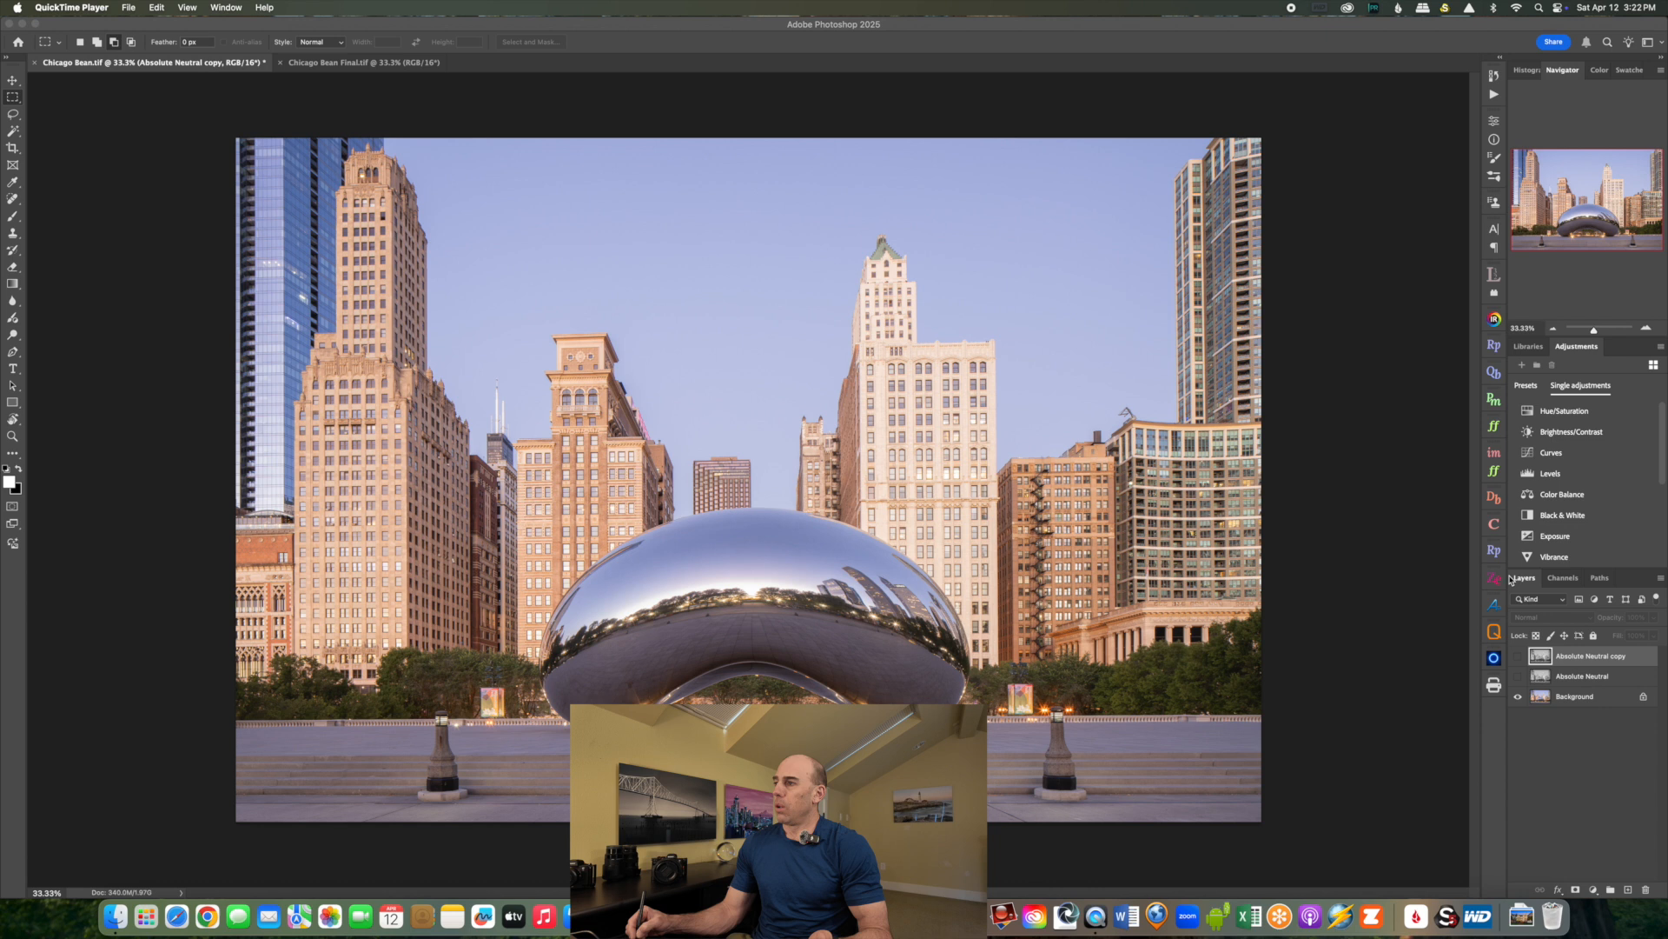
Display the Sky channel mask and examine its edges close up around the skyline buildings.
click(1568, 585)
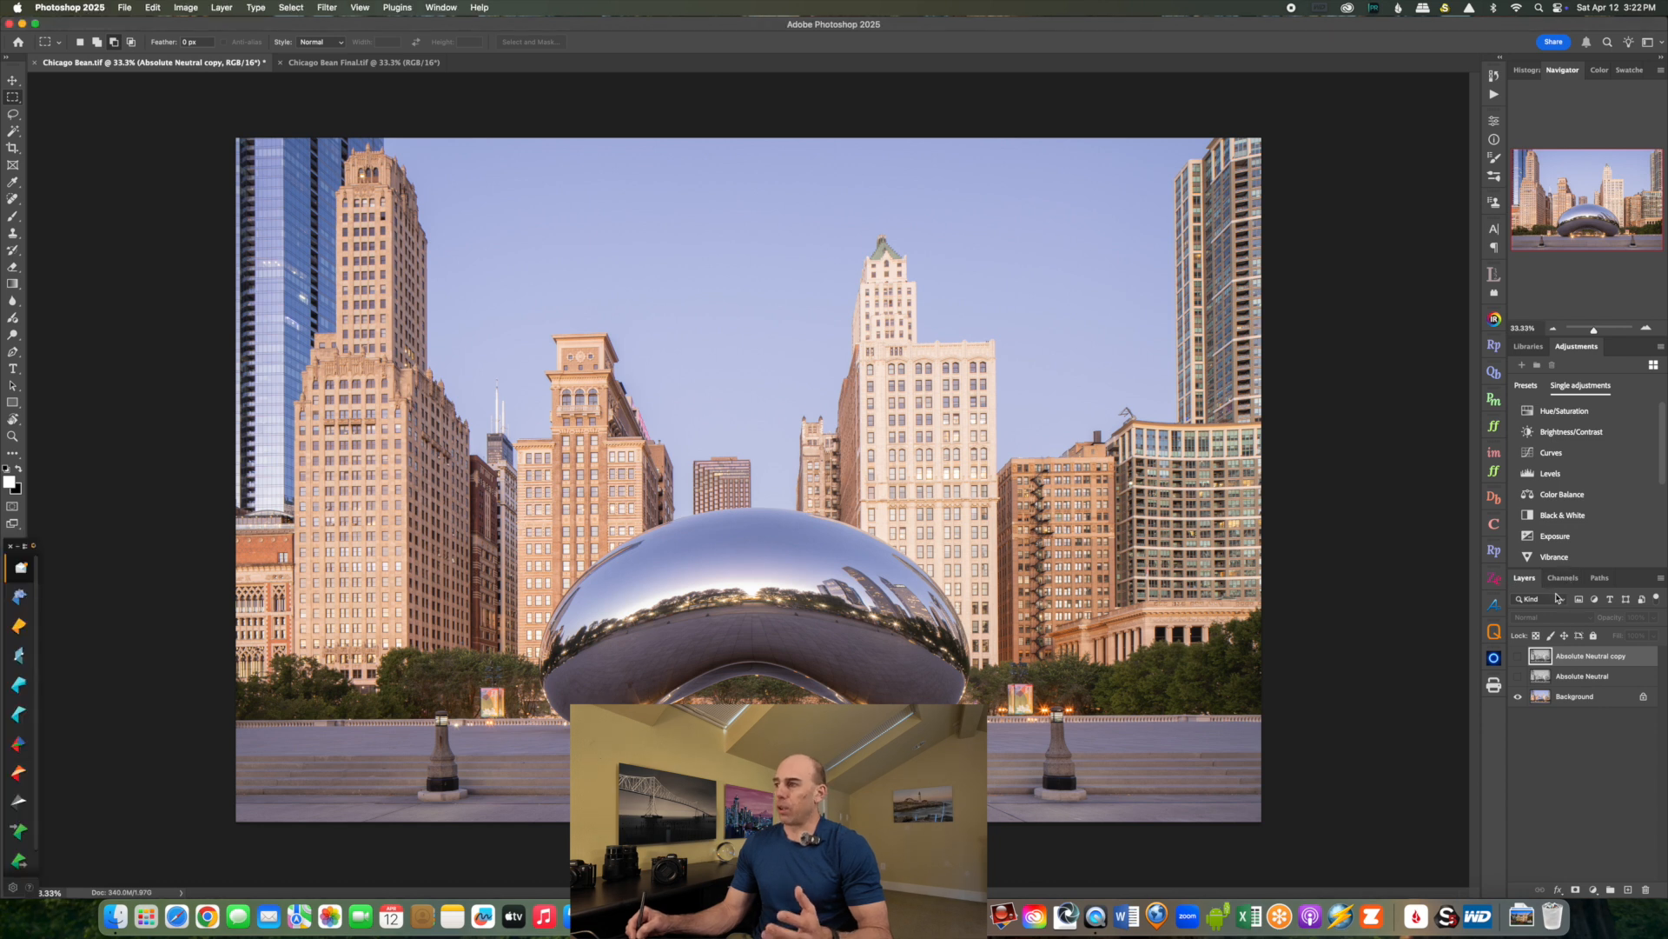
click(1562, 578)
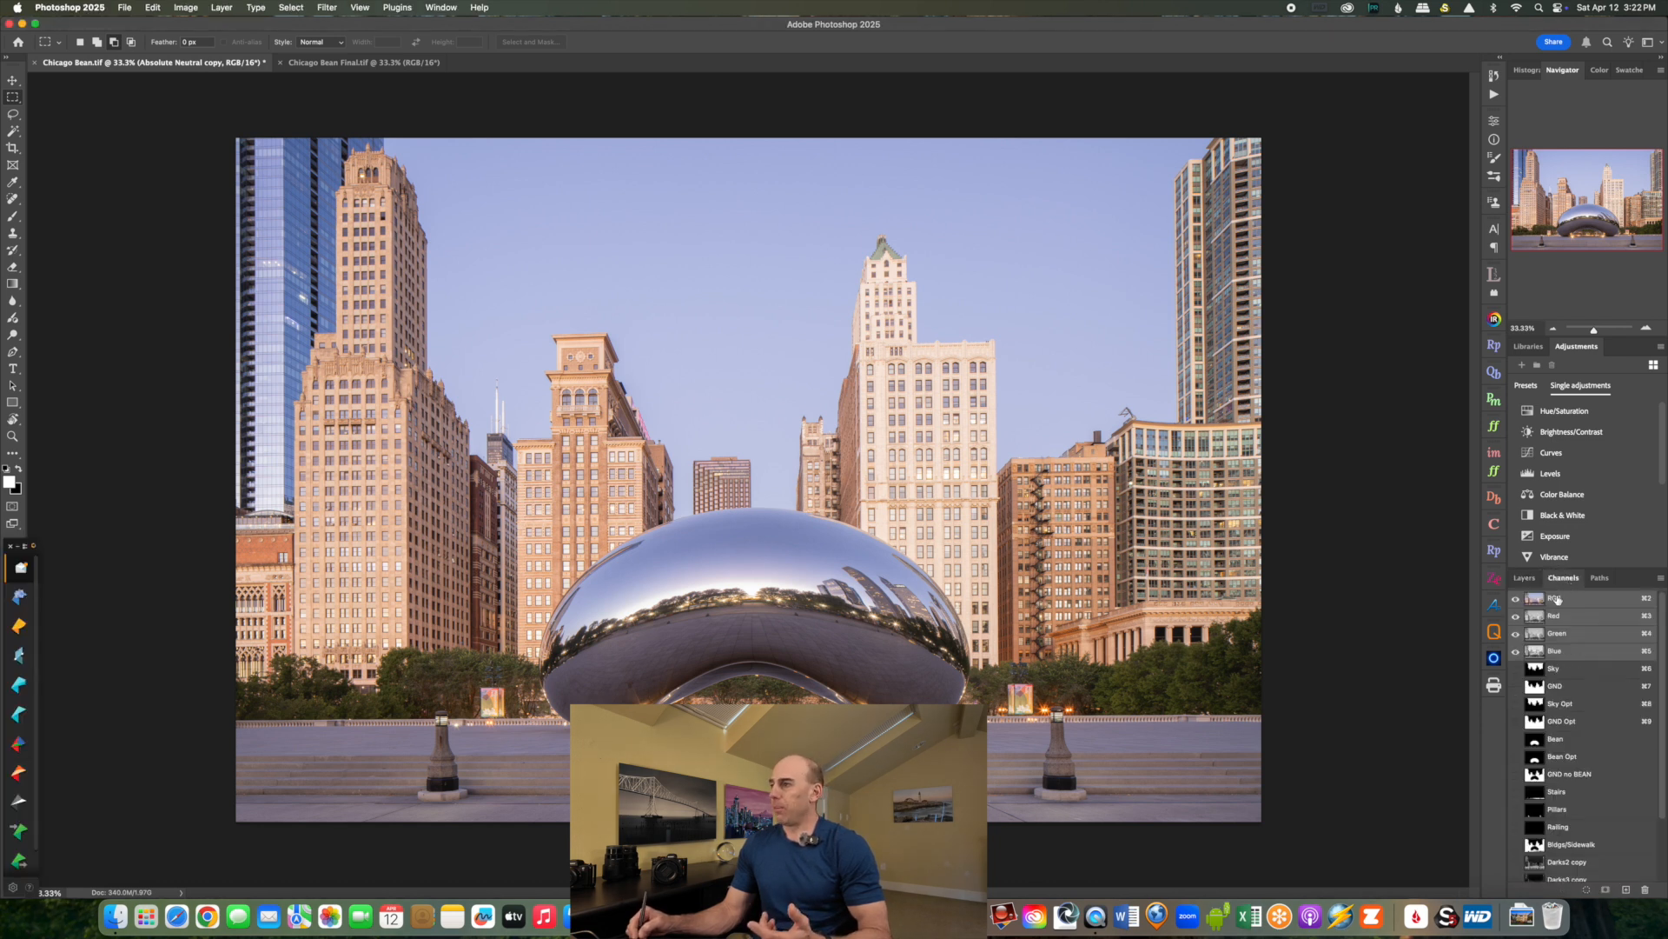
click(1554, 669)
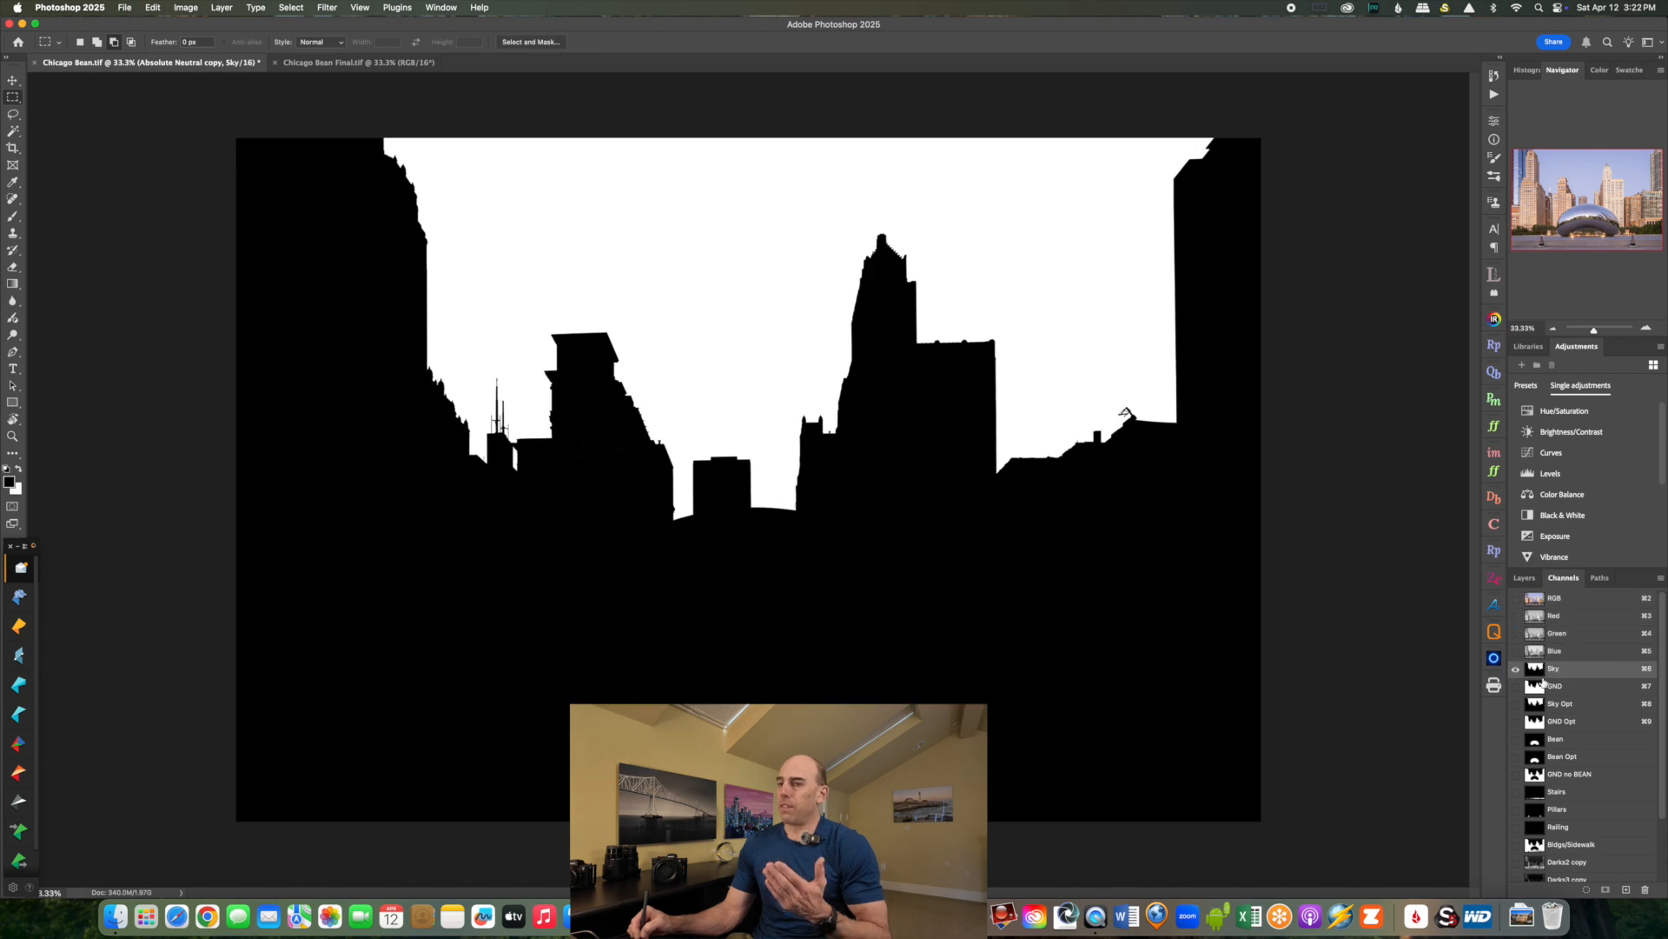
drag(1605, 333, 1603, 333)
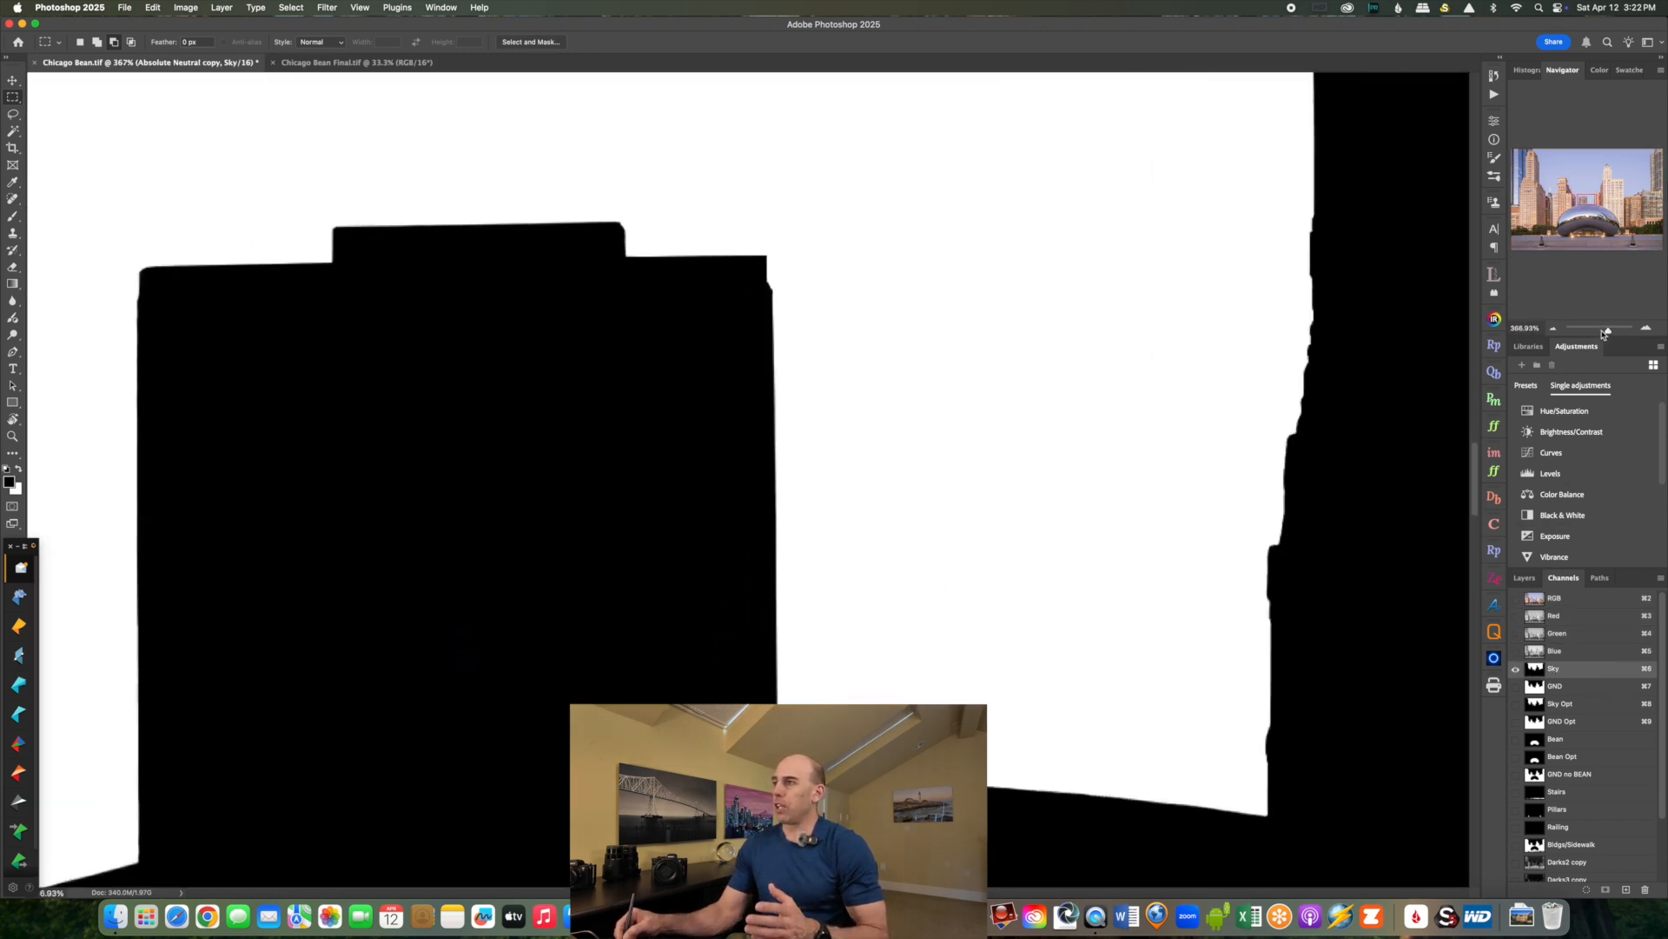
mouse_move(1581, 221)
mouse_down()
mouse_move(1564, 182)
mouse_move(1575, 195)
mouse_up()
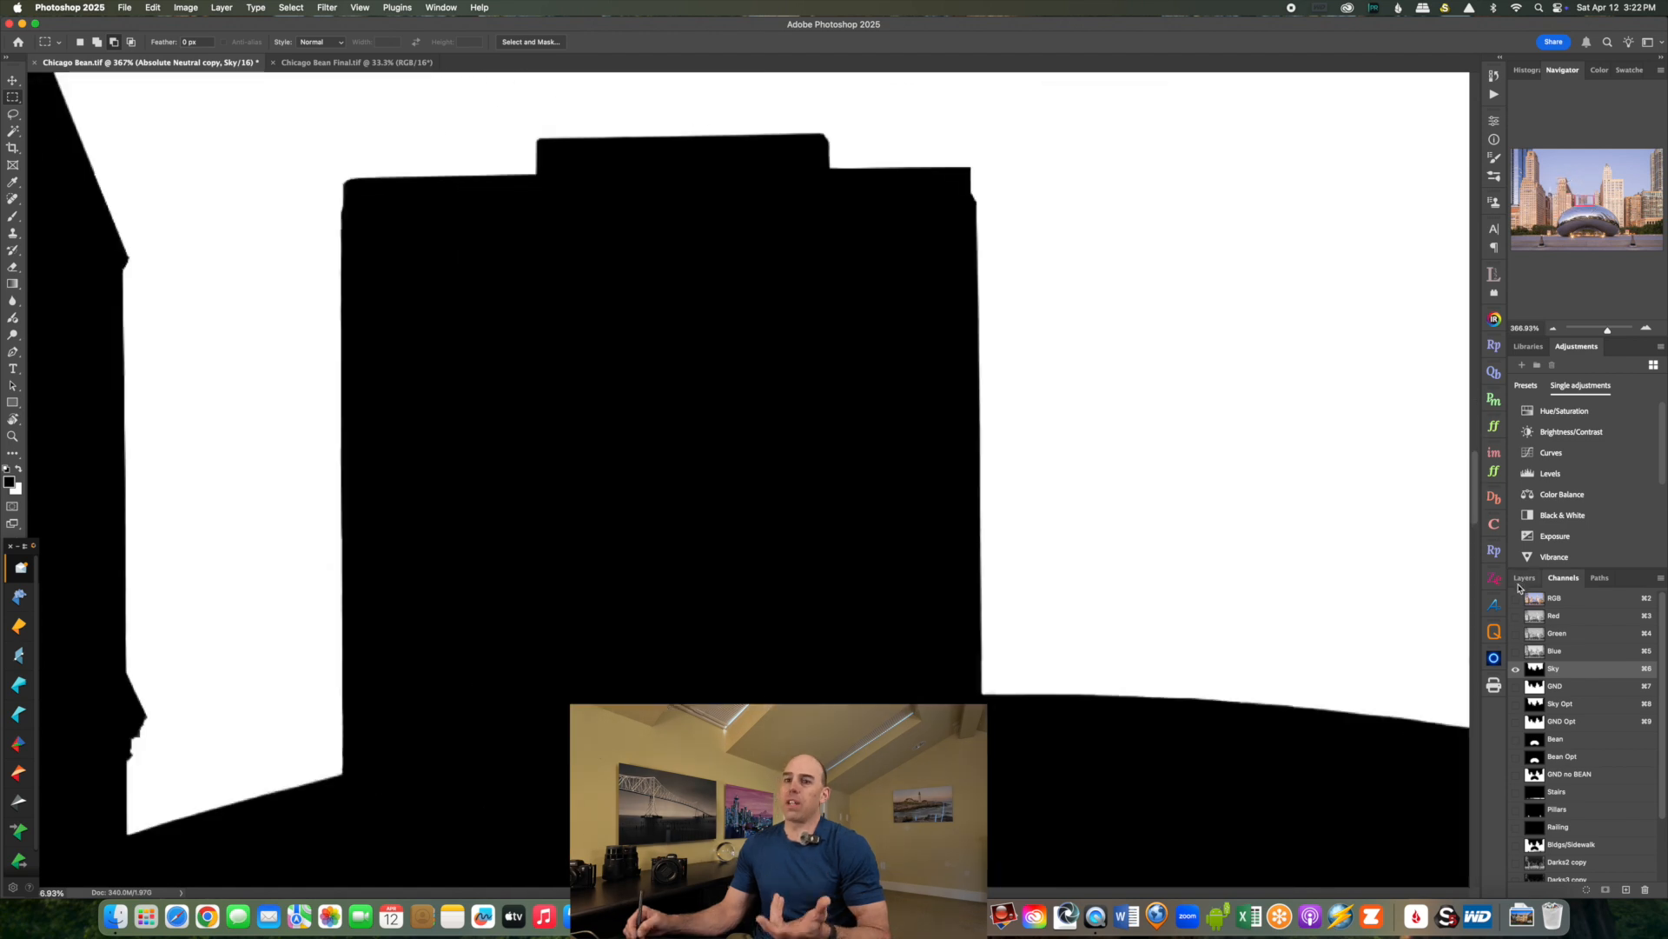
Examine the GND mask close up and whole, compare it with the Bean and Sky masks, and return to GND.
click(1535, 687)
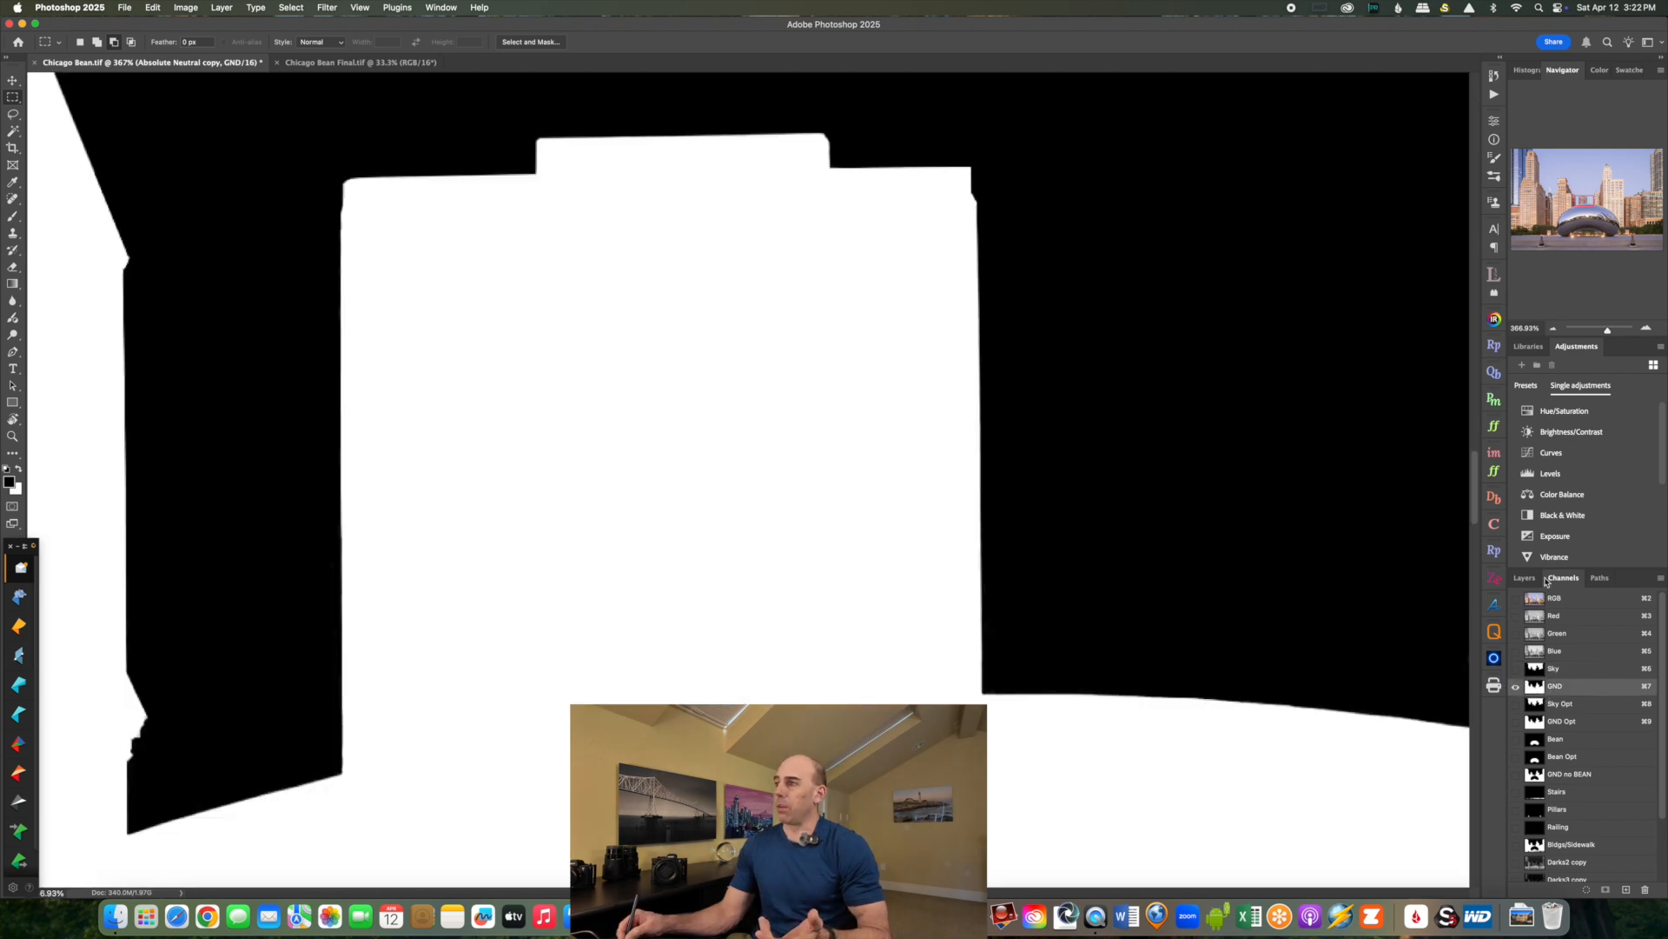
drag(1608, 331, 1592, 332)
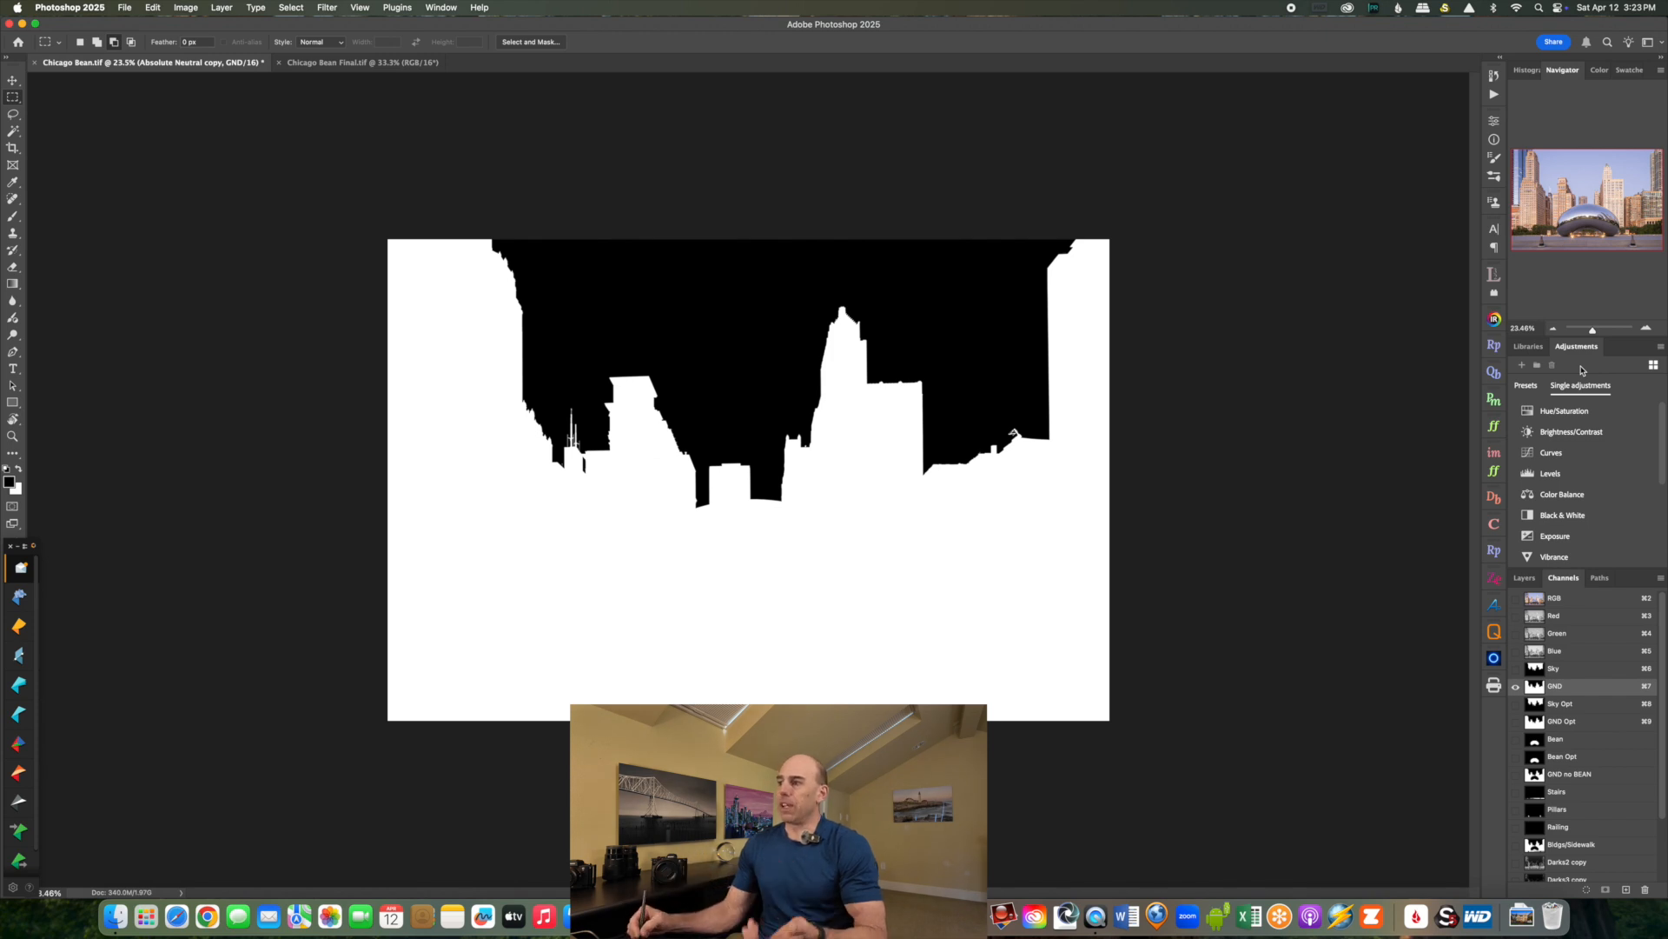
click(1563, 747)
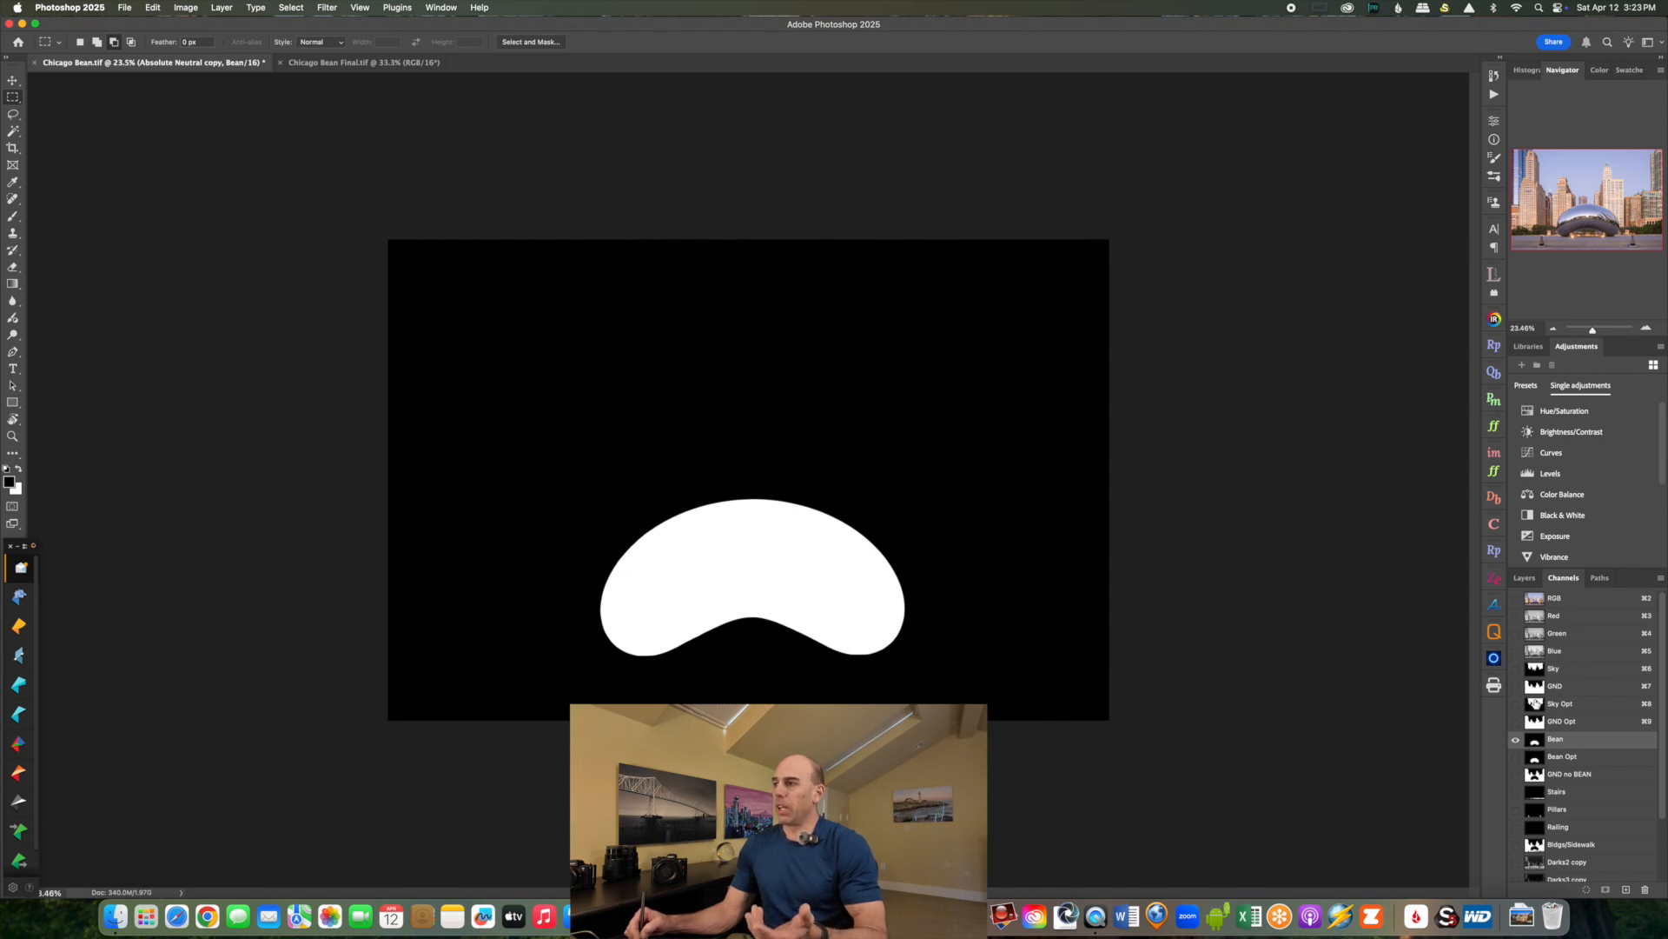
click(1535, 669)
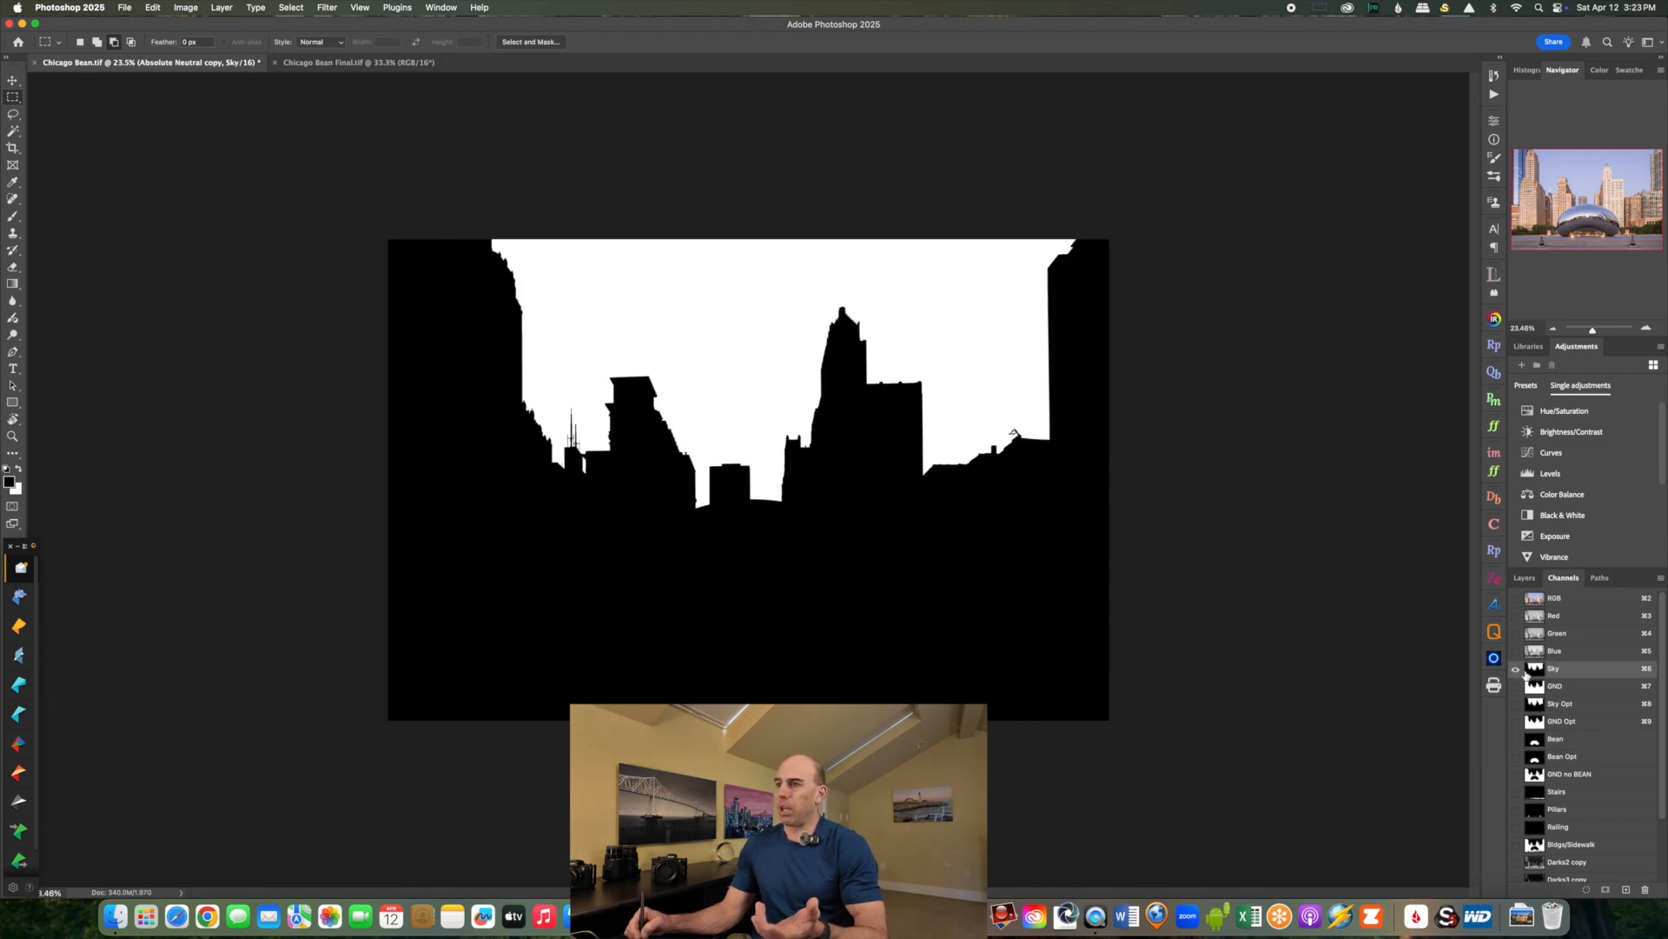
click(1534, 686)
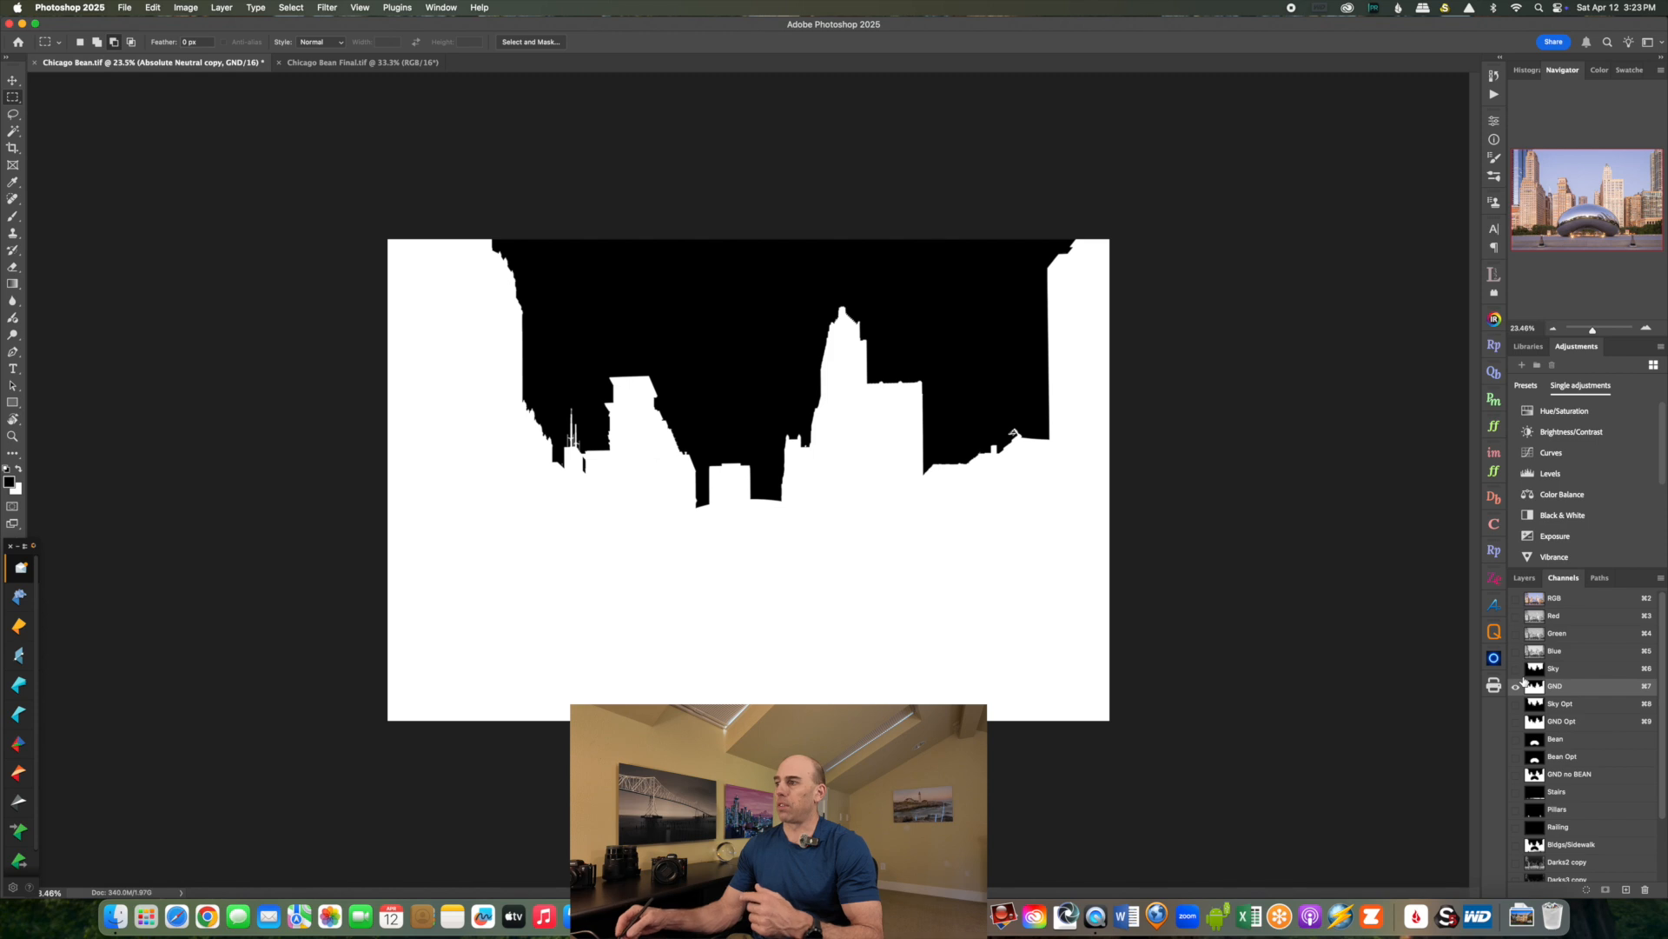
Compare the building edges in the GND and Sky Opt masks close up with the RGB composite.
drag(1594, 329, 1609, 331)
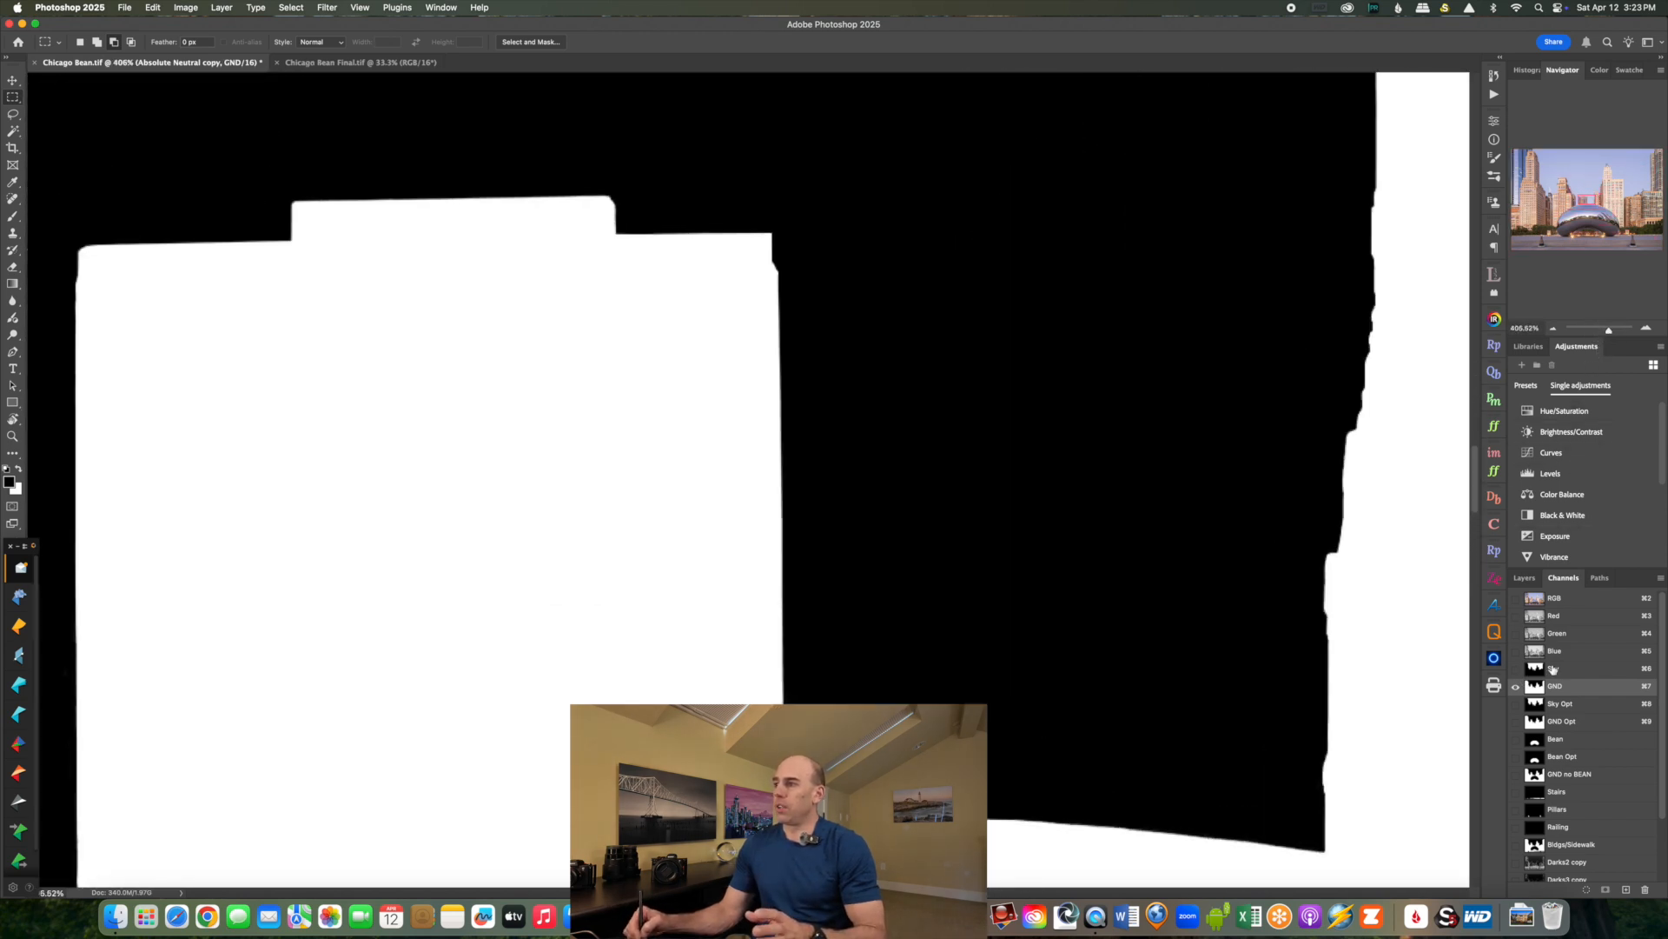
click(1554, 706)
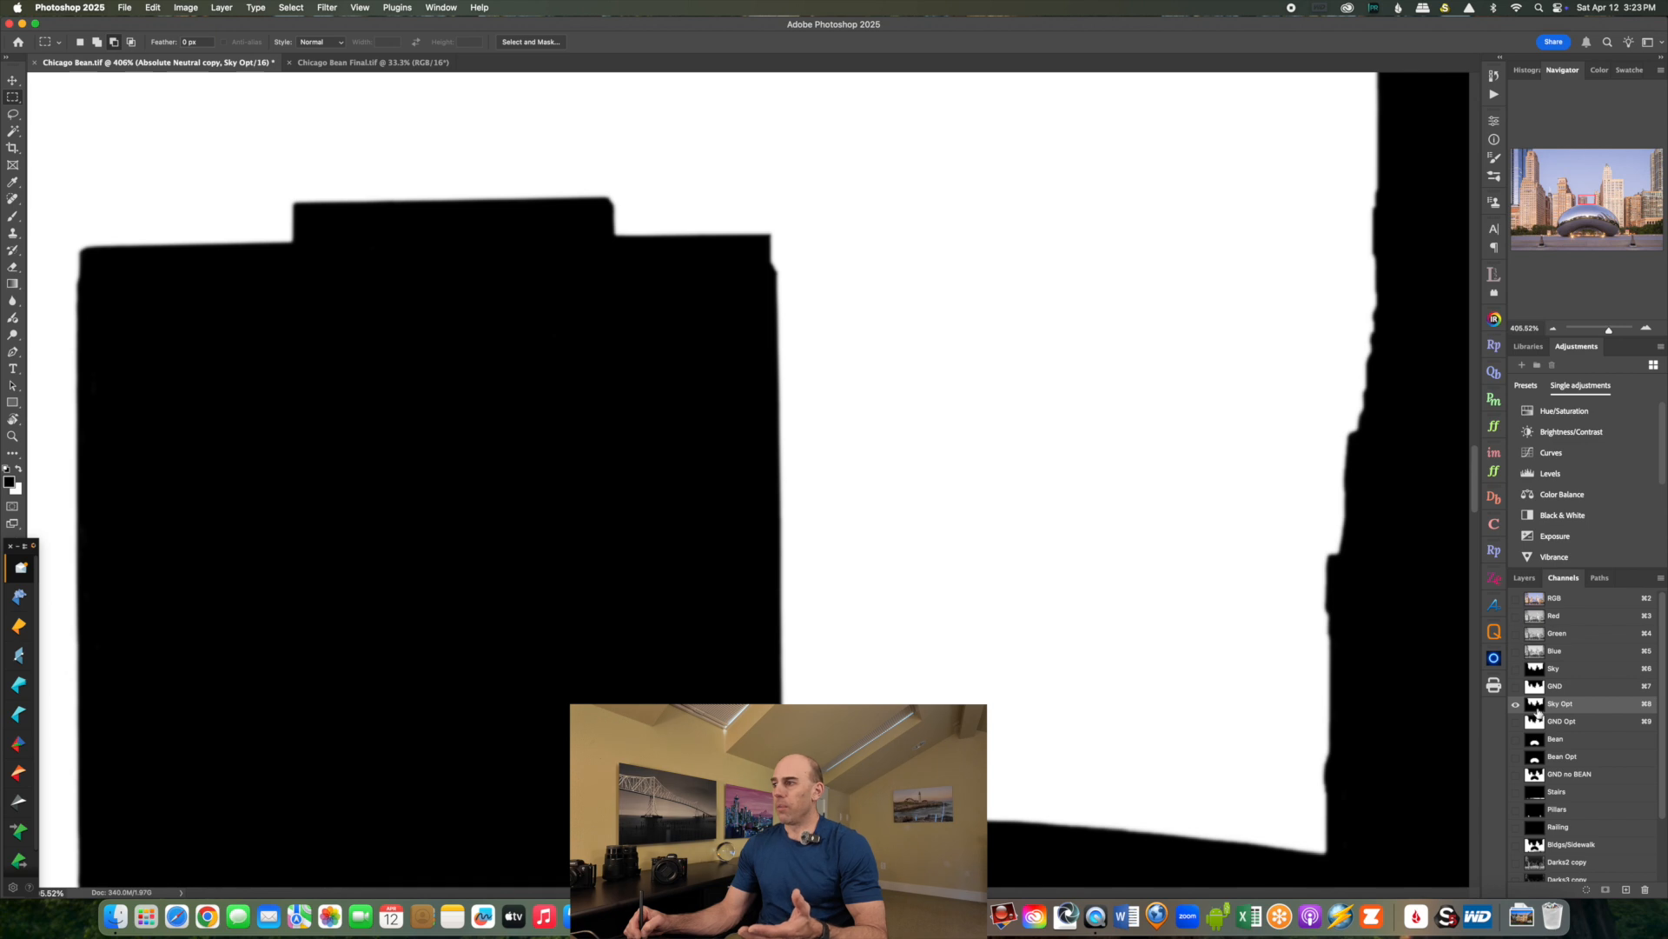
click(1565, 603)
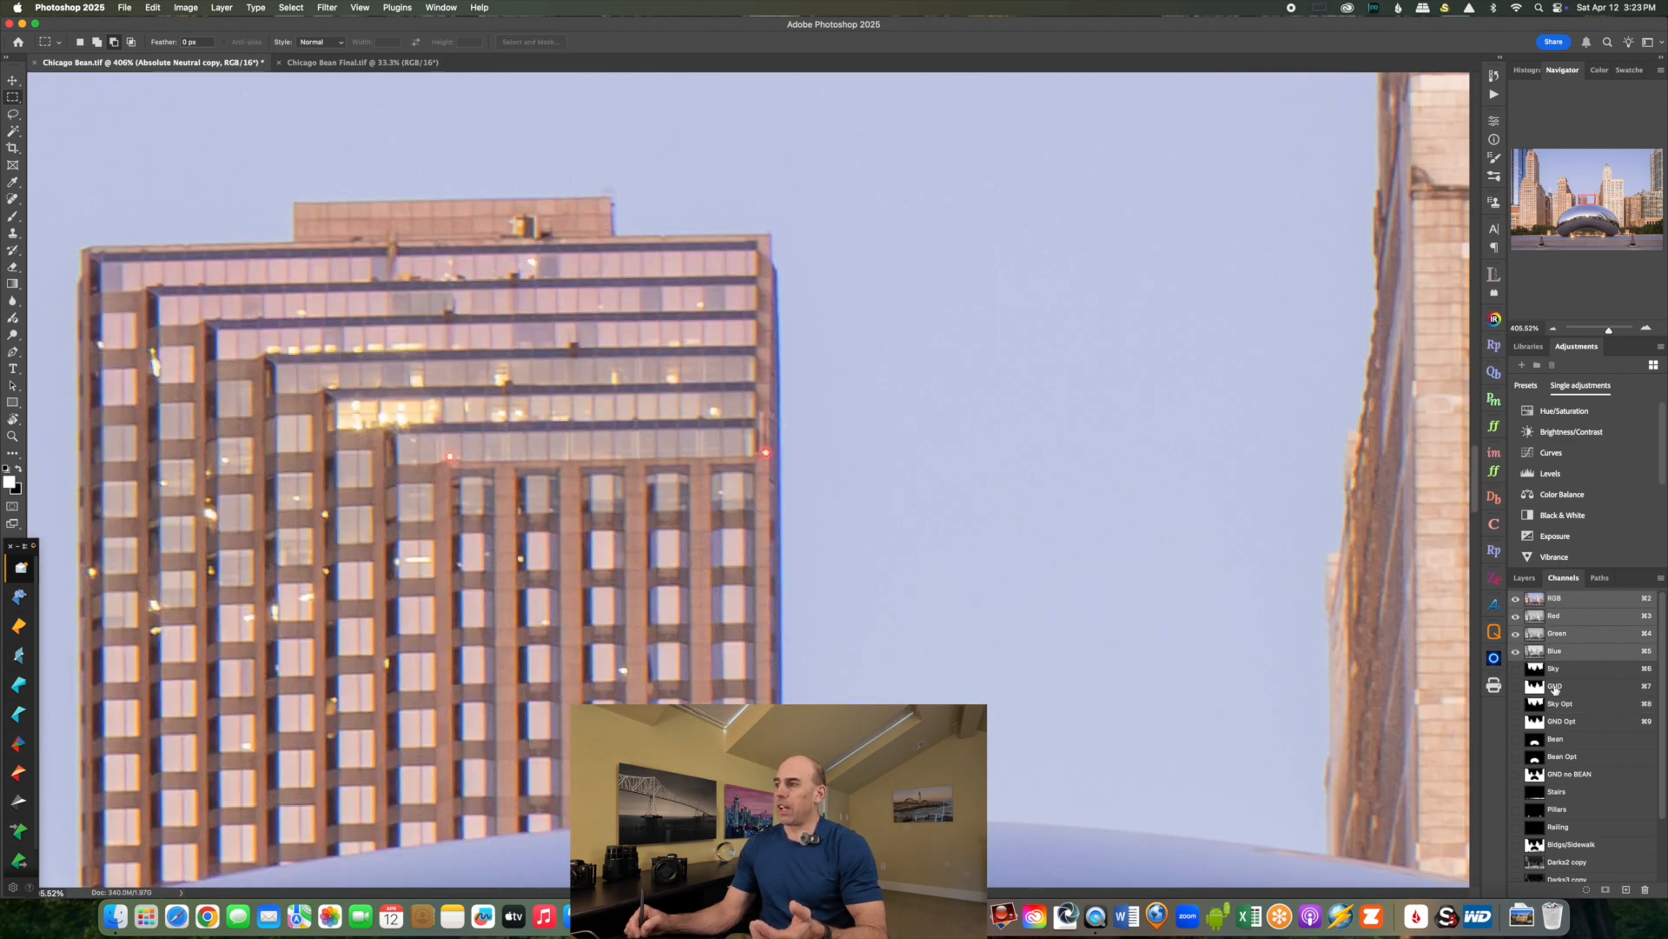
Load the GND channel as a selection and add a Curves adjustment layer masked to it.
click(1555, 687)
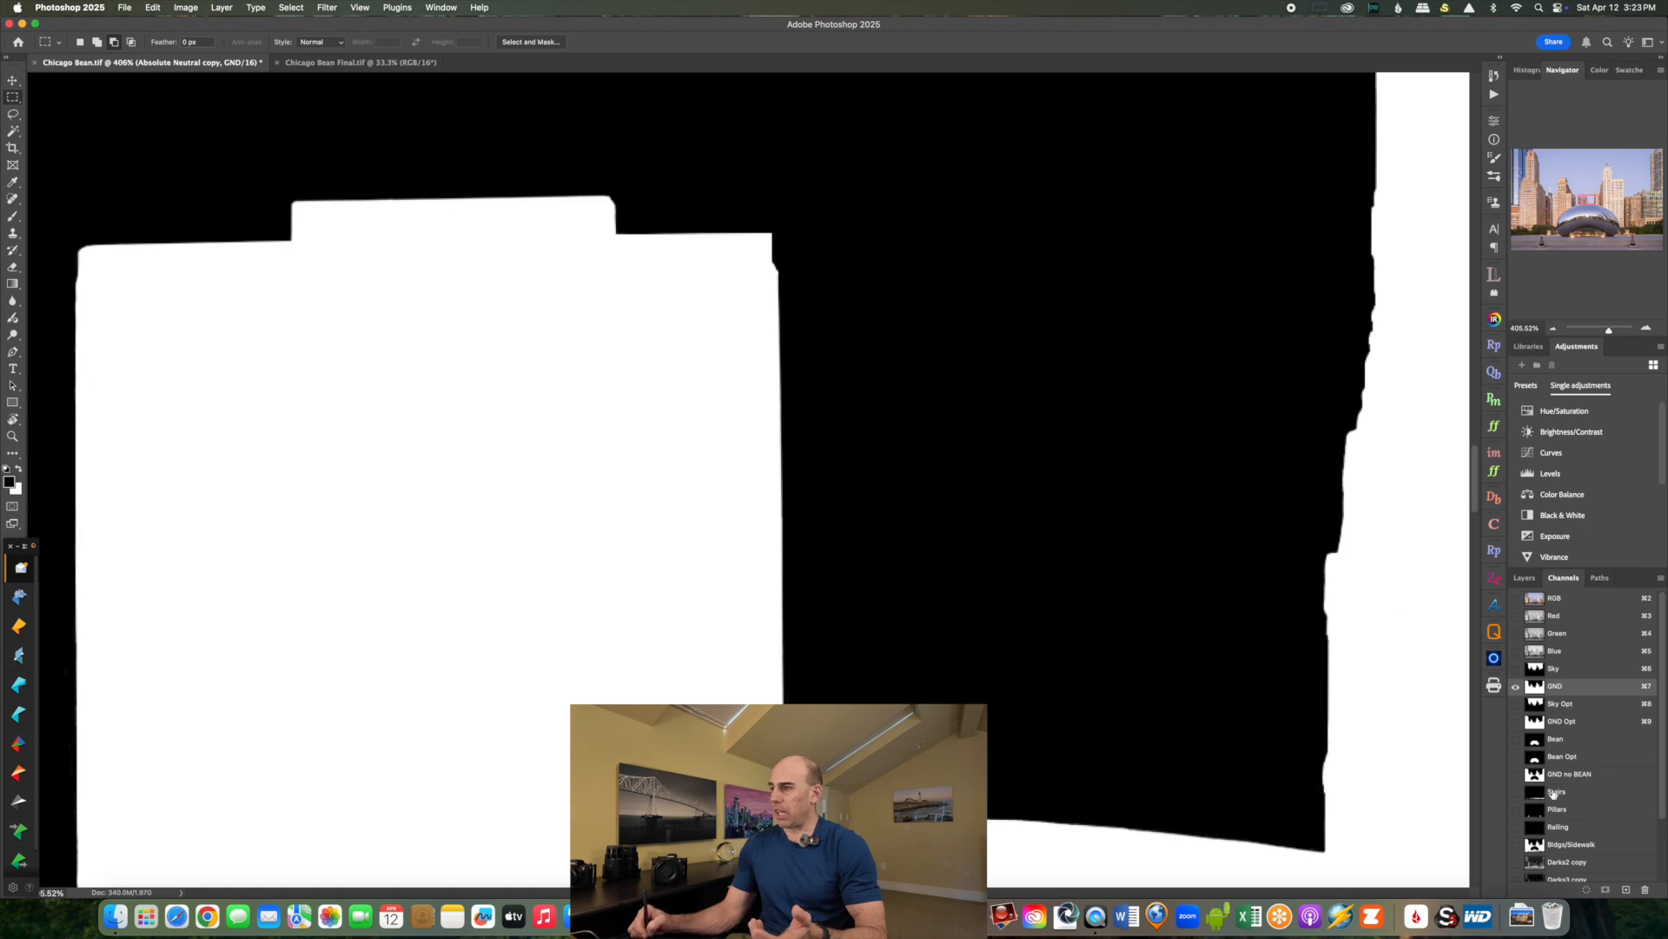
click(1585, 890)
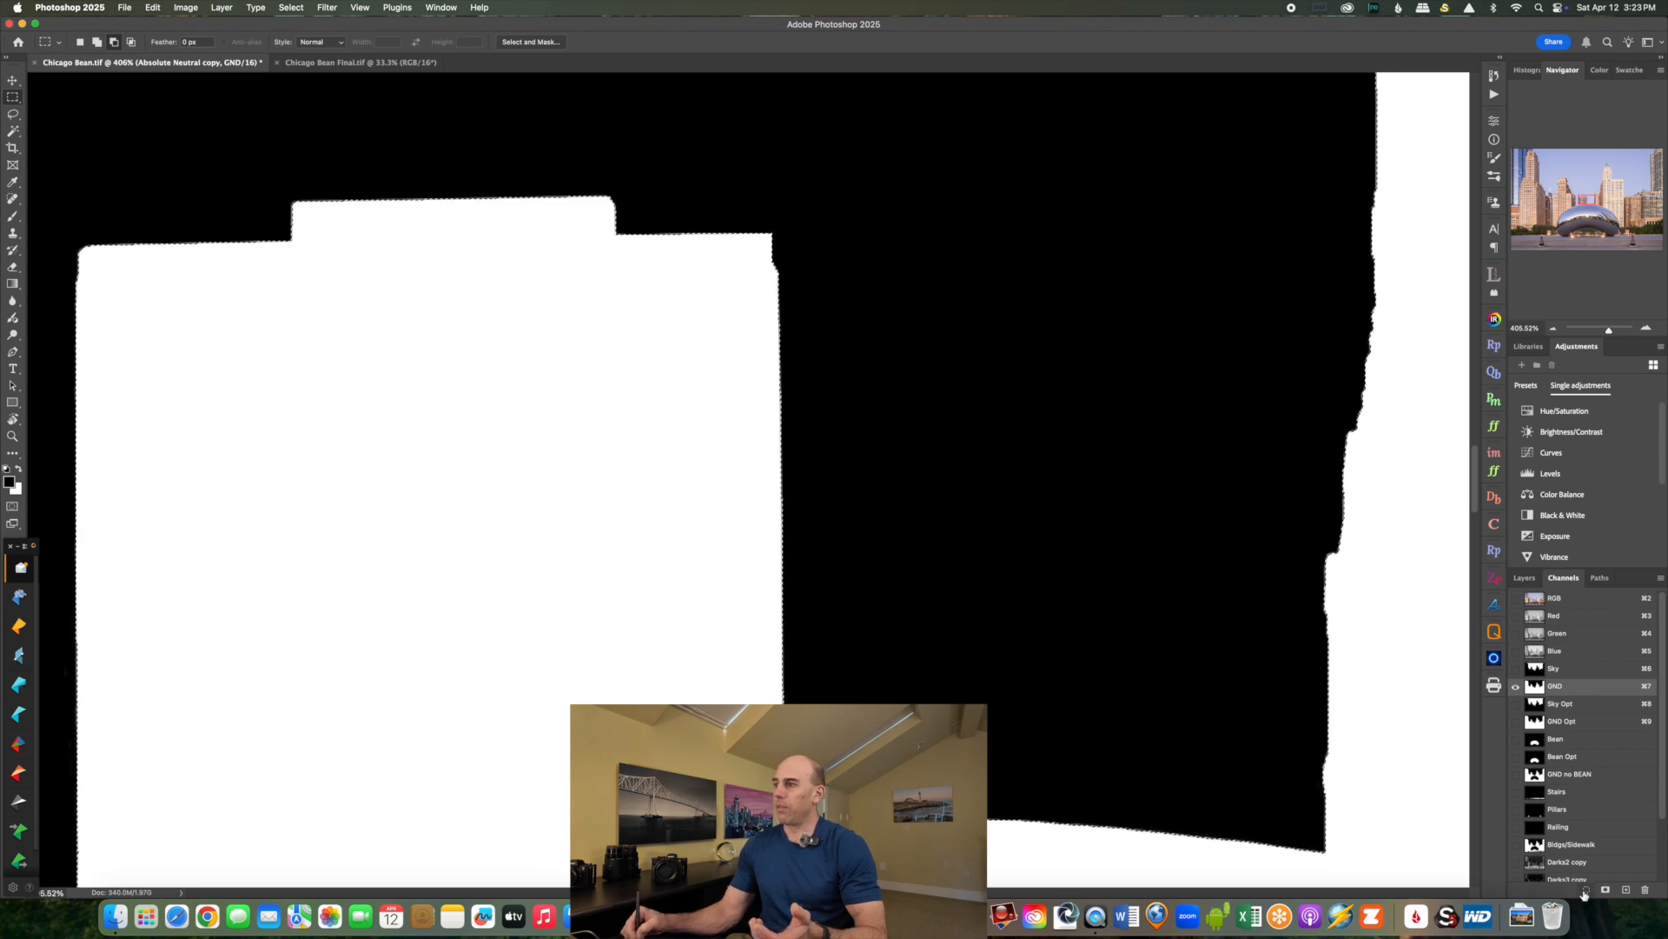
click(1555, 599)
click(1525, 578)
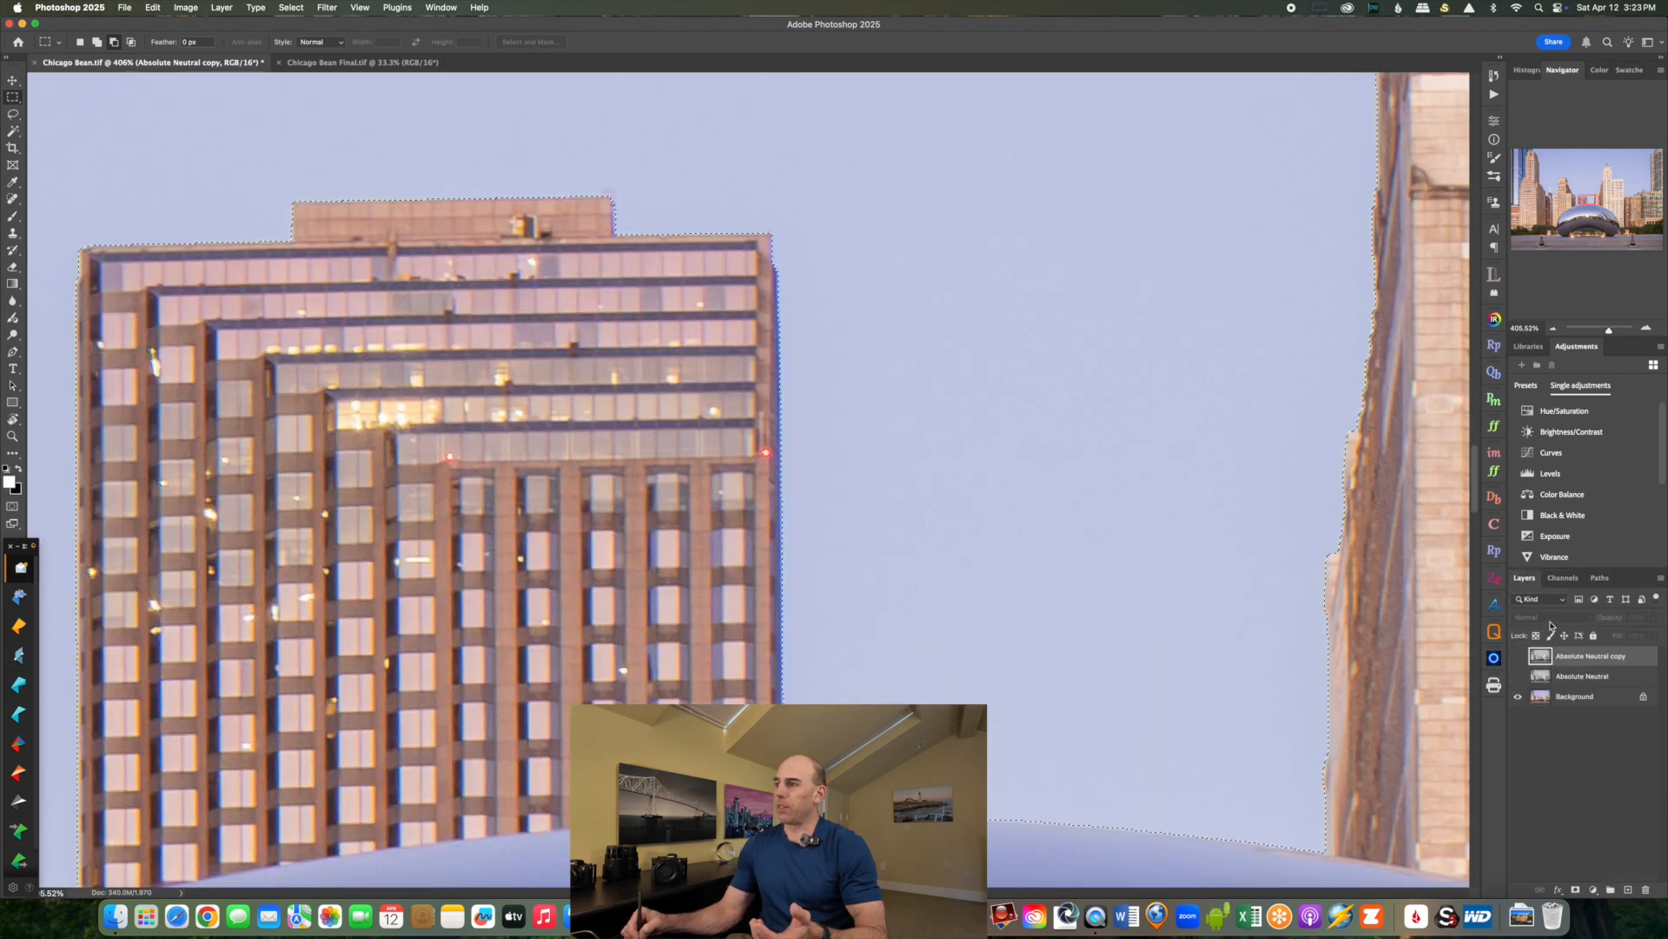
click(1551, 452)
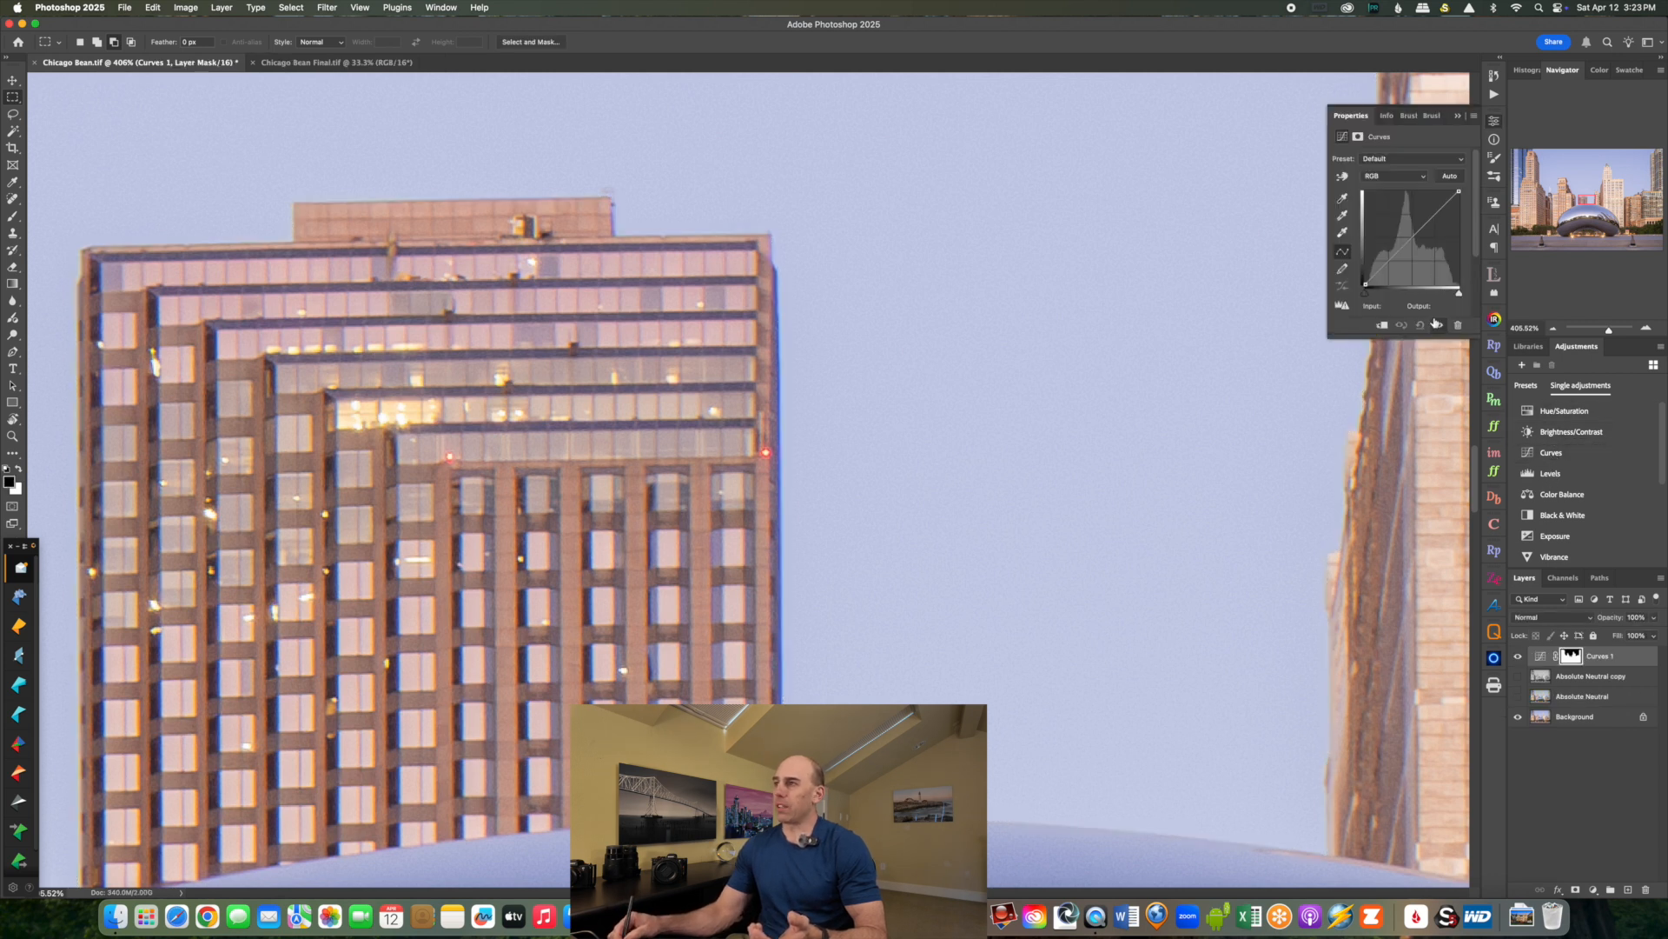
Try a 1.0 px feather and -39% edge shift on the Curves mask in Select and Mask, cancel the refinement, and delete the Curves layer.
click(1358, 137)
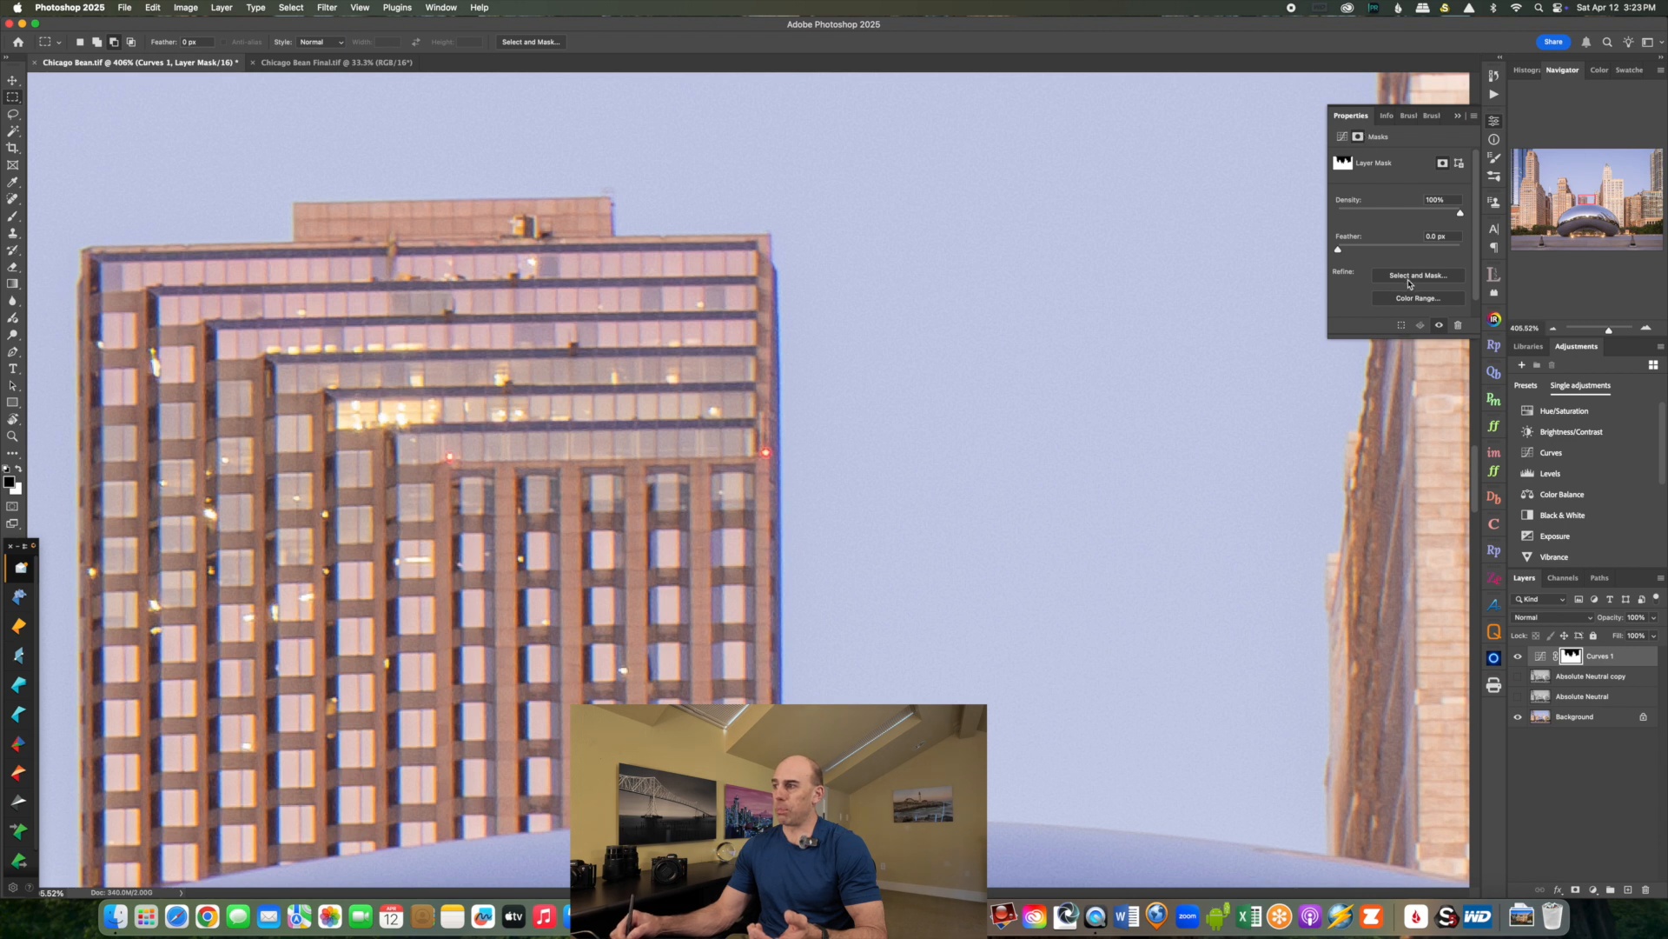
click(1418, 276)
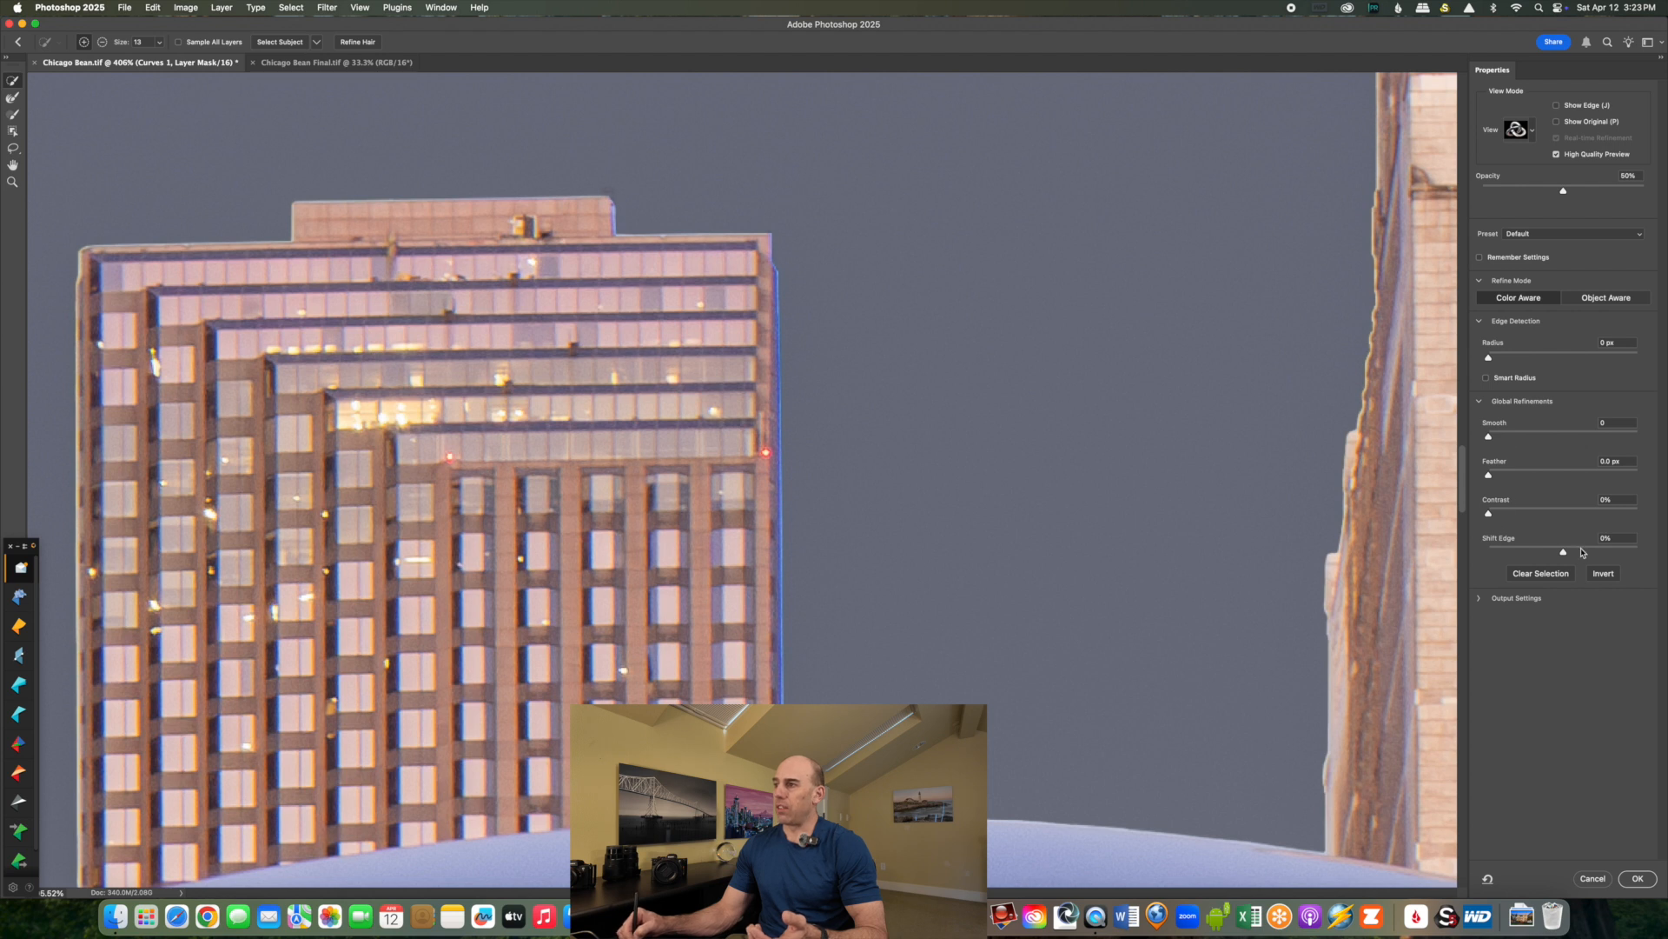
drag(1490, 476, 1496, 476)
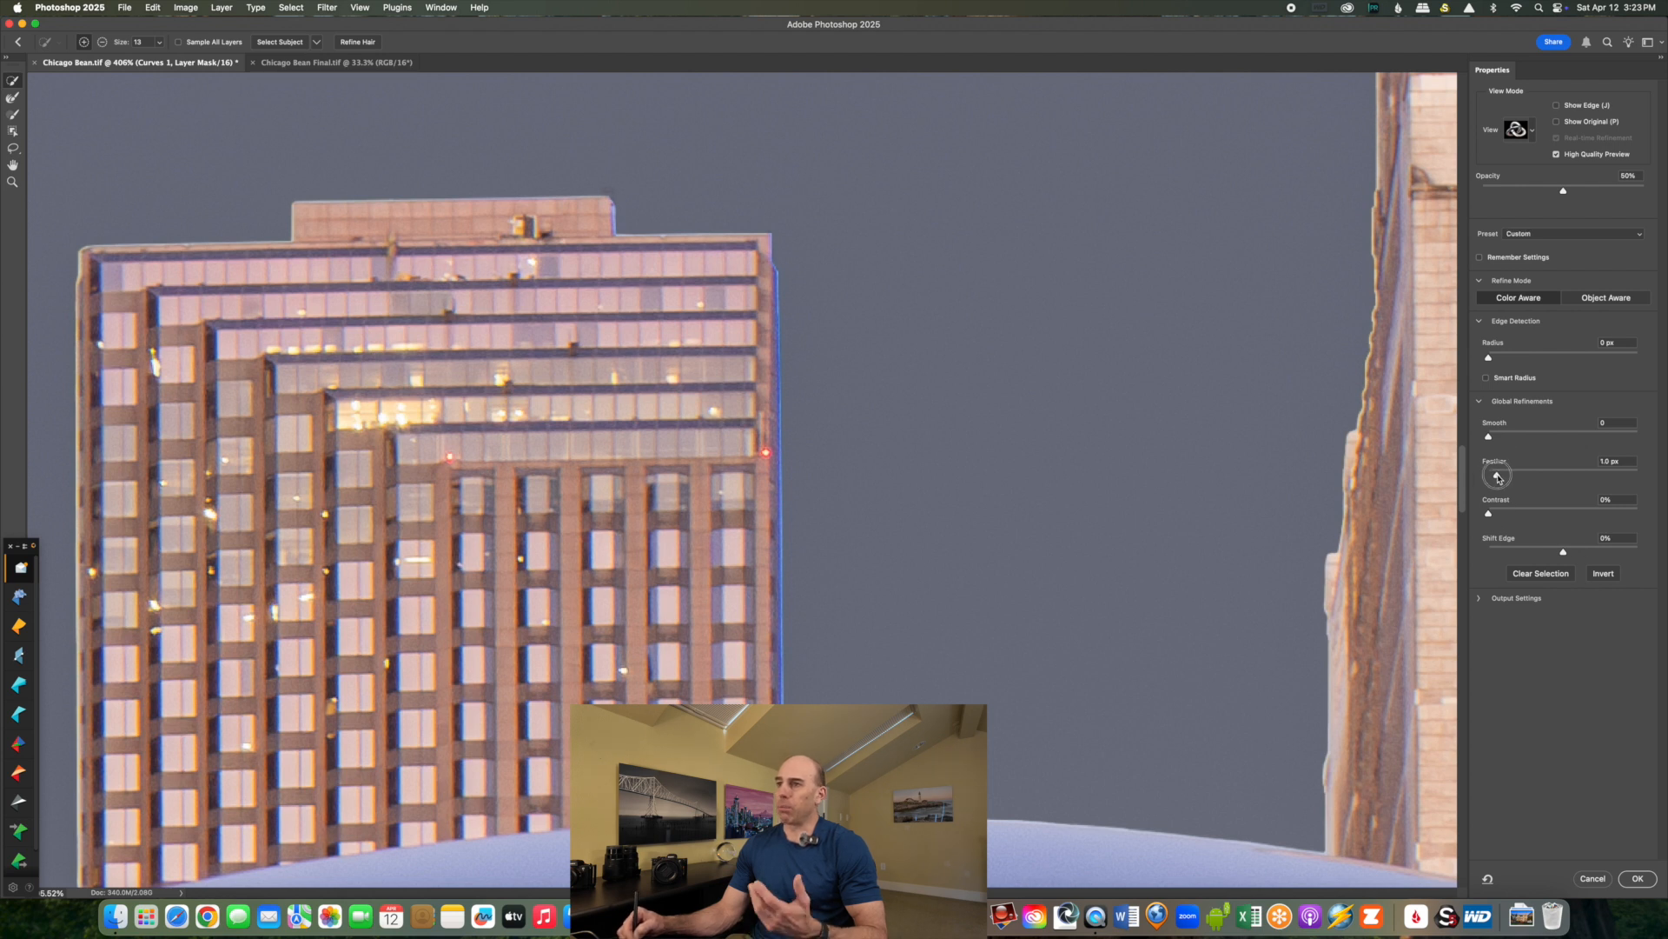
drag(1565, 552, 1516, 553)
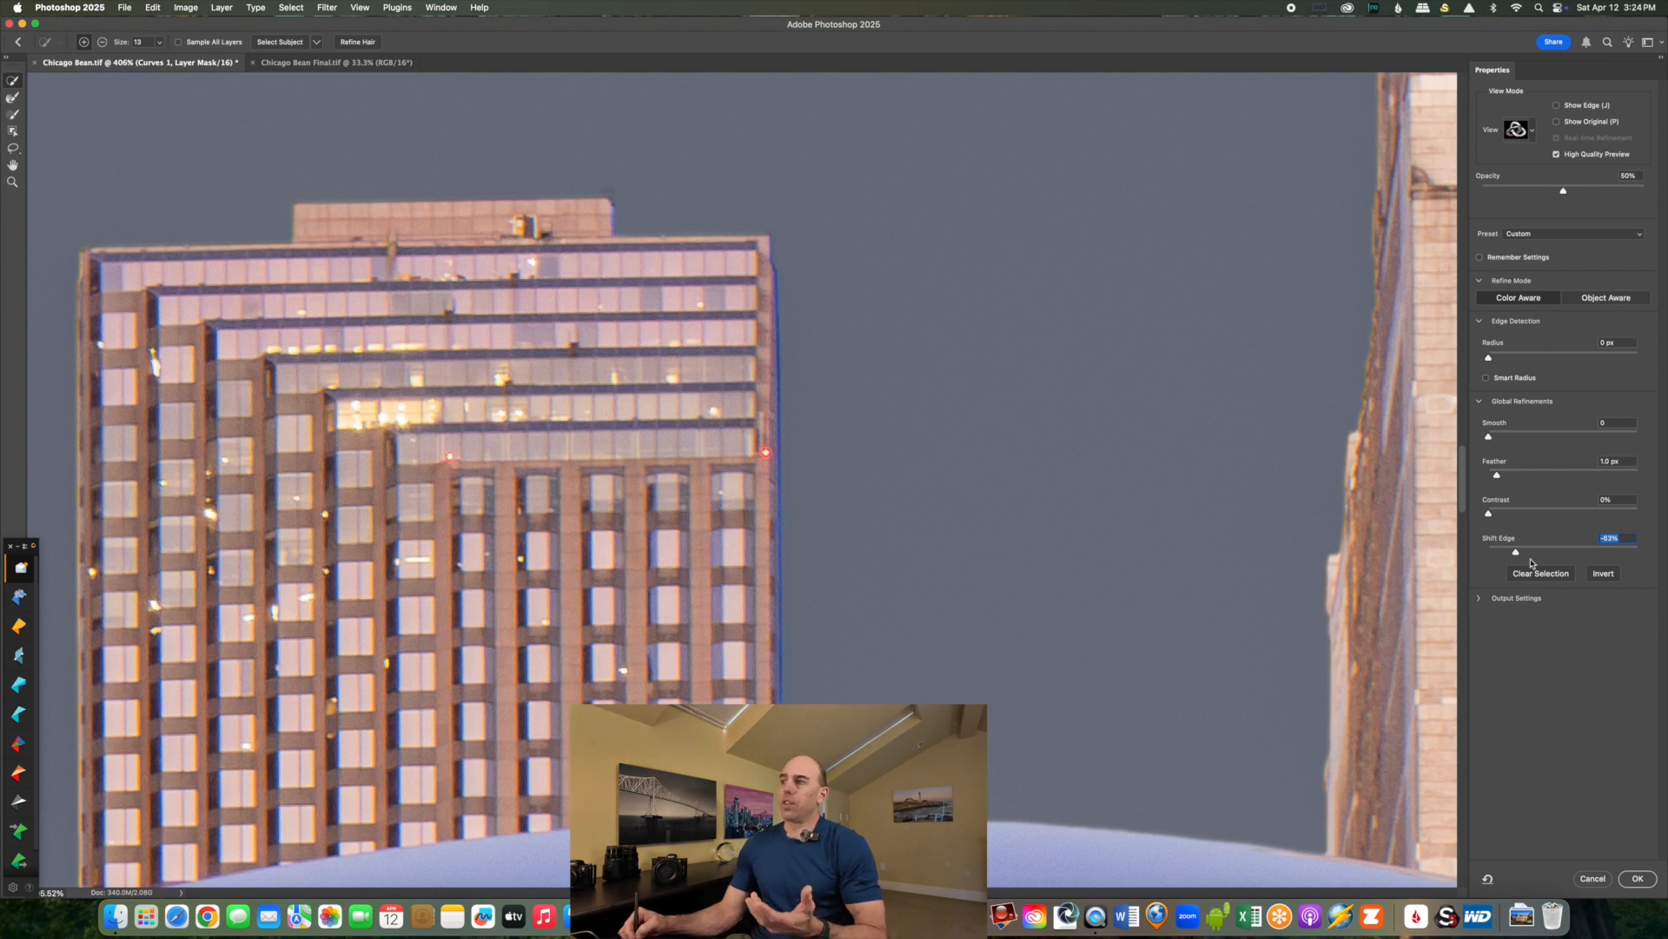
drag(1519, 553, 1525, 554)
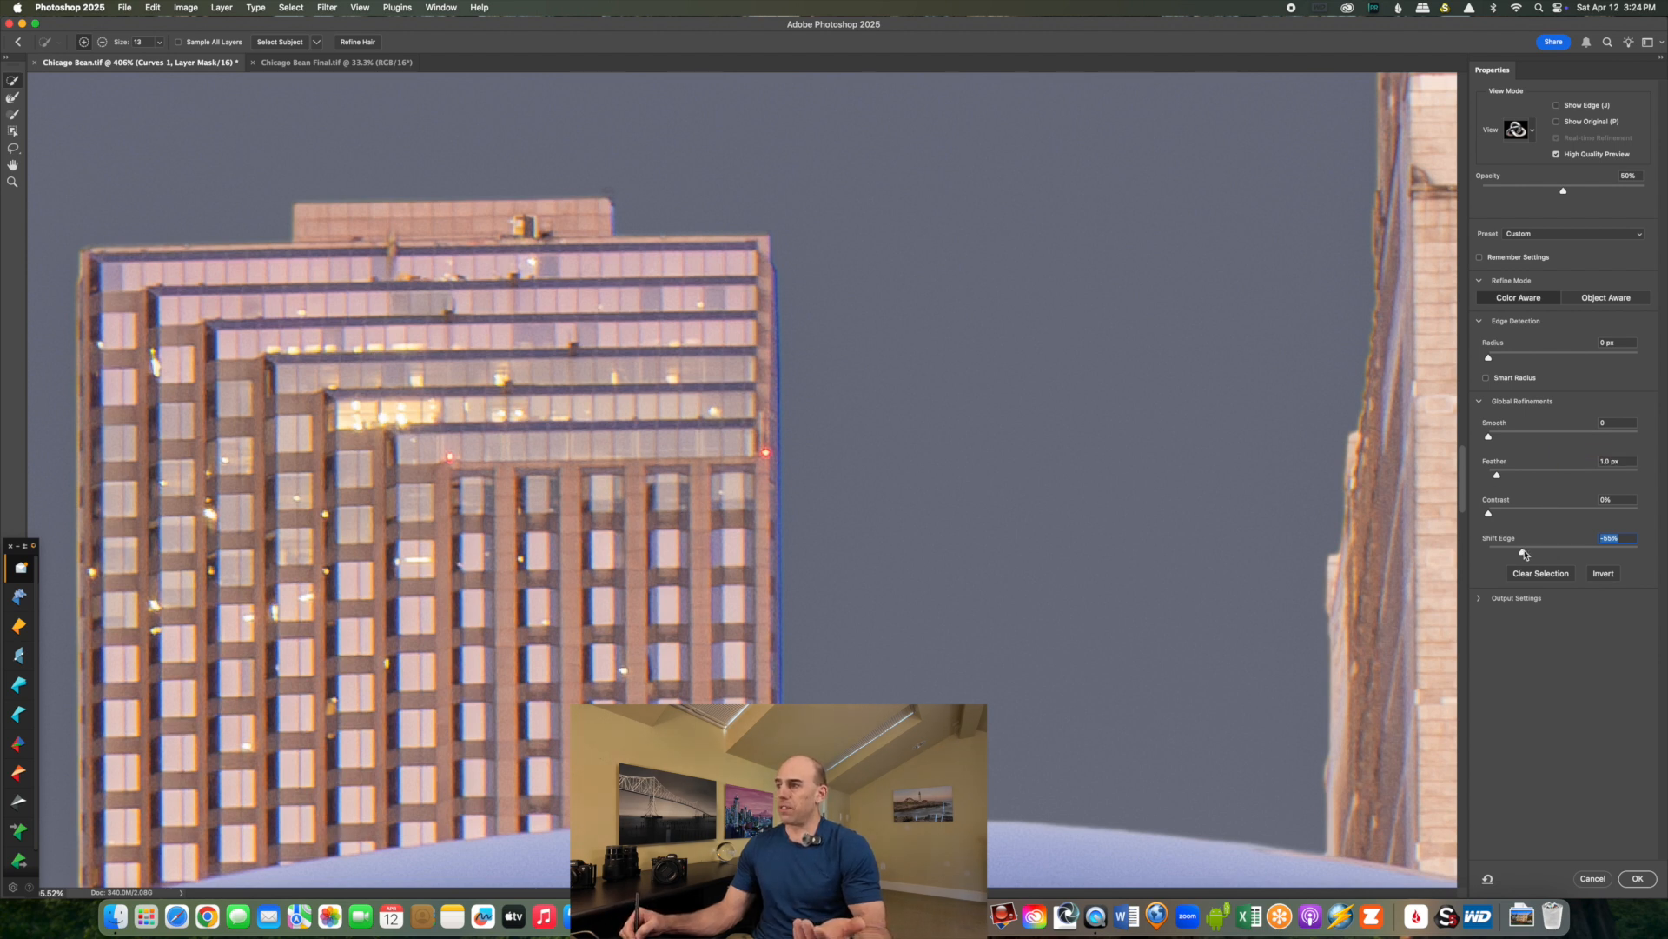
drag(1524, 555, 1534, 556)
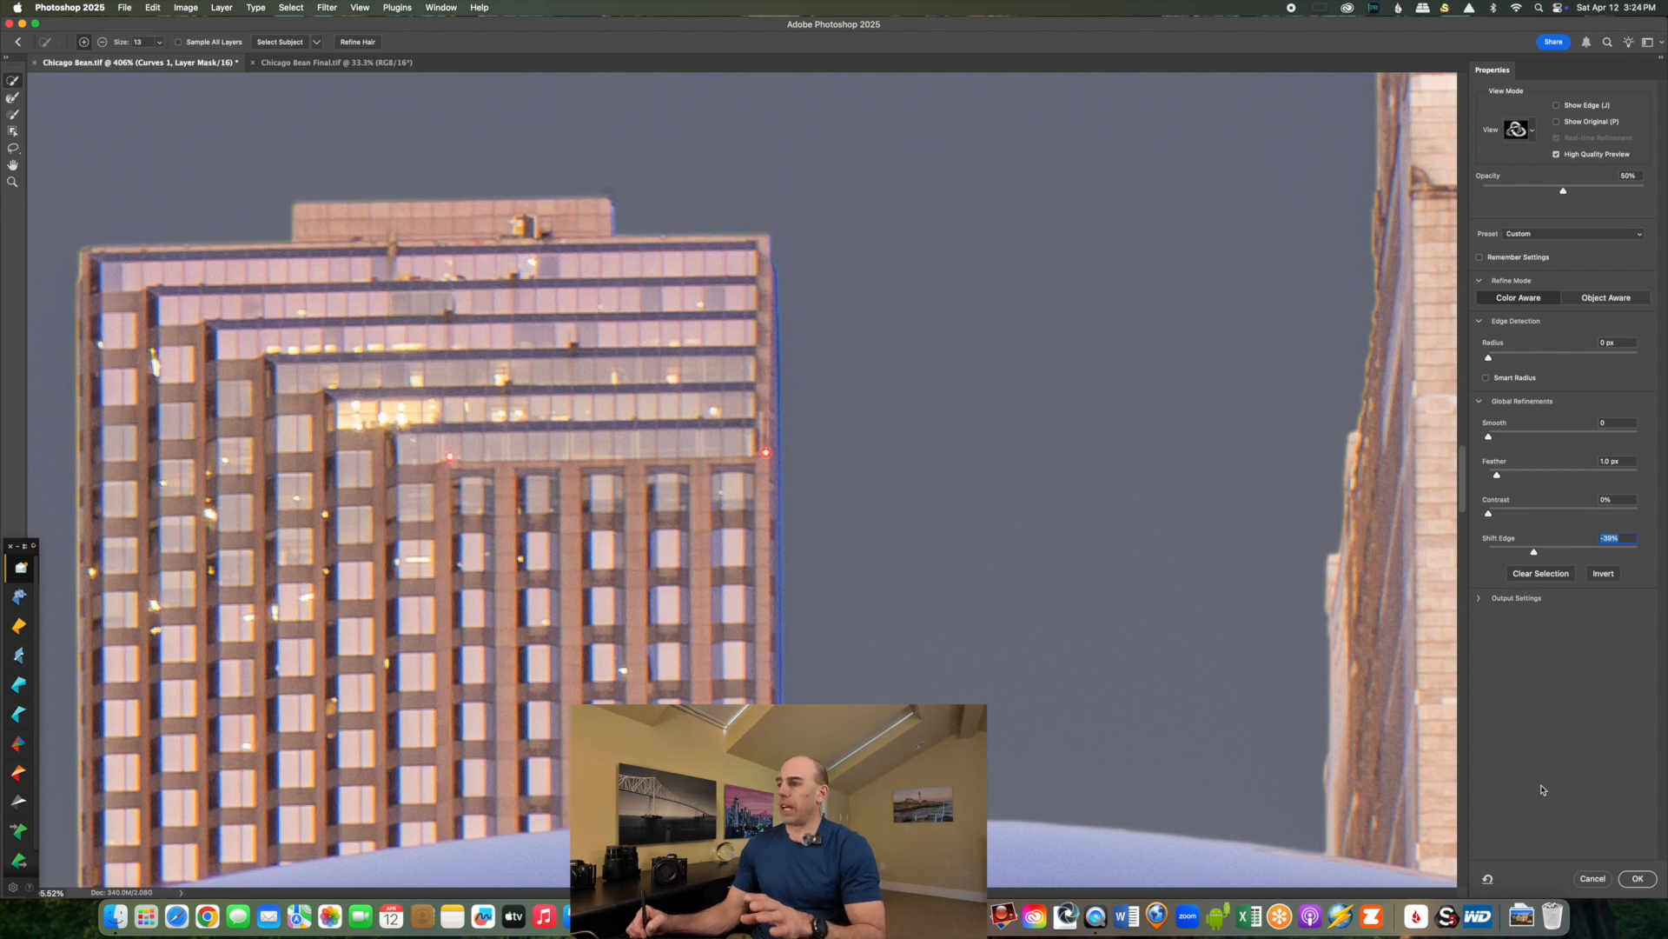
click(1591, 878)
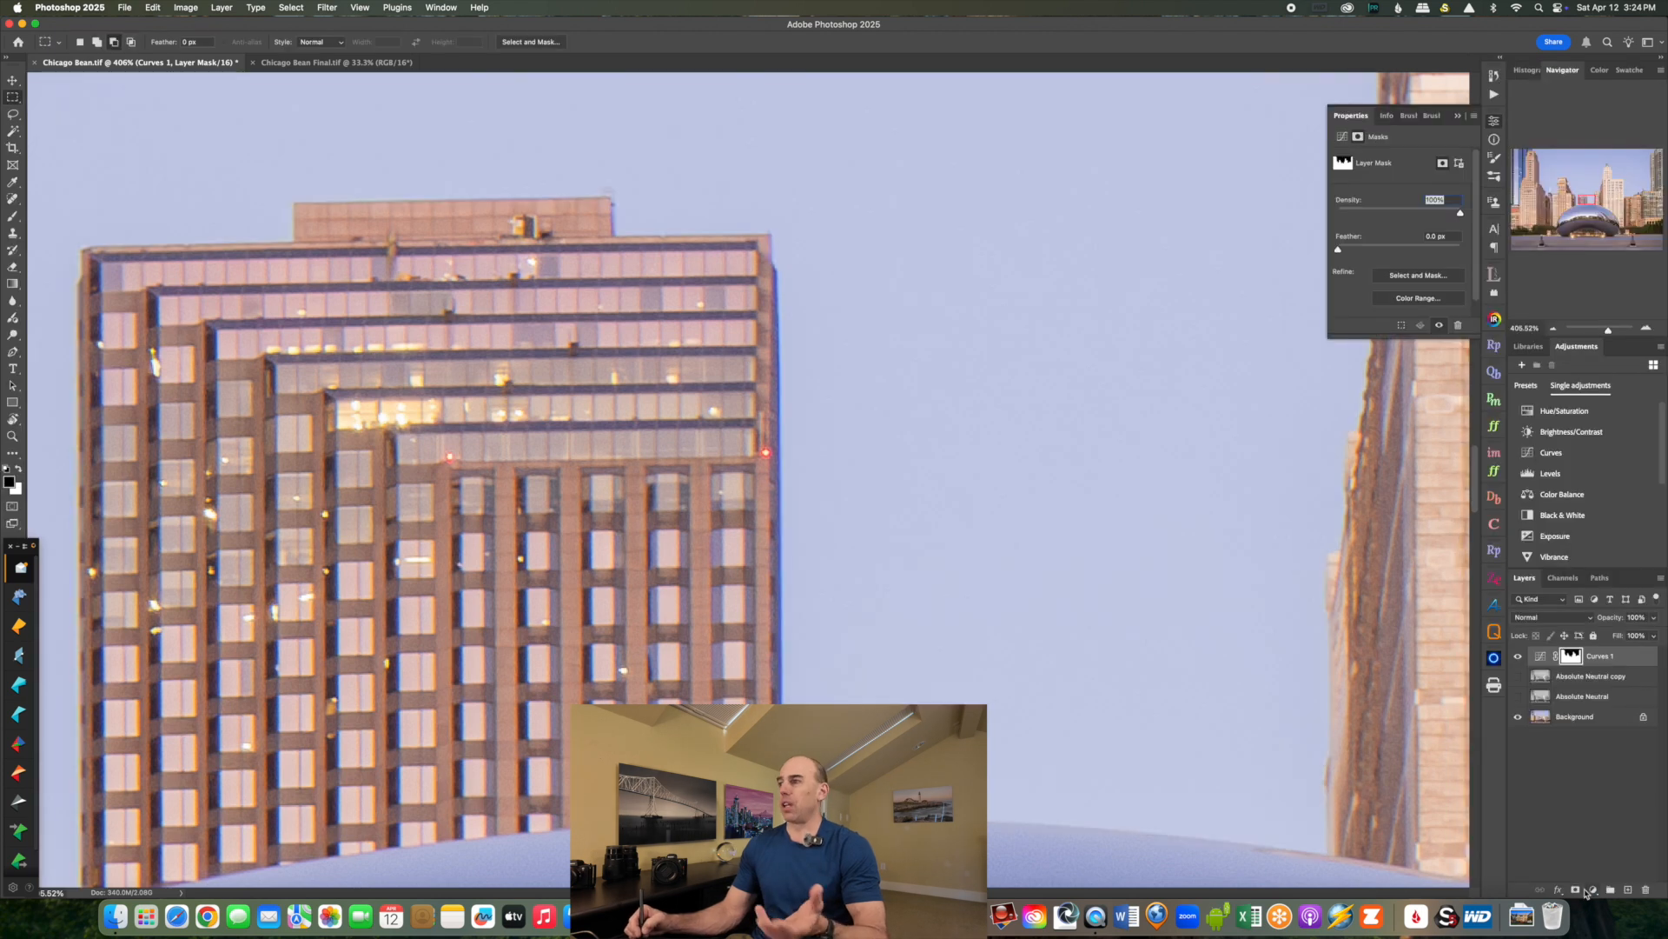
drag(1607, 656, 1645, 889)
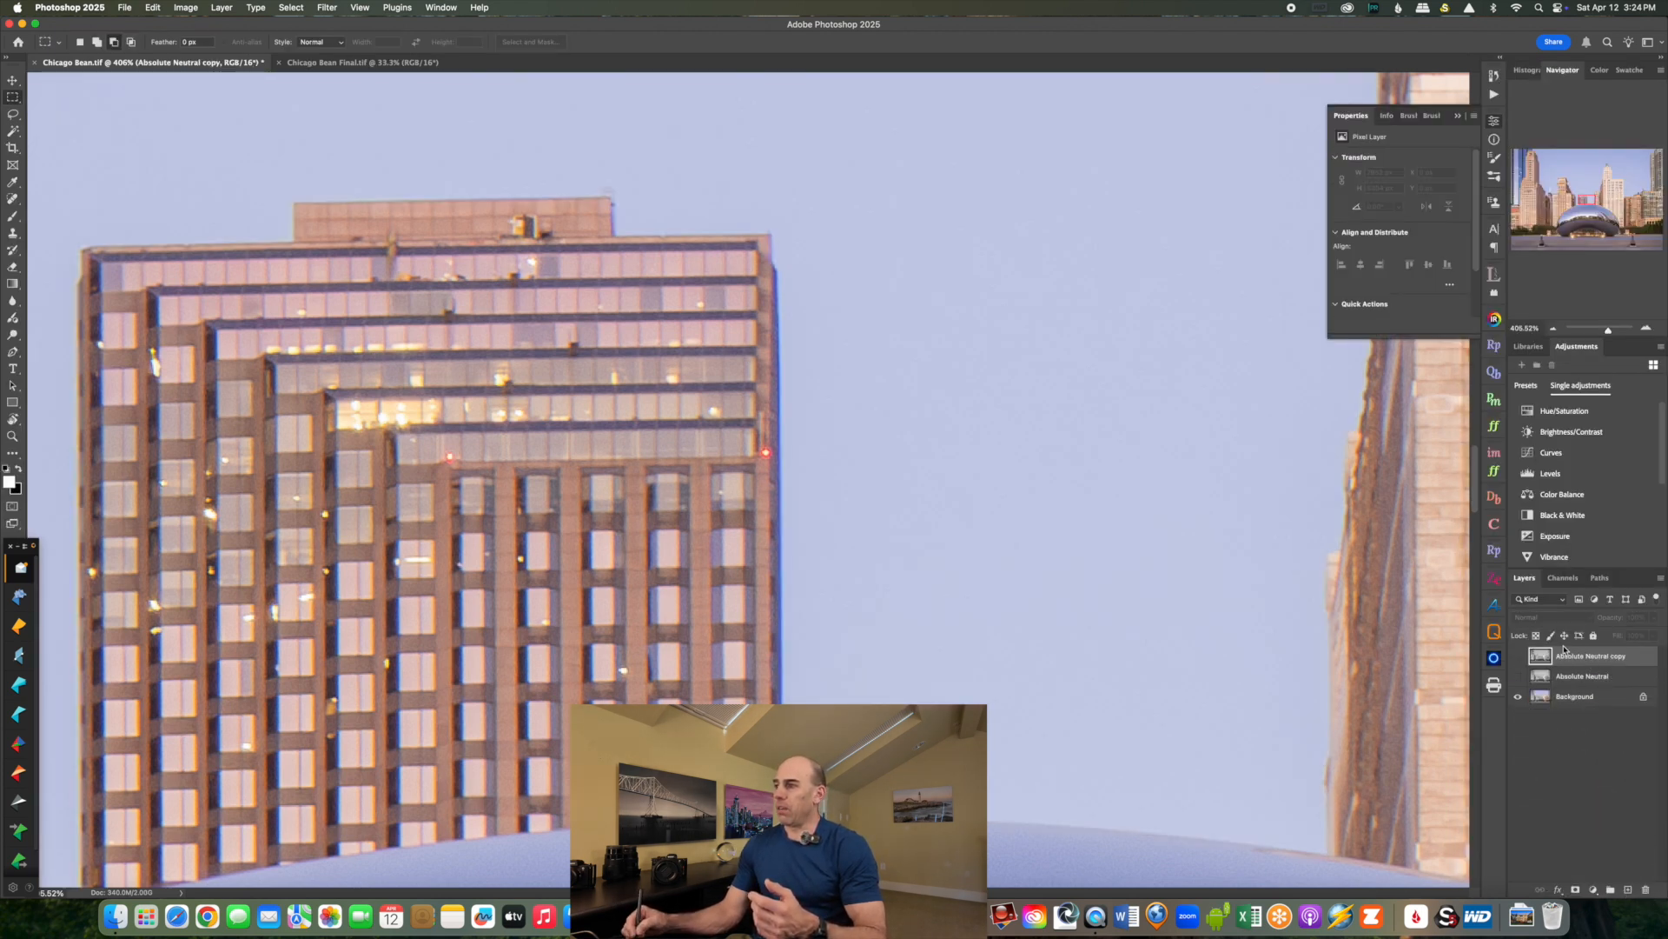
Review the saved GND Opt, Bean, Bean Opt and GND no BEAN channel masks one after another.
click(1563, 577)
click(1561, 721)
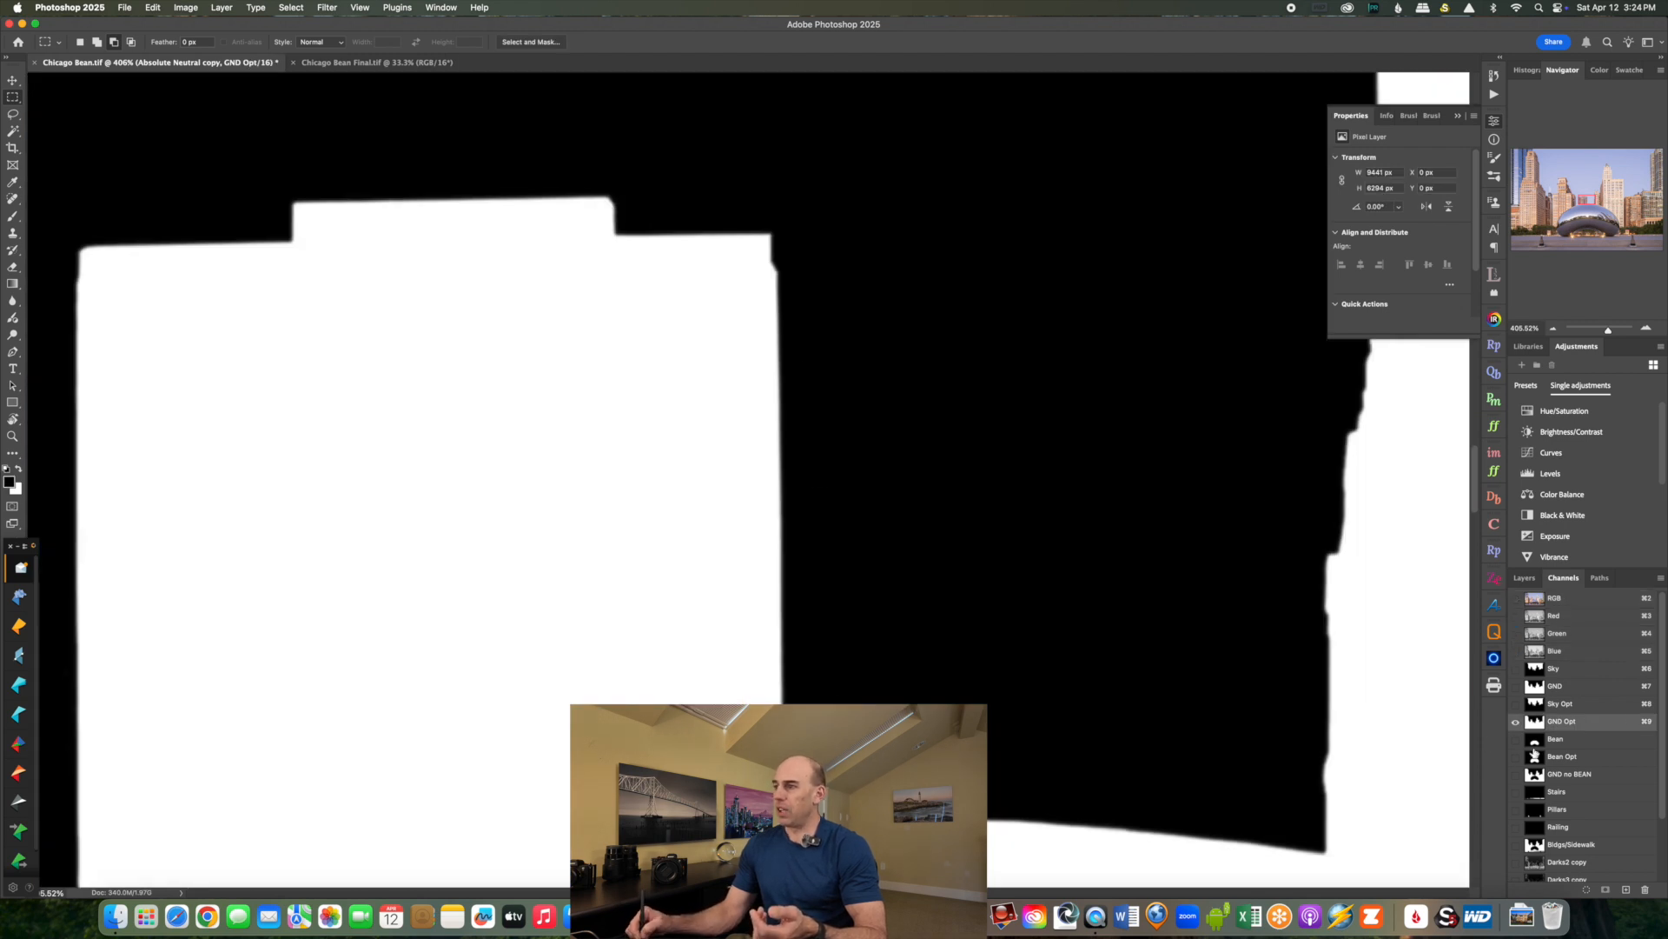
click(1565, 739)
drag(1608, 332, 1595, 332)
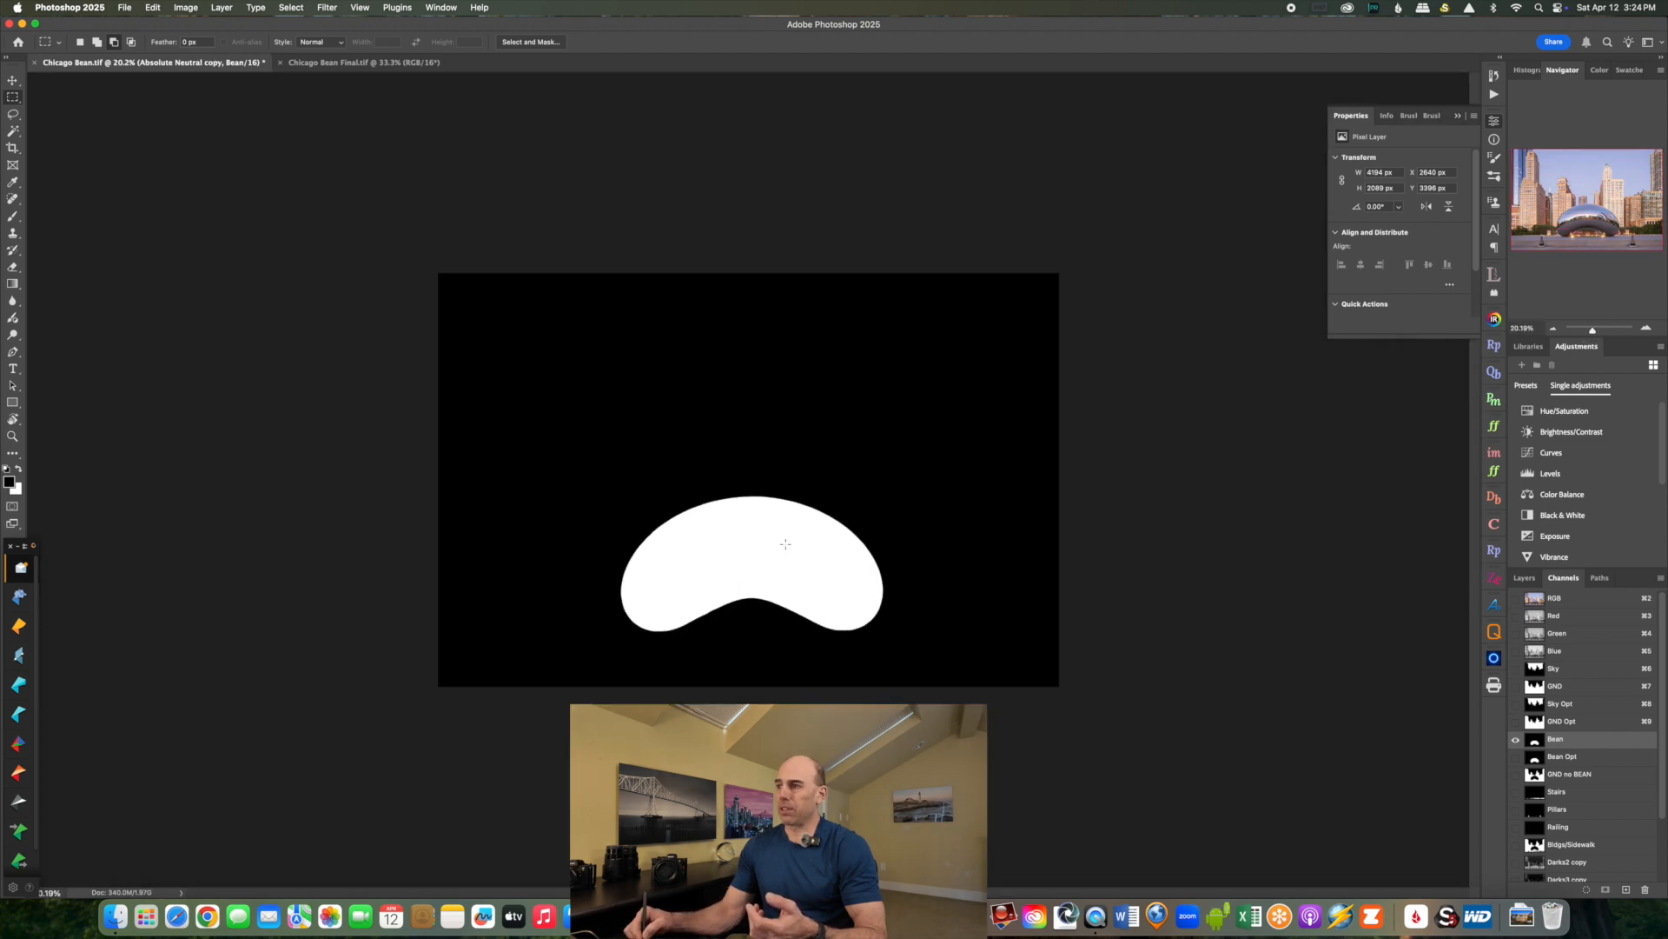
click(1534, 755)
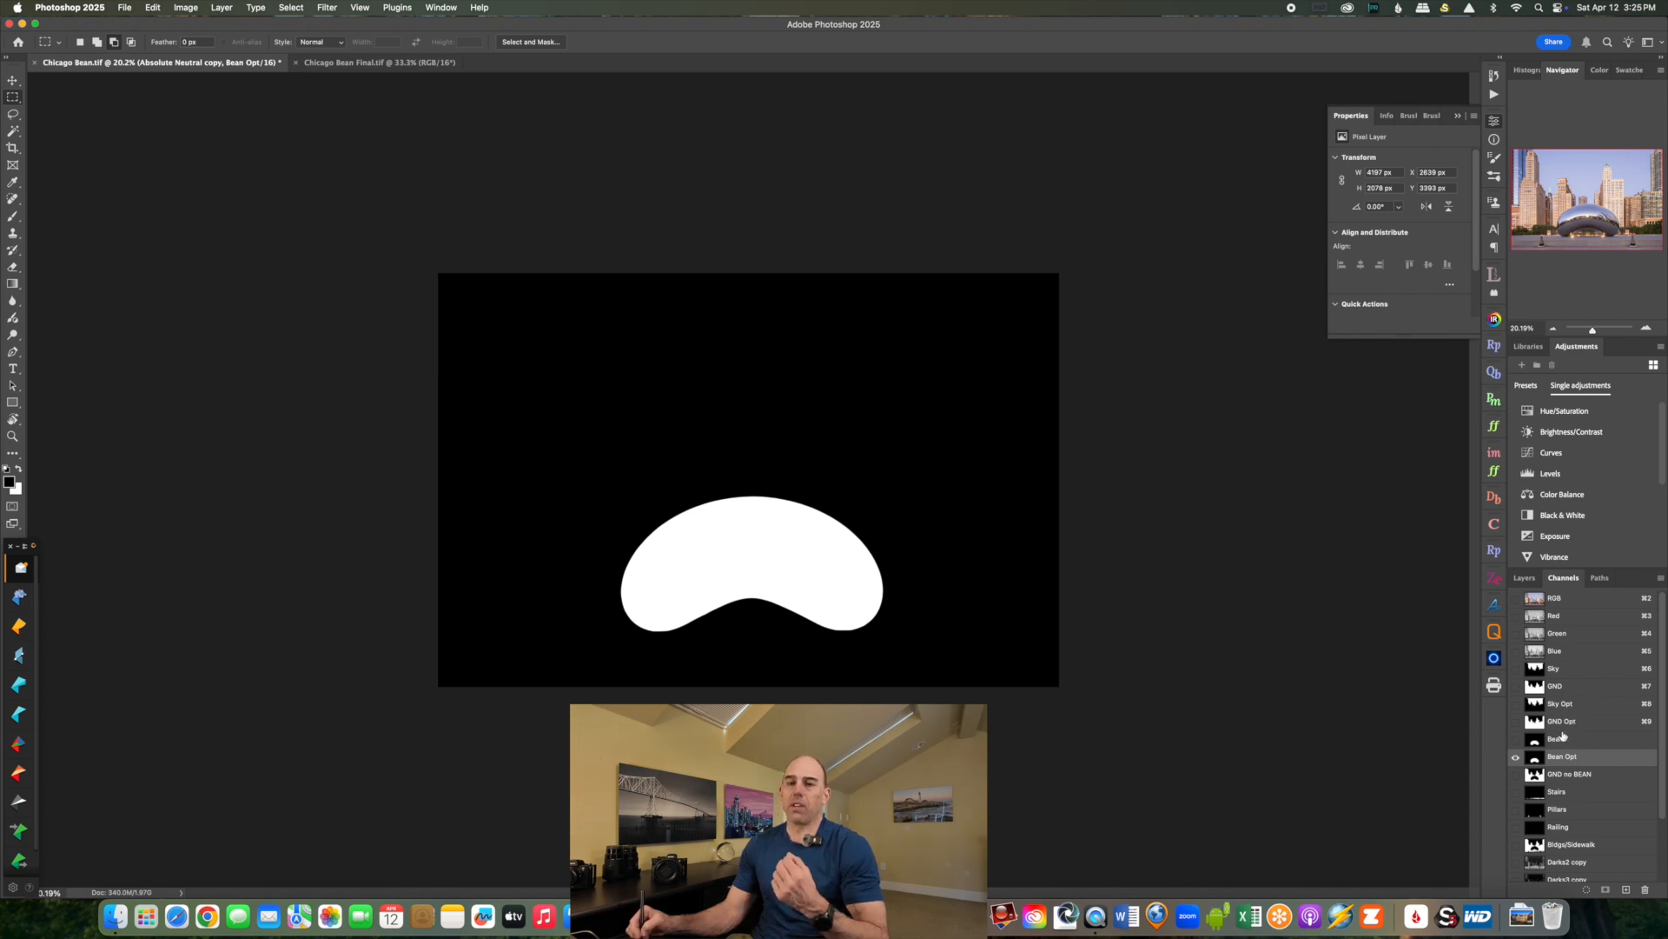
click(1561, 774)
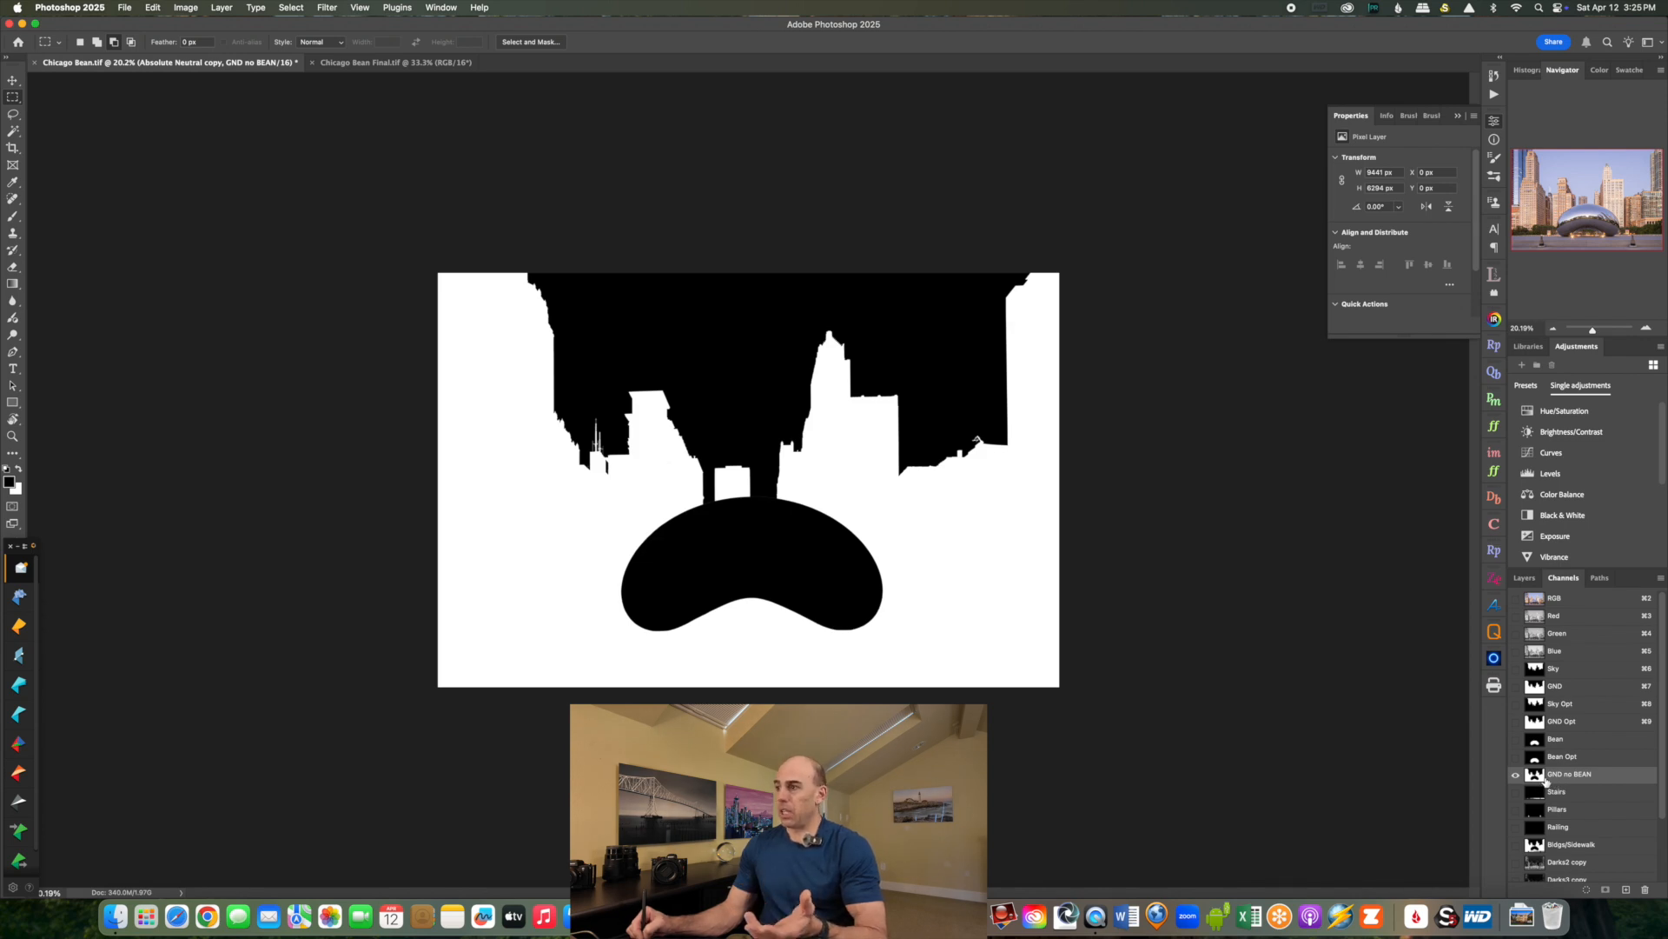
Examine the Stairs, Pillars, Railing and Bldgs/Sidewalk channel masks, viewing the last one in full.
click(1557, 791)
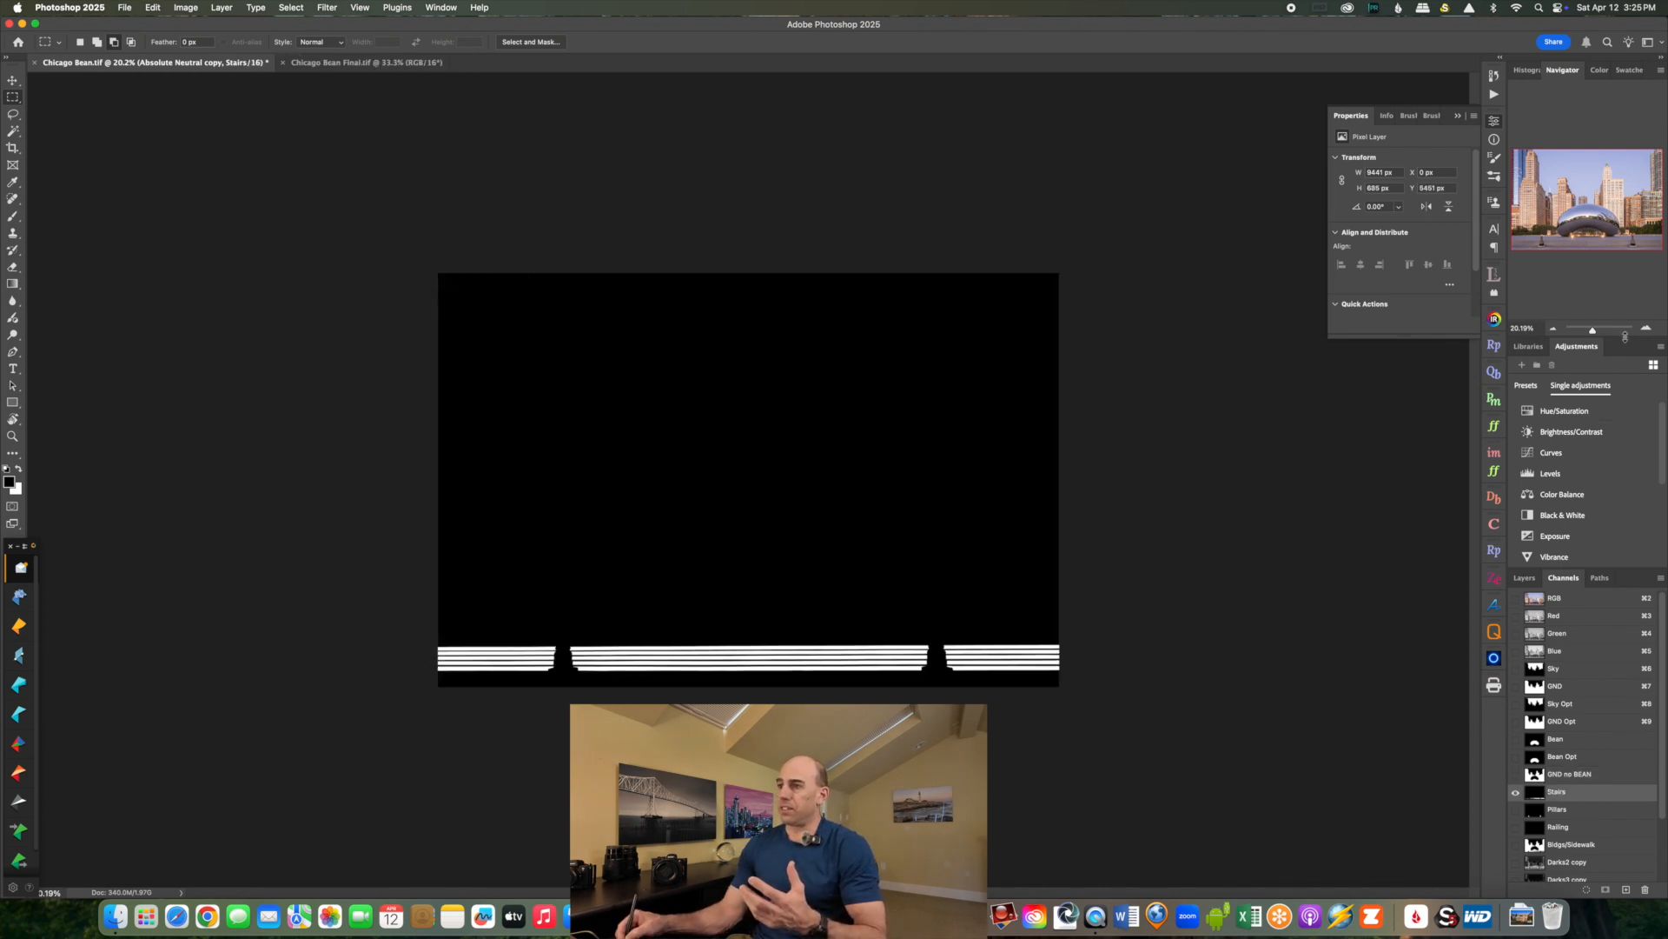
drag(1593, 331, 1598, 331)
drag(1600, 233, 1599, 249)
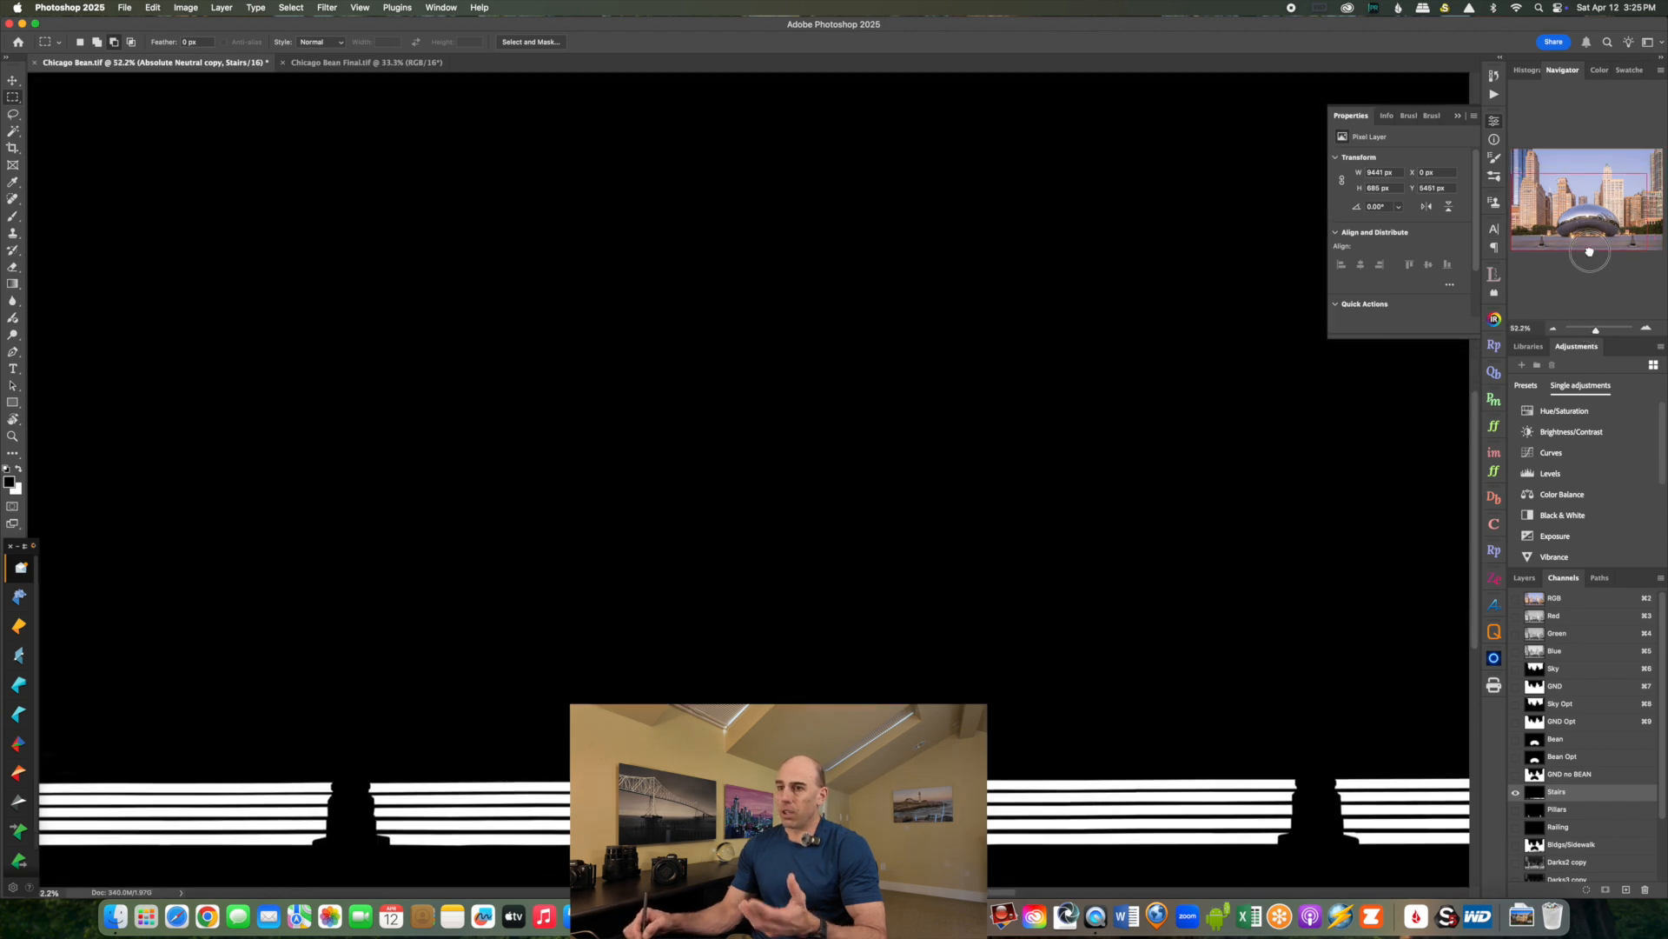
click(1559, 809)
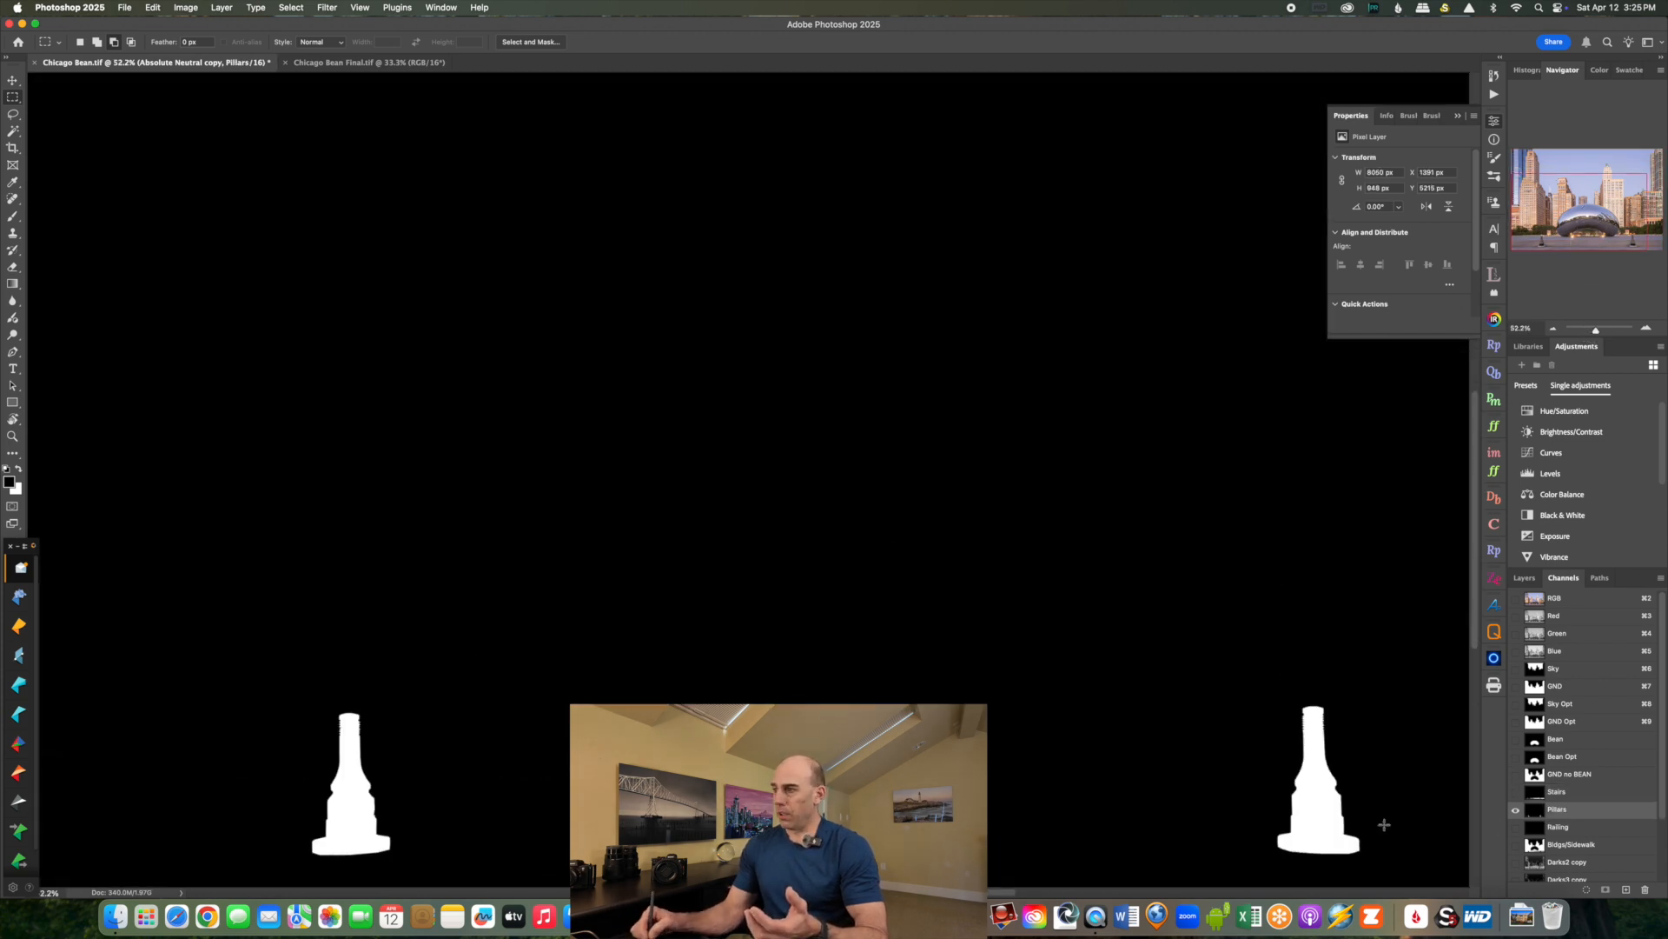
click(1558, 828)
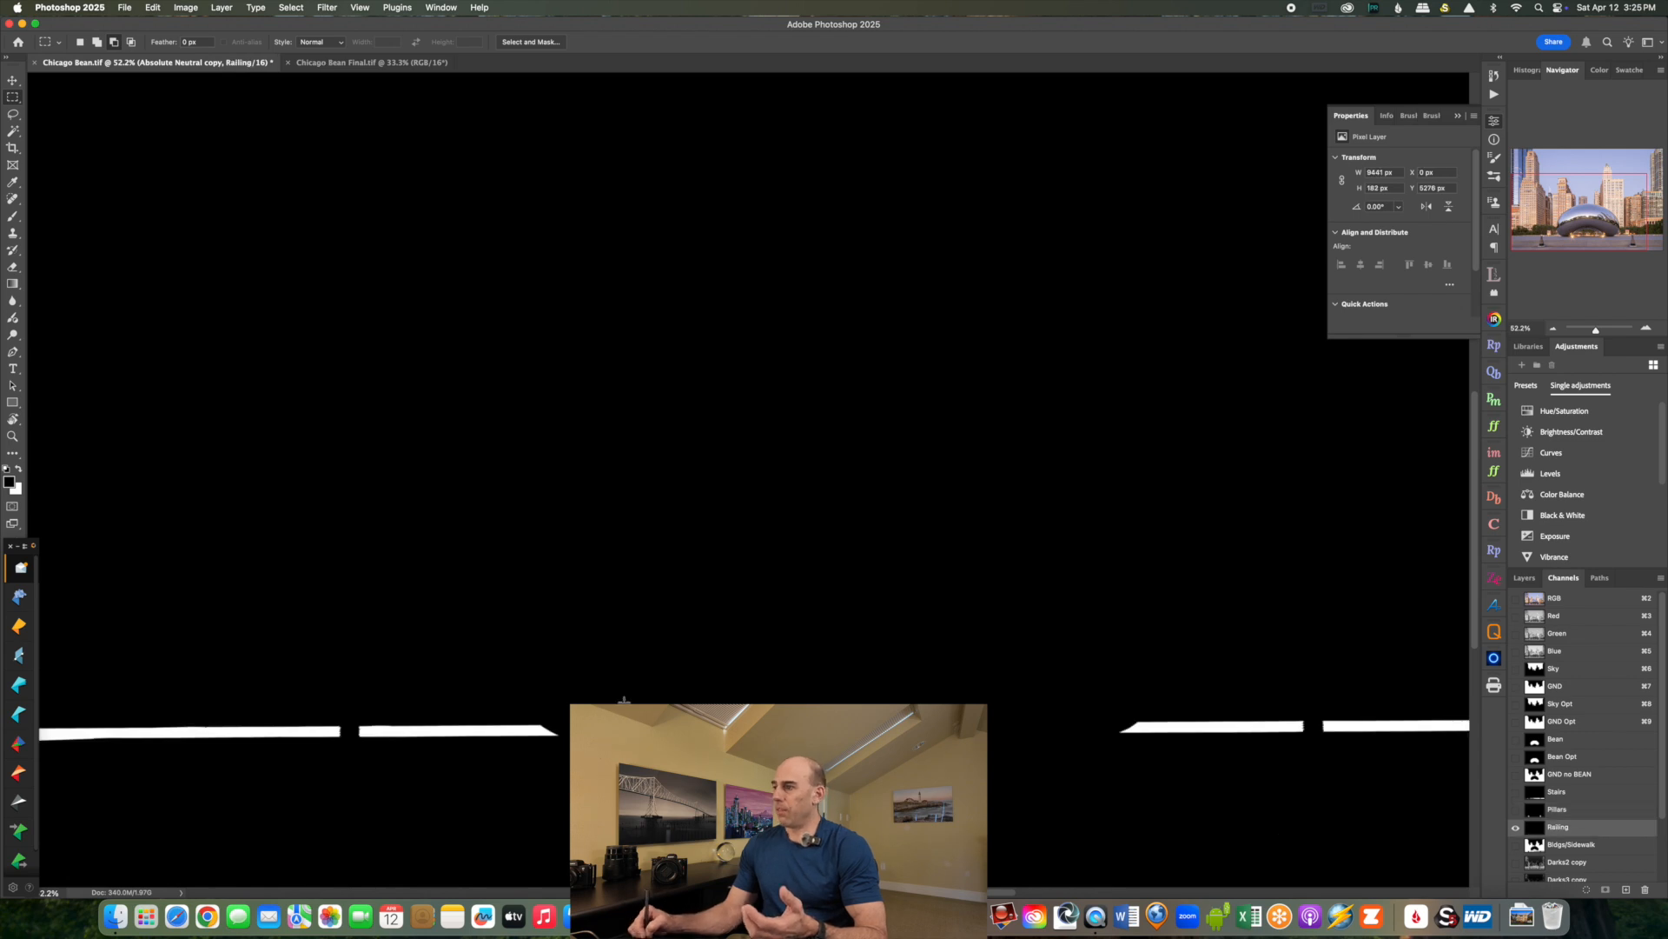
click(1571, 845)
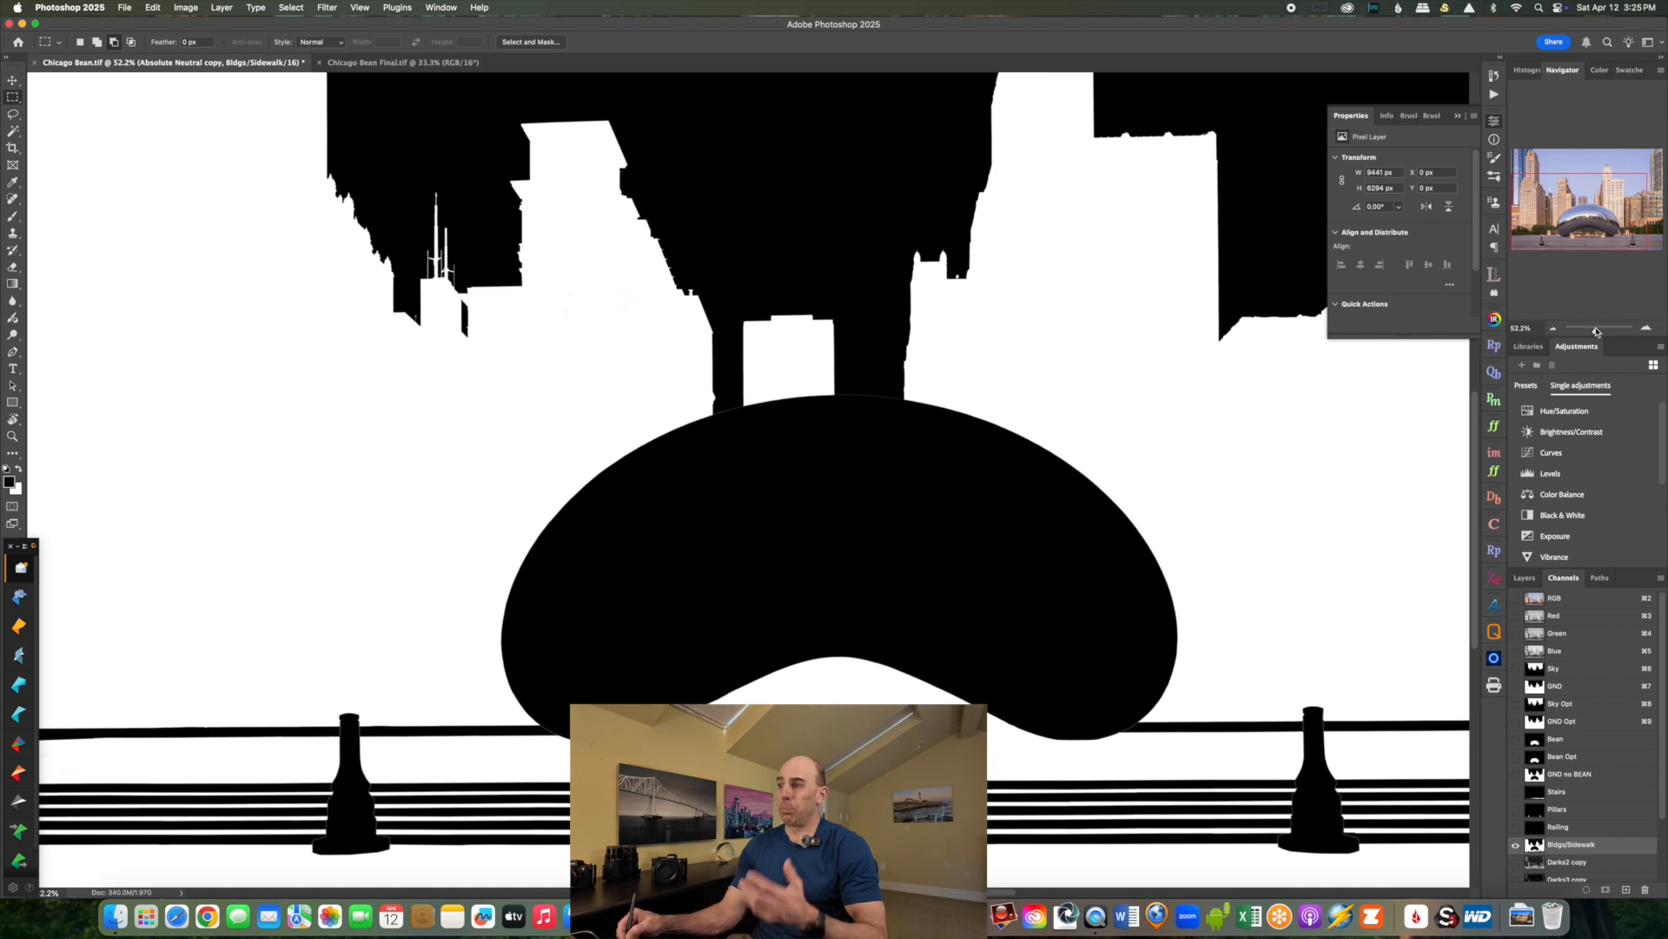
key(super+0)
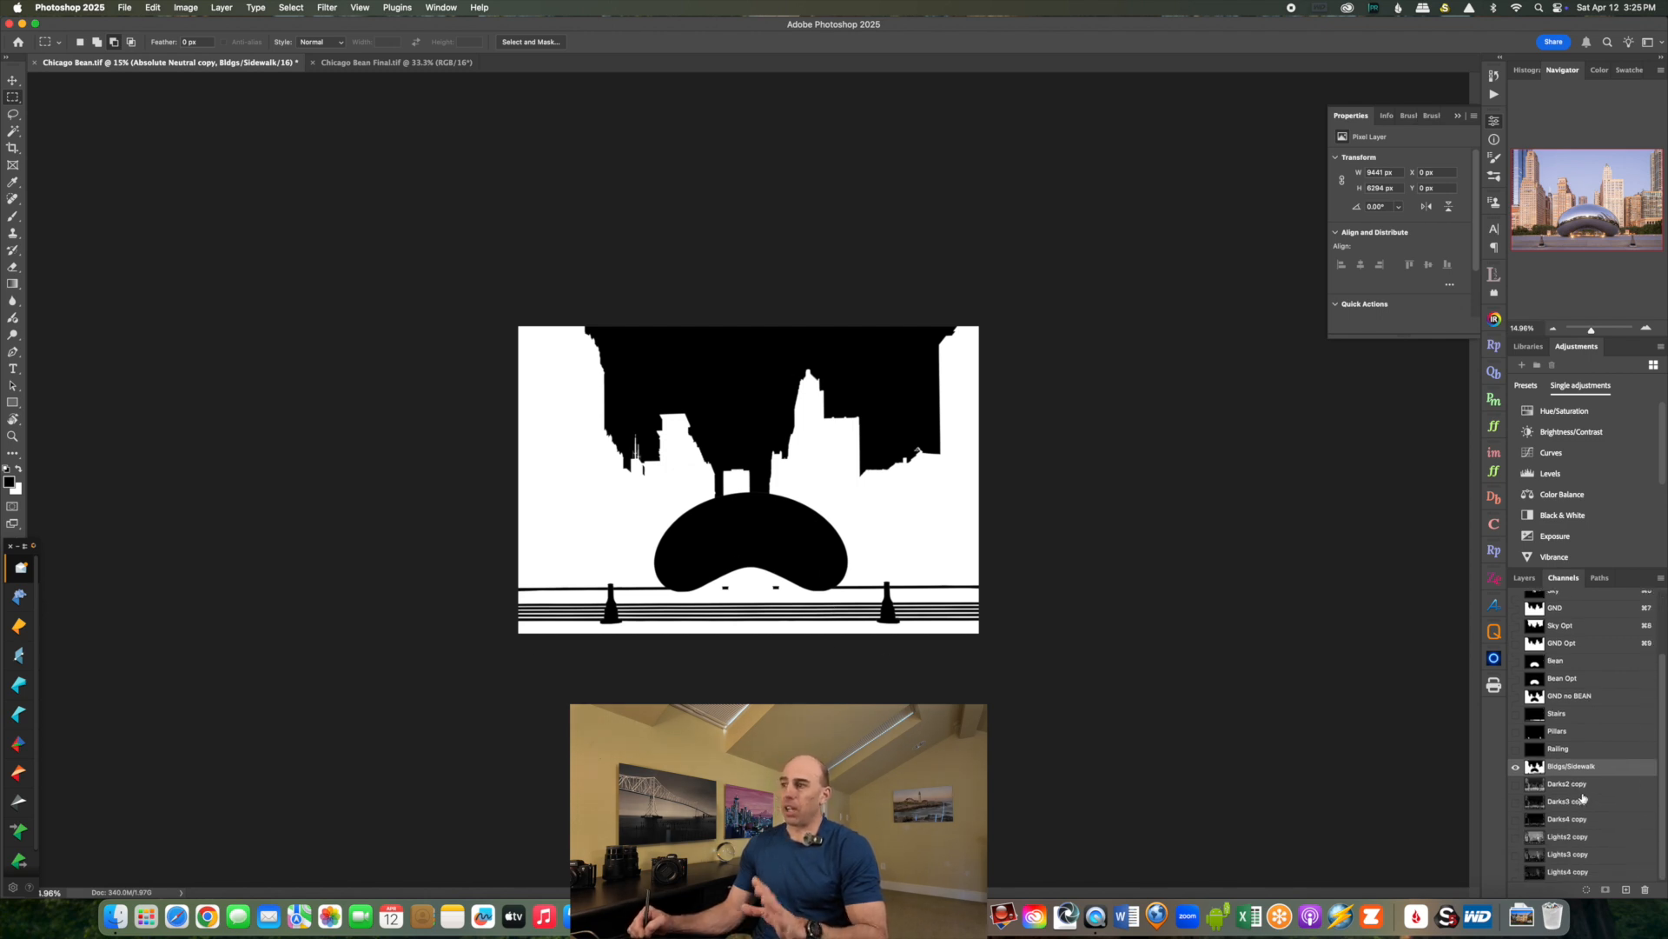
Examine the Darks2, Darks3, Darks4 and Lights2 copy luminosity masks among the saved channels.
click(1560, 783)
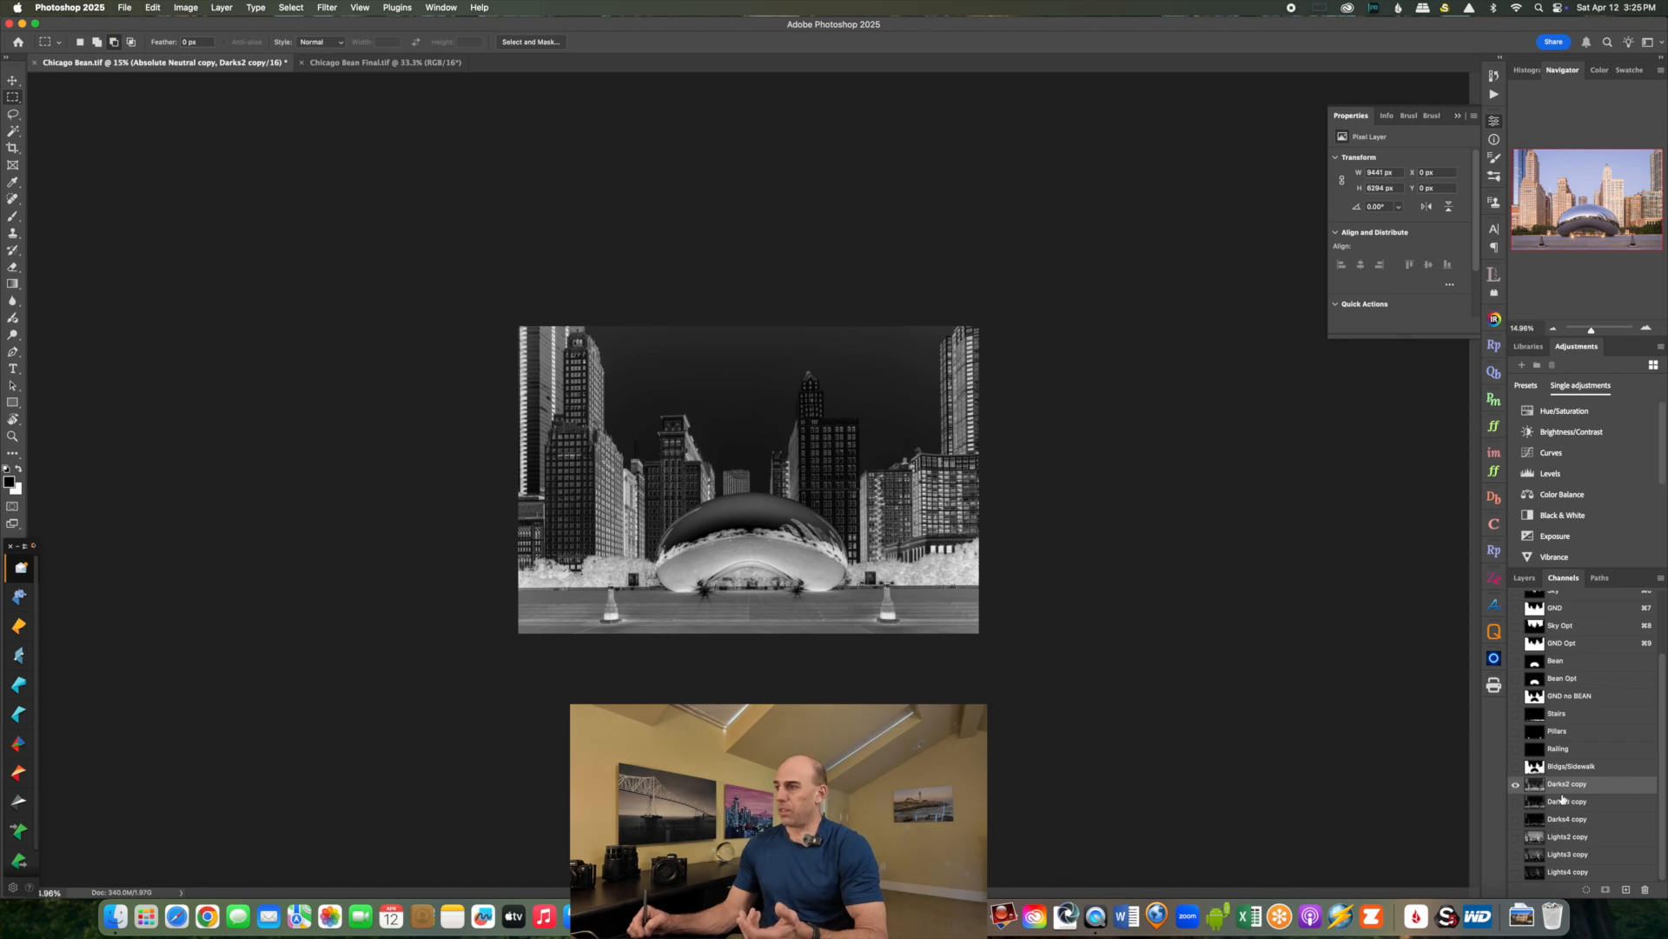
click(1560, 801)
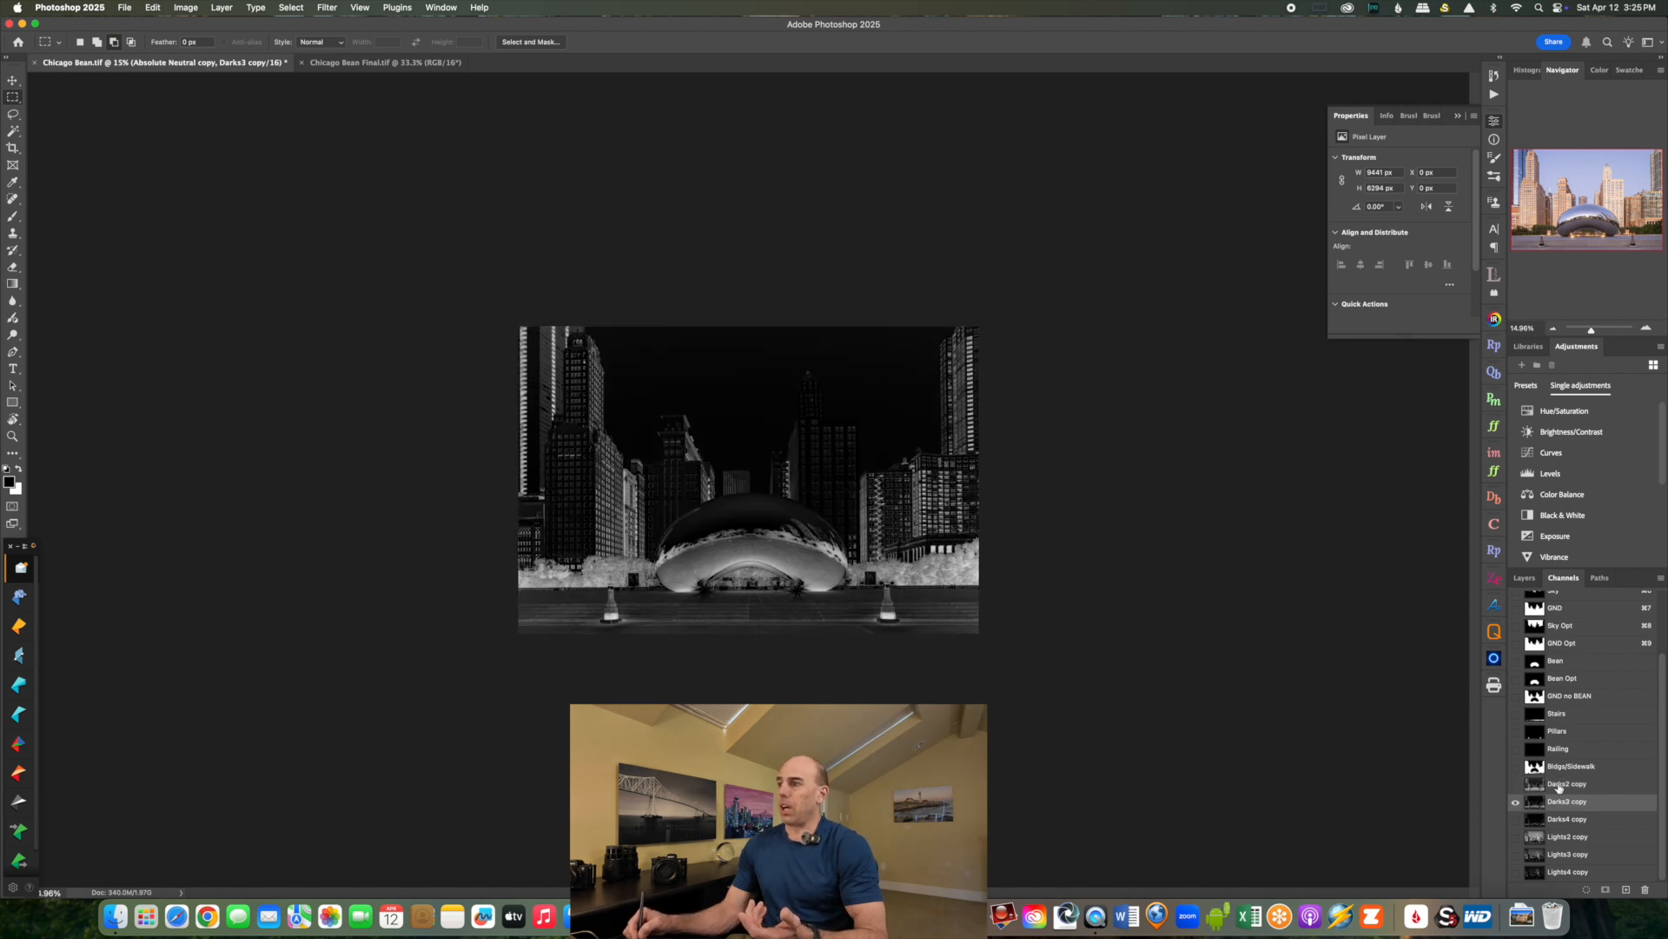
click(1492, 633)
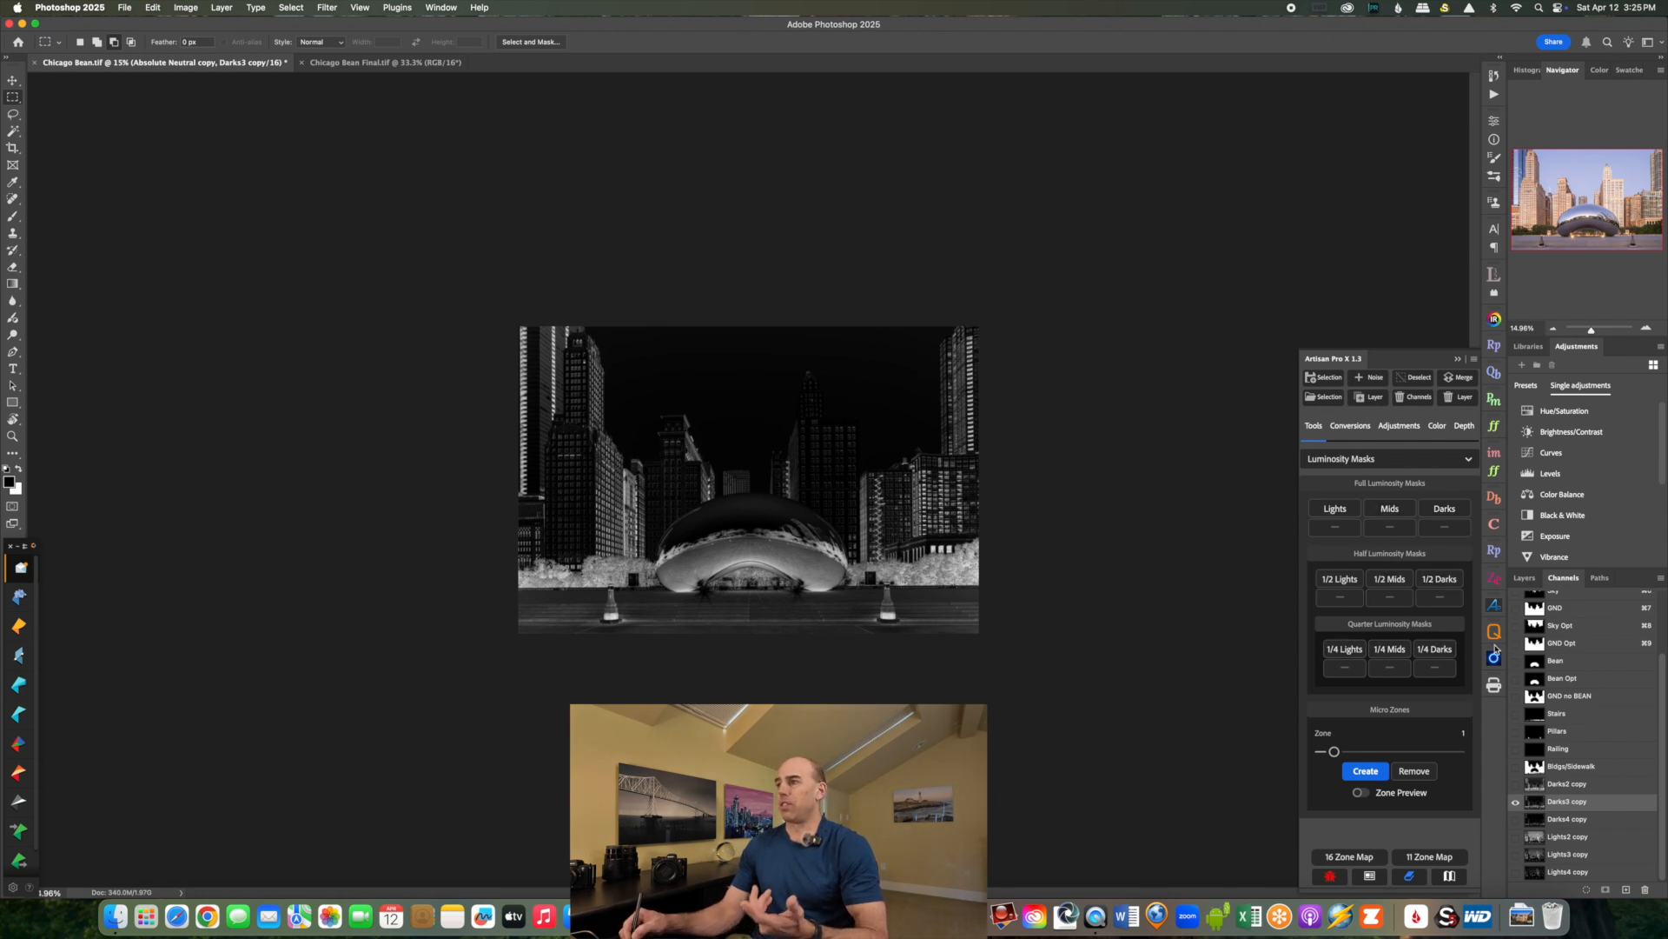
click(1457, 359)
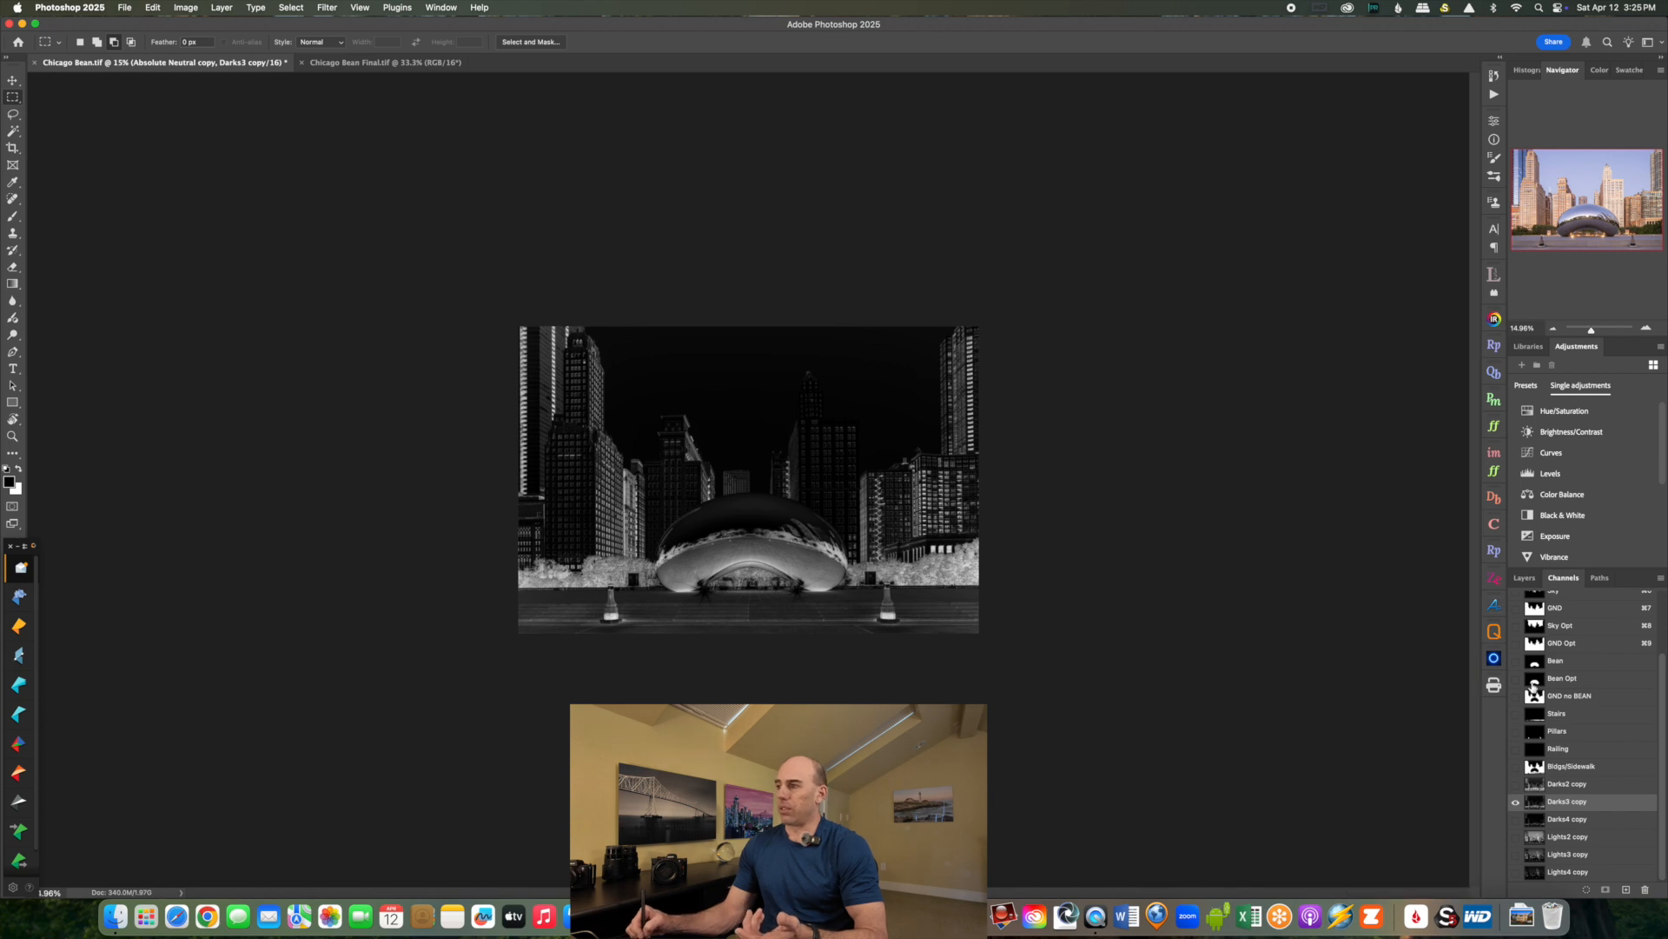
click(1570, 785)
click(1563, 803)
click(1564, 821)
click(1560, 839)
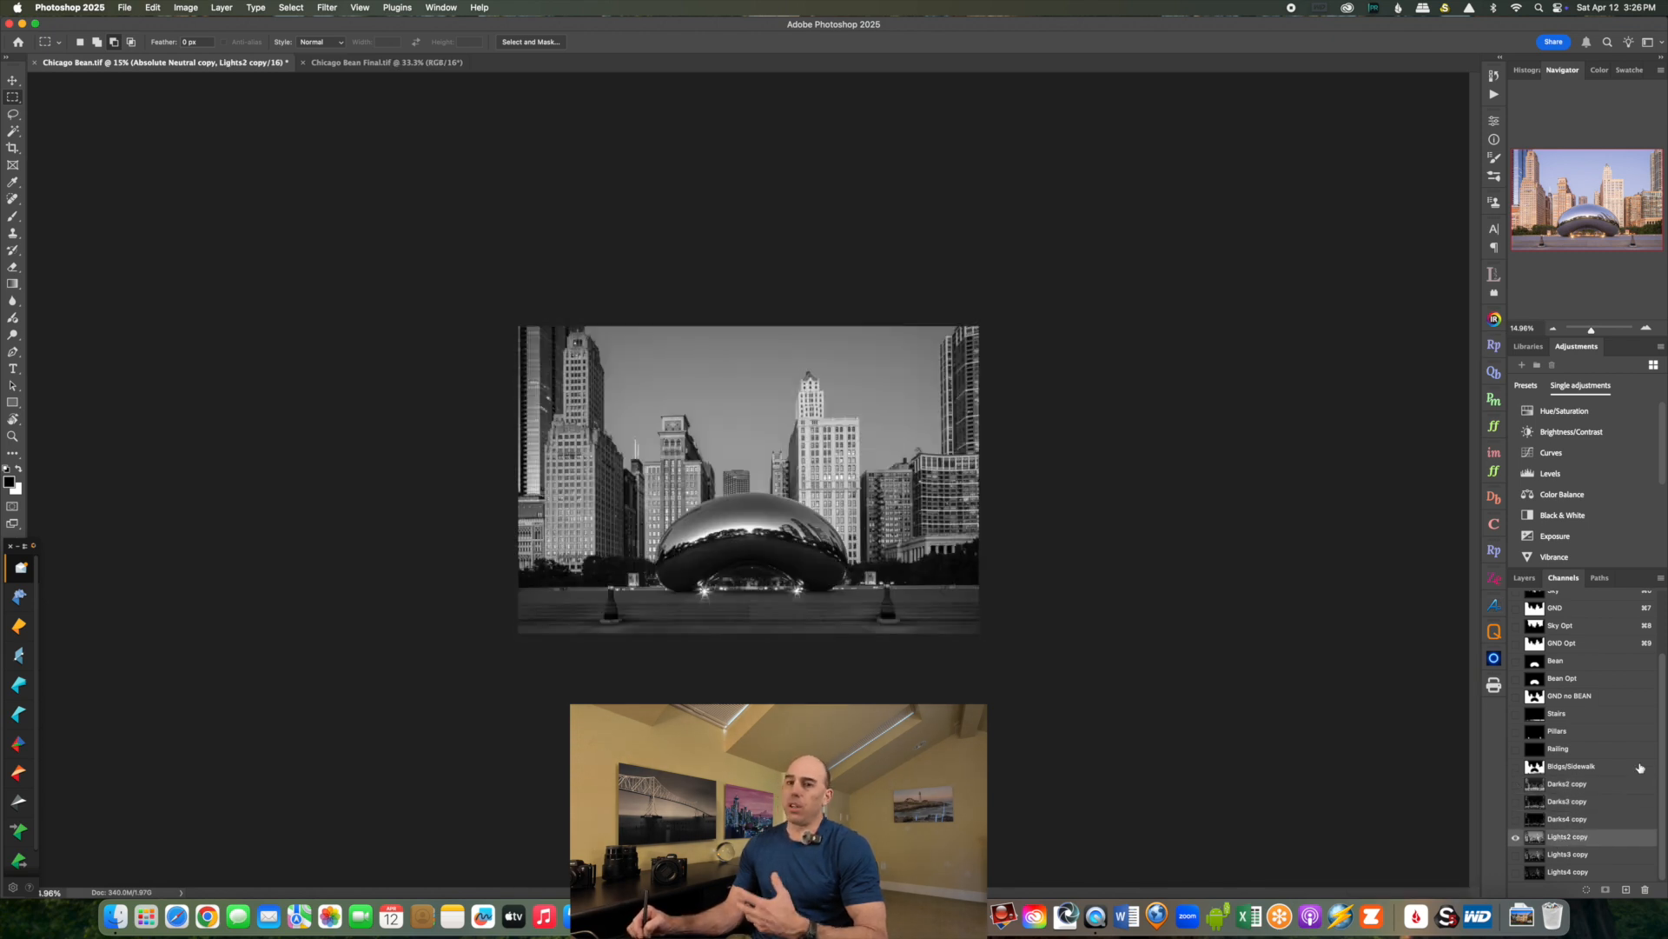
click(1567, 820)
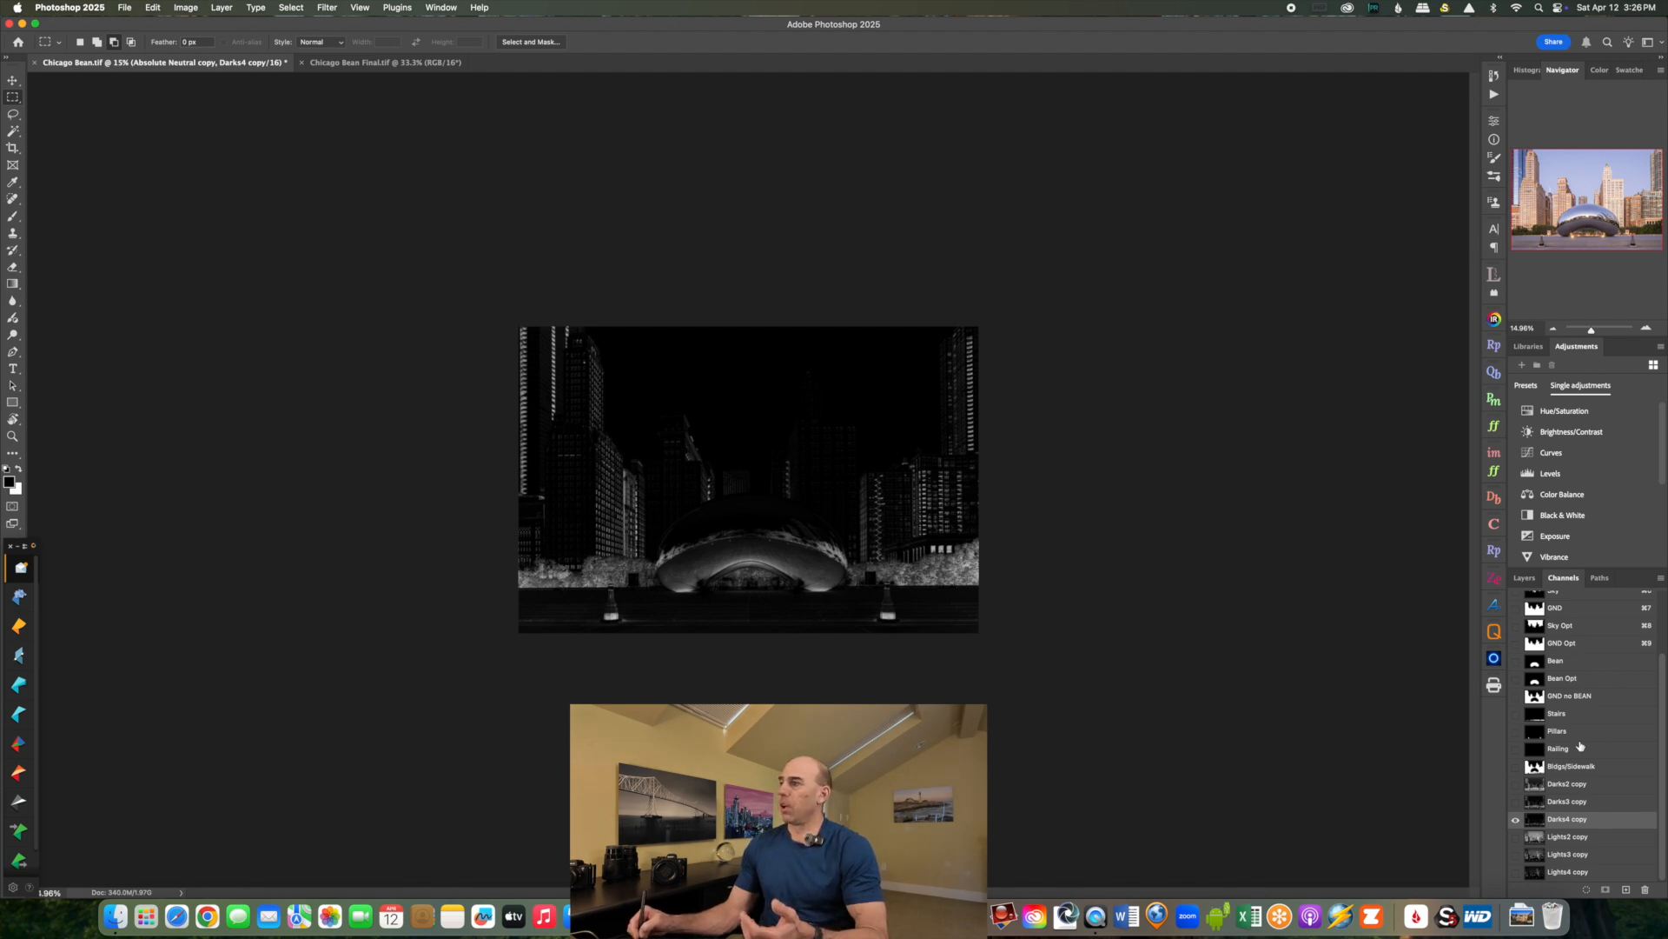
Return from the channel masks to the RGB composite and the layer stack, with the photo enlarged.
scroll(1662, 731, up, 5)
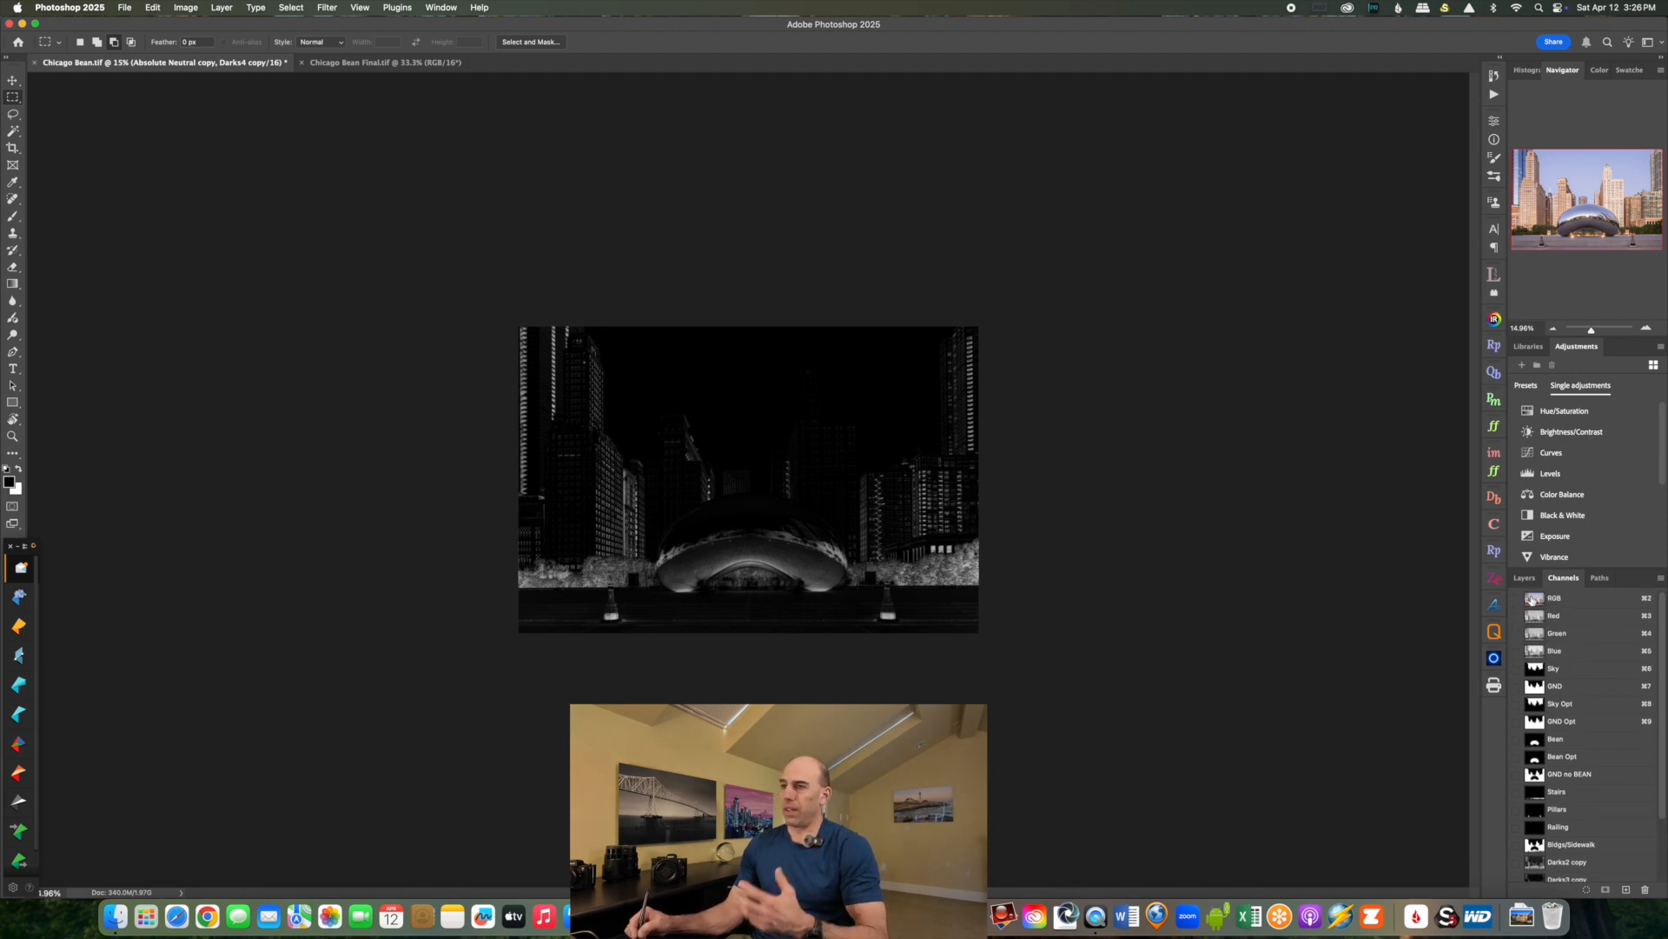
click(1555, 601)
click(1525, 578)
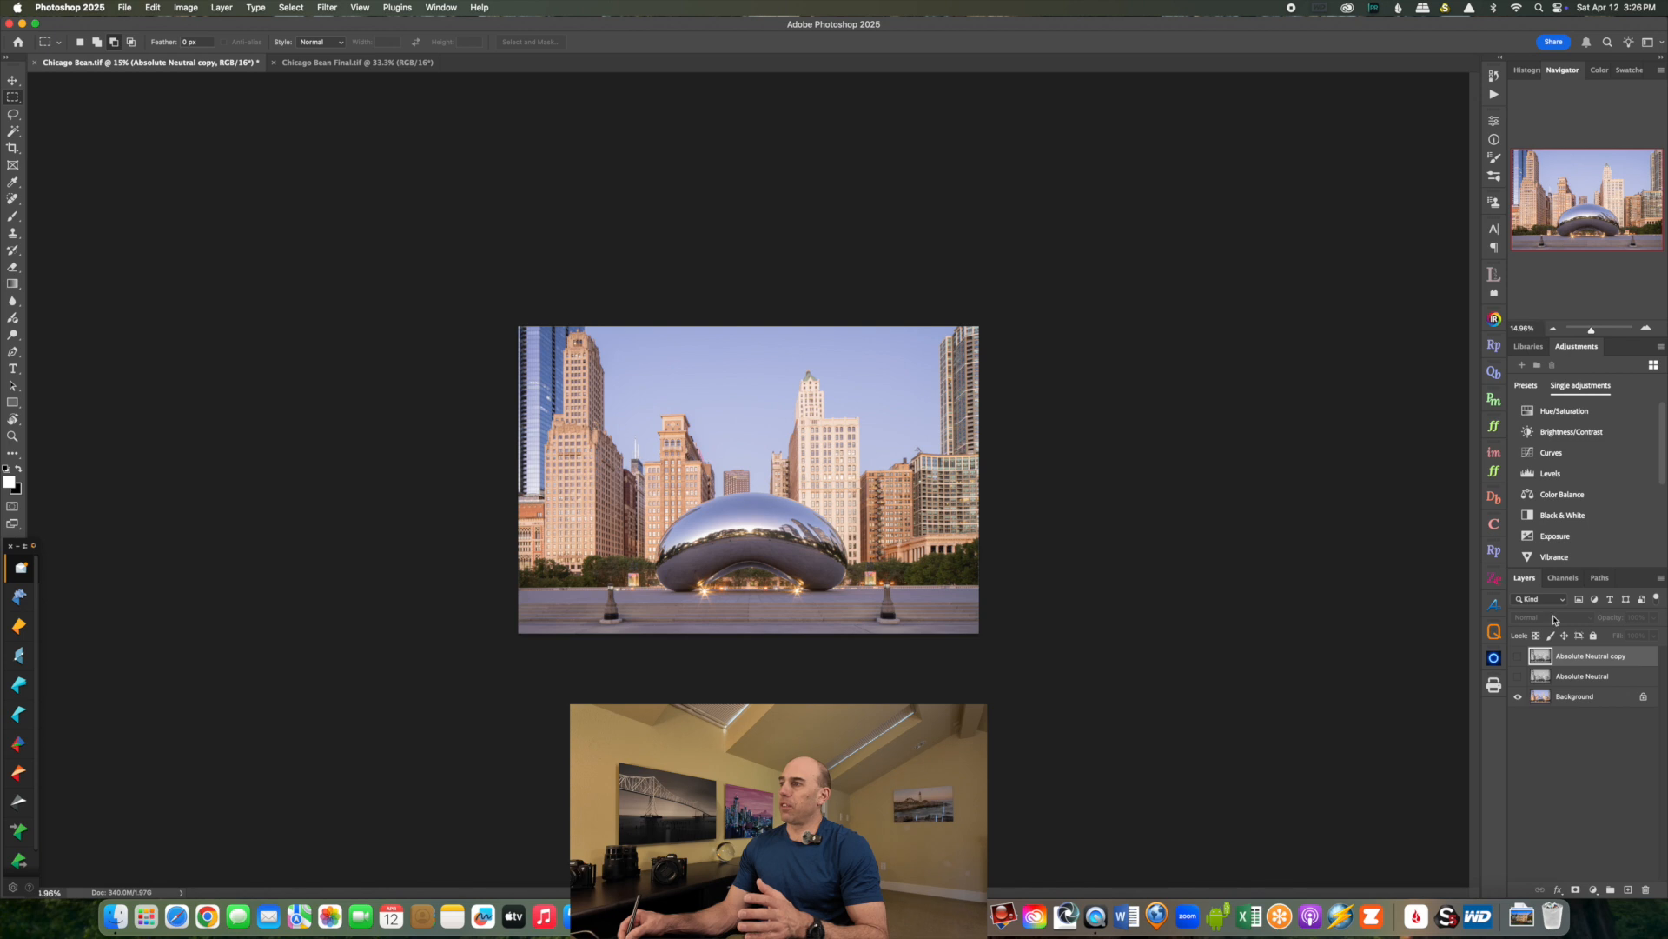
click(1596, 331)
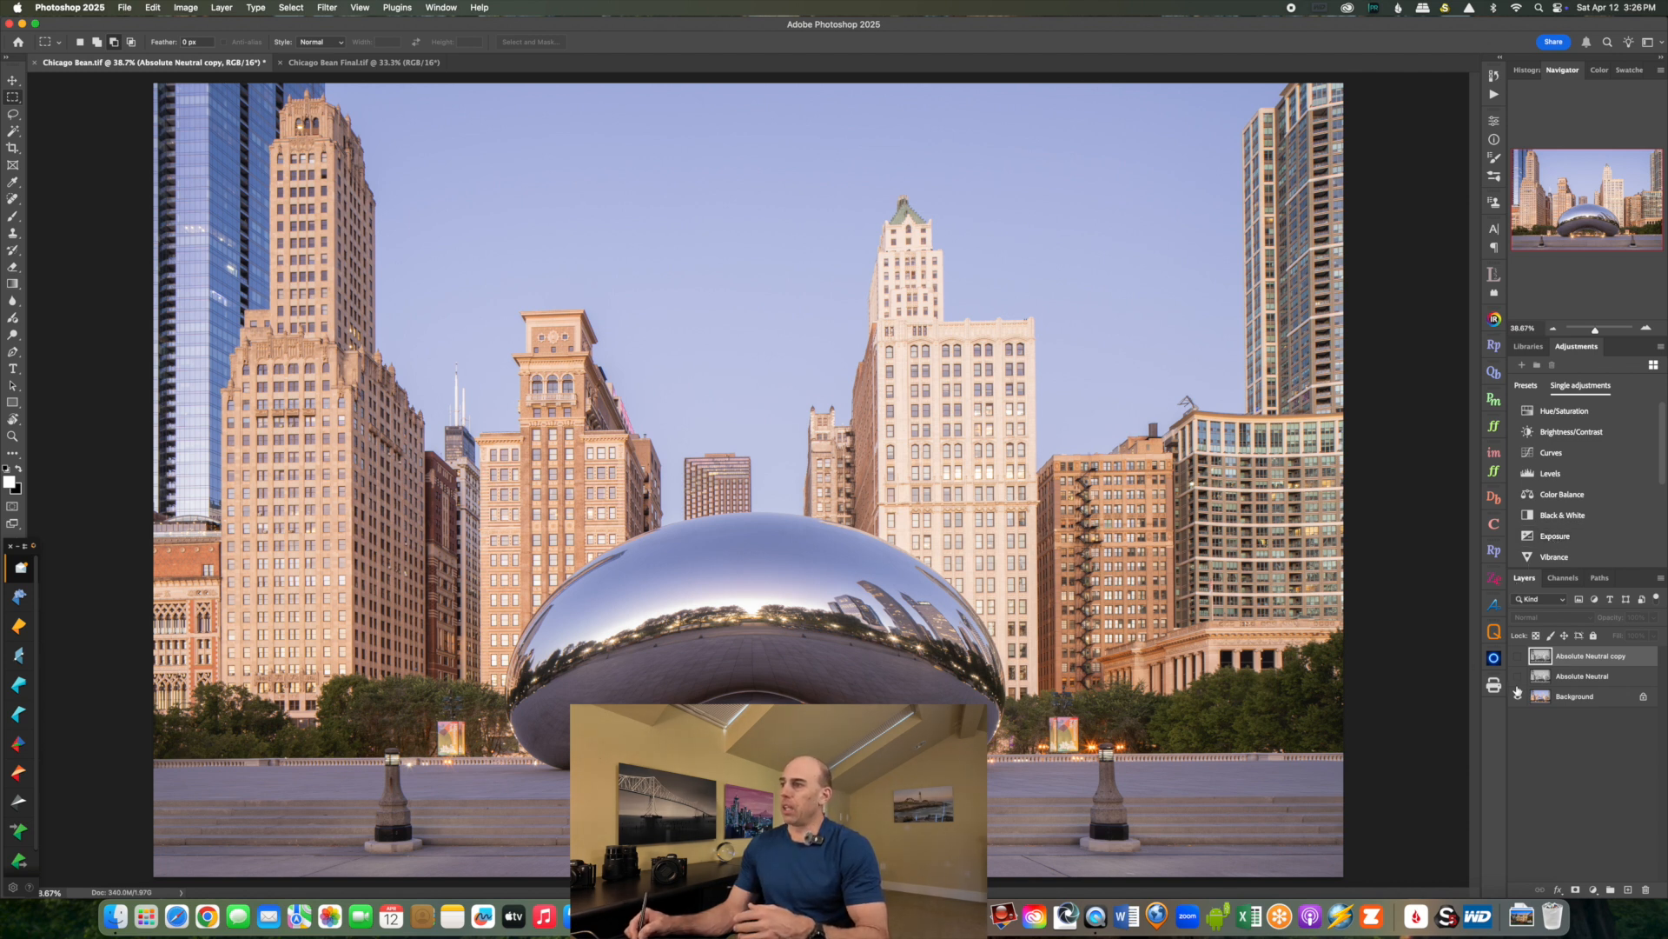
Bring up Artisan Pro's B&W Conversions and make the Absolute Neutral and Absolute Neutral copy layers visible.
click(1495, 604)
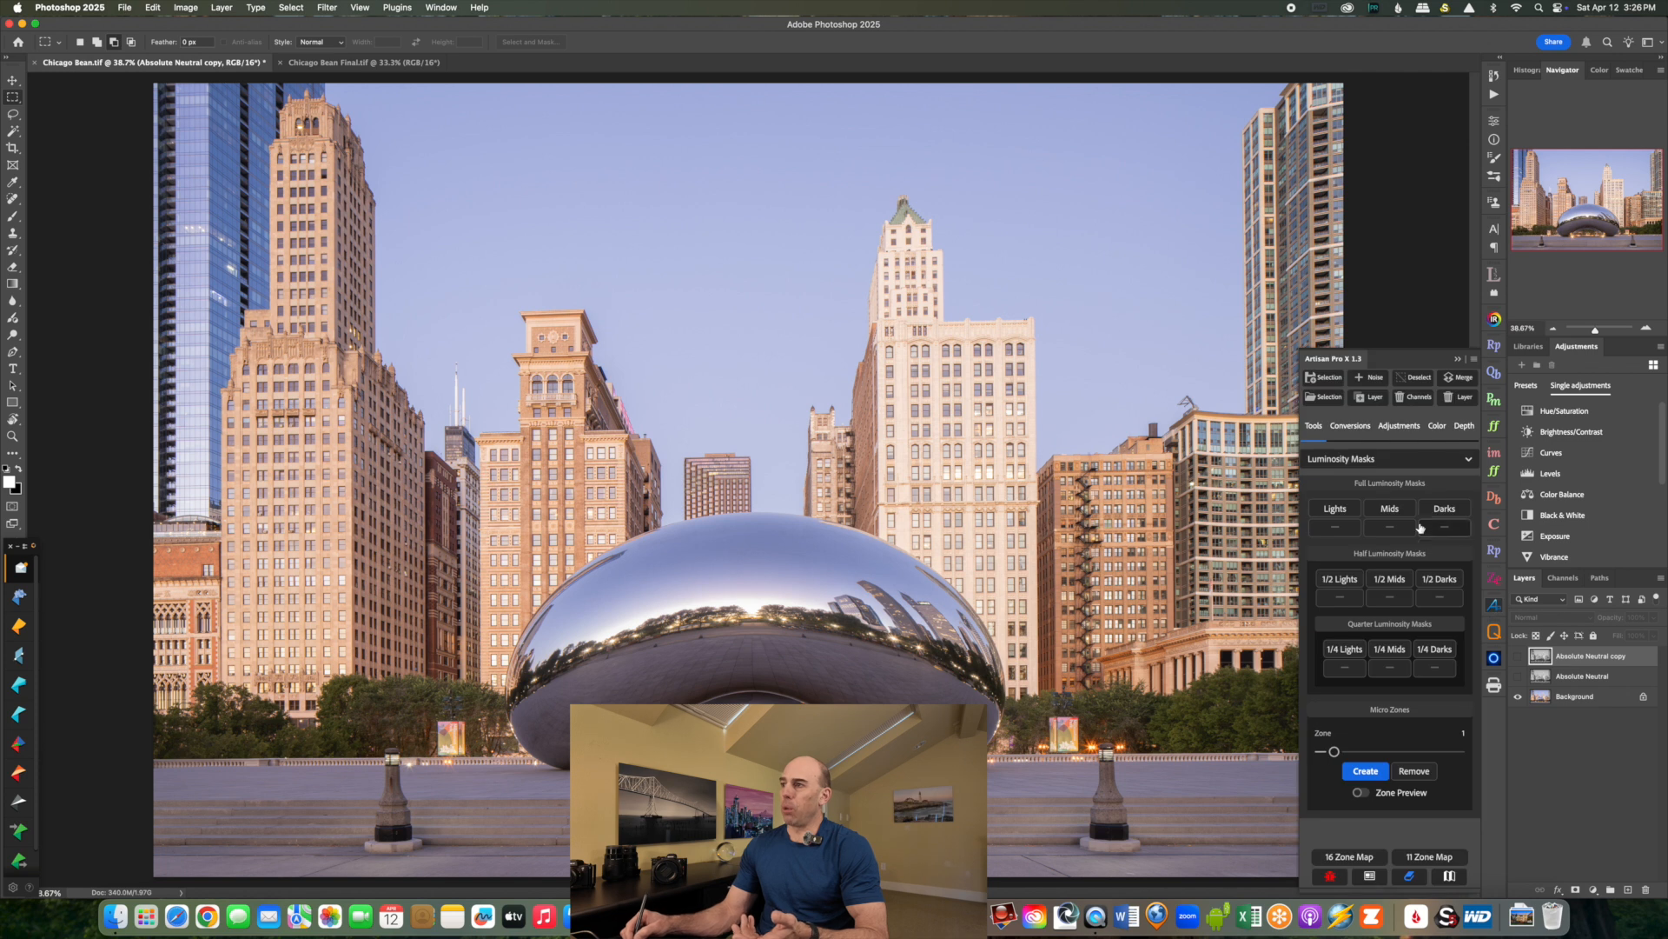
click(1356, 432)
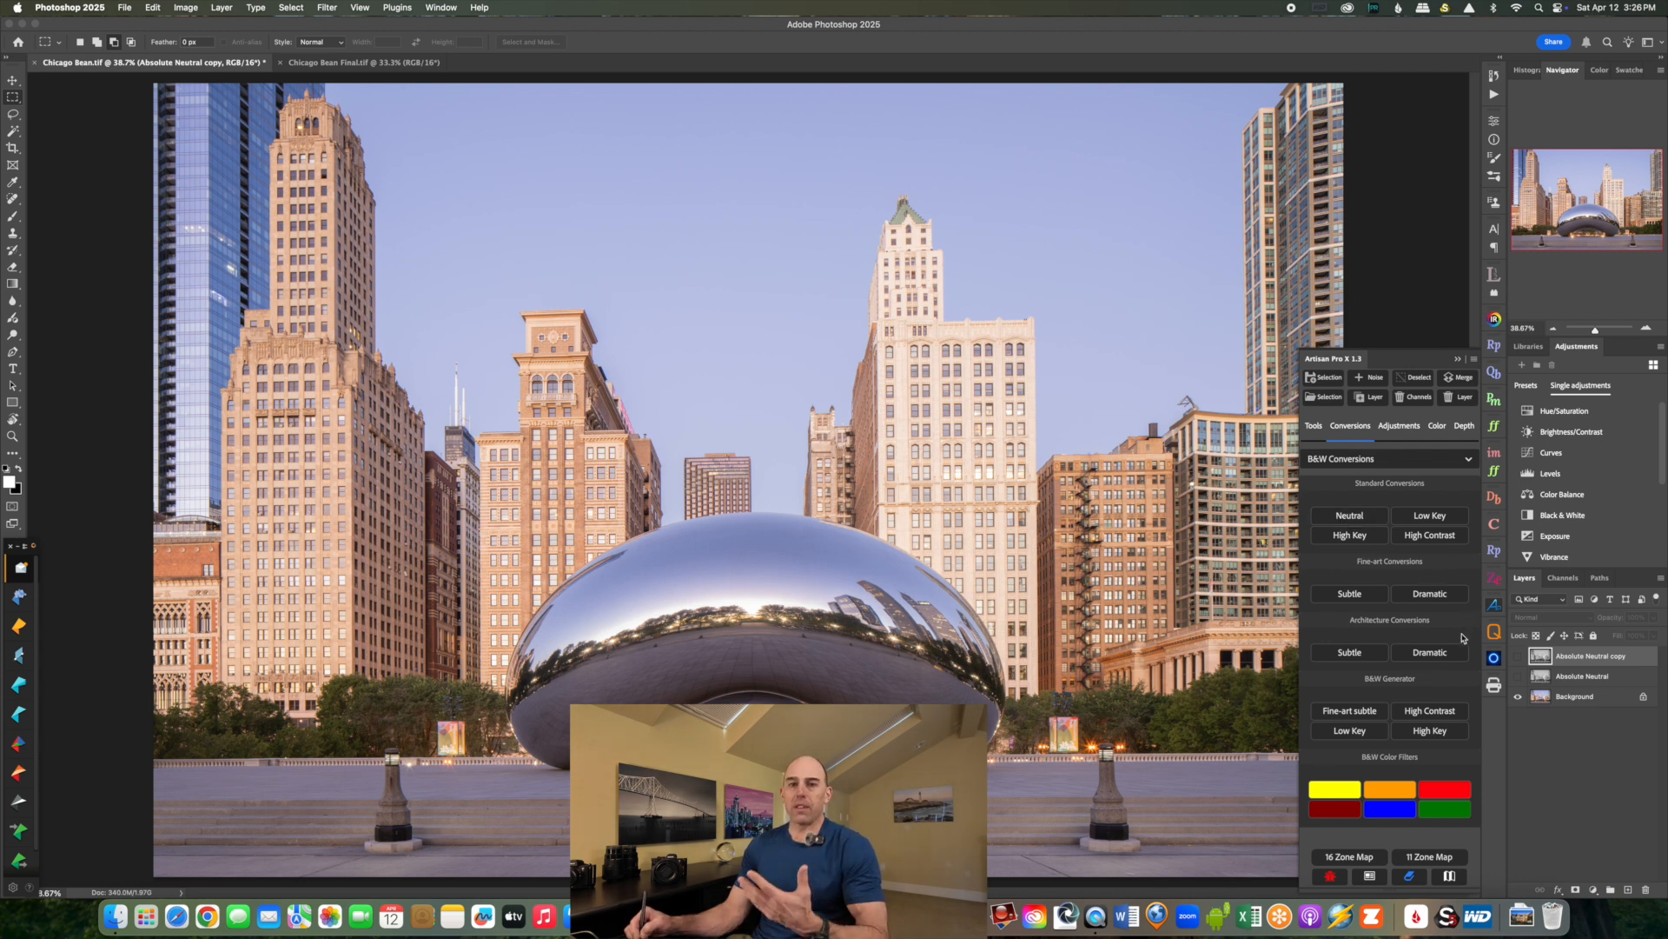
click(1518, 676)
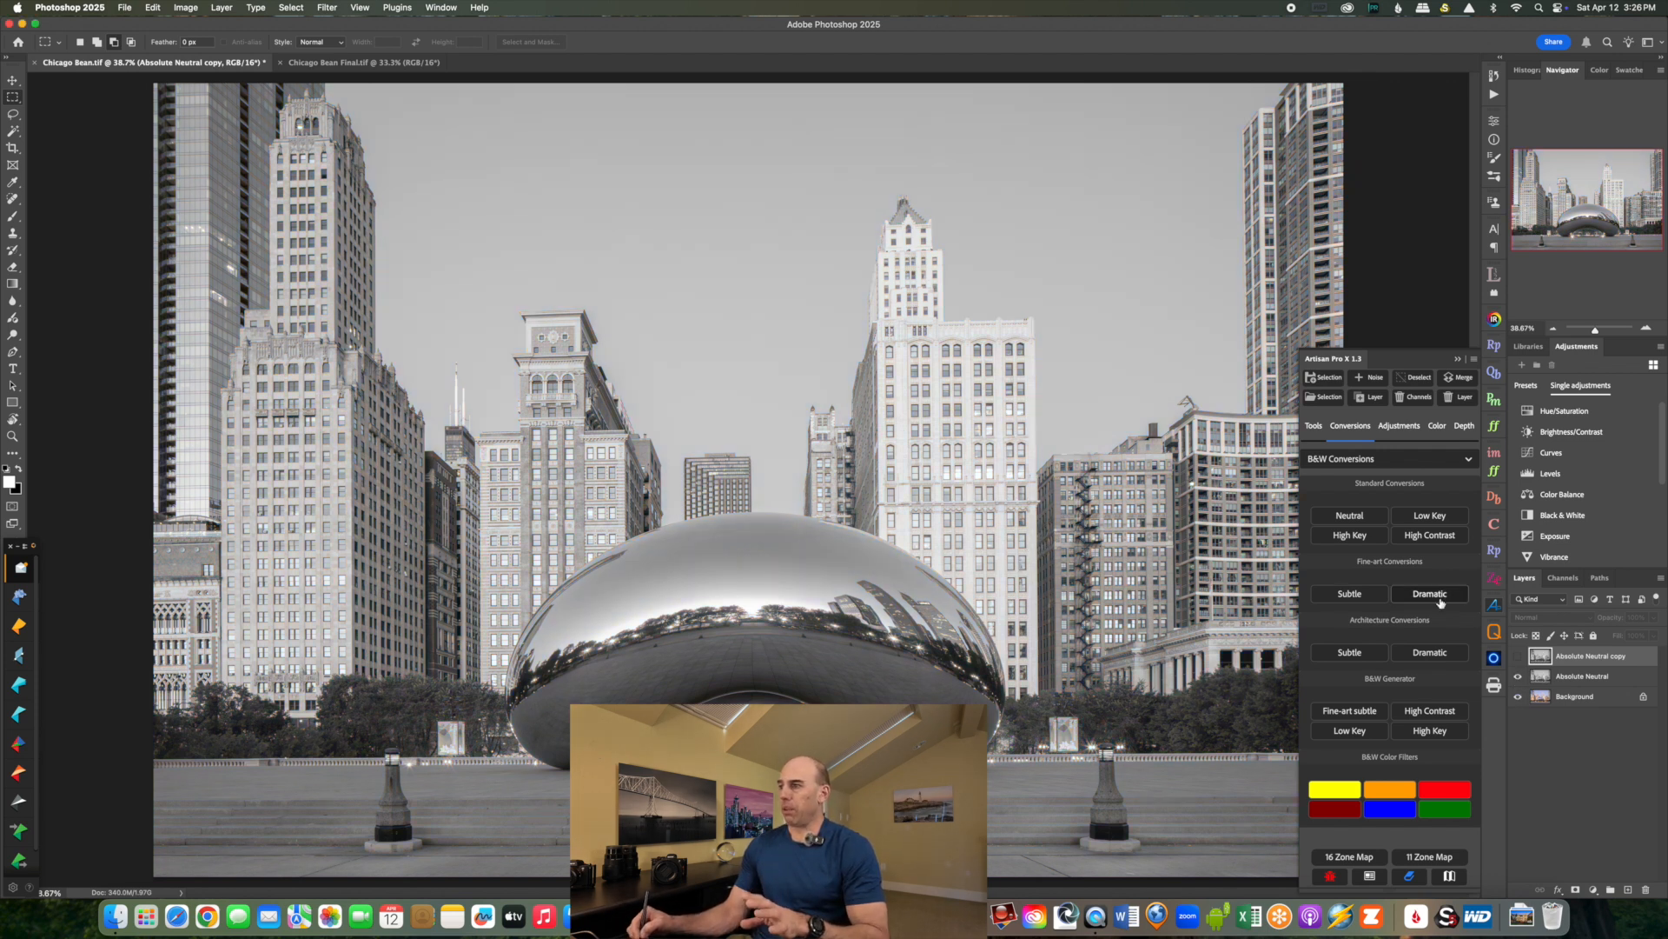
click(1518, 658)
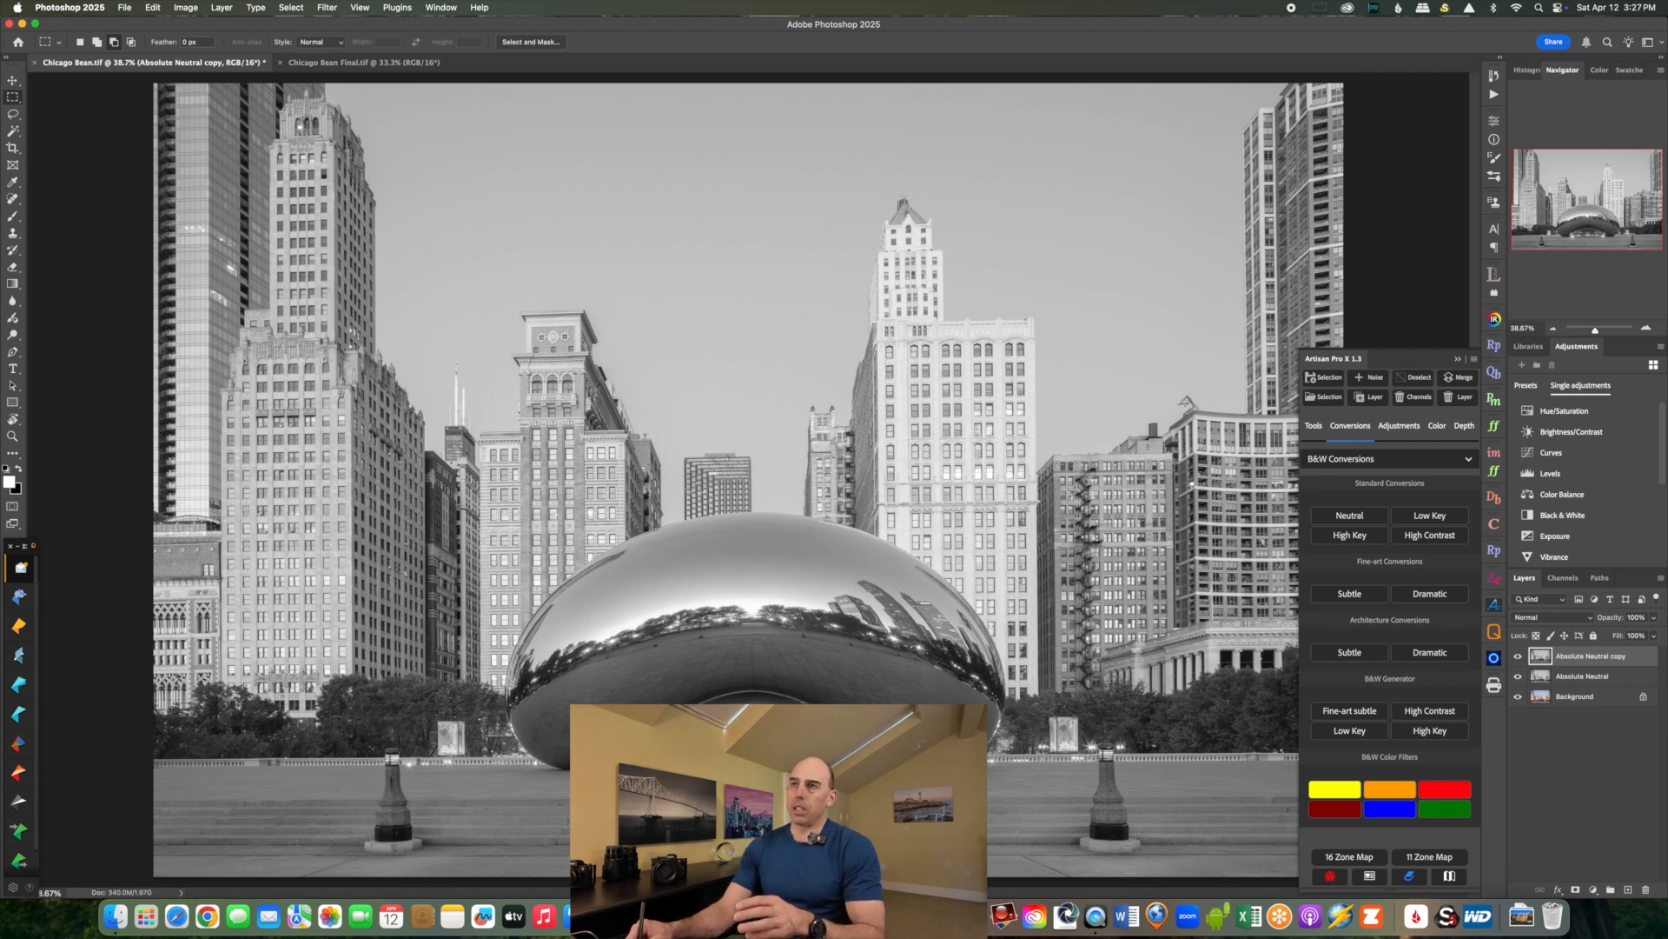
Compare the neutral black-and-white conversion with the finished image in Chicago Bean Final.tif.
click(363, 64)
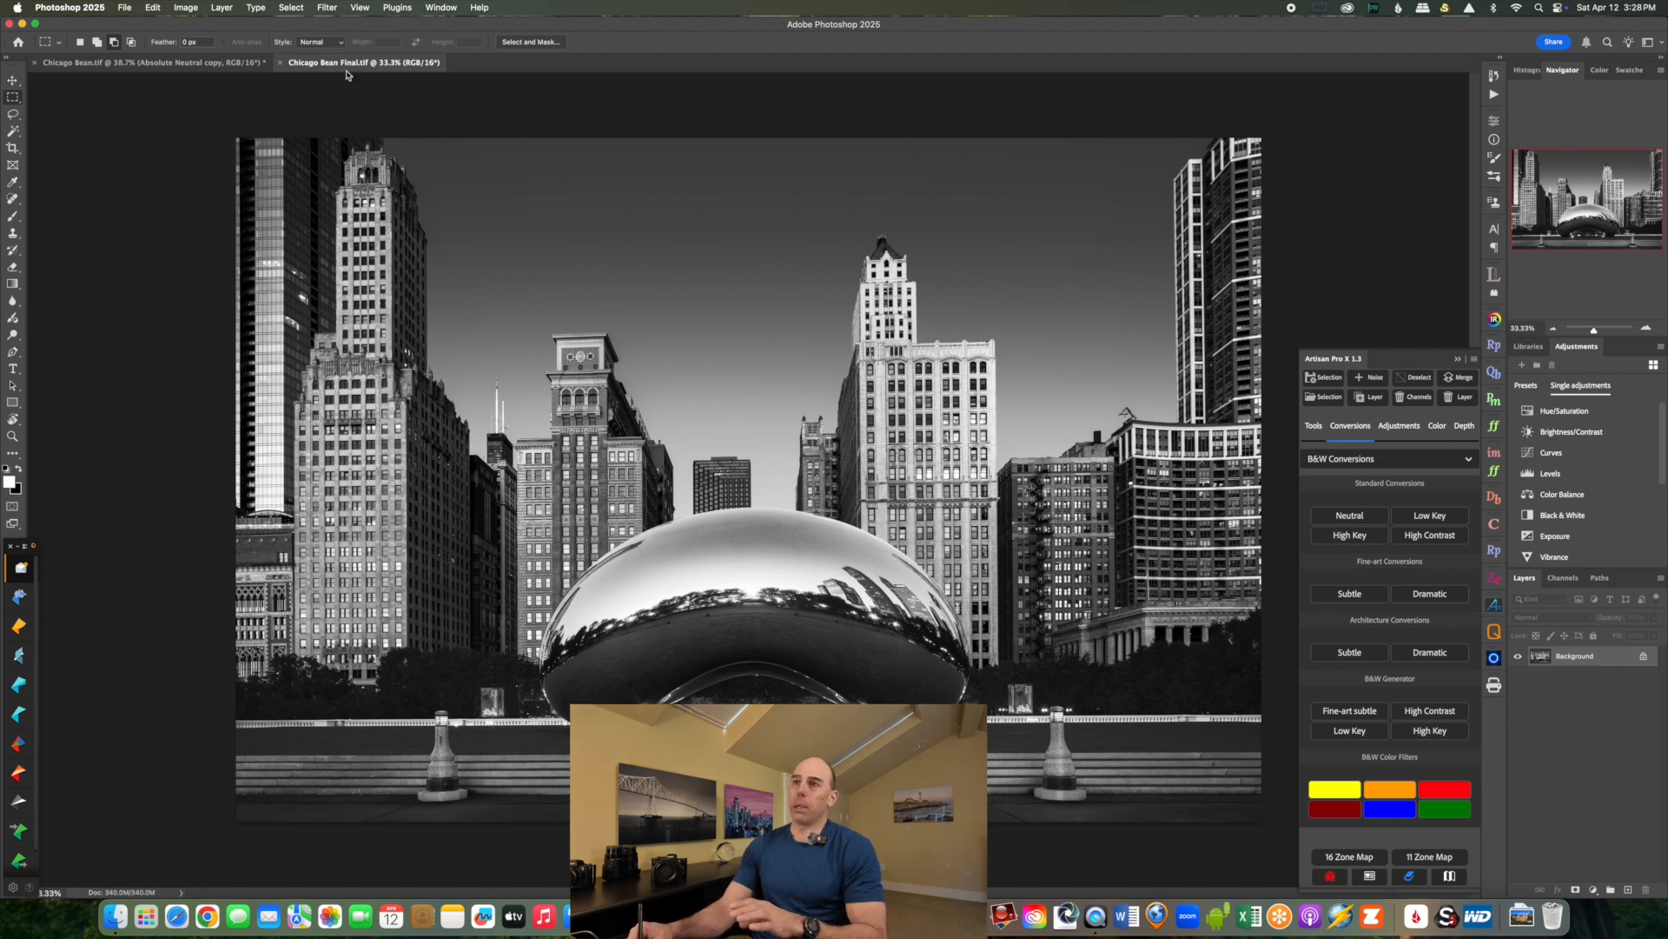
click(165, 62)
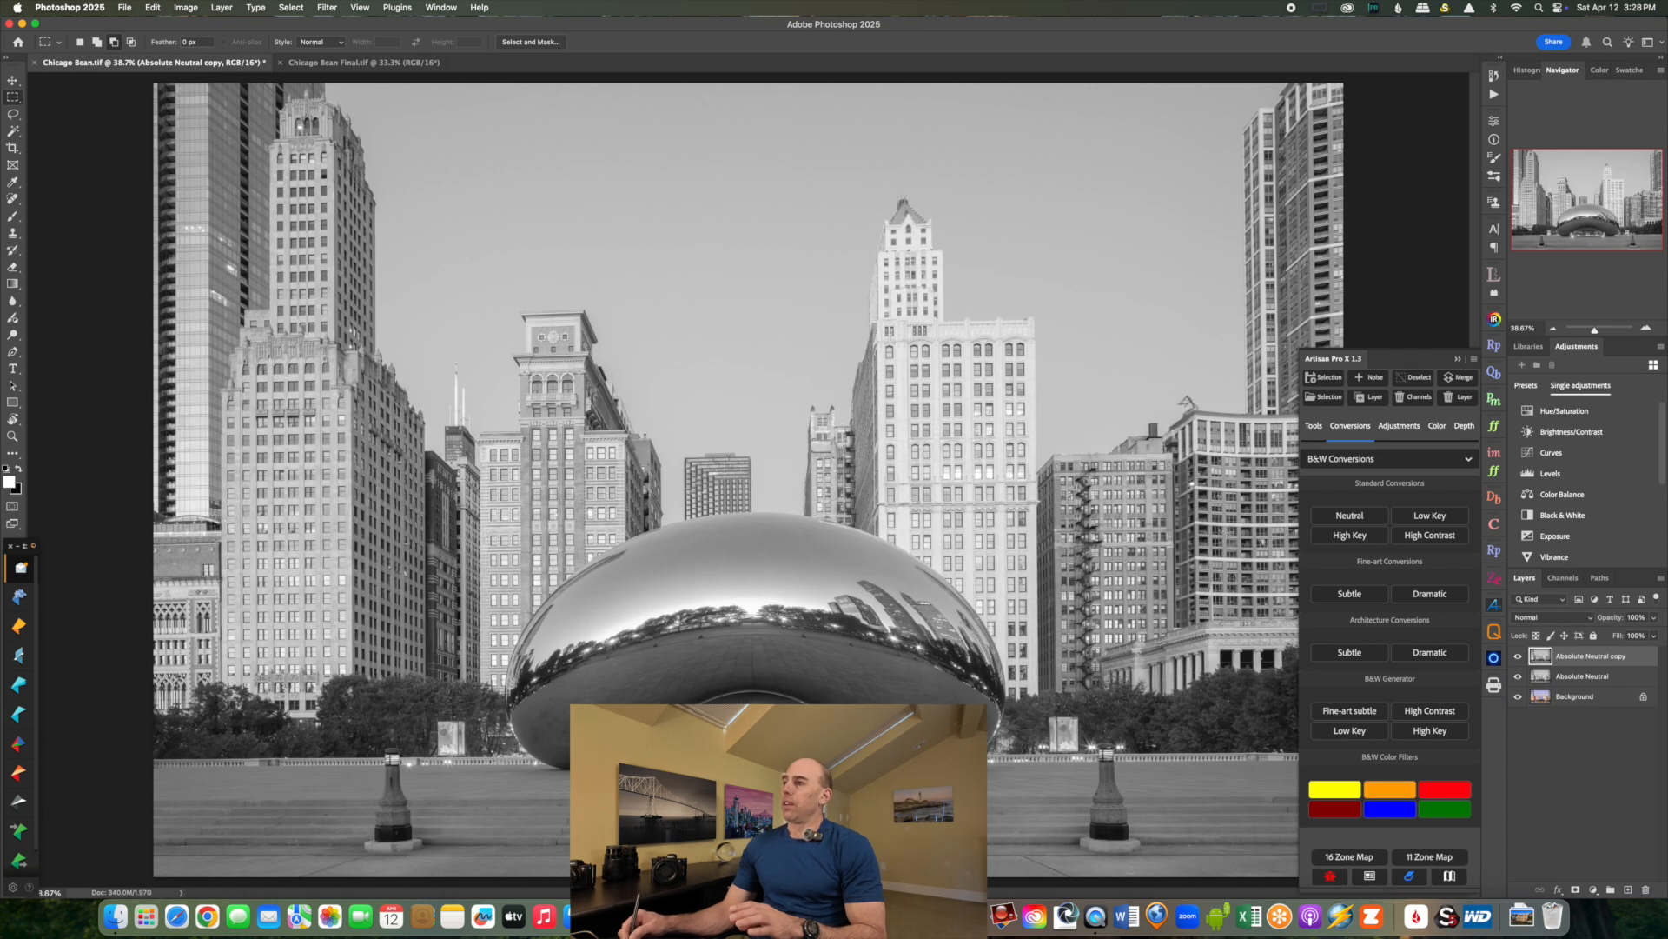
click(1458, 359)
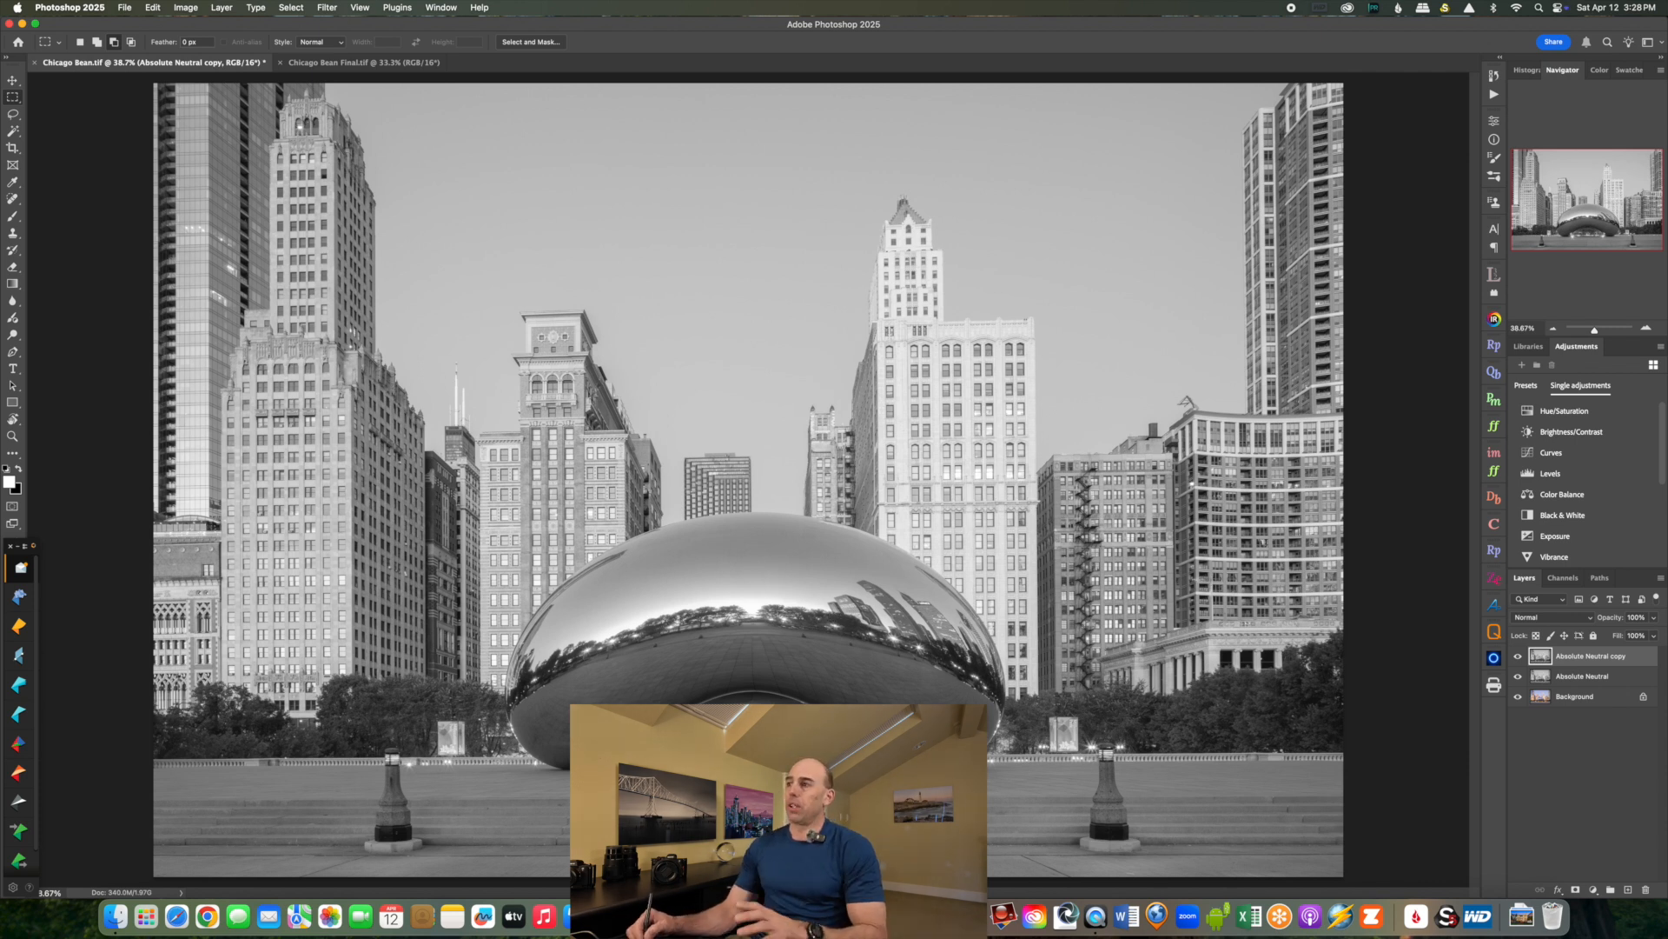
Inspect the edges of the Sky channel mask up close around the buildings, and return to the RGB composite and layers.
click(1563, 578)
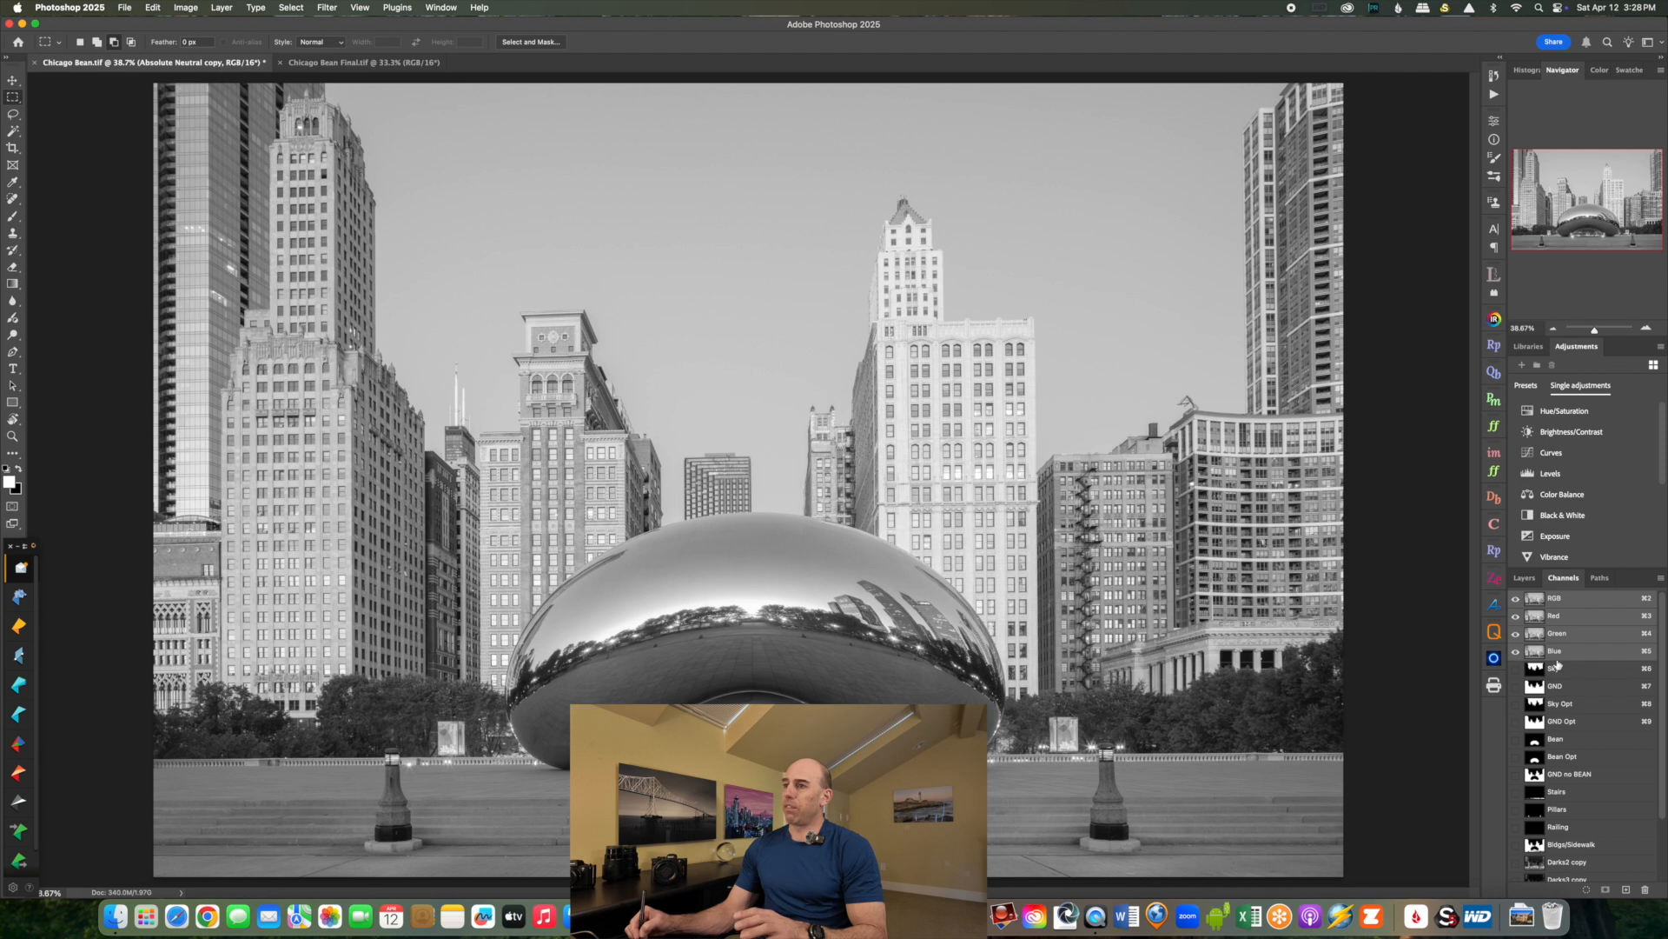
click(1550, 669)
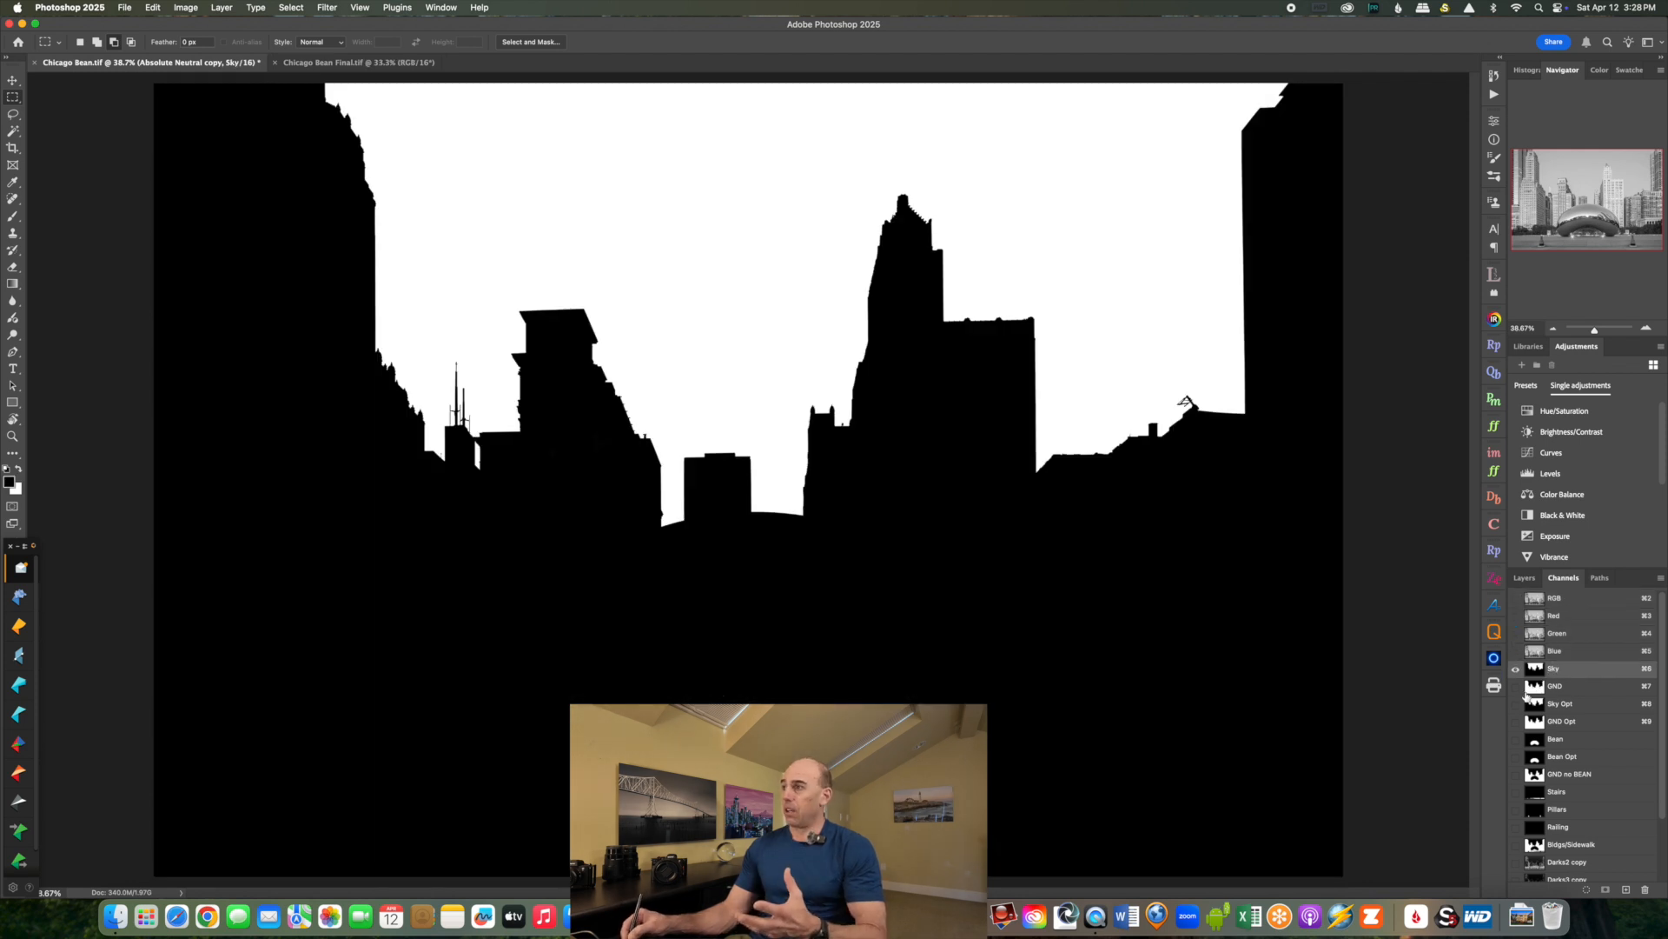
drag(1595, 331, 1607, 331)
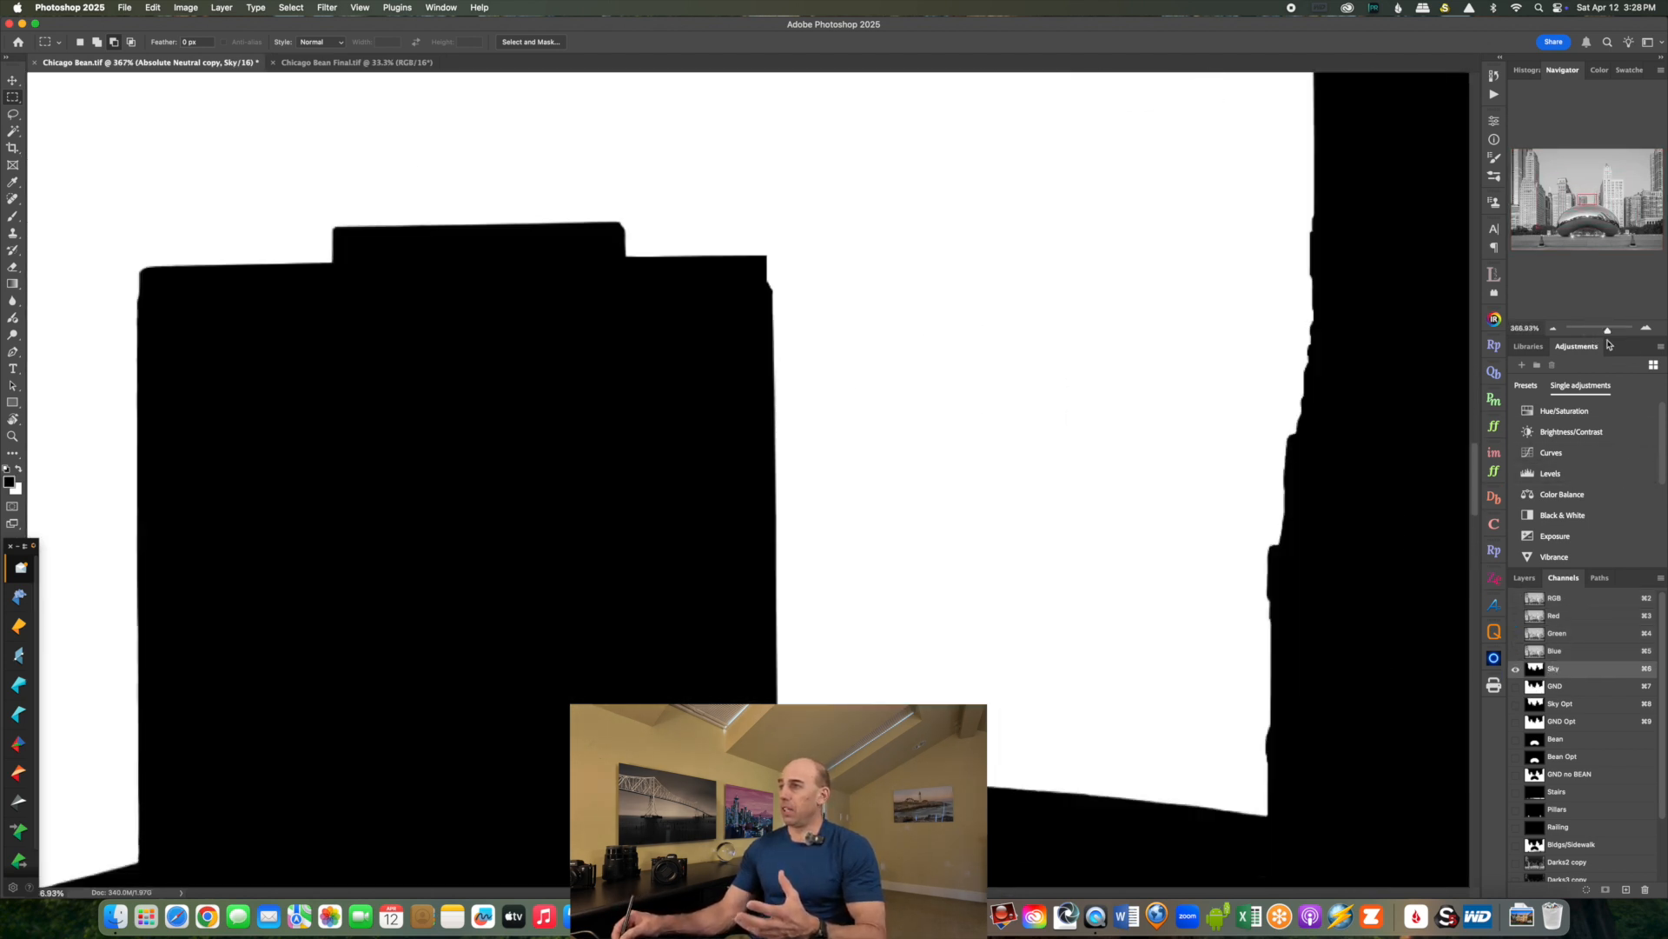
mouse_move(1585, 191)
mouse_down()
mouse_move(1606, 188)
mouse_move(1552, 188)
mouse_move(1559, 209)
mouse_up()
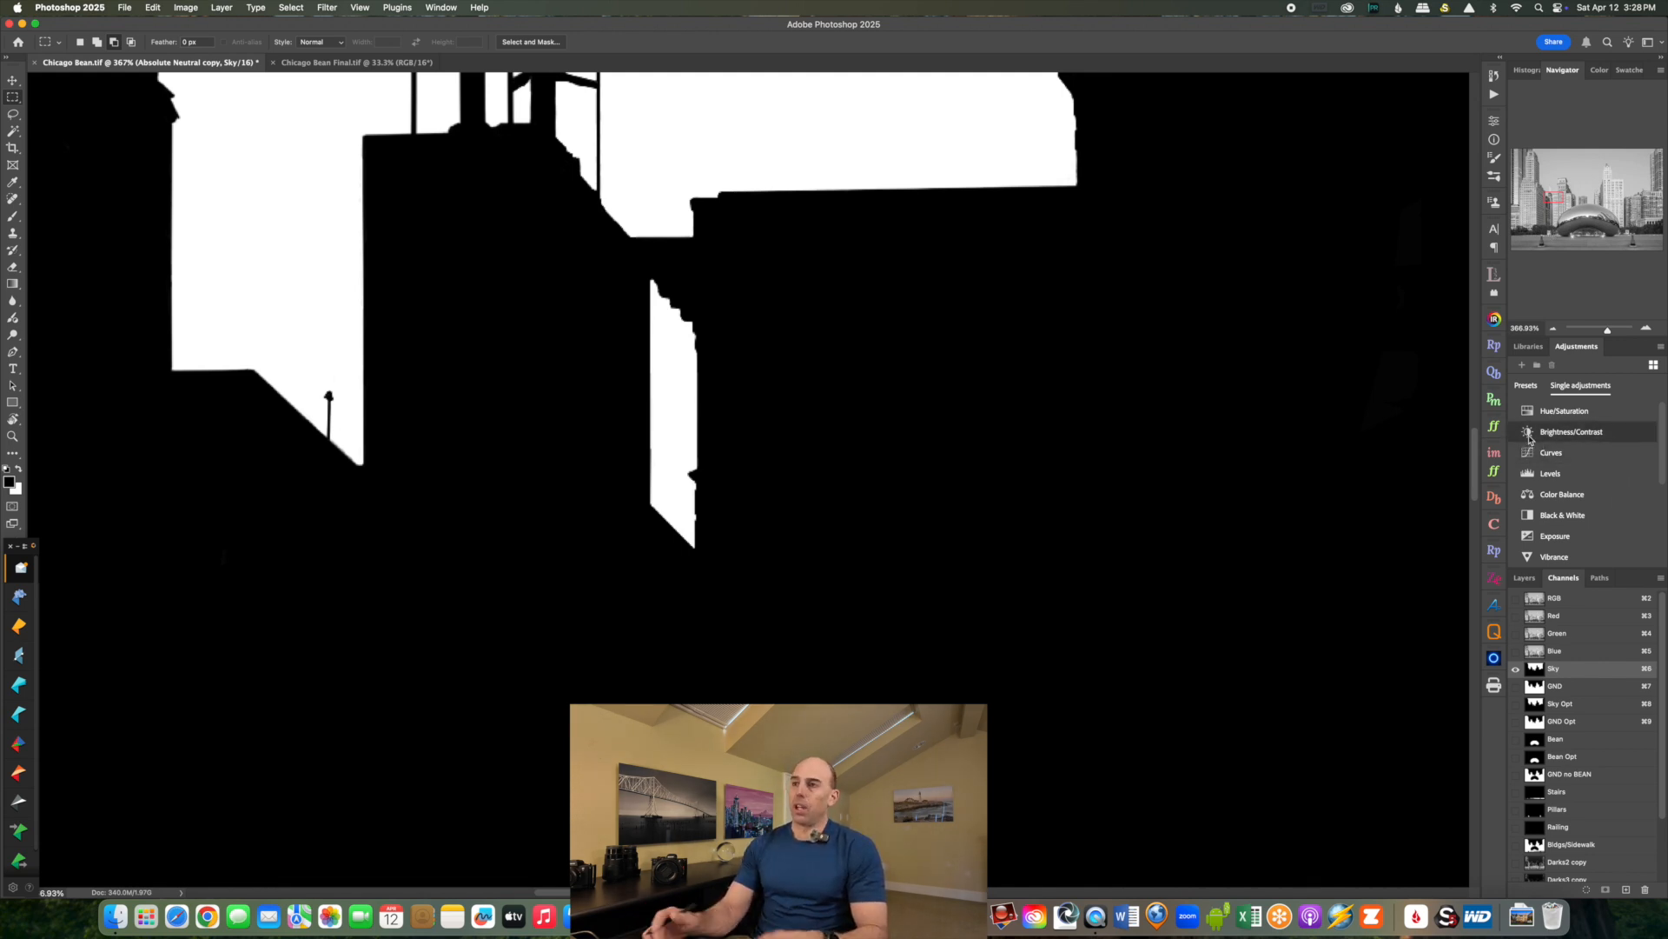
key(super+0)
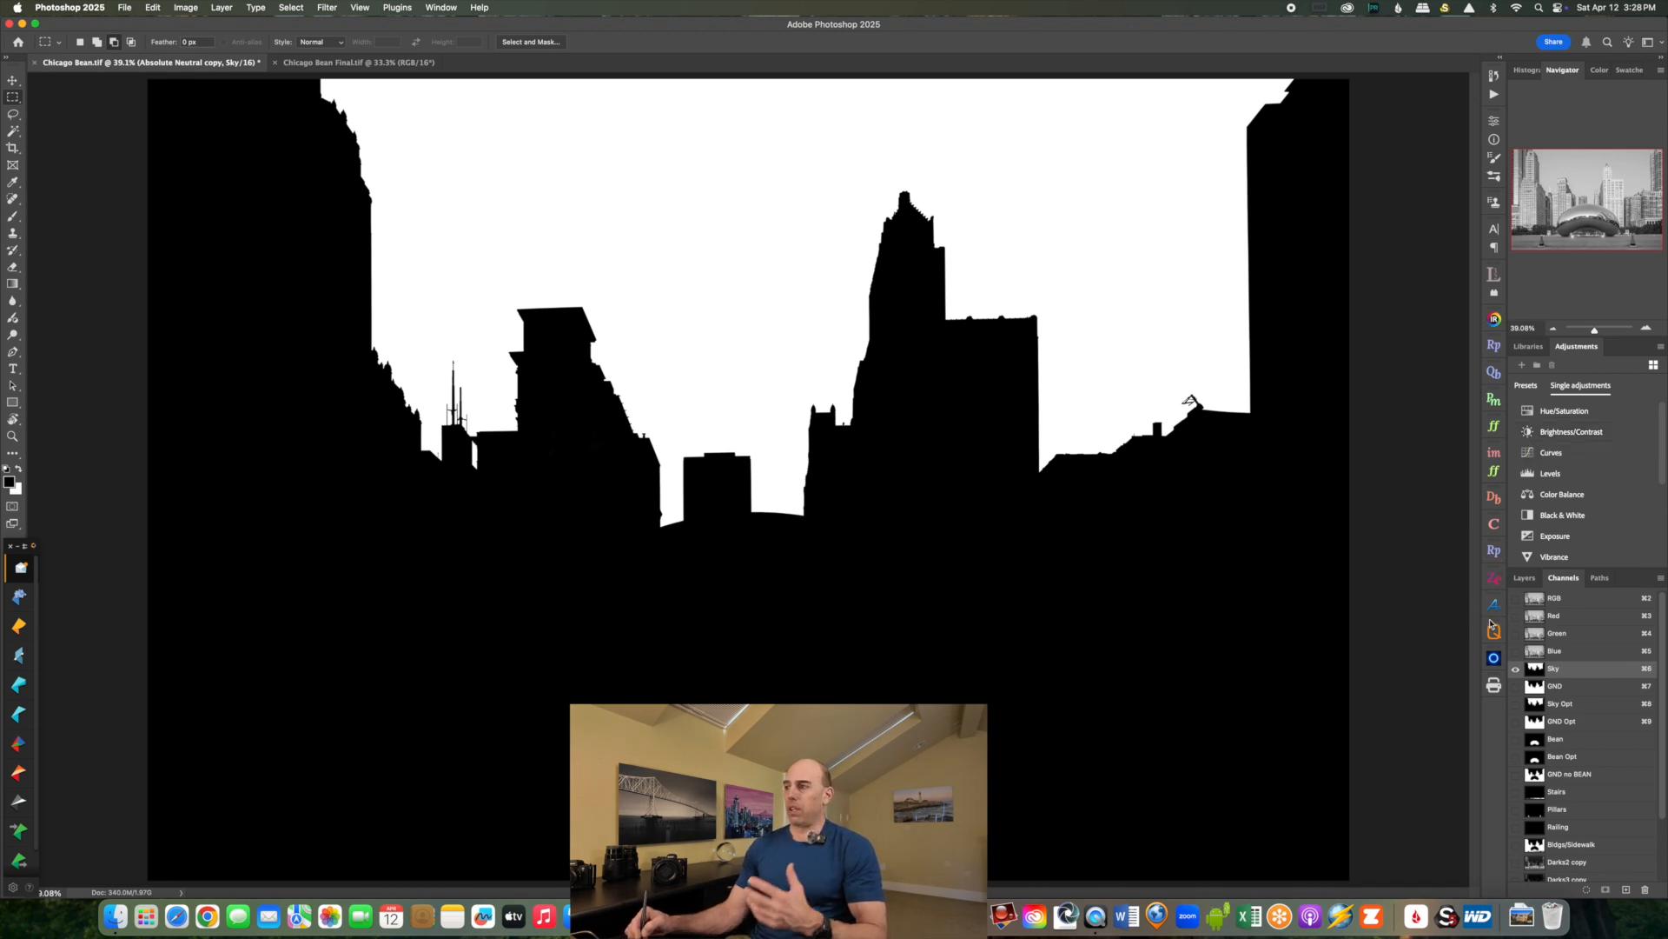
click(1570, 605)
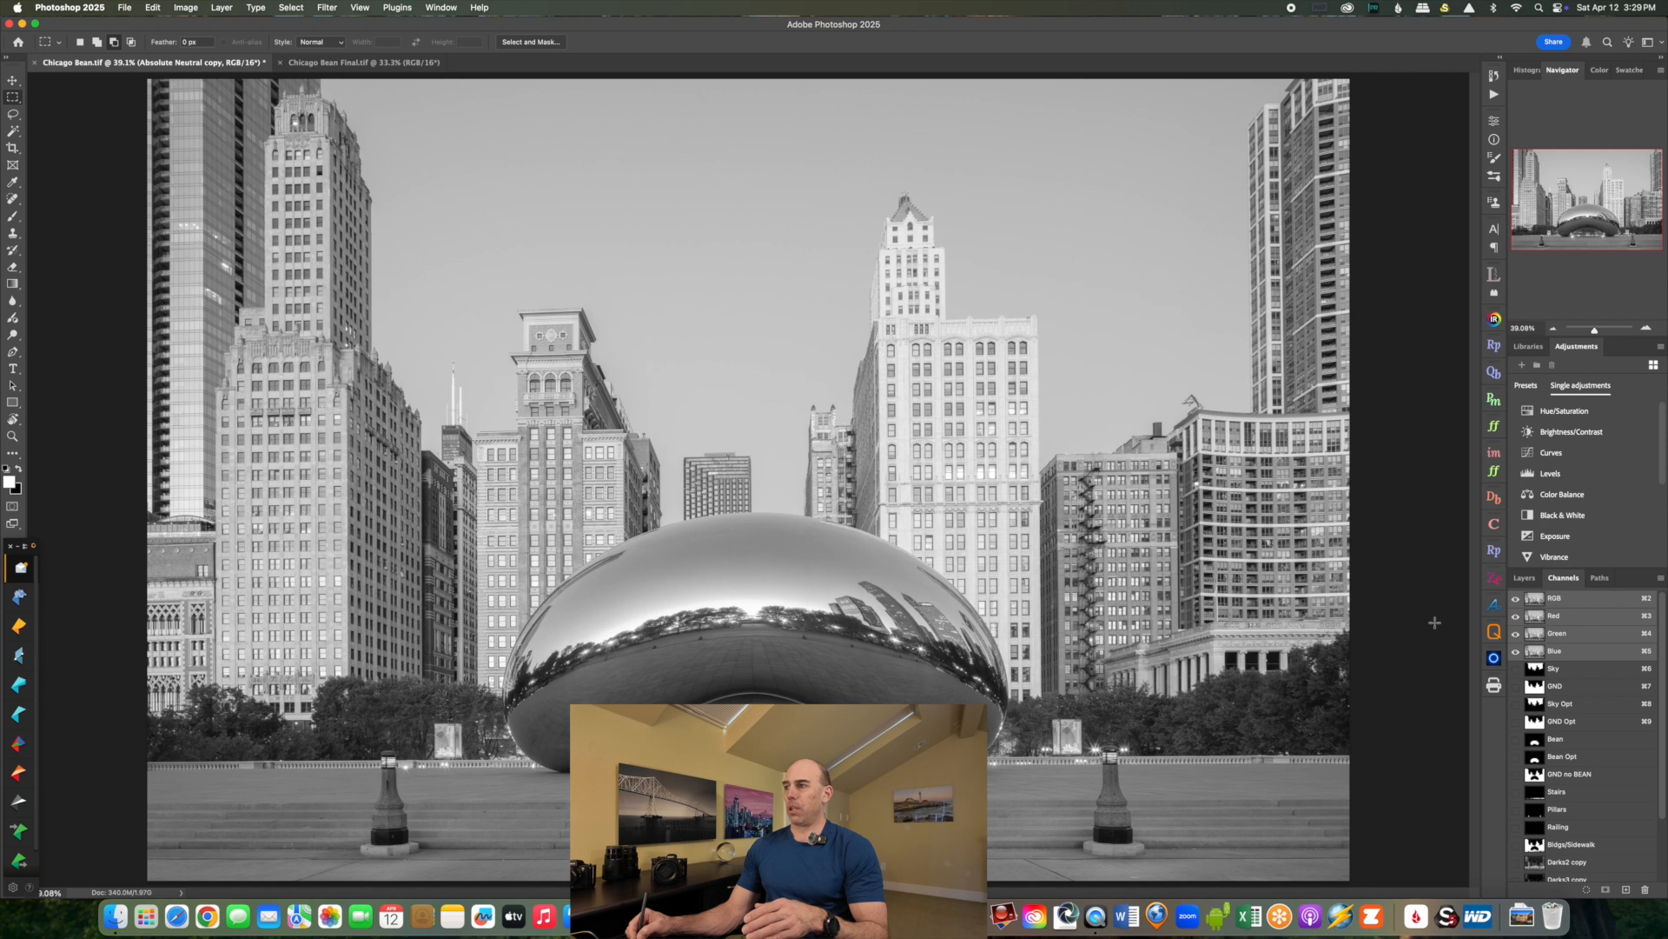
click(1525, 578)
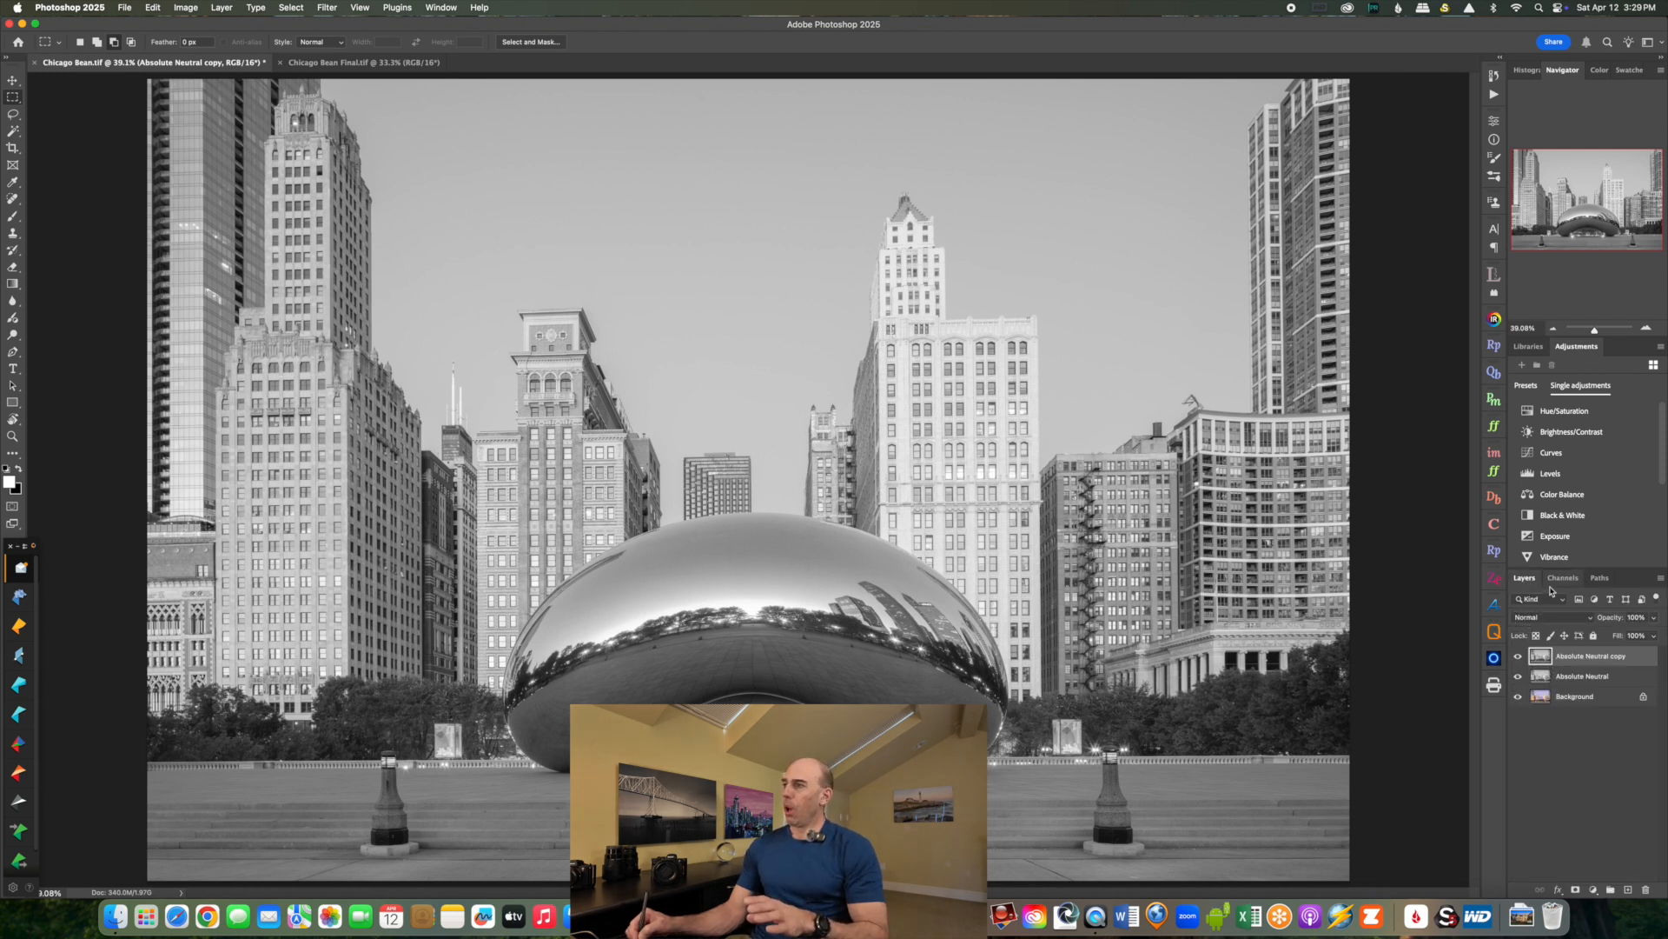
Load the Sky Opt channel of Chicago Bean.tif as a new selection, with the Artisan Pro tools open.
click(1494, 629)
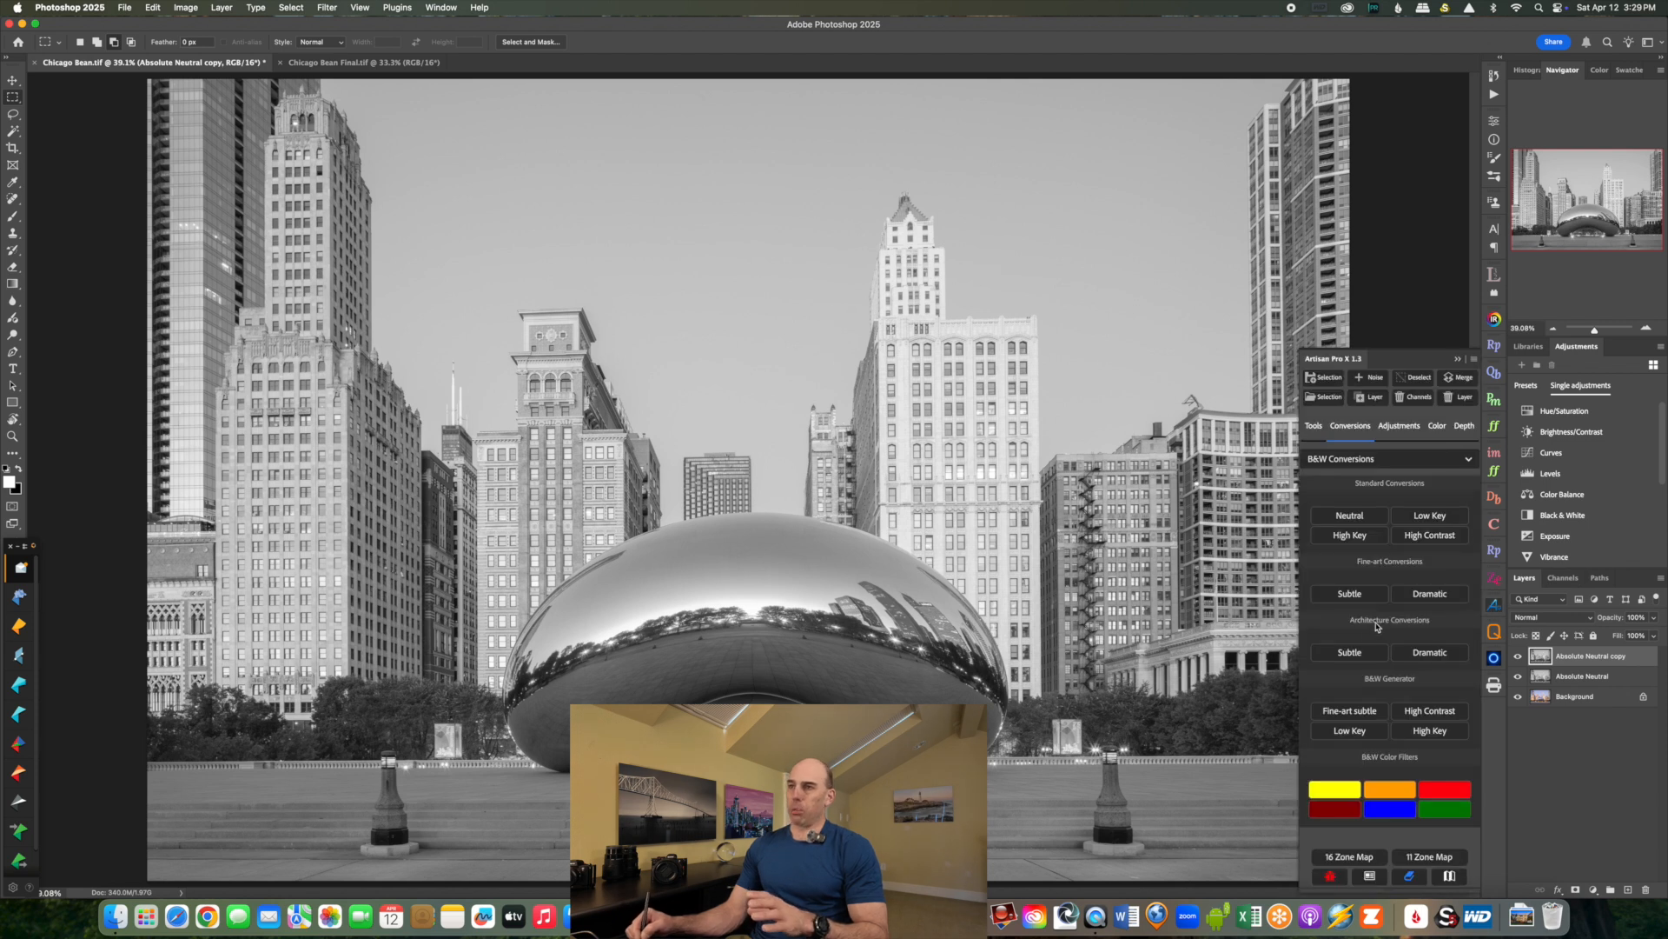
click(292, 7)
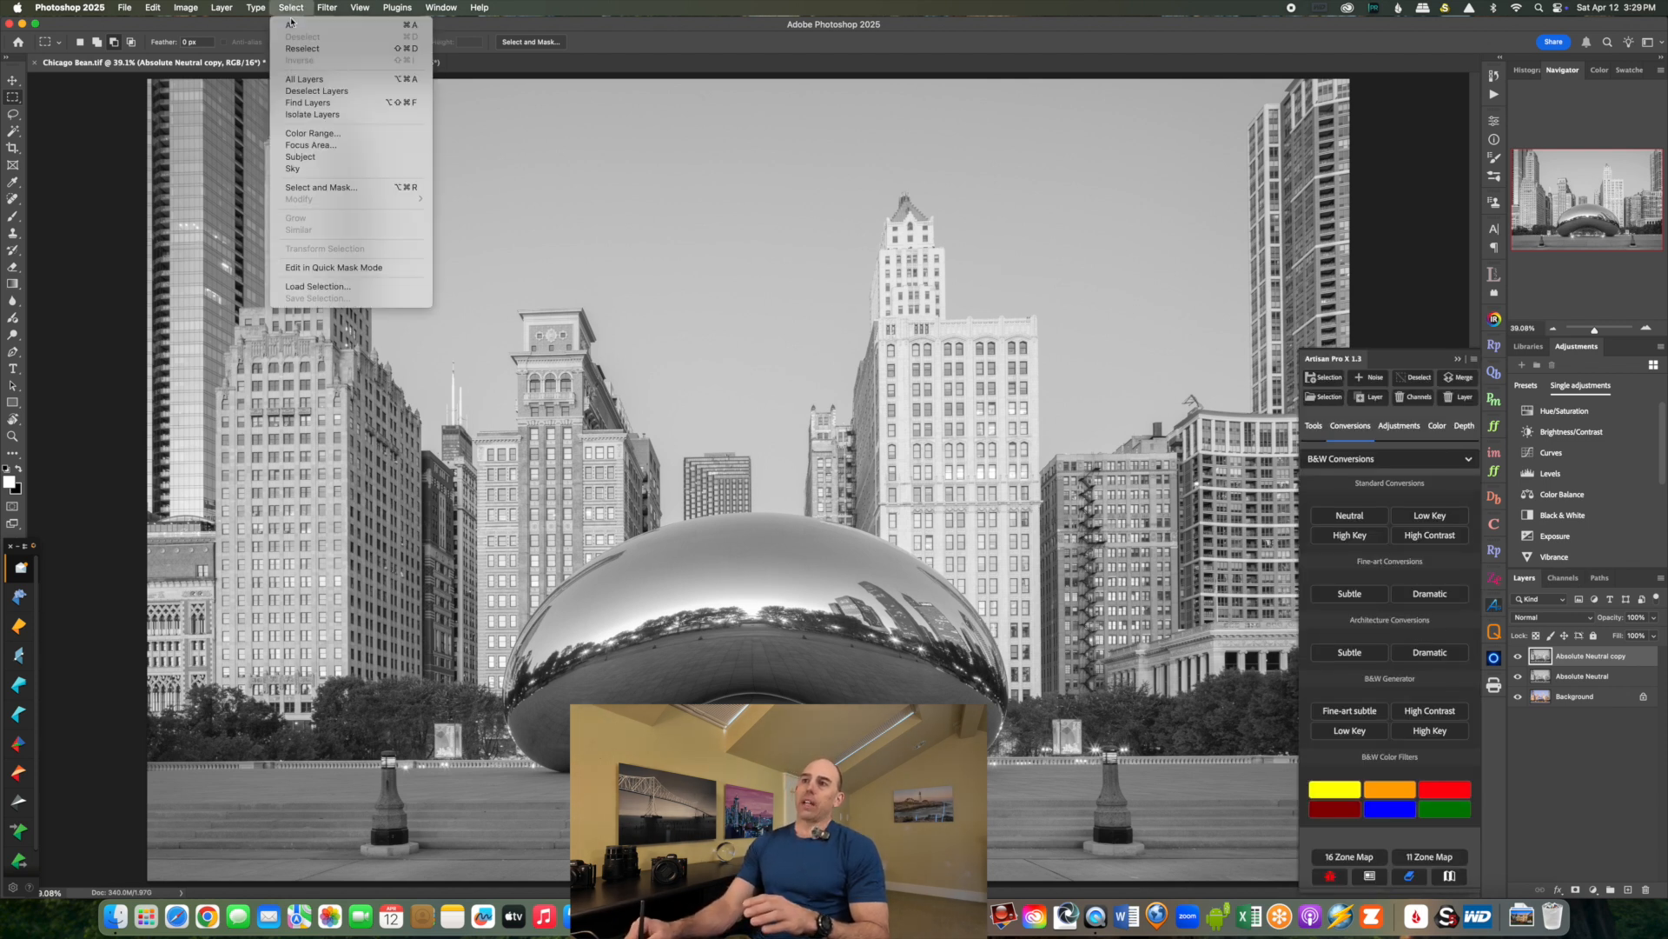
click(338, 288)
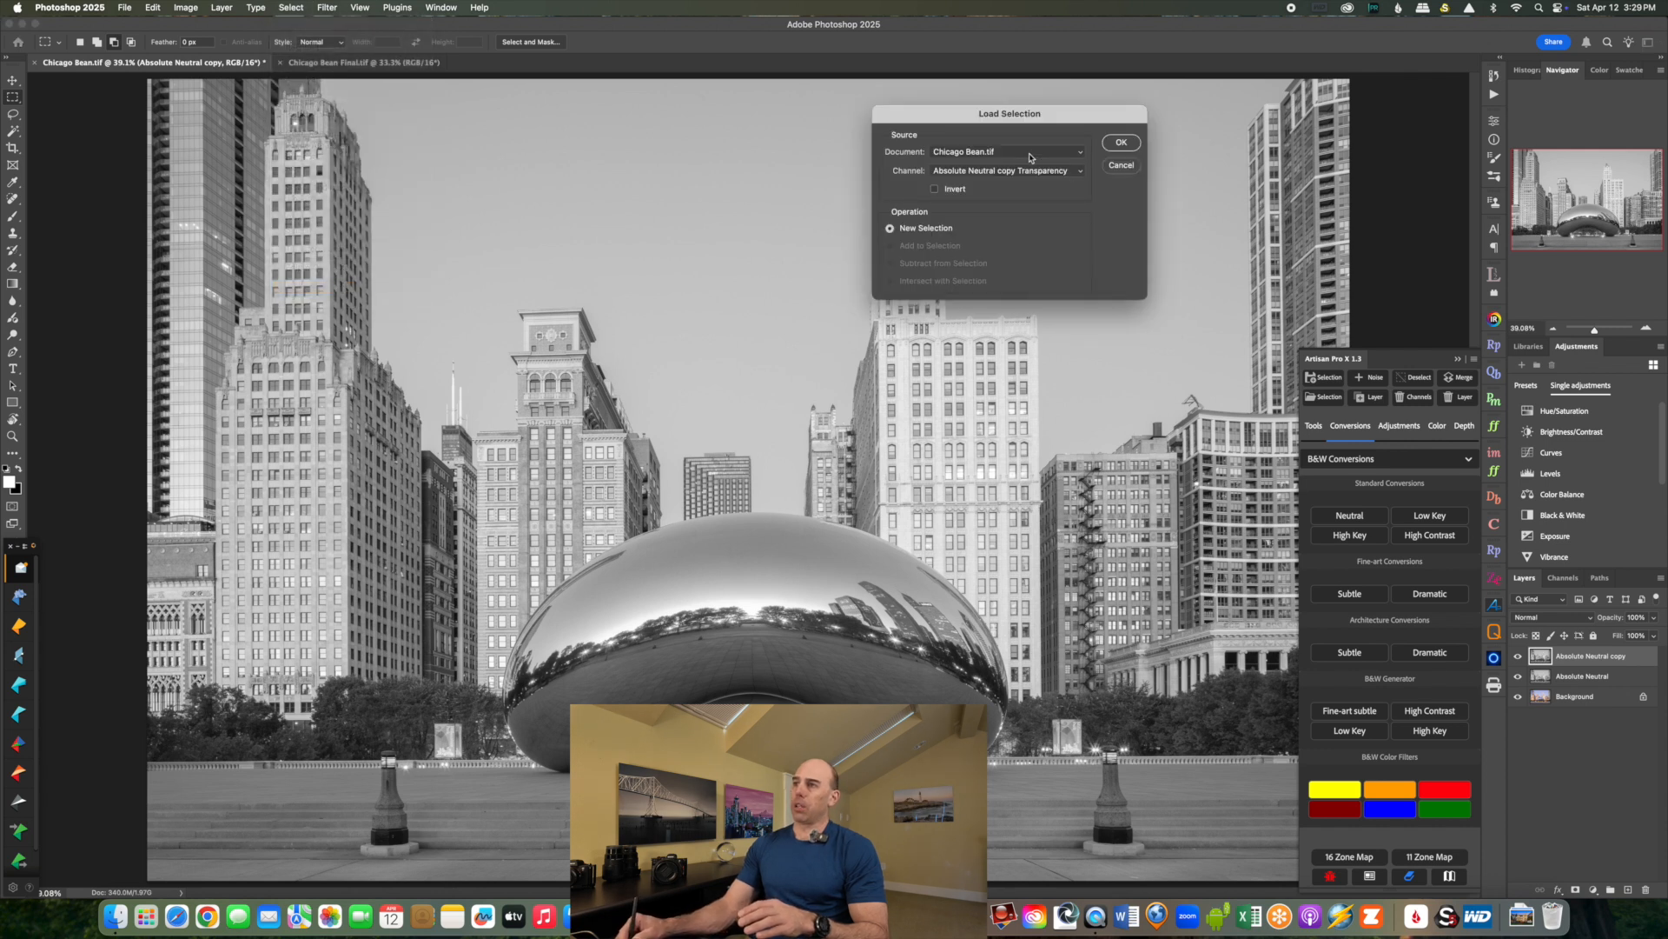
click(1036, 176)
click(971, 222)
click(1121, 143)
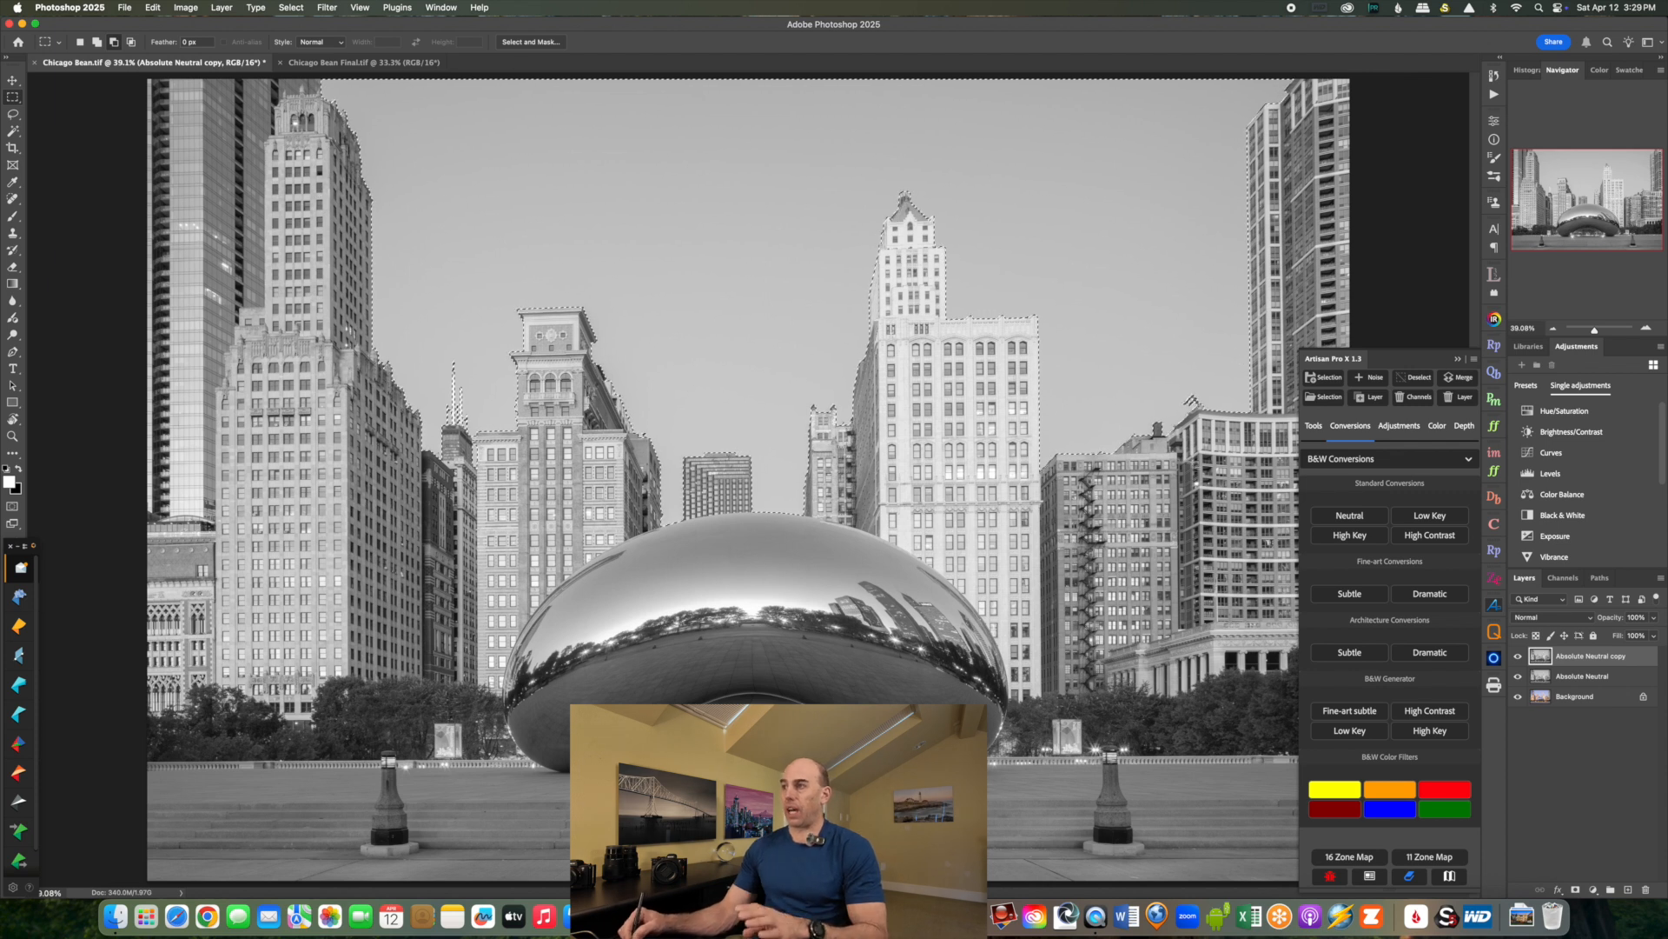
Apply Artisan Pro's global Low Key contrast adjustment to the selected sky at 100% intensity.
click(1397, 427)
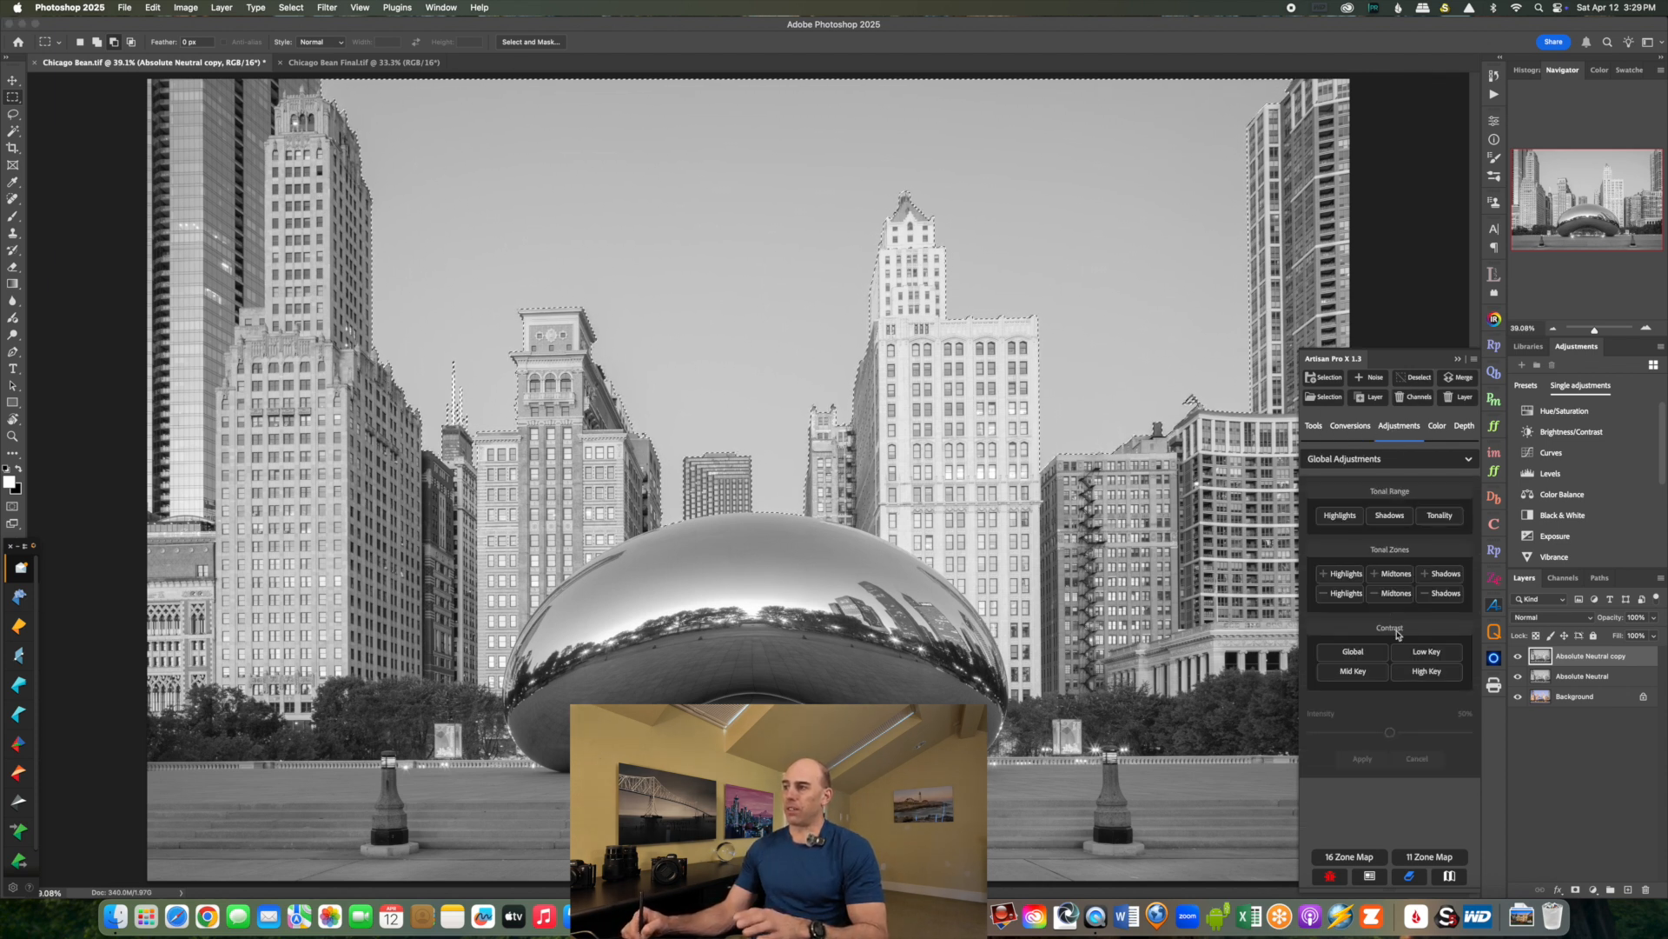
click(1400, 463)
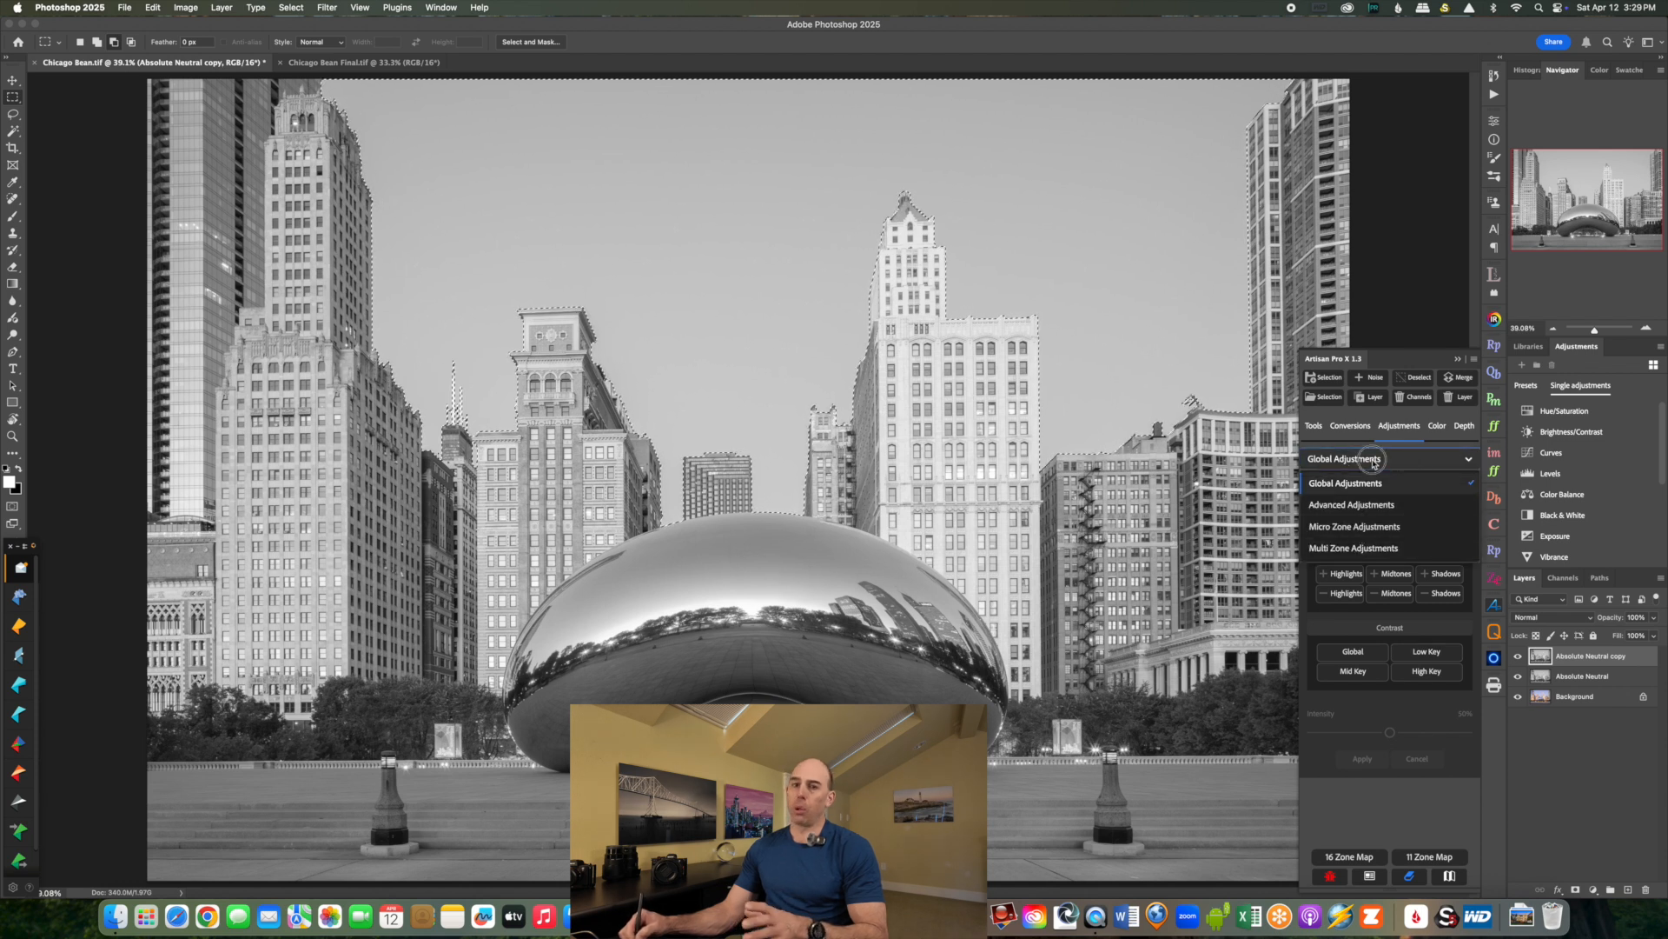
click(1370, 452)
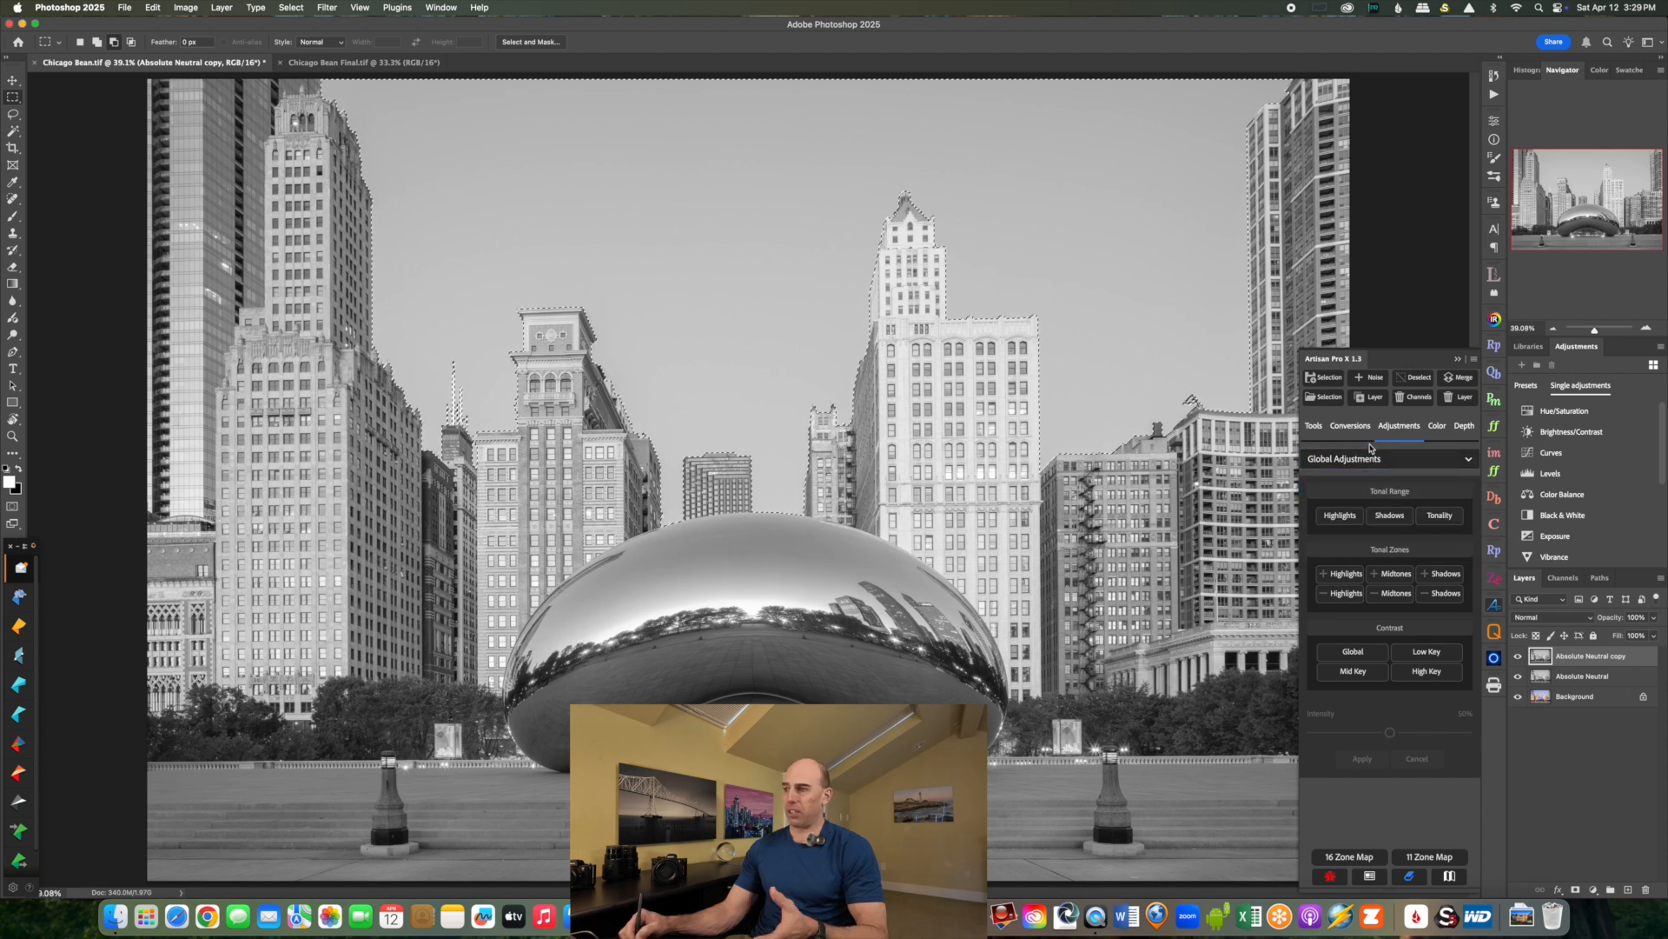
click(1427, 652)
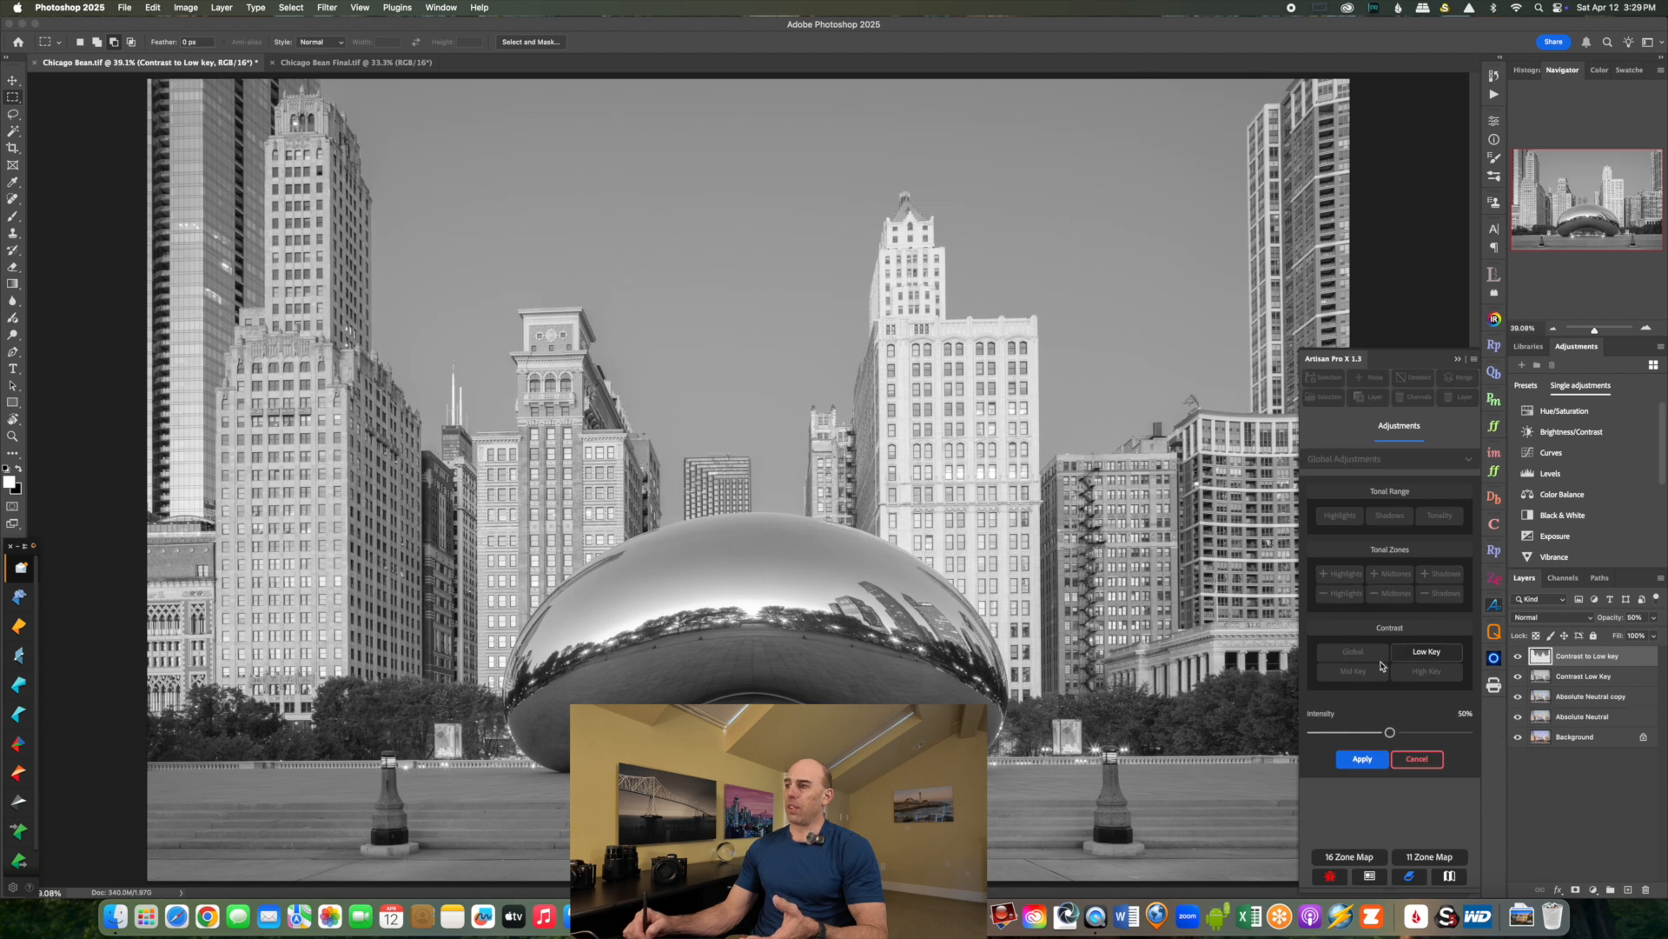
drag(1391, 734, 1469, 732)
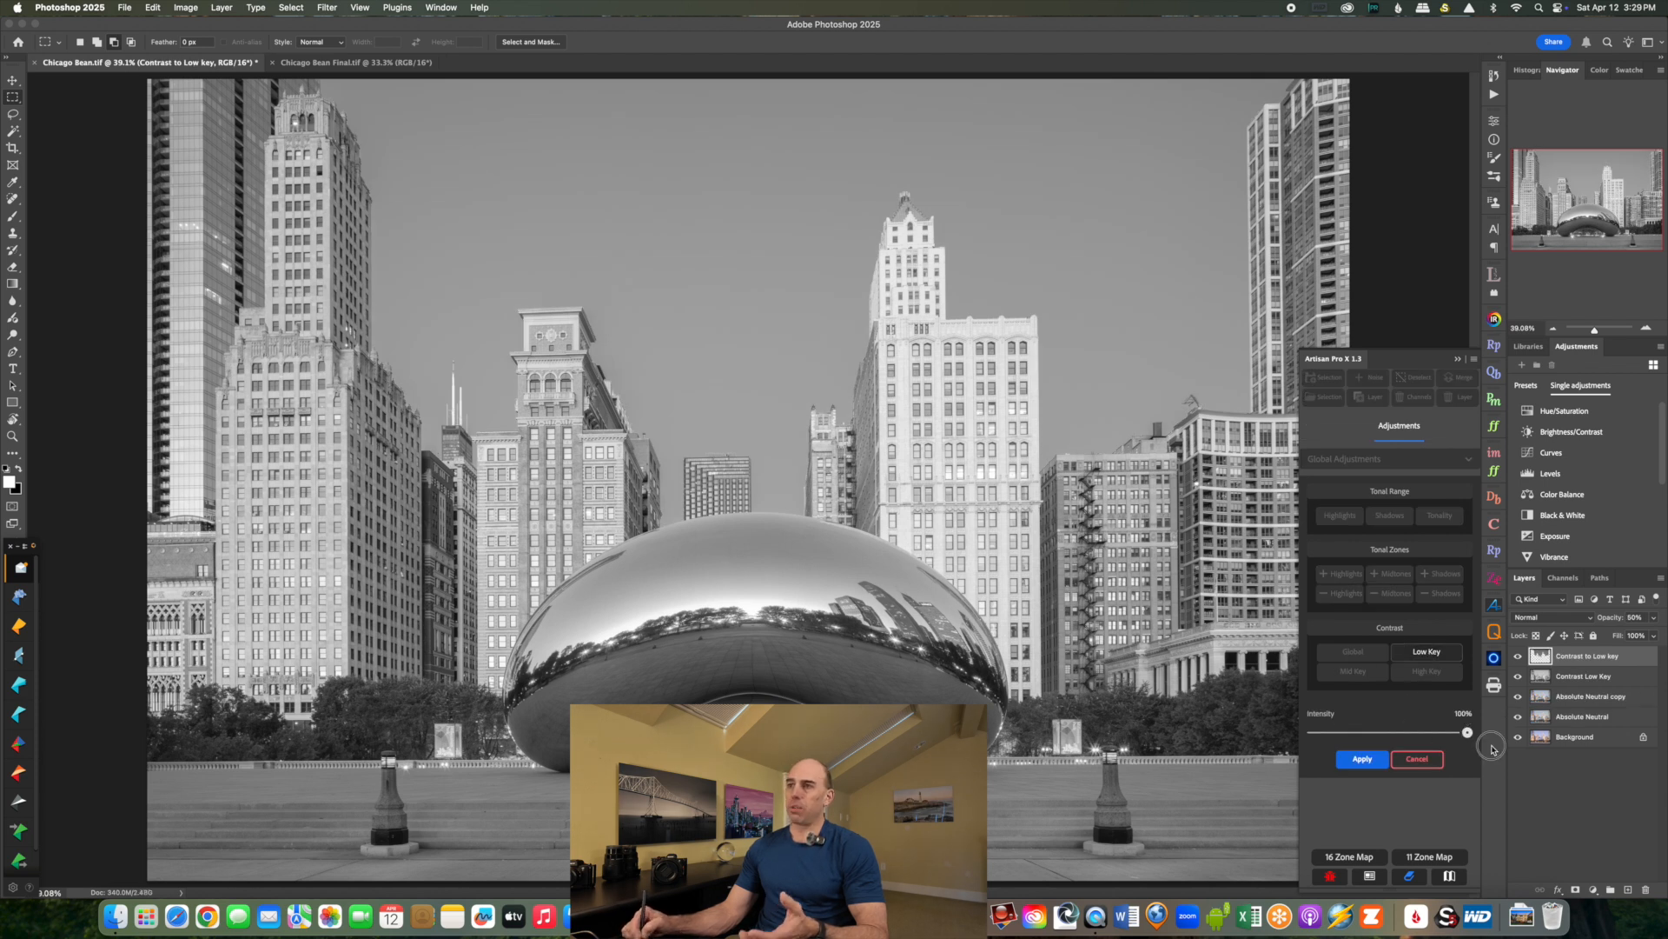
click(1353, 760)
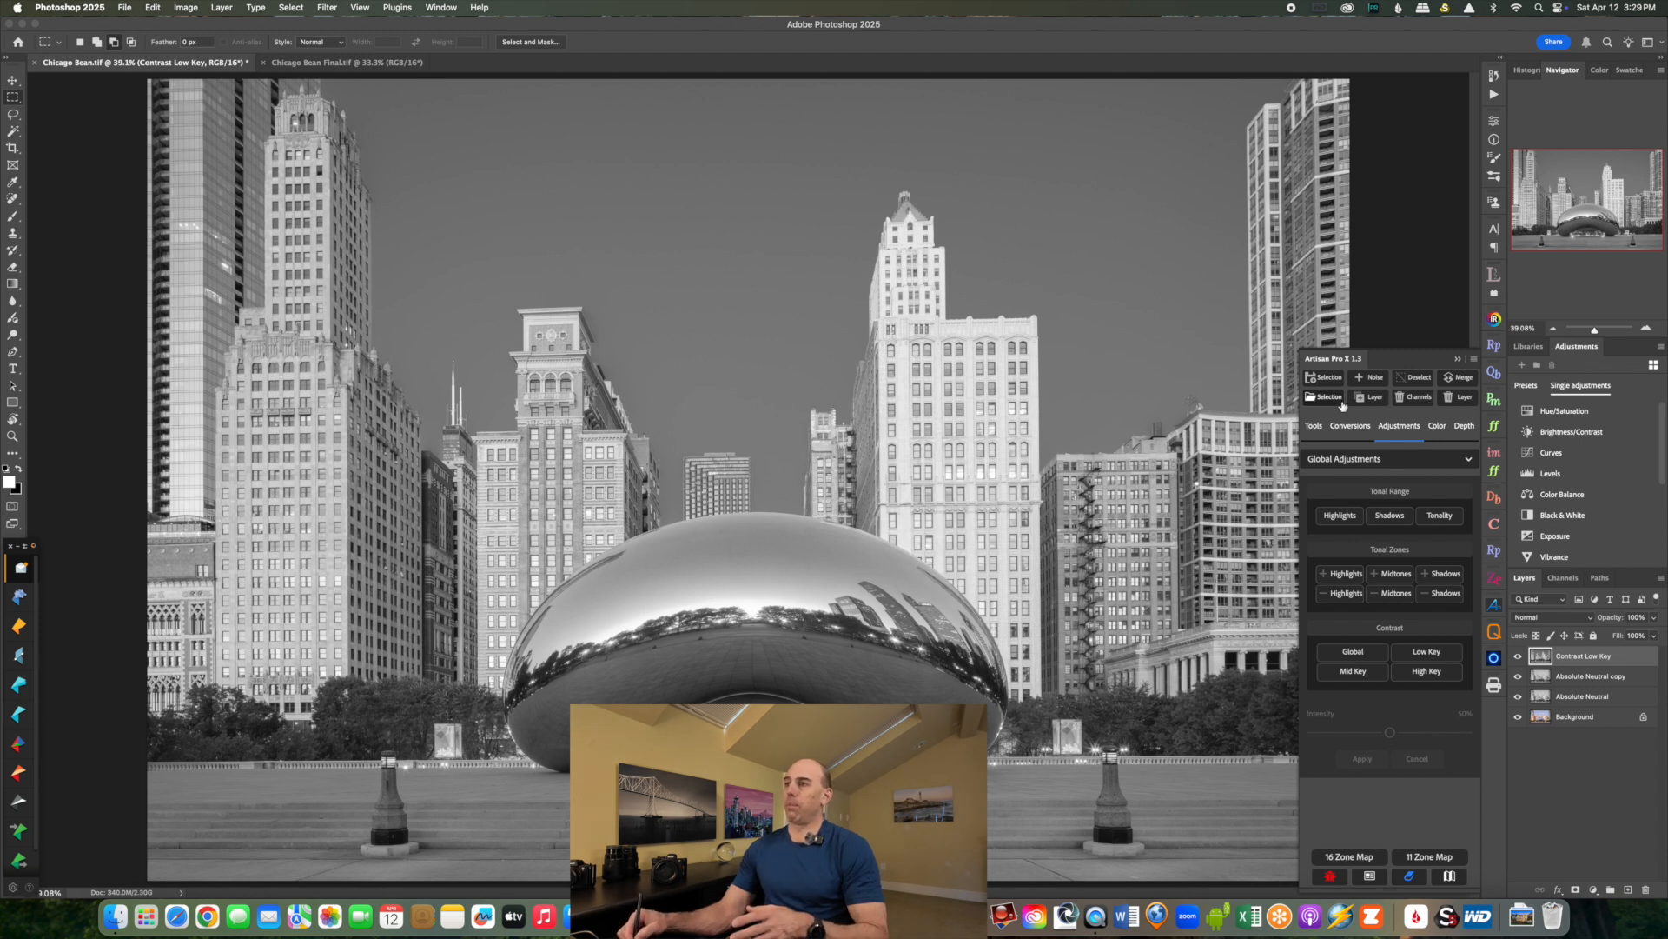
Reload the Sky Opt channel as a new selection over the darkened sky.
click(1337, 402)
click(1013, 172)
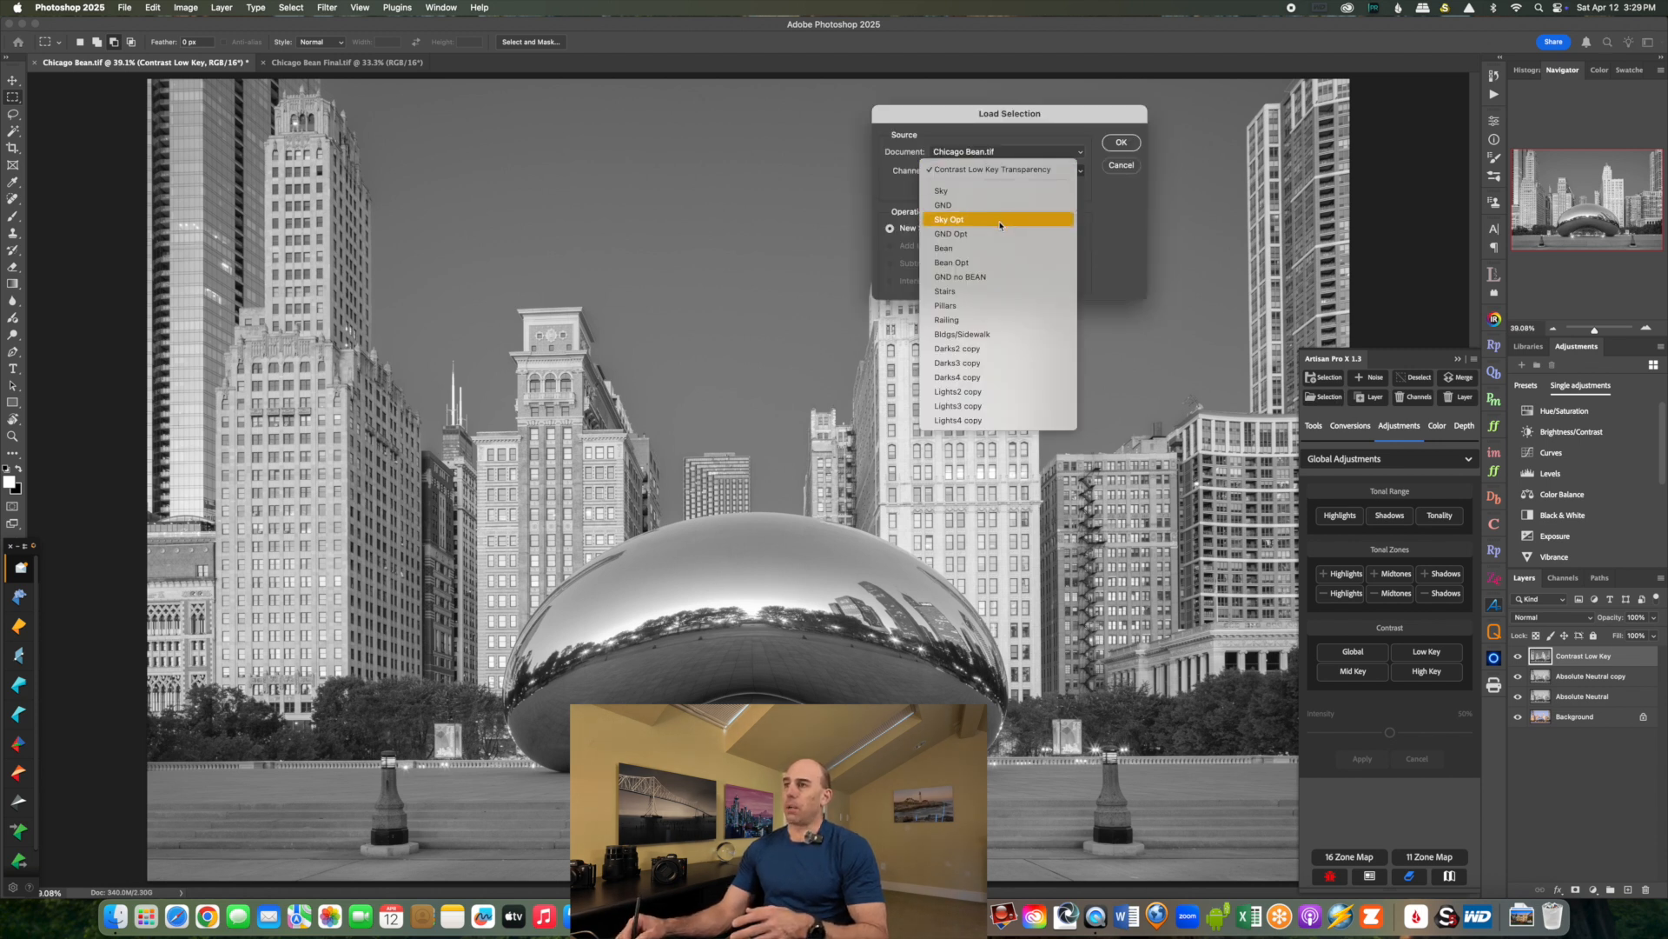
click(997, 220)
click(1121, 143)
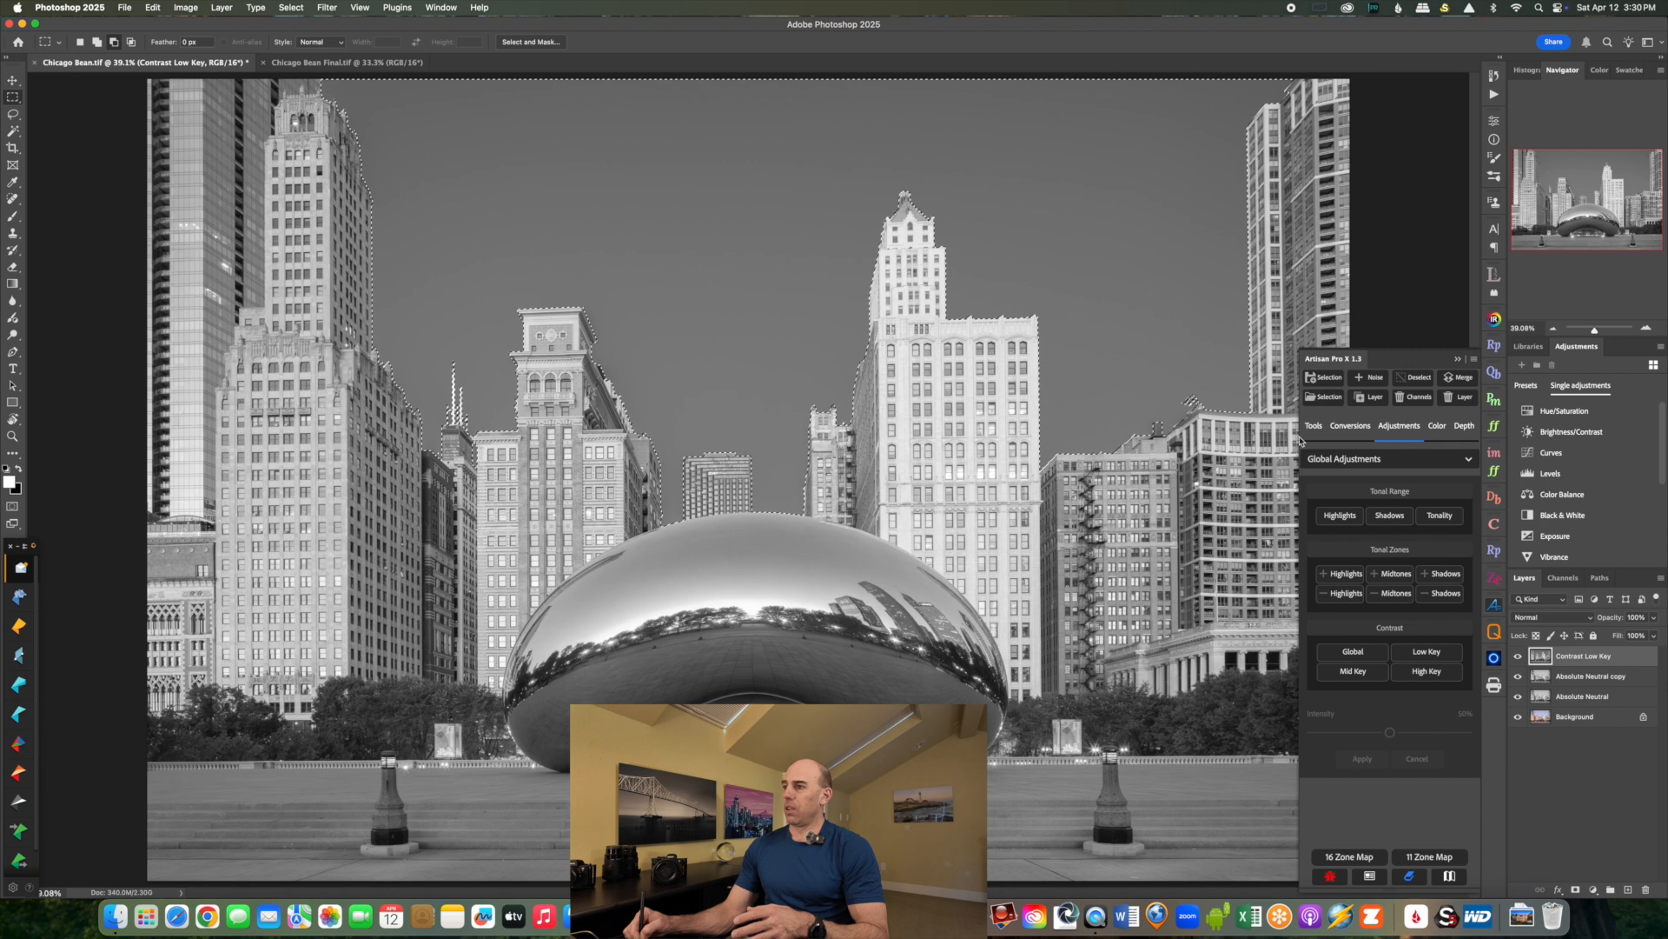
Apply the global Low Key contrast to the selected sky again at 100% intensity and merge the result into the Contrast Low Key layer below.
click(1427, 652)
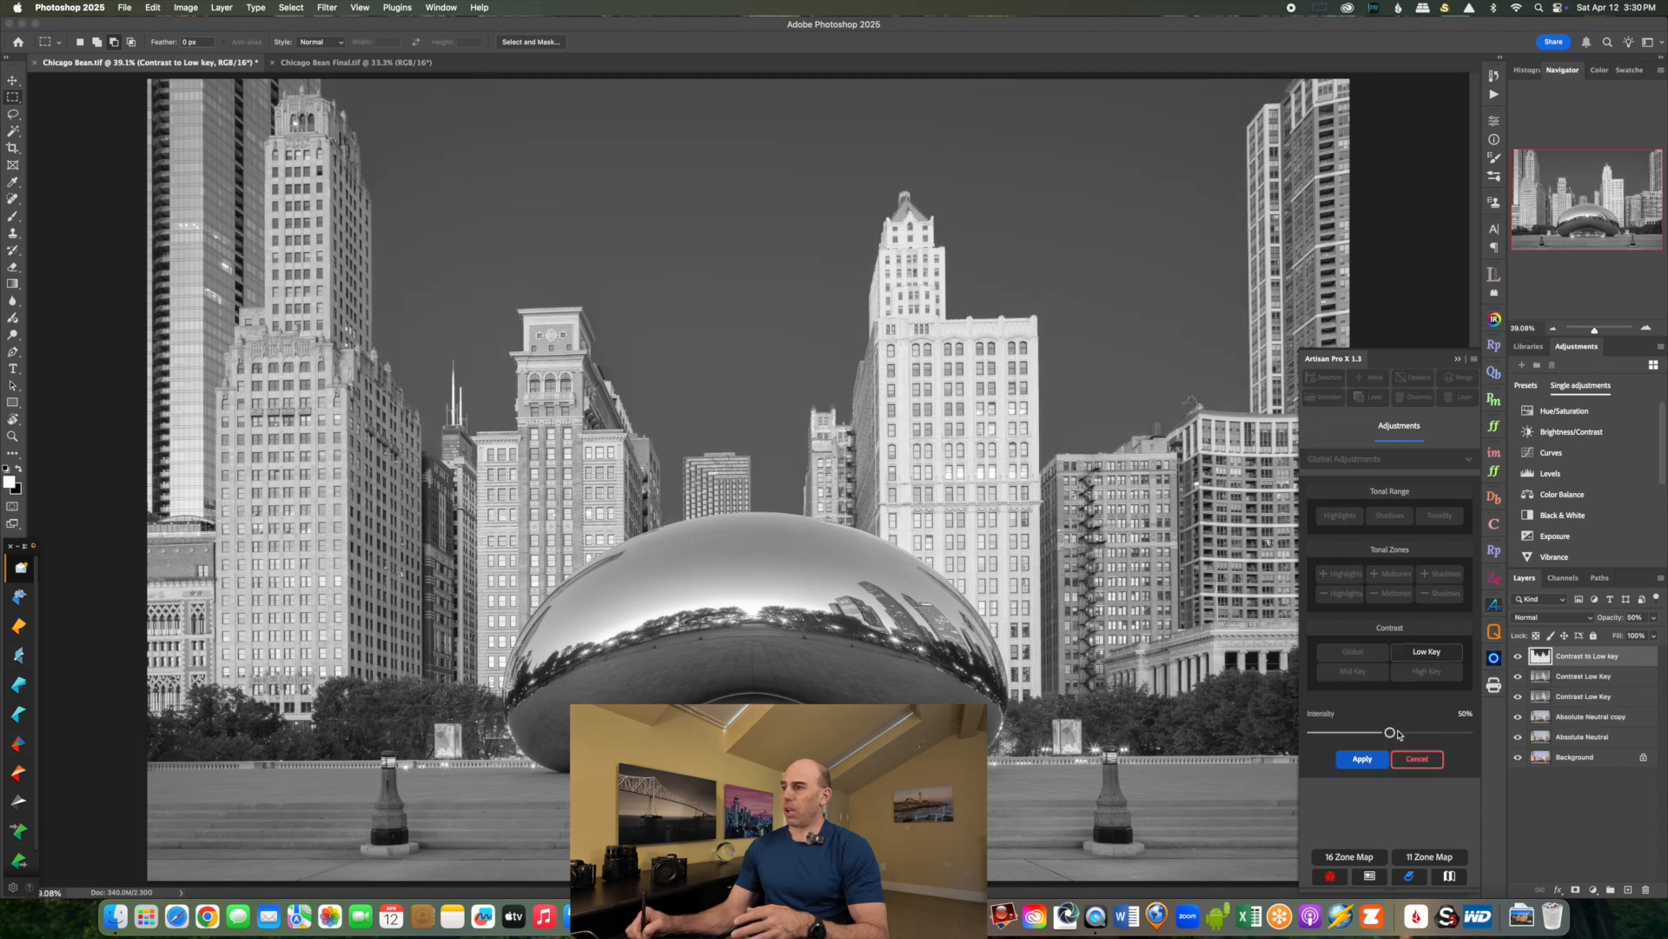
drag(1392, 733, 1469, 733)
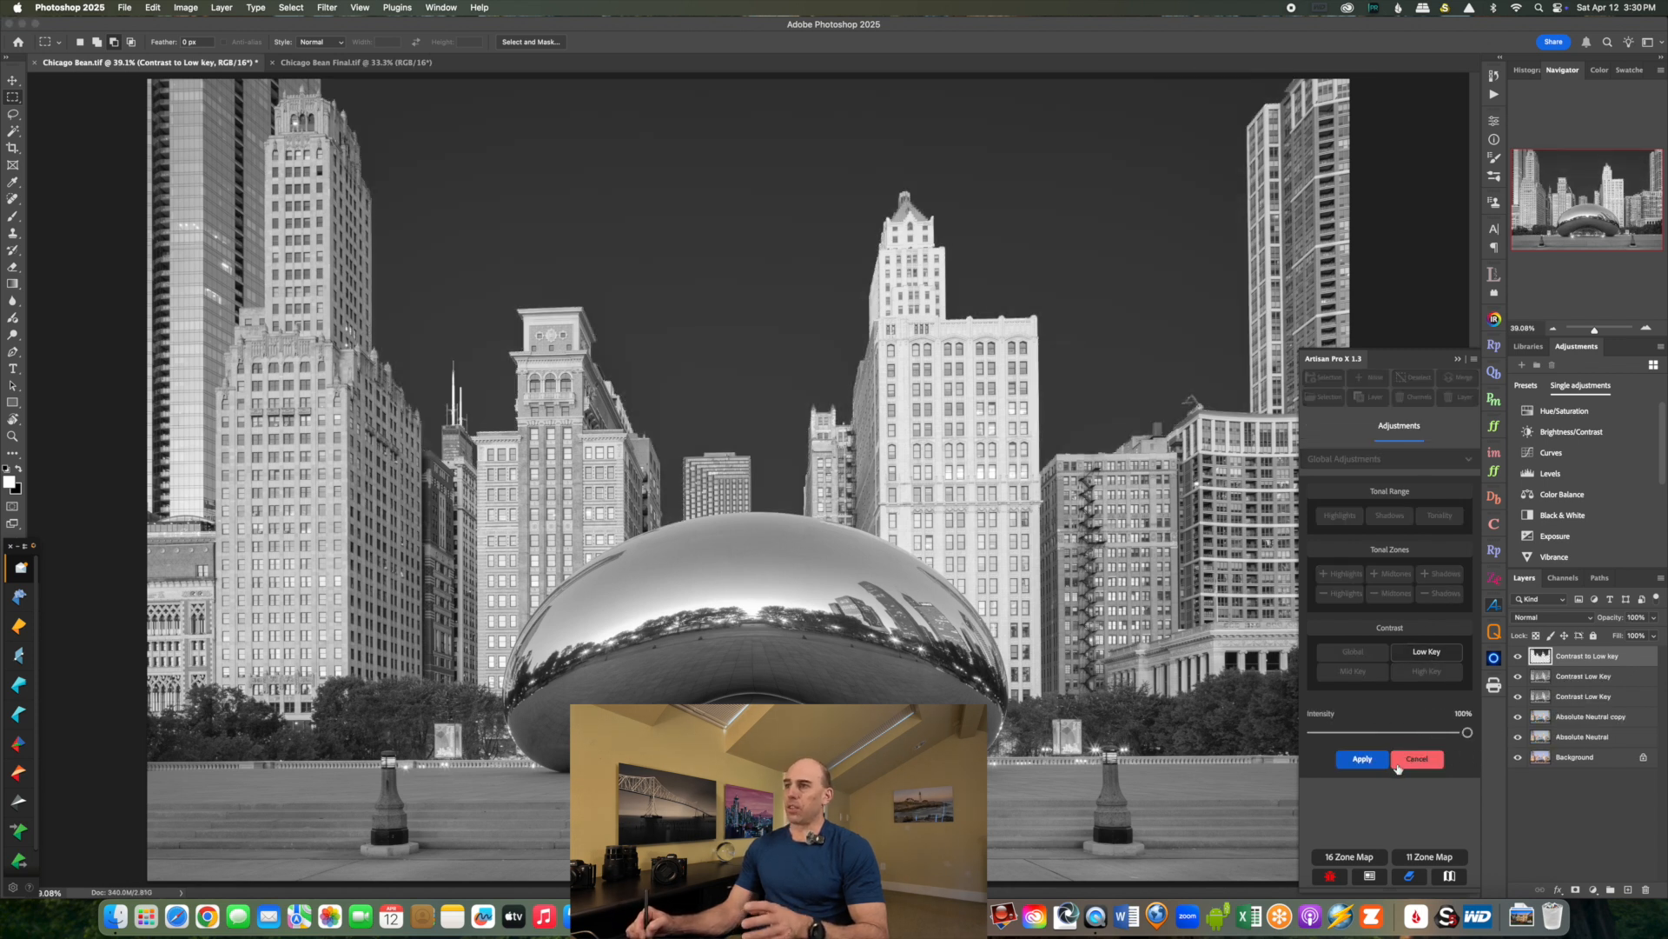
click(1364, 759)
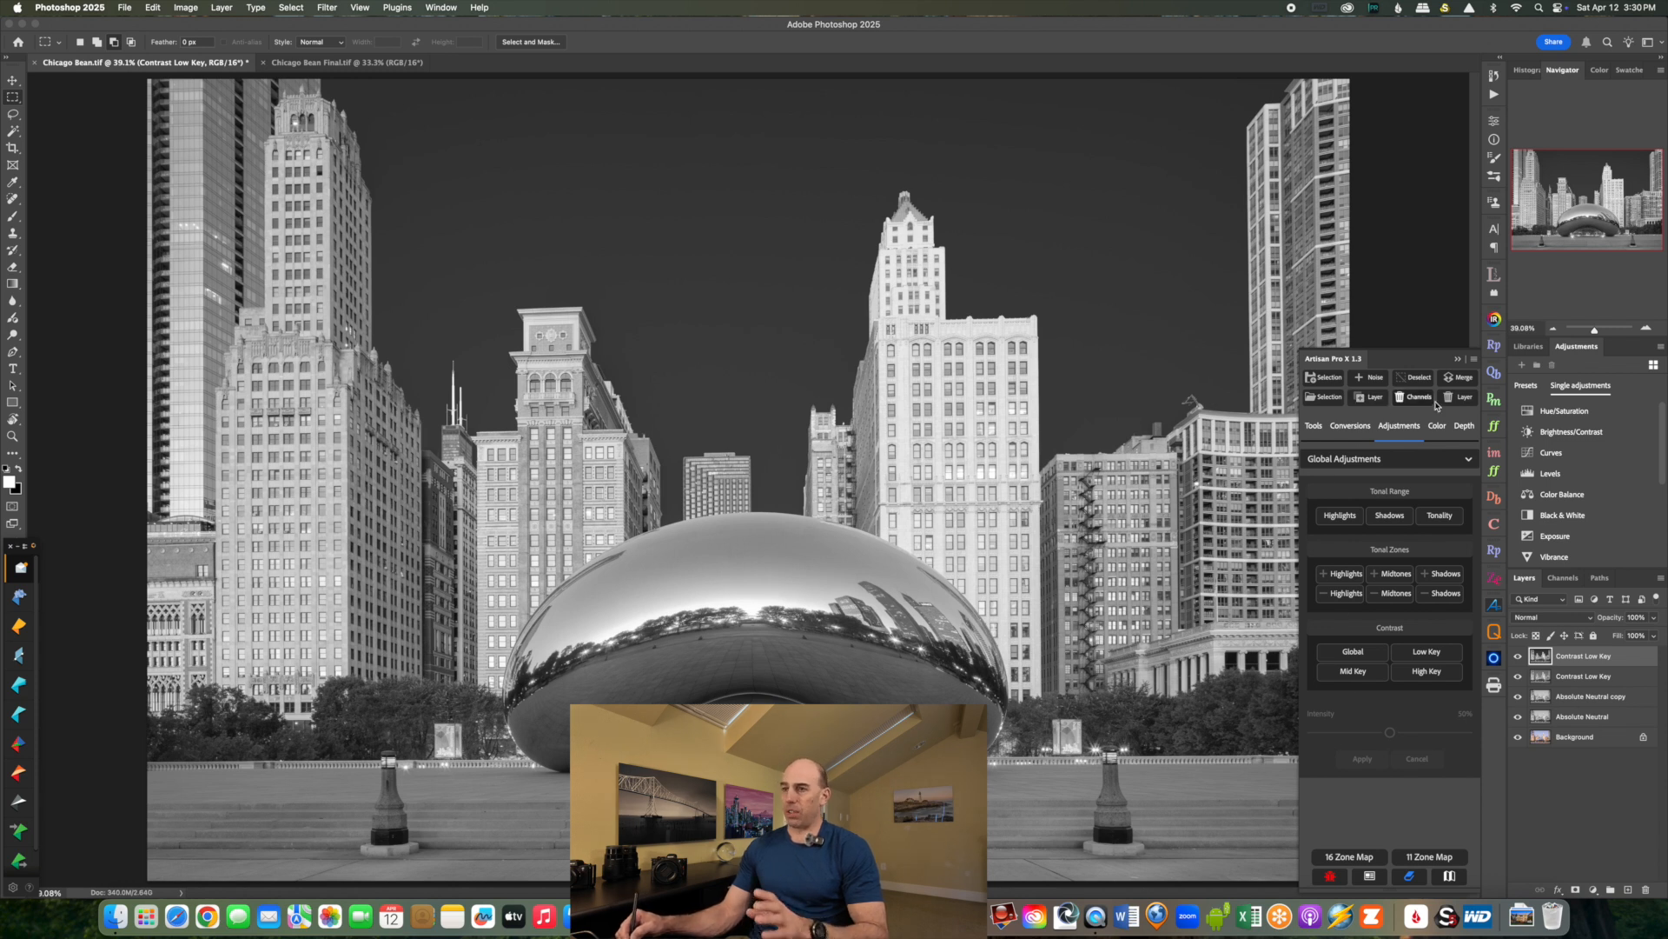
click(1460, 379)
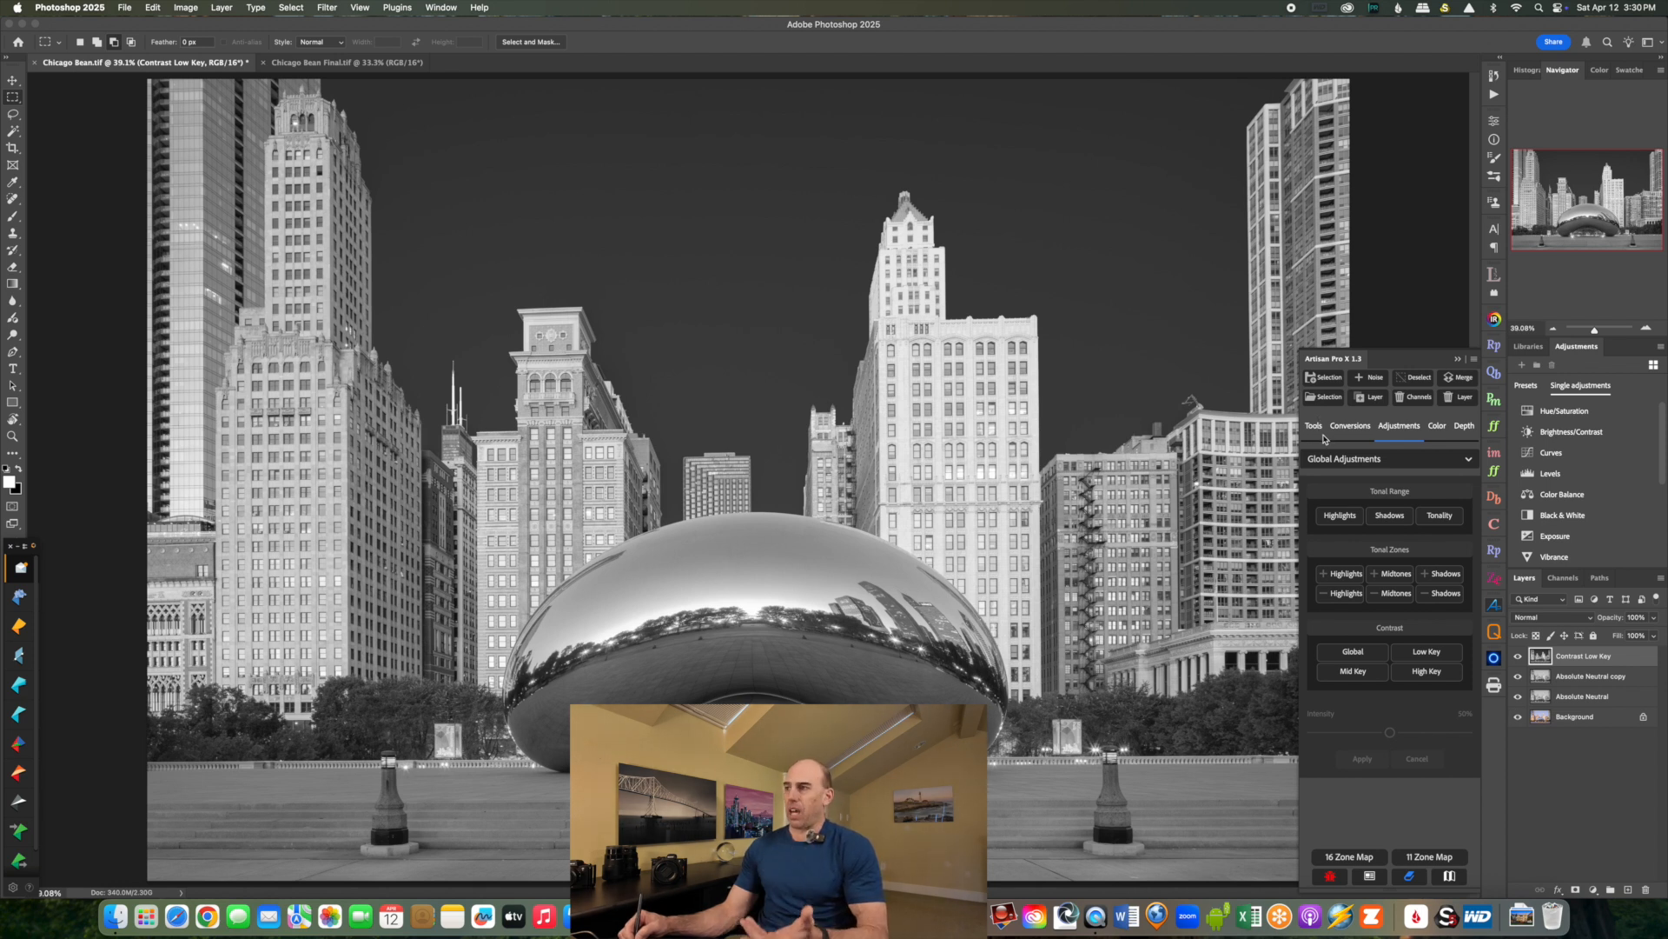
Load the Sky Opt channel of Chicago Bean.tif as a new selection over the merged layer.
click(1326, 398)
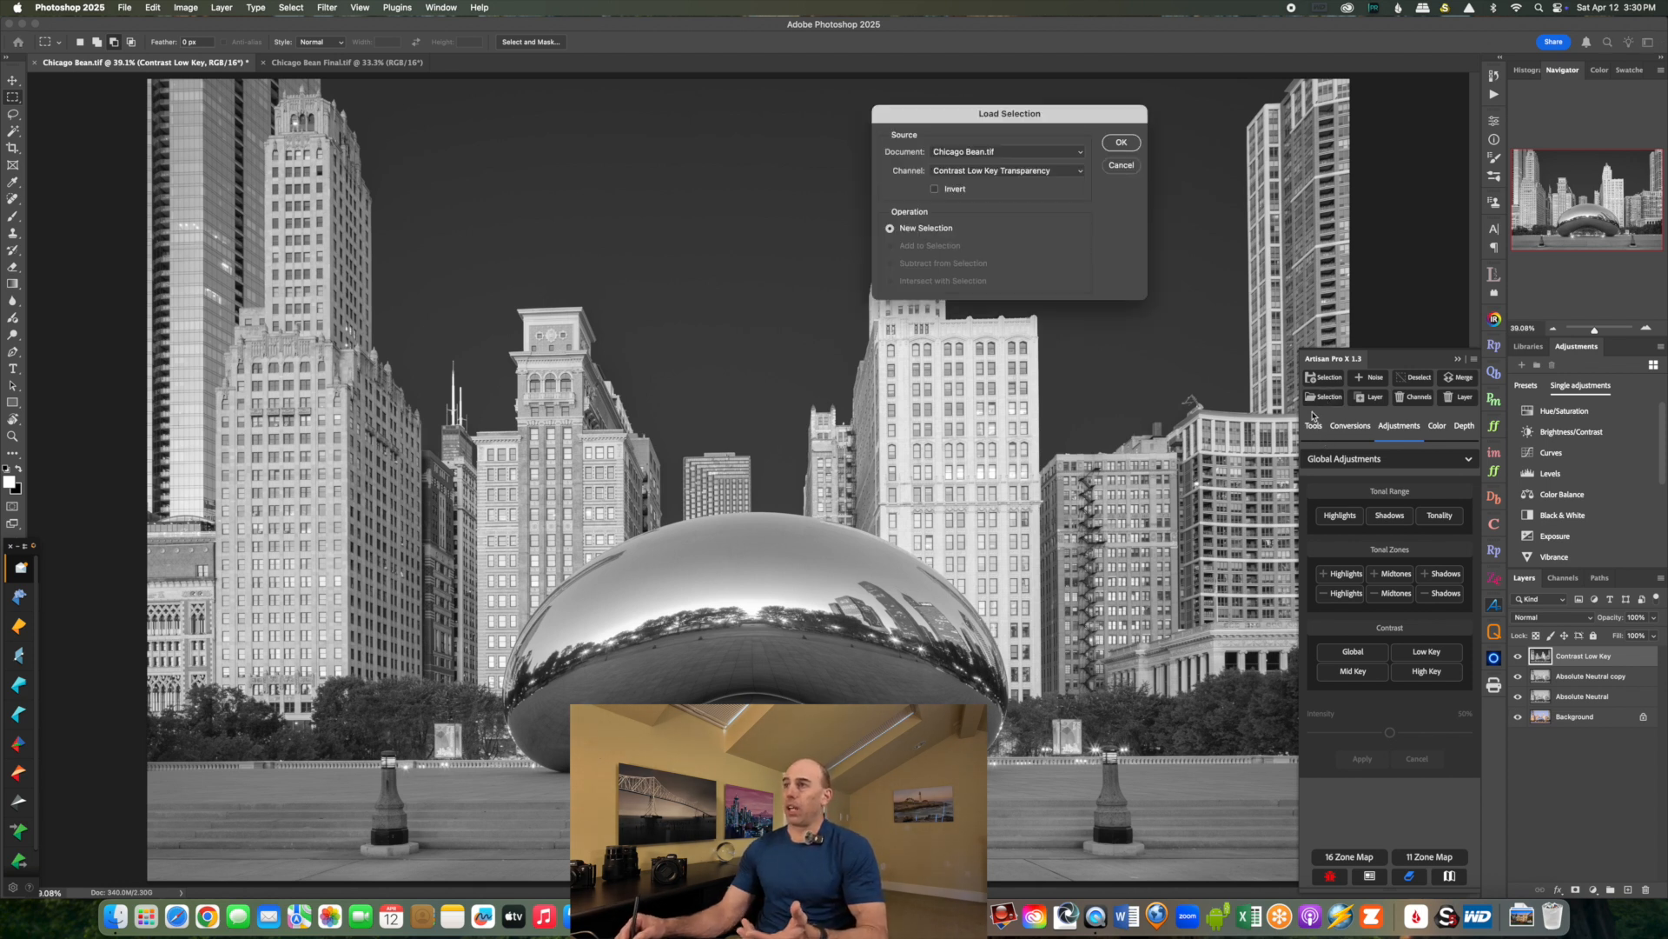
click(1042, 174)
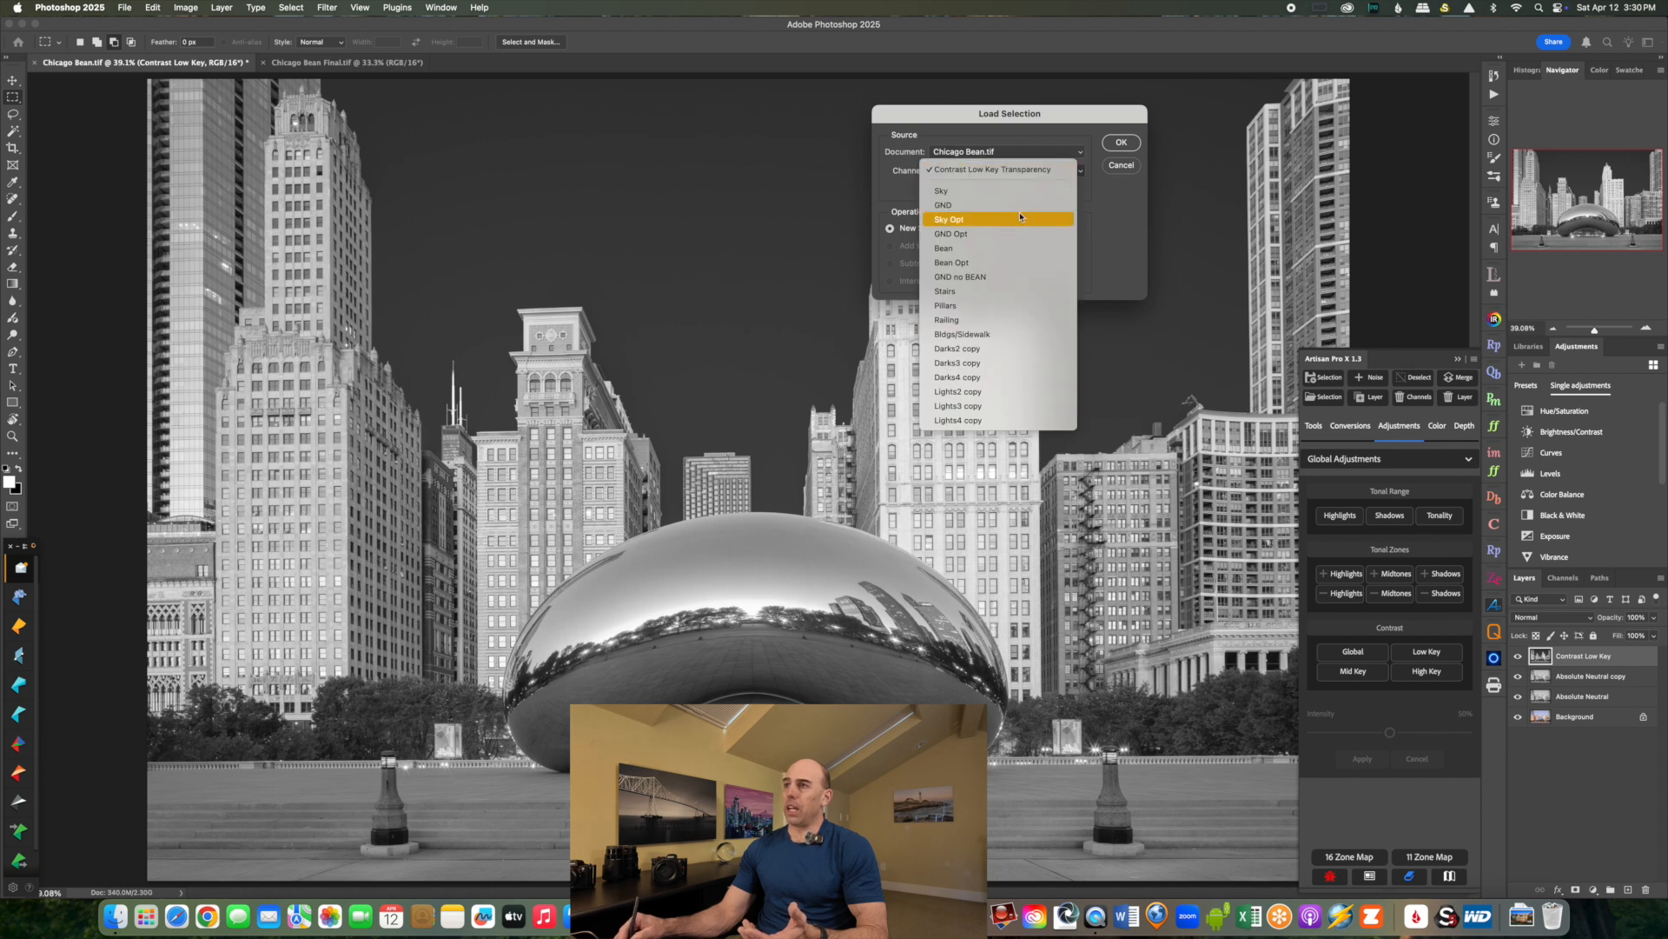
click(1020, 220)
click(1122, 143)
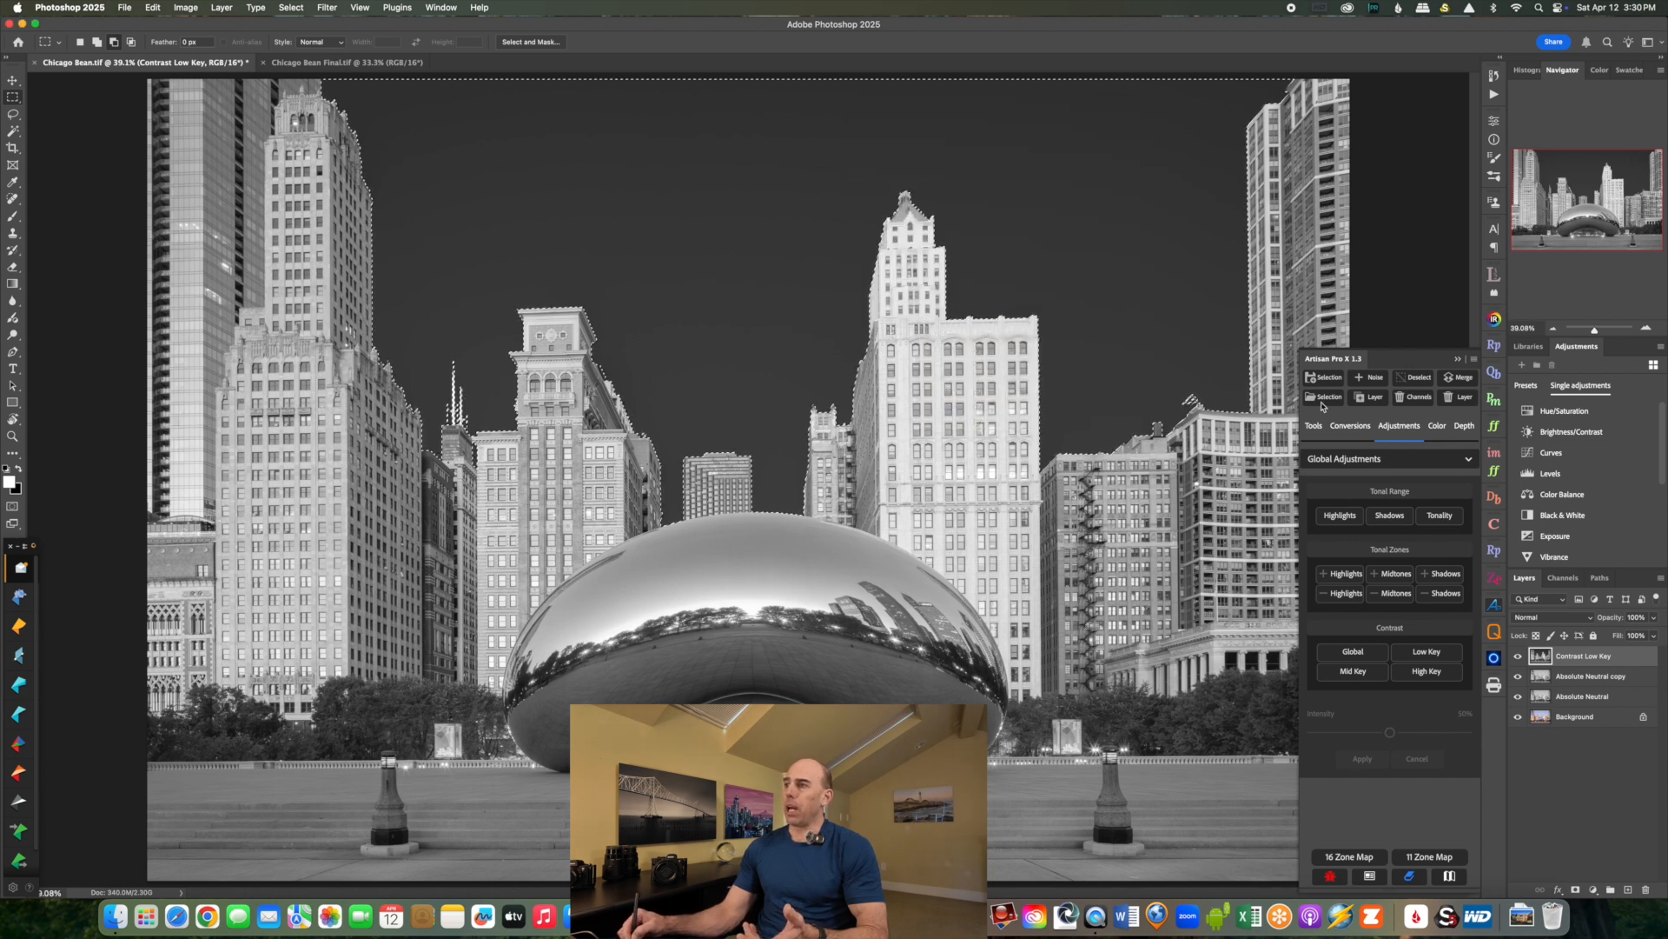
Lighten the selected sky with bottom-to-top depth gradients: two medium and one large at strength 2, plus one small at strength 1.
click(1466, 427)
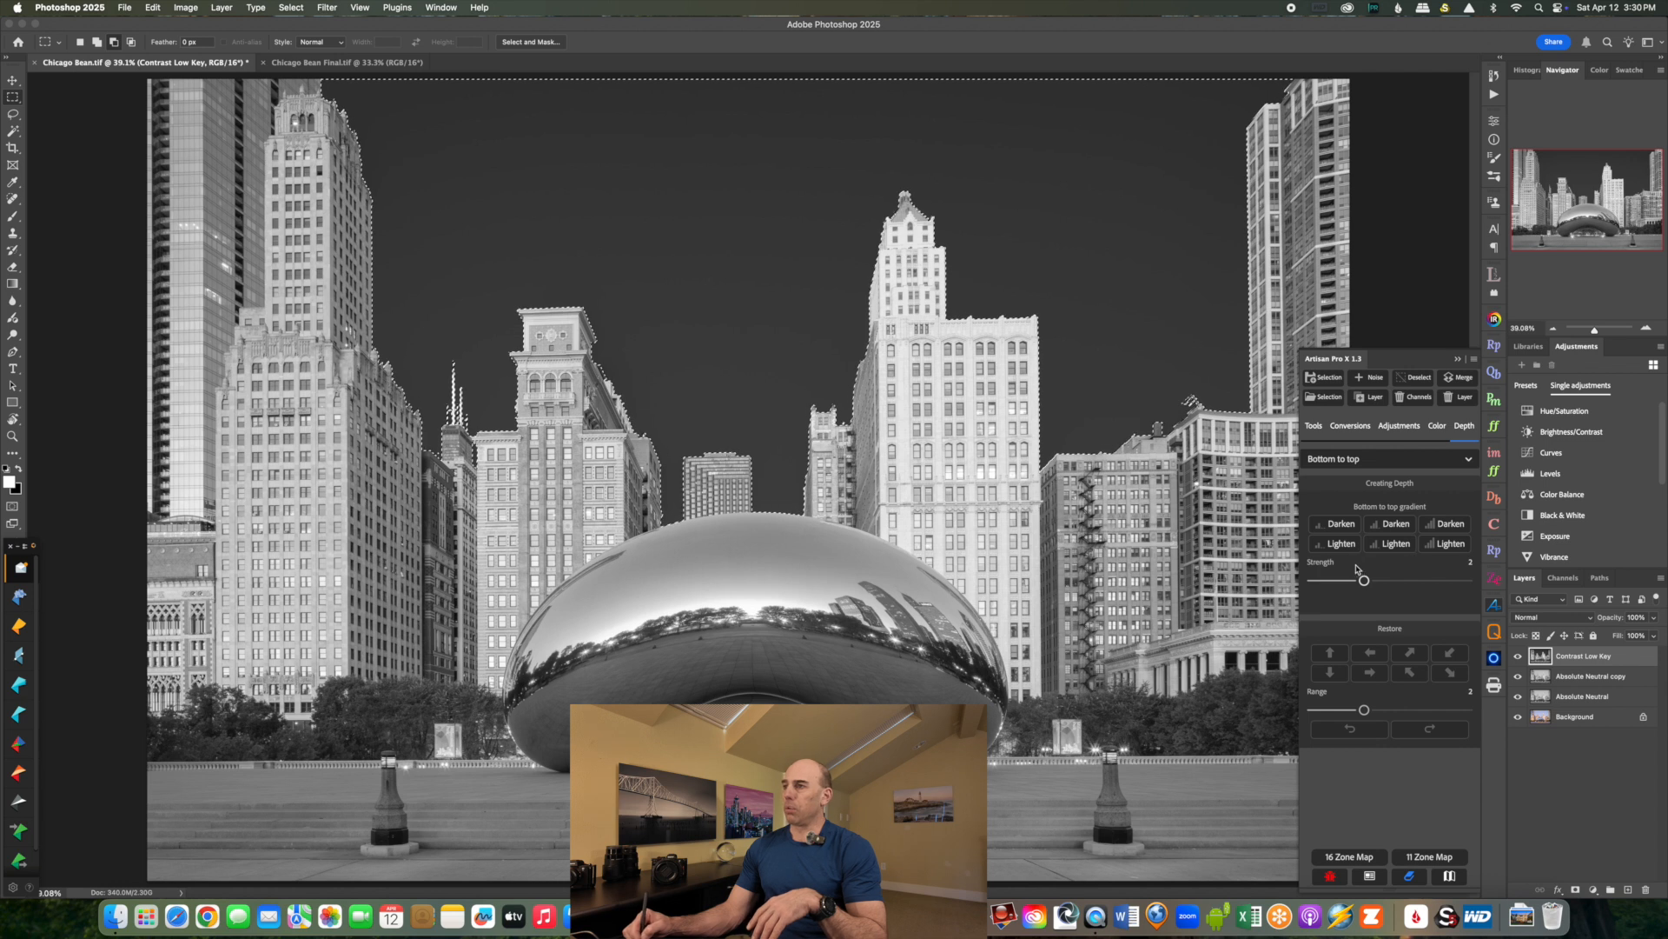
click(1396, 545)
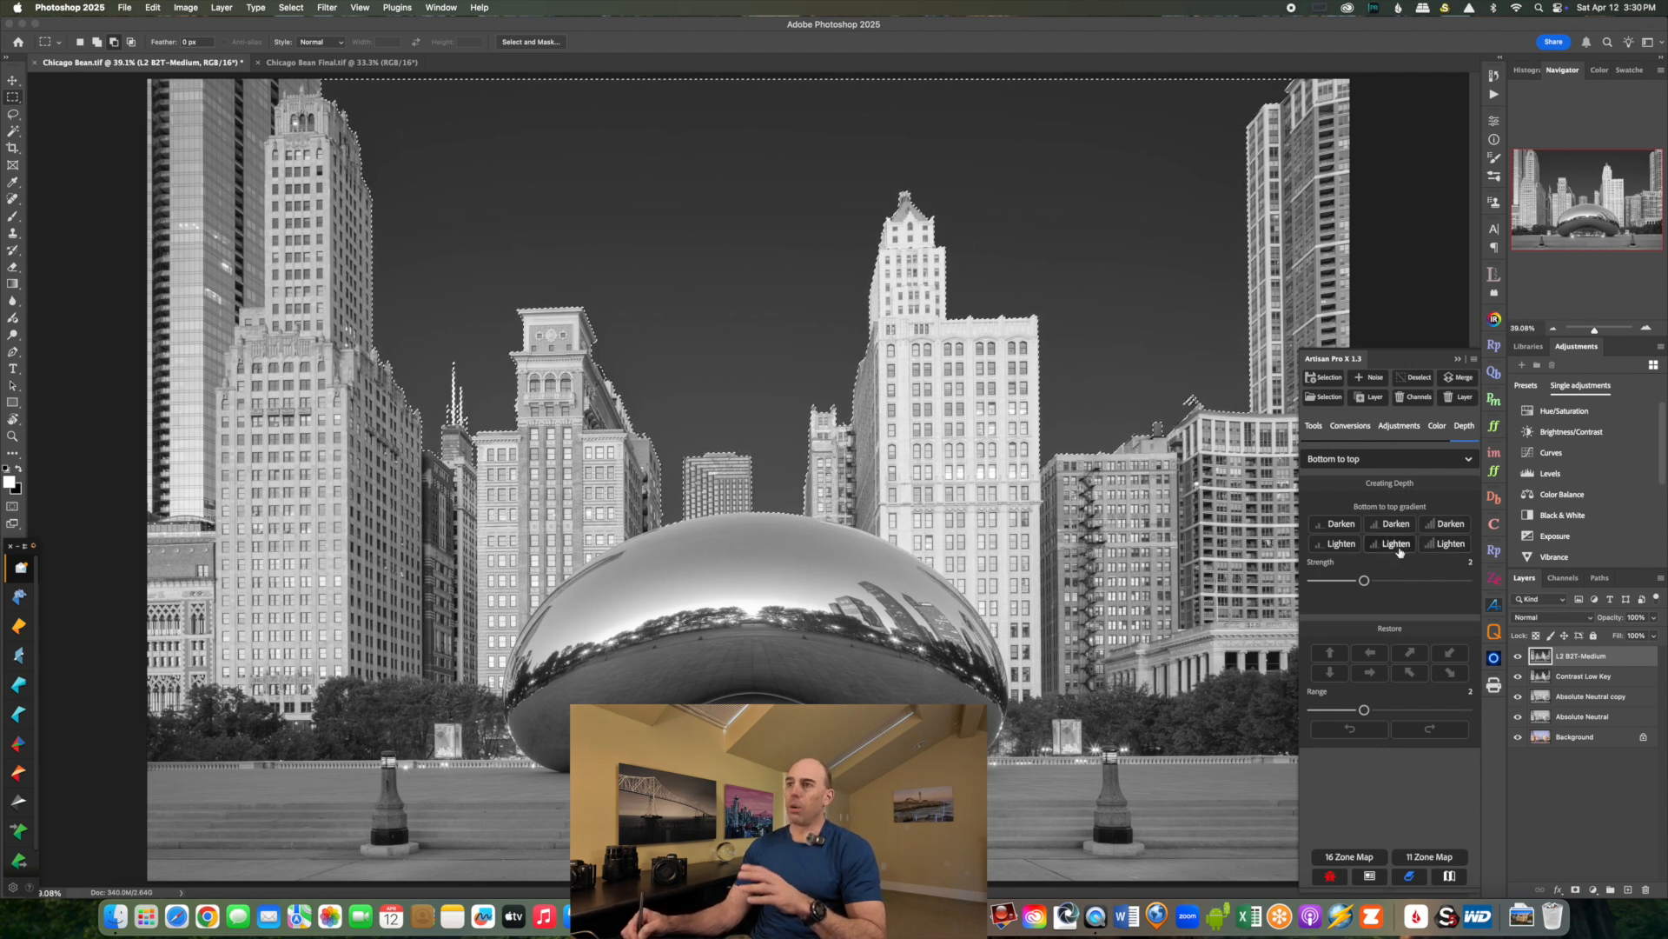
click(1466, 580)
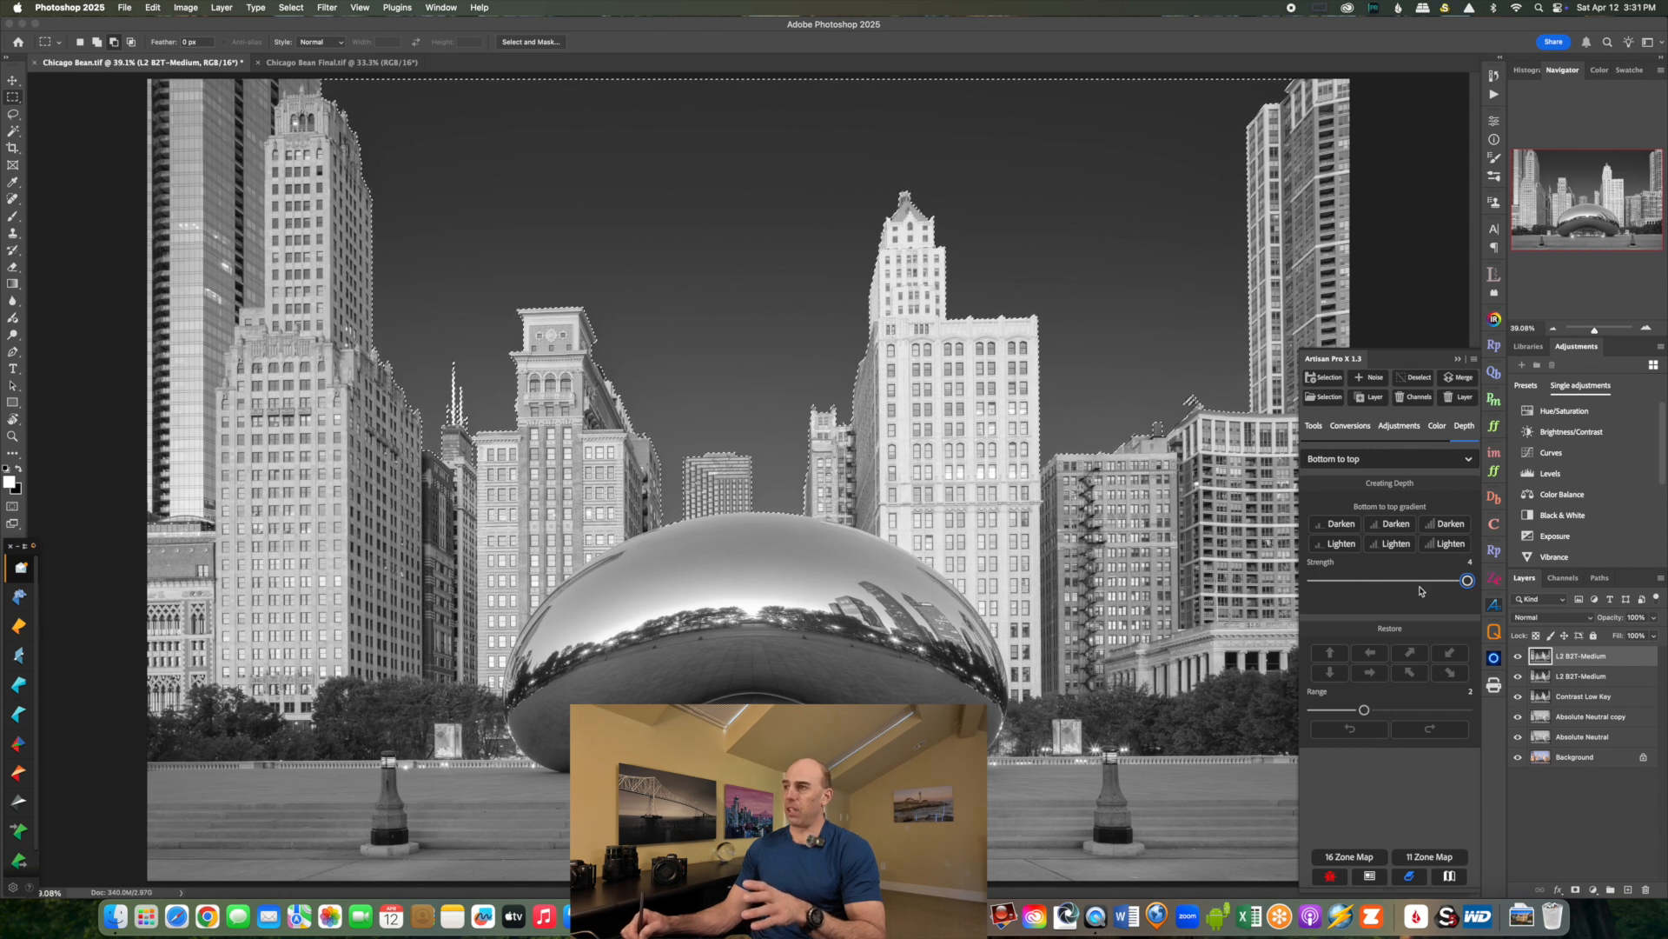
click(1382, 582)
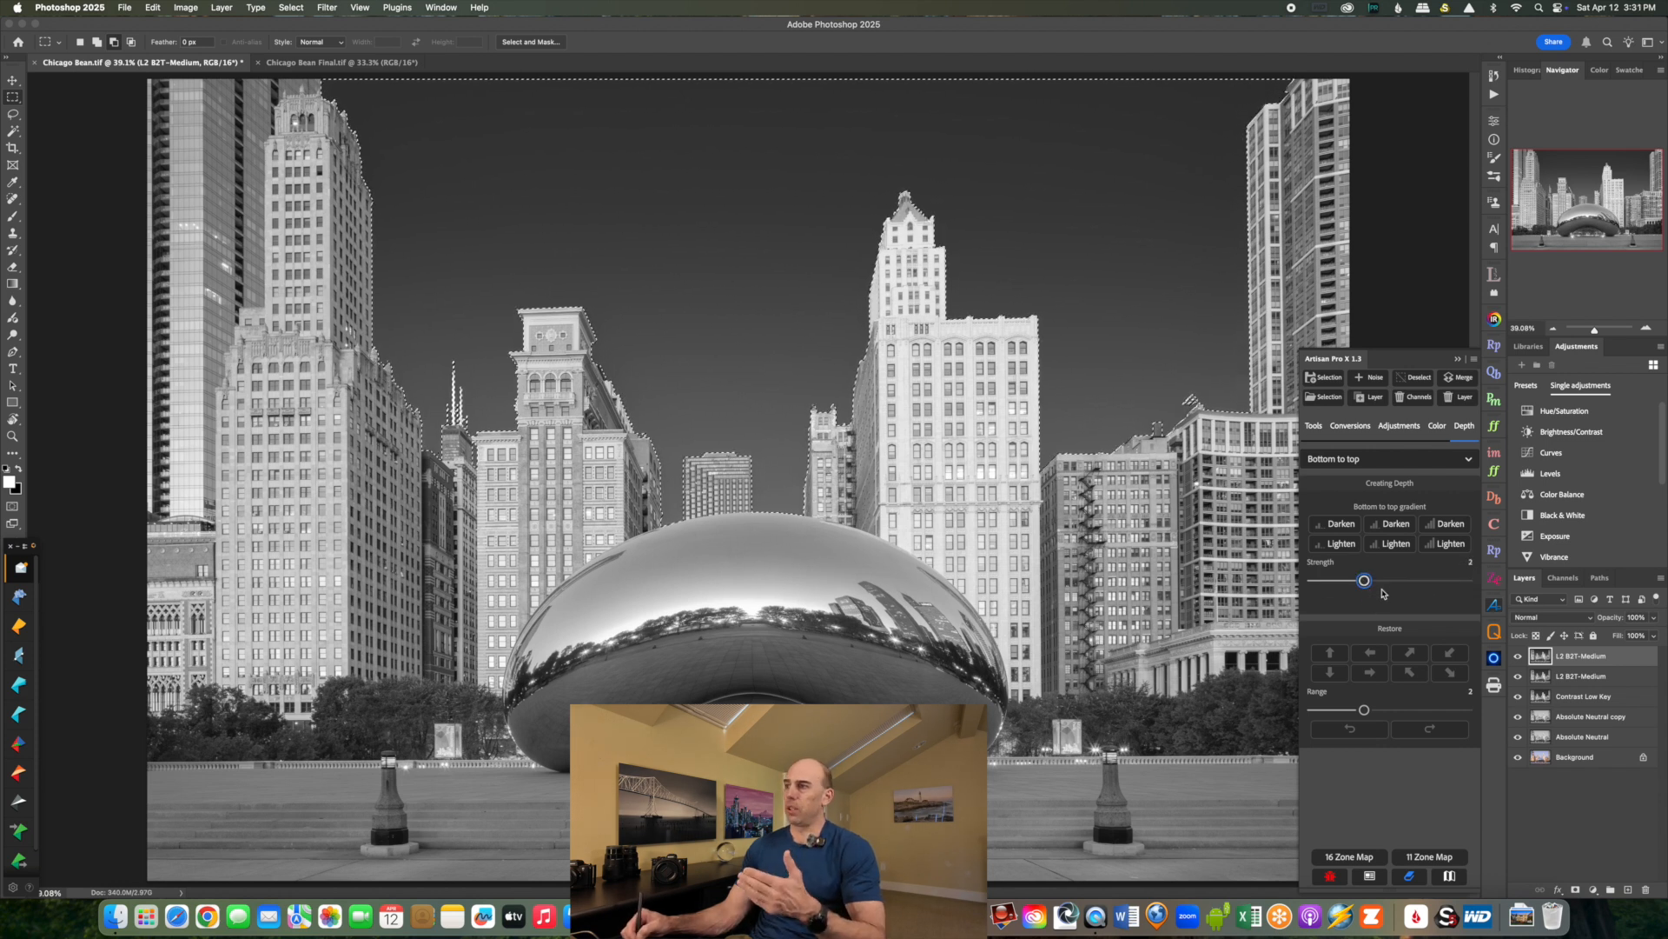
click(1449, 544)
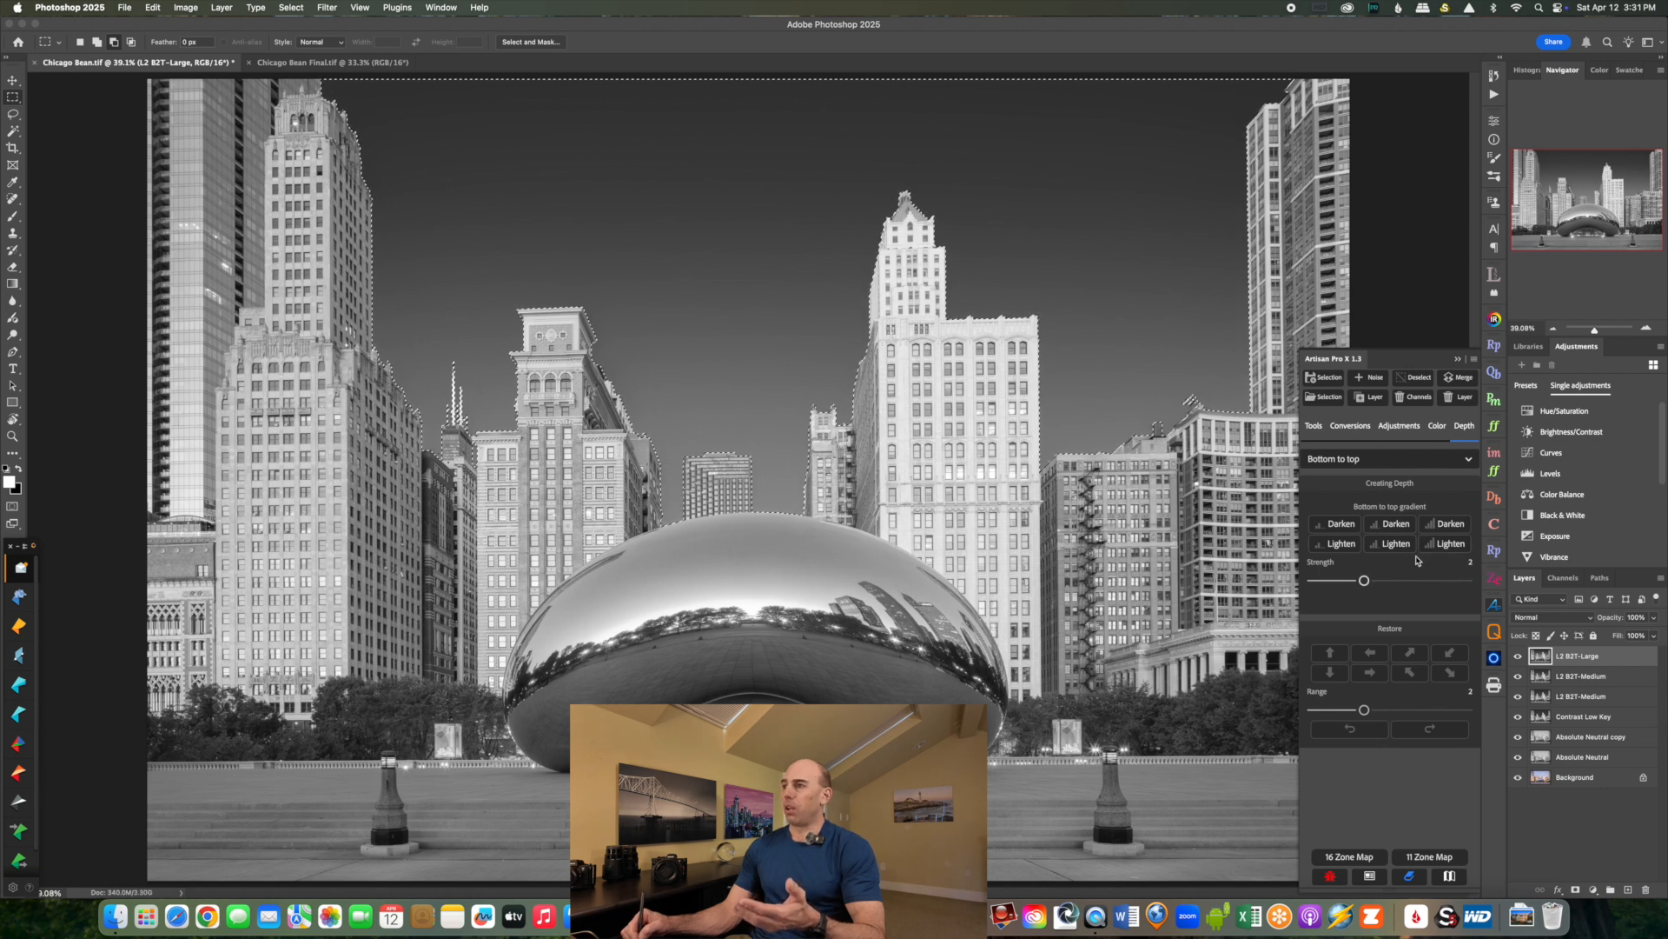
click(1314, 582)
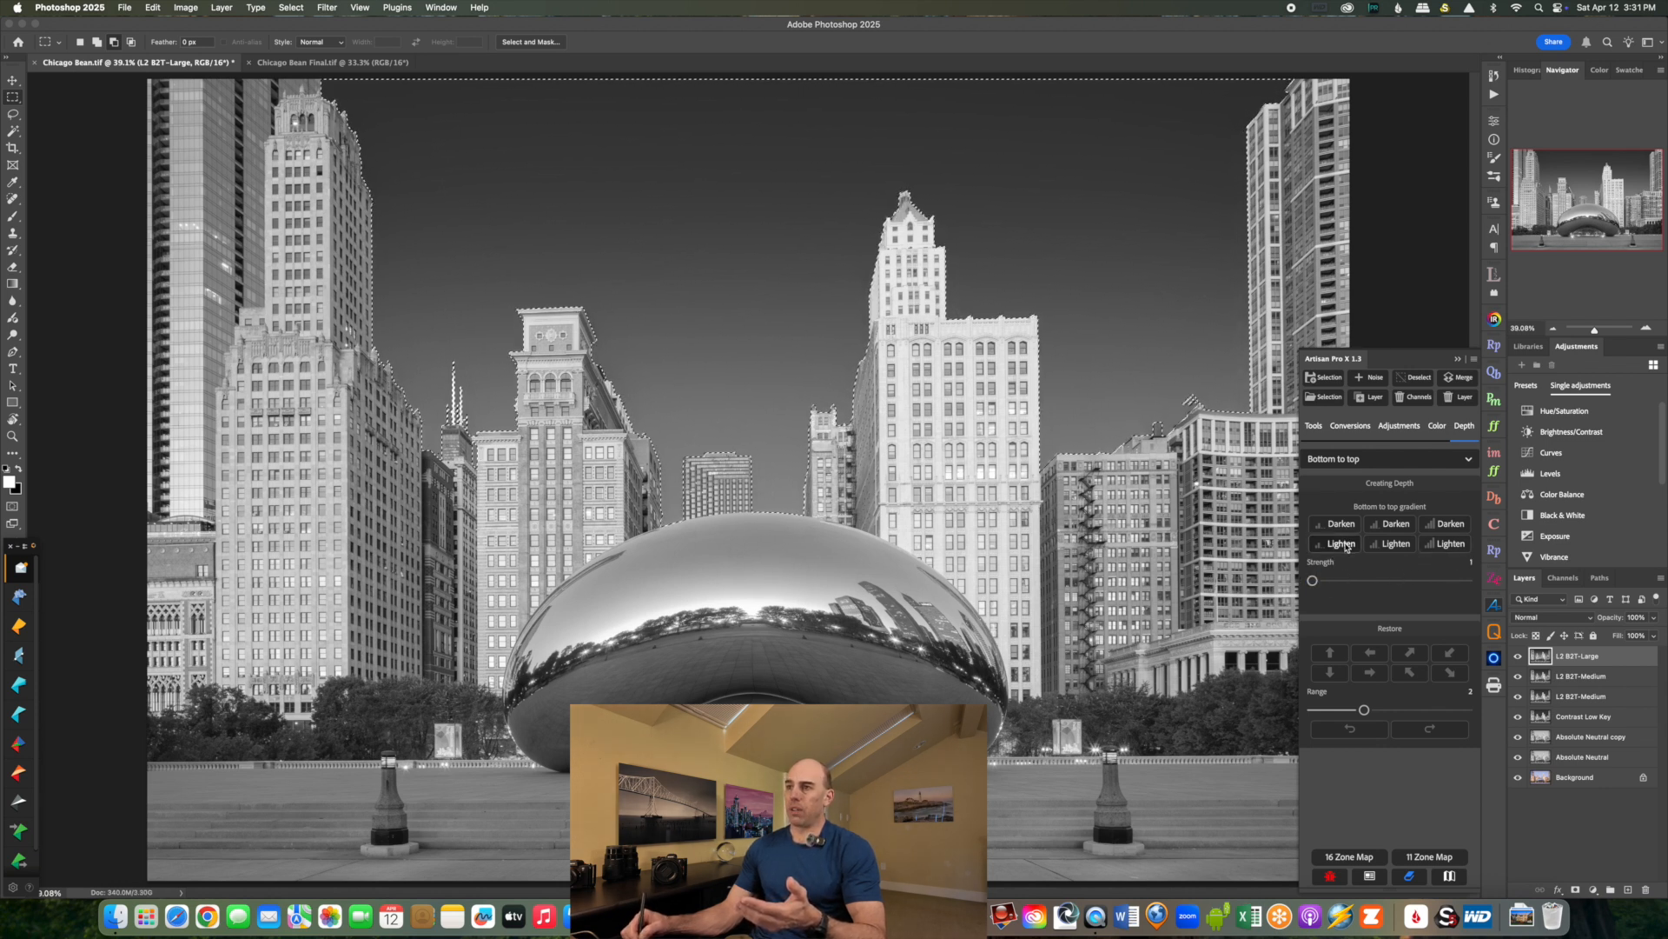
click(1341, 544)
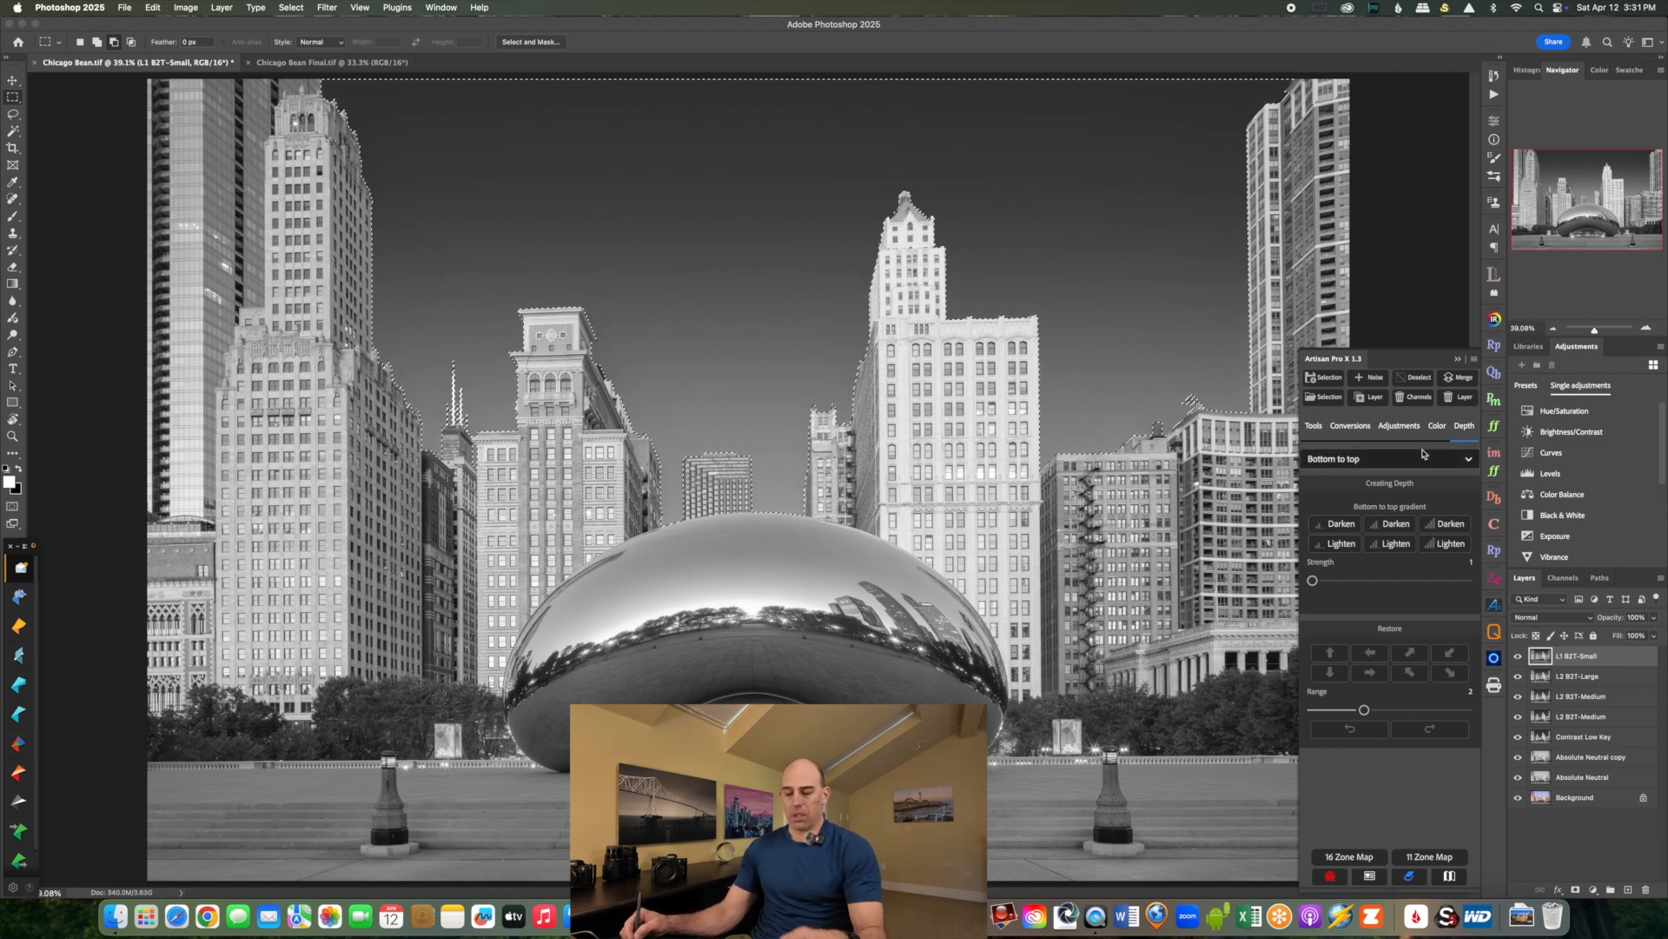
Deselect the sky, merge the gradient layers down into the Contrast Low Key layer, and compare the sky with and without the gradients.
key(super+d)
click(1463, 379)
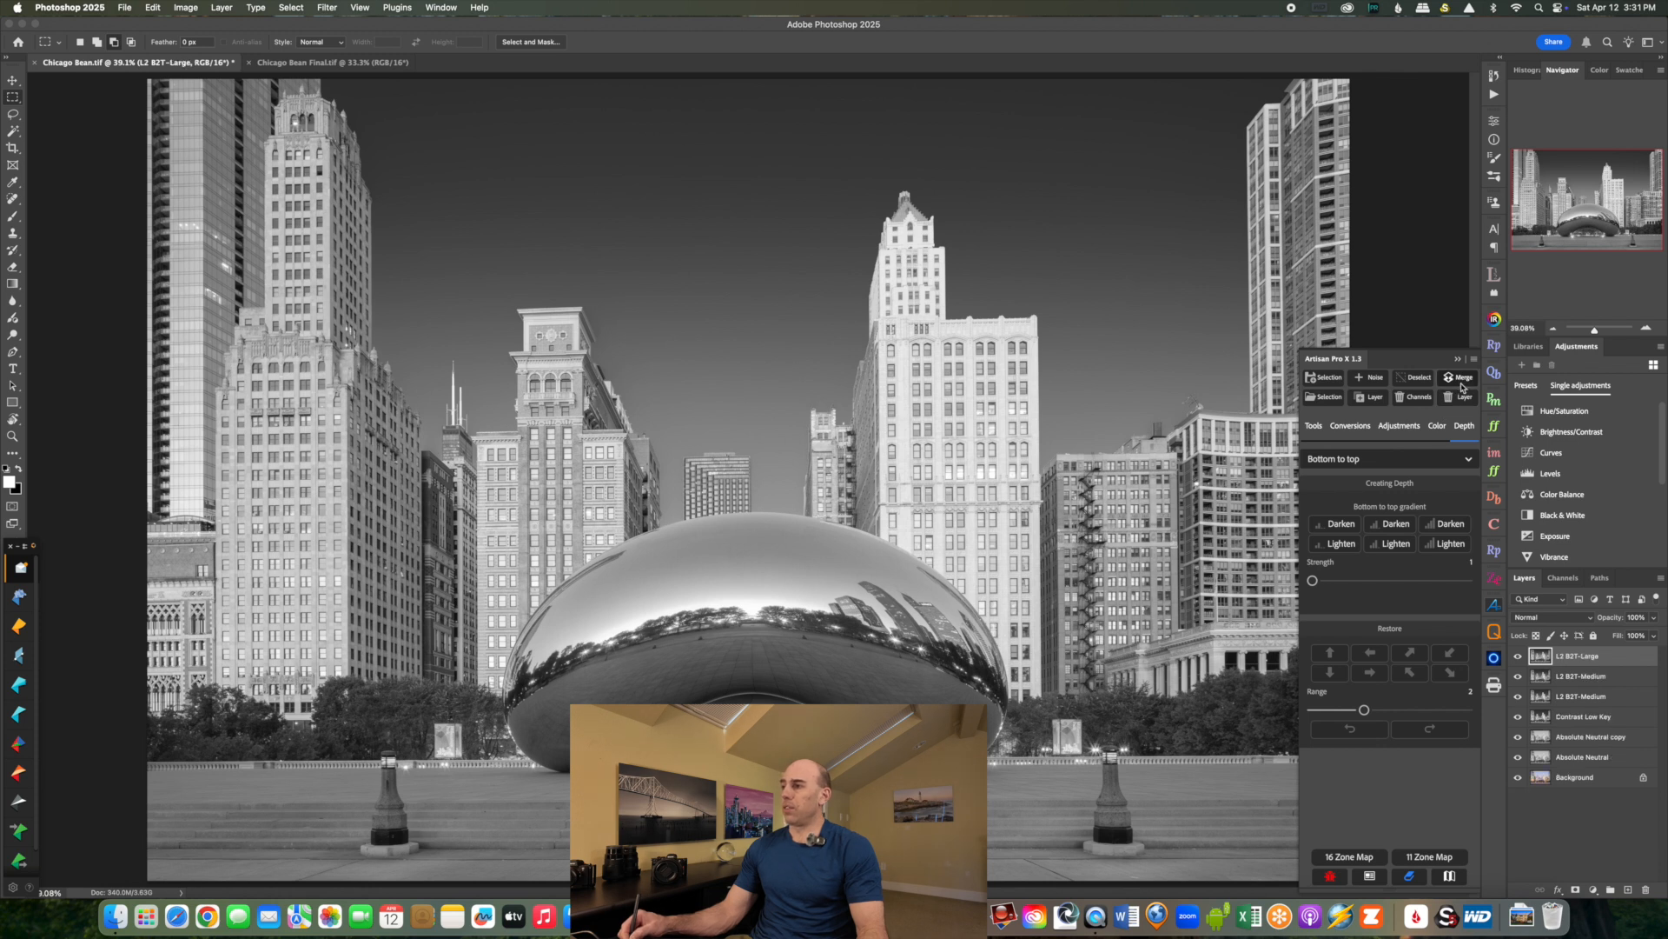
click(1462, 379)
click(1463, 379)
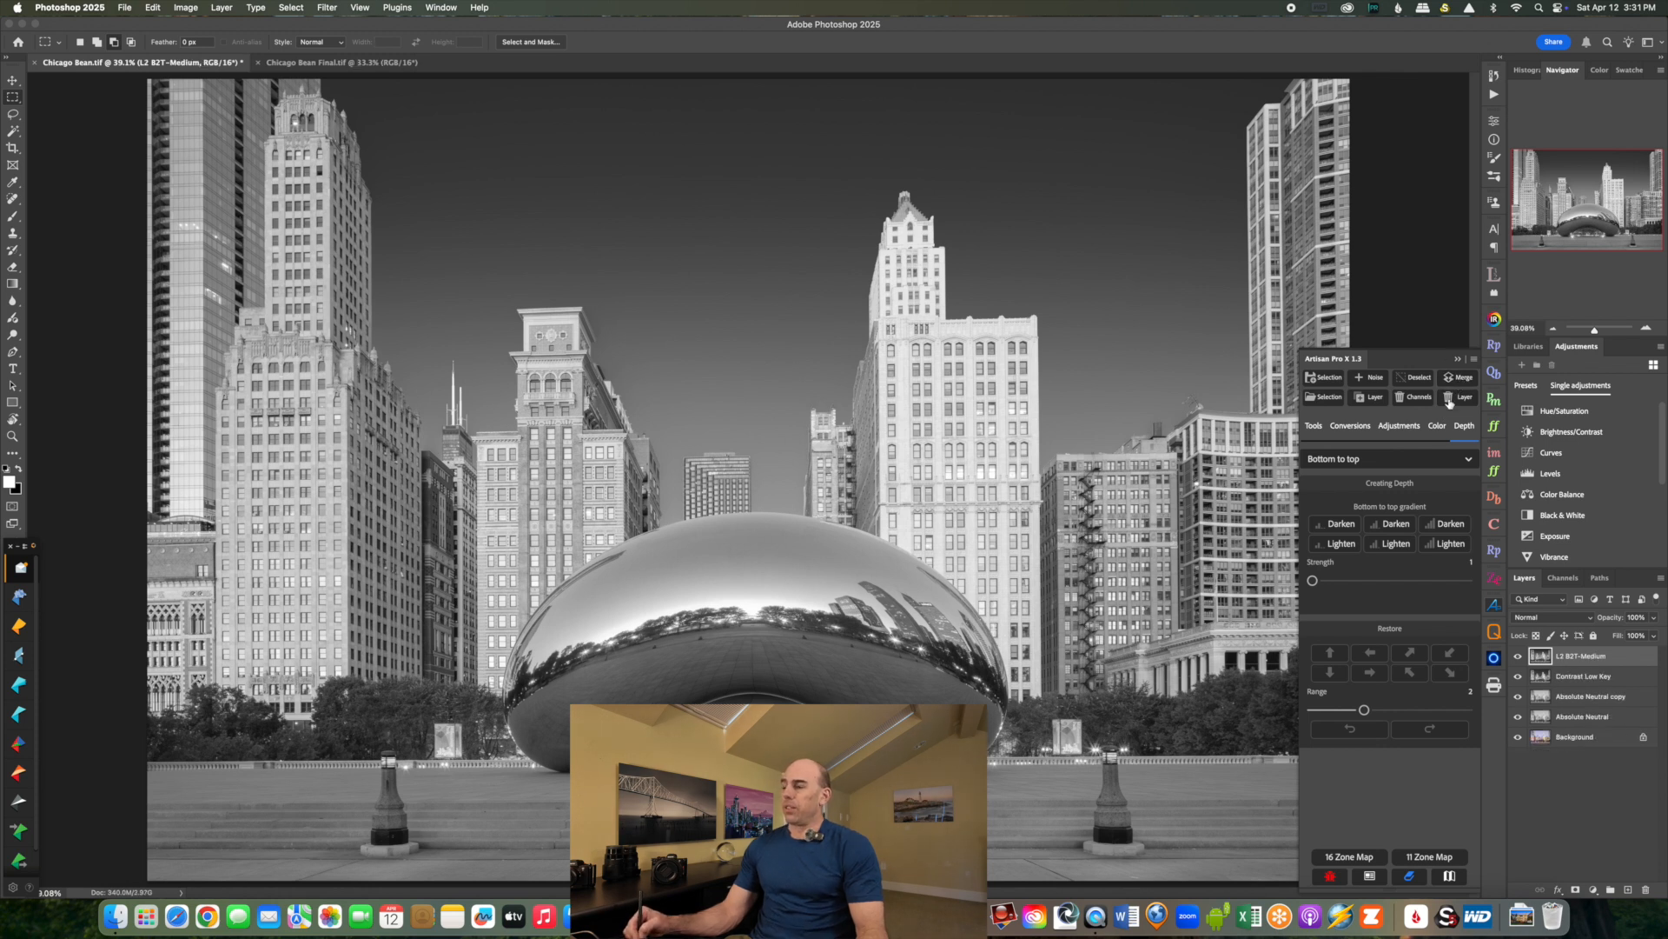
click(1518, 657)
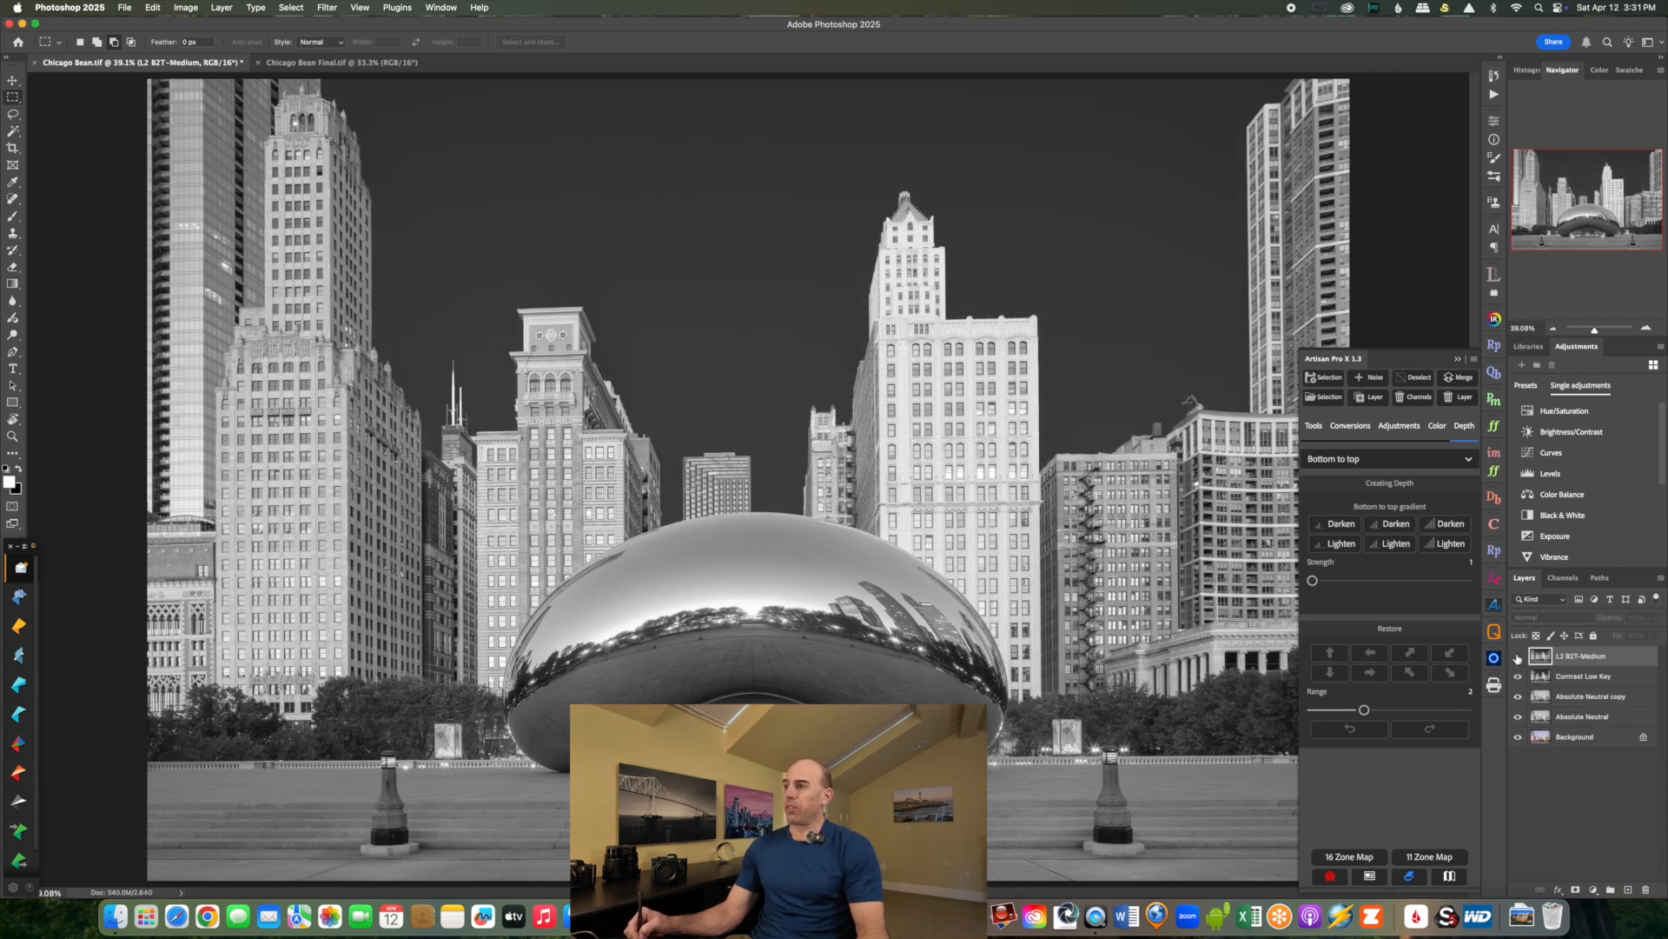
click(1518, 657)
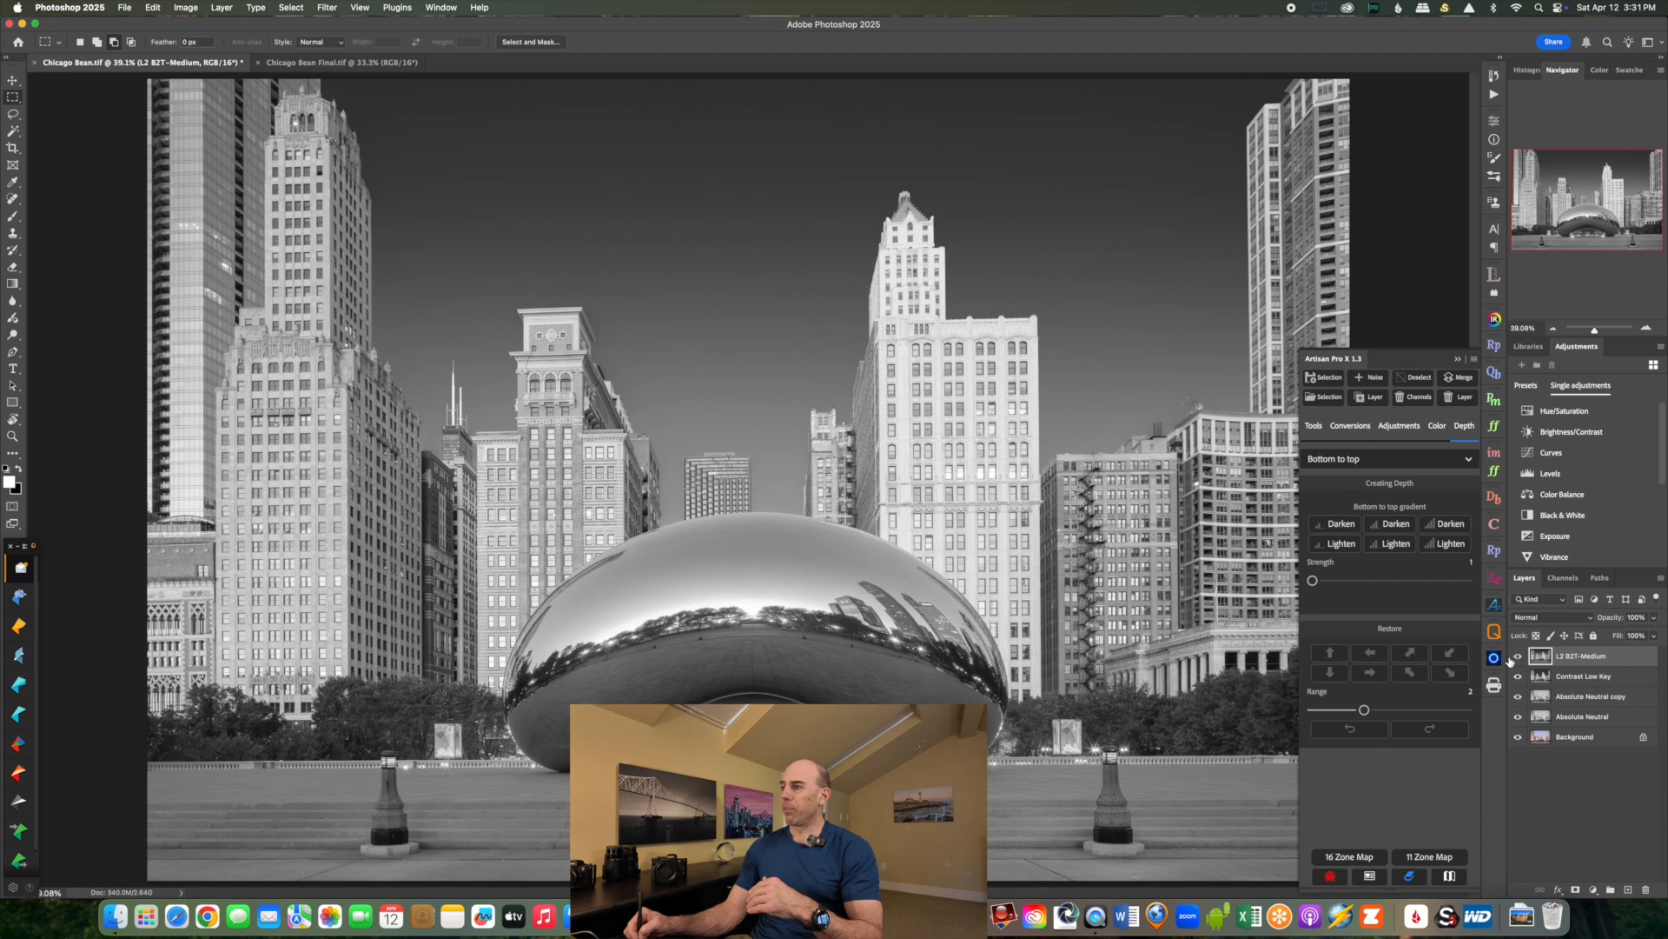
click(1461, 397)
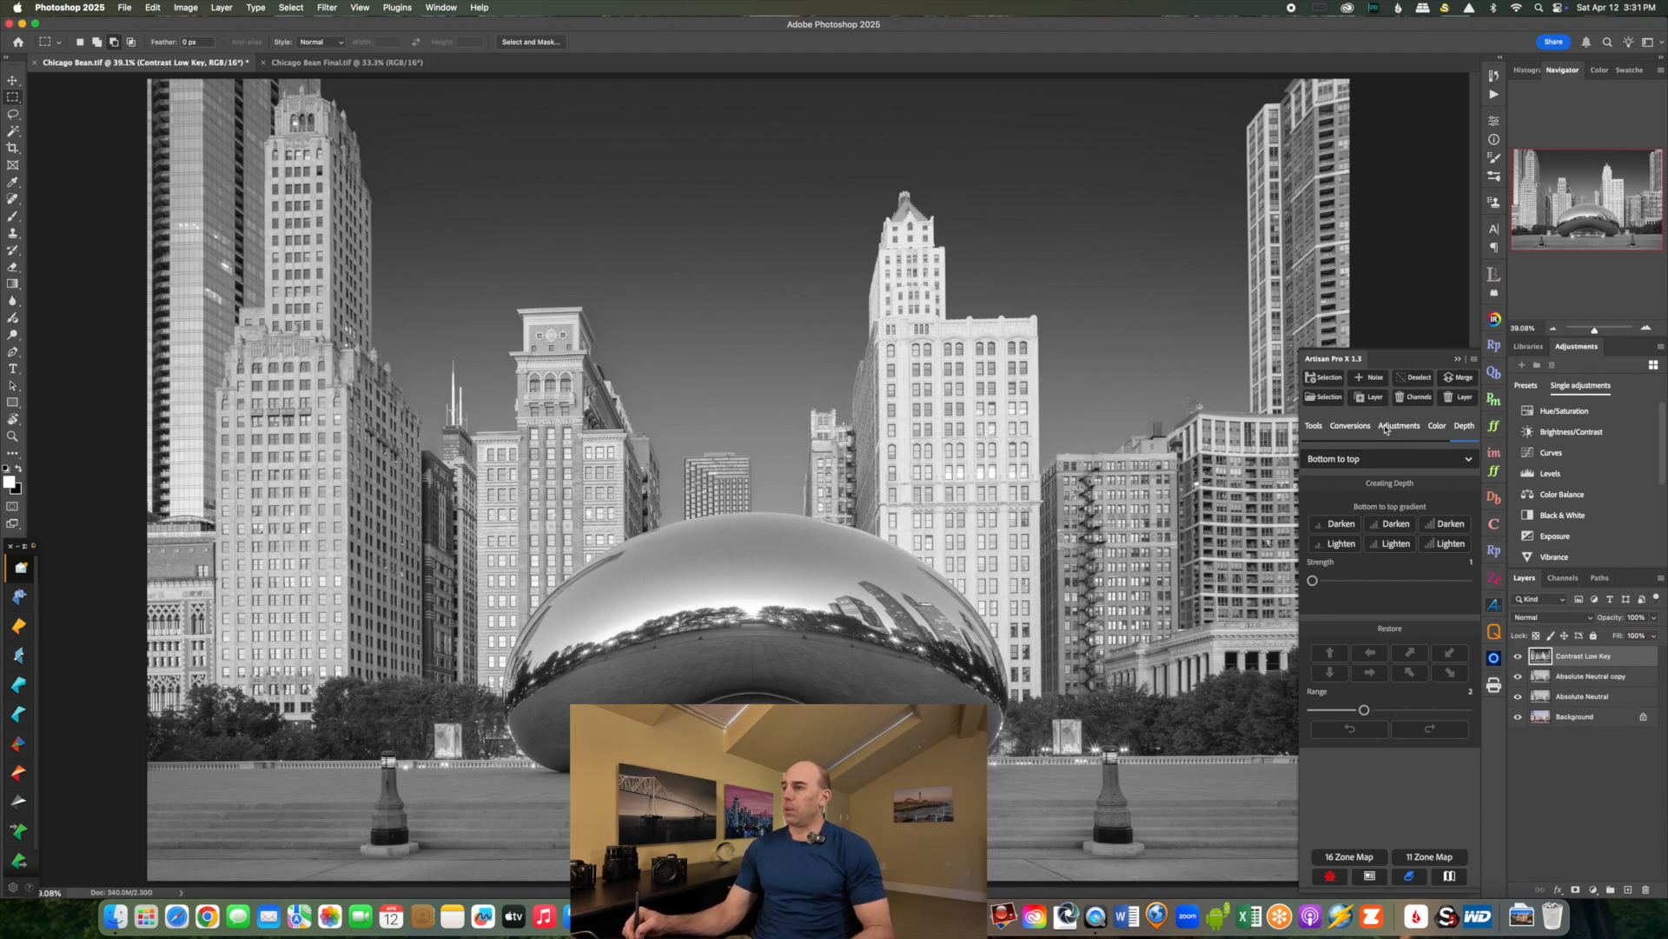
Examine the GND no BEAN, Bldgs/Sidewalk and Darks2 copy channel masks, and return to the RGB composite and layers.
click(1575, 578)
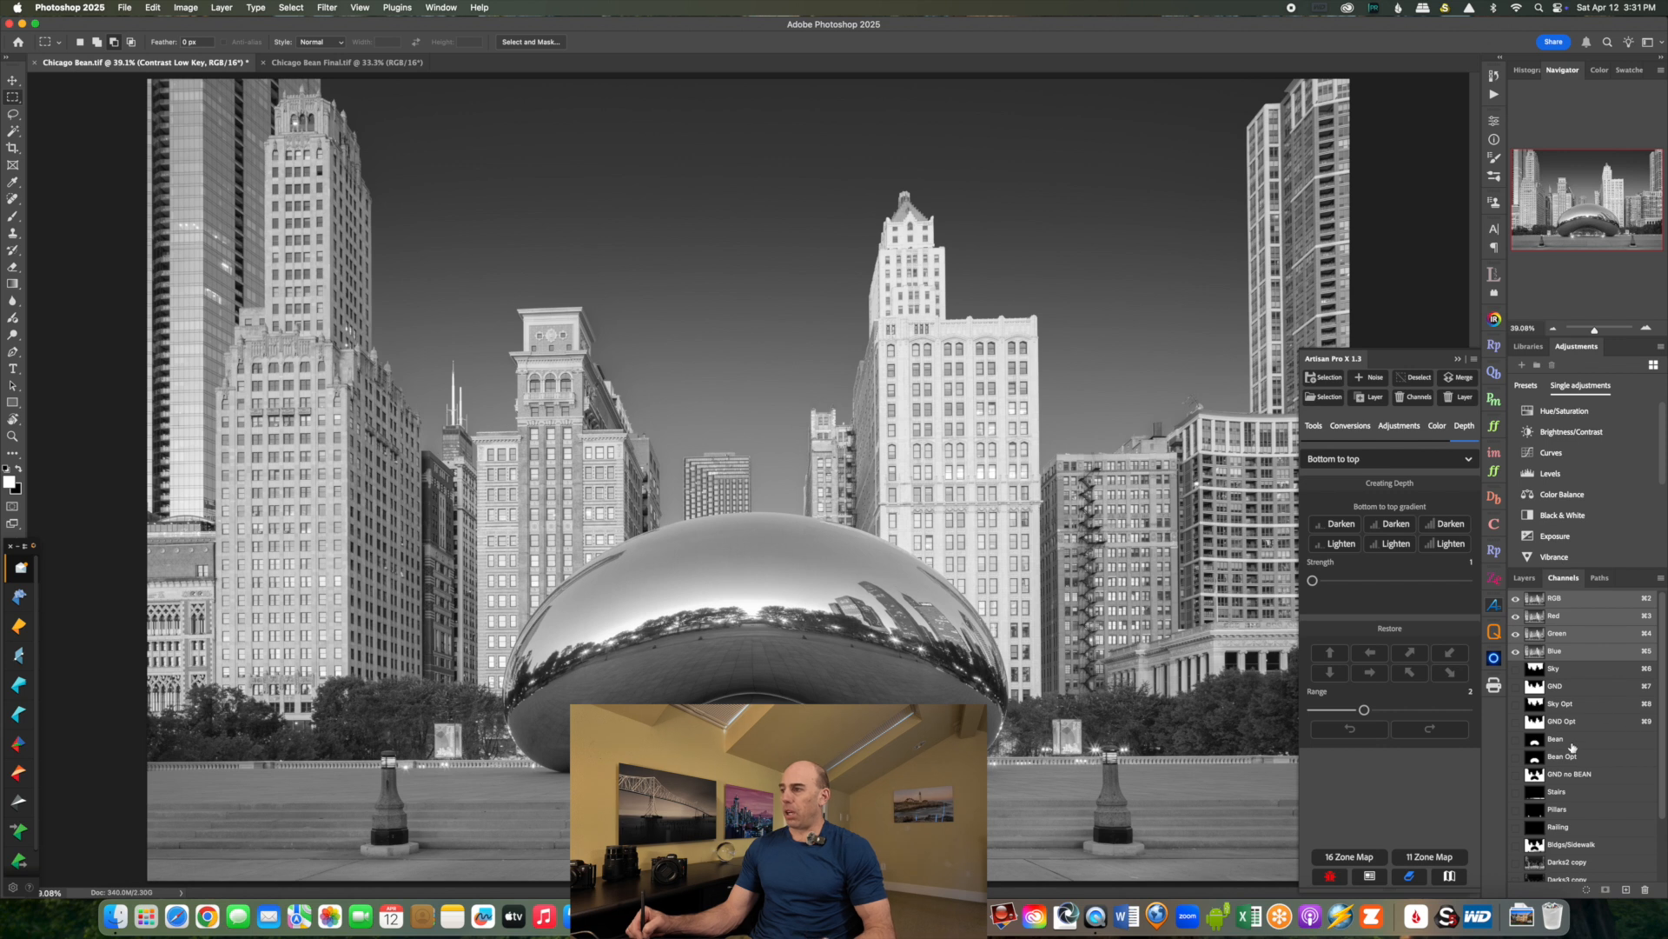
click(1573, 777)
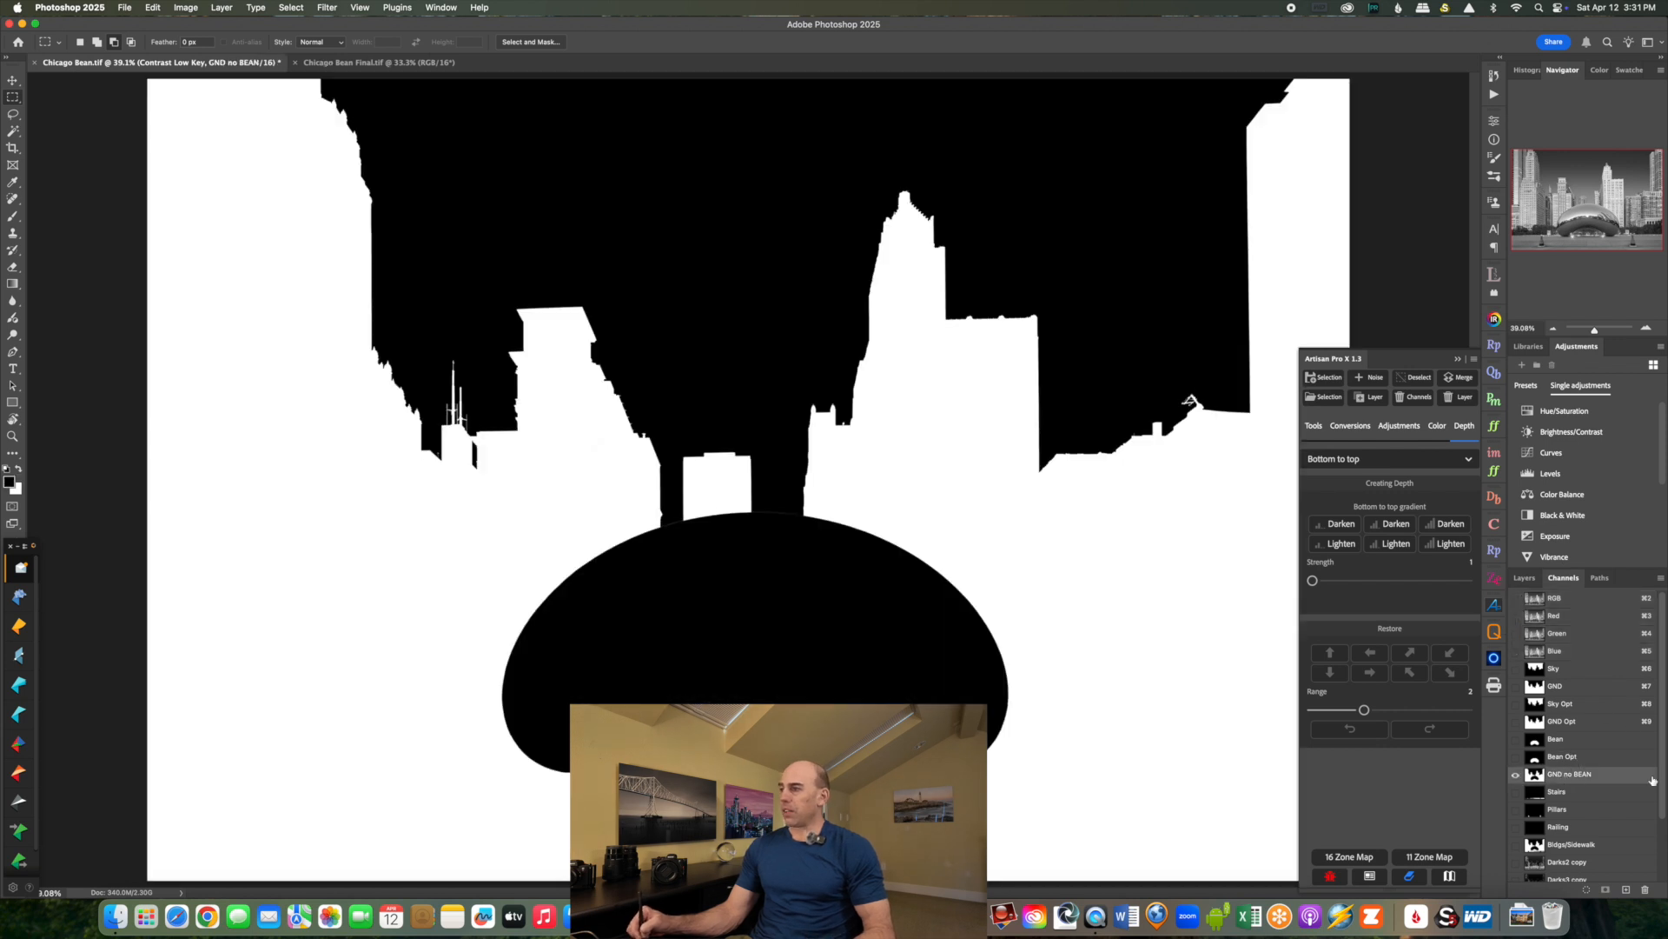
drag(1663, 782, 1664, 820)
click(1572, 793)
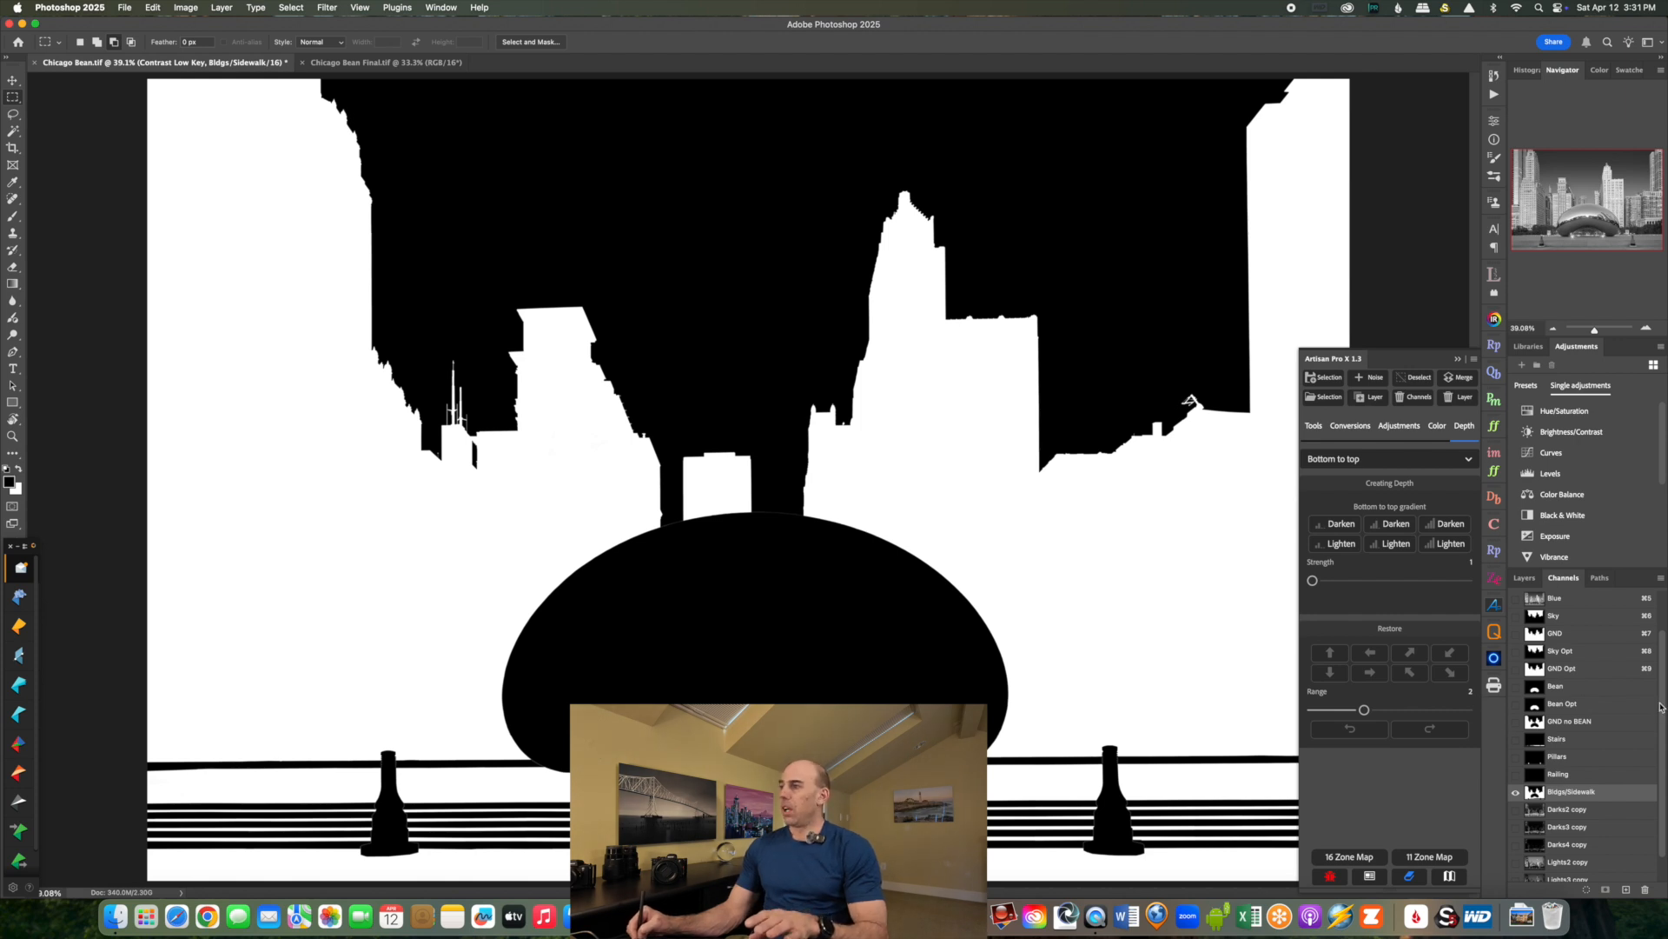
scroll(1653, 748, down, 1)
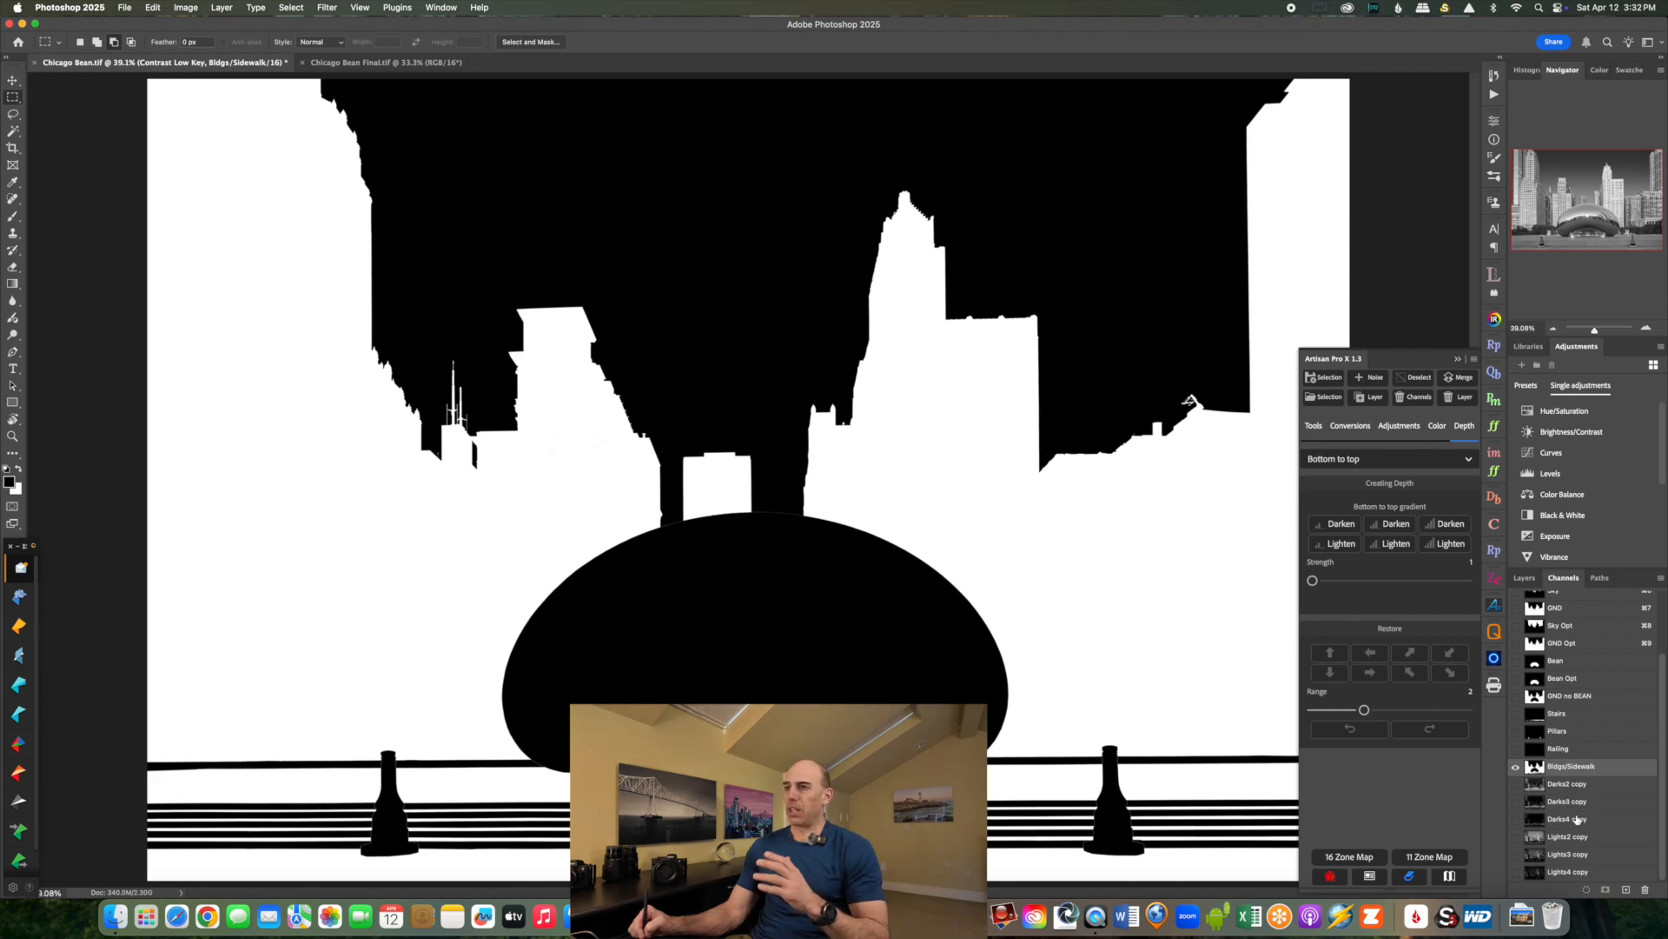
click(1578, 819)
click(1569, 784)
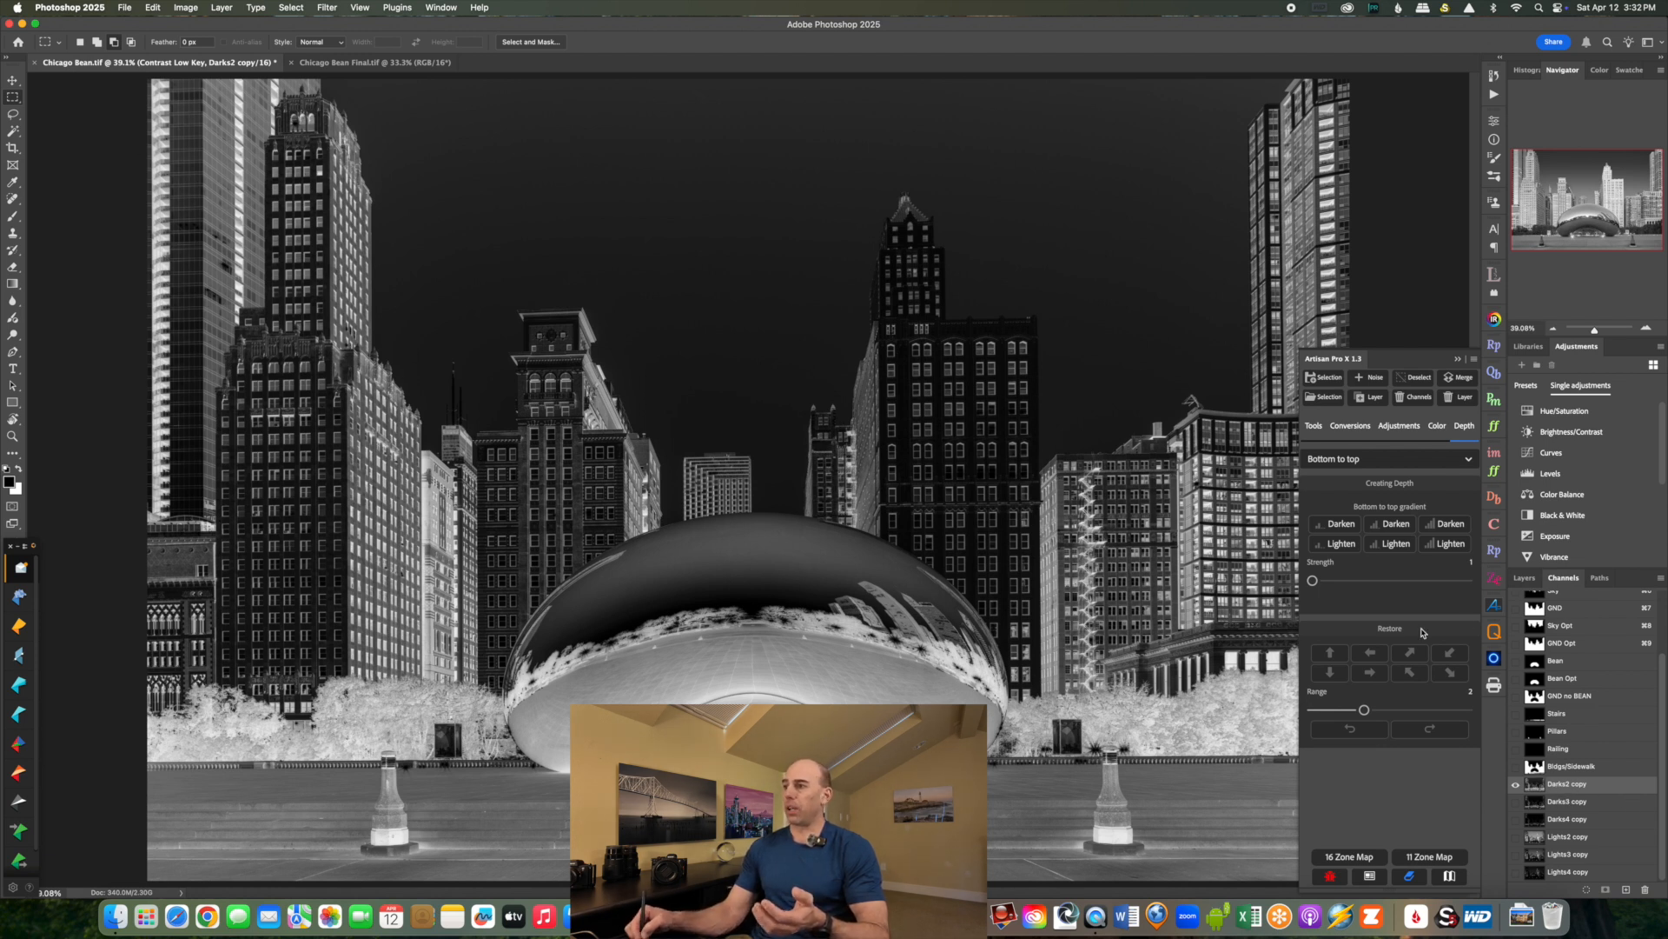
scroll(1643, 684, up, 5)
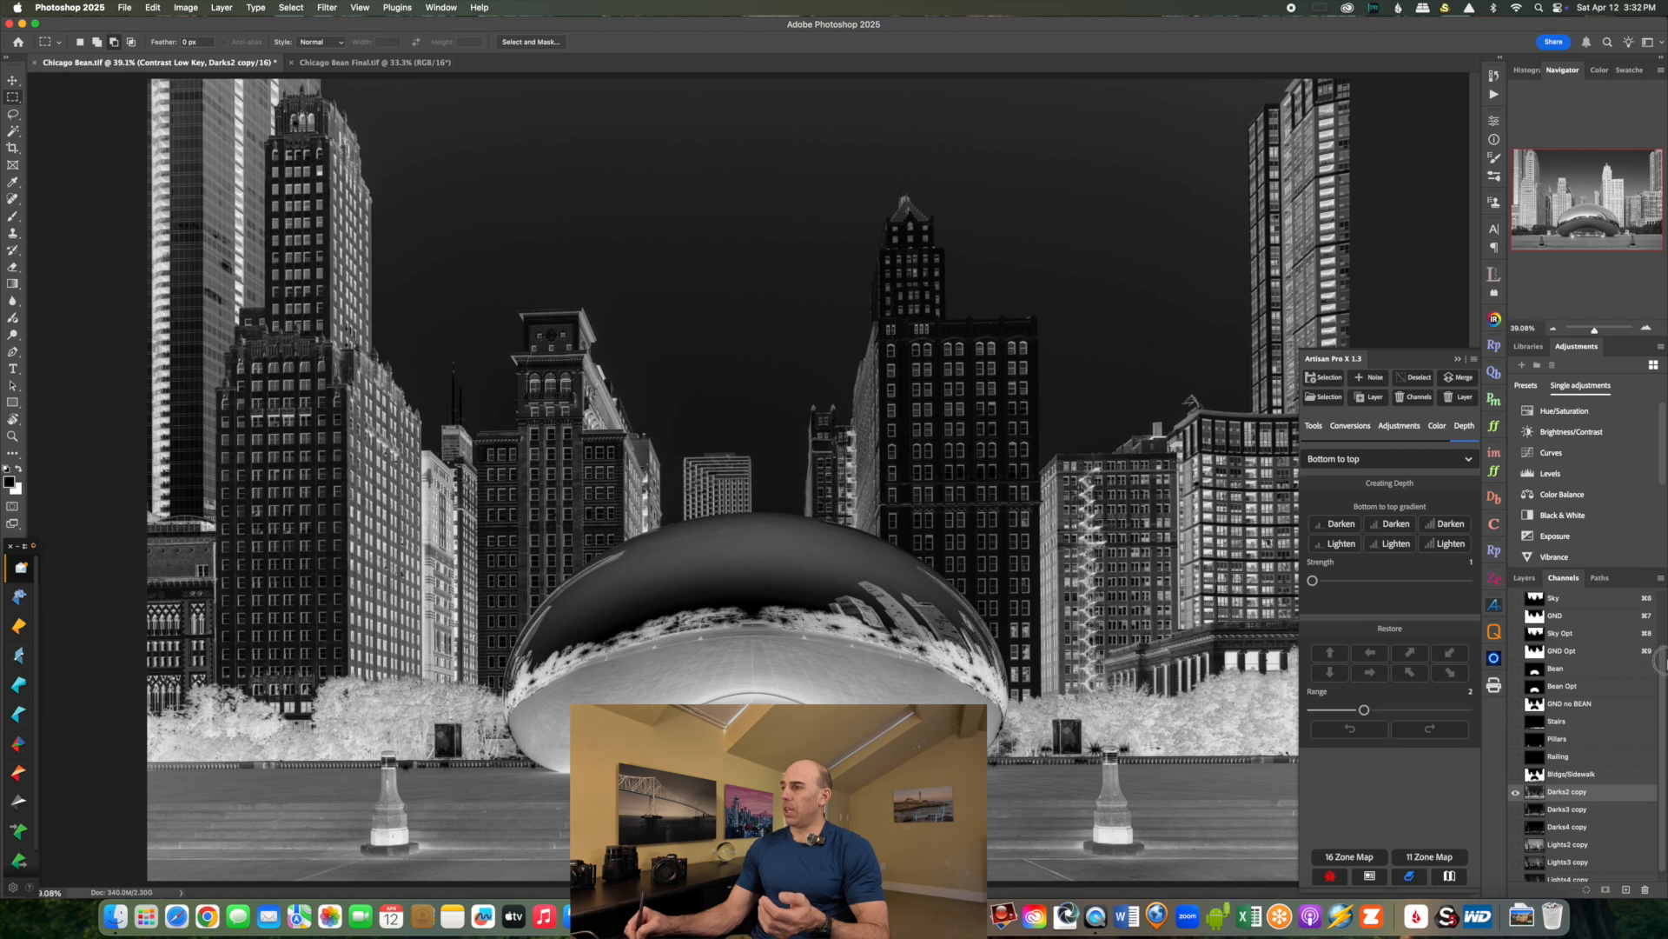
click(1580, 605)
click(1538, 581)
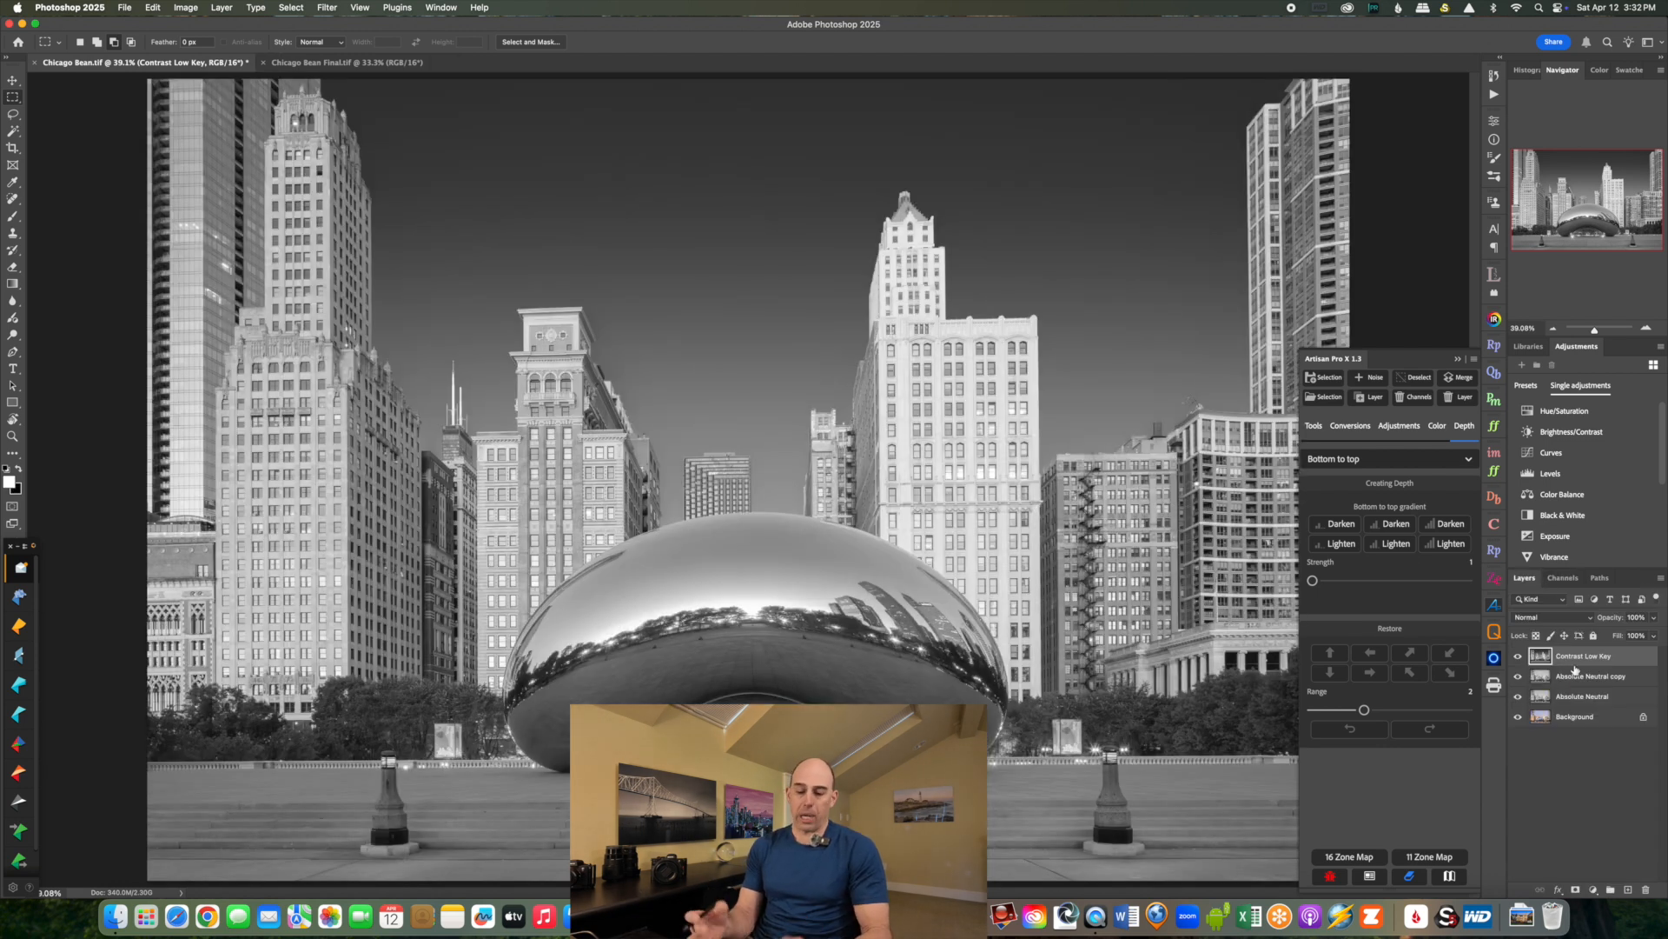
Stamp all visible layers into a new layer and load the Bldgs/Sidewalk channel as a new selection.
key(super+alt+shift+e)
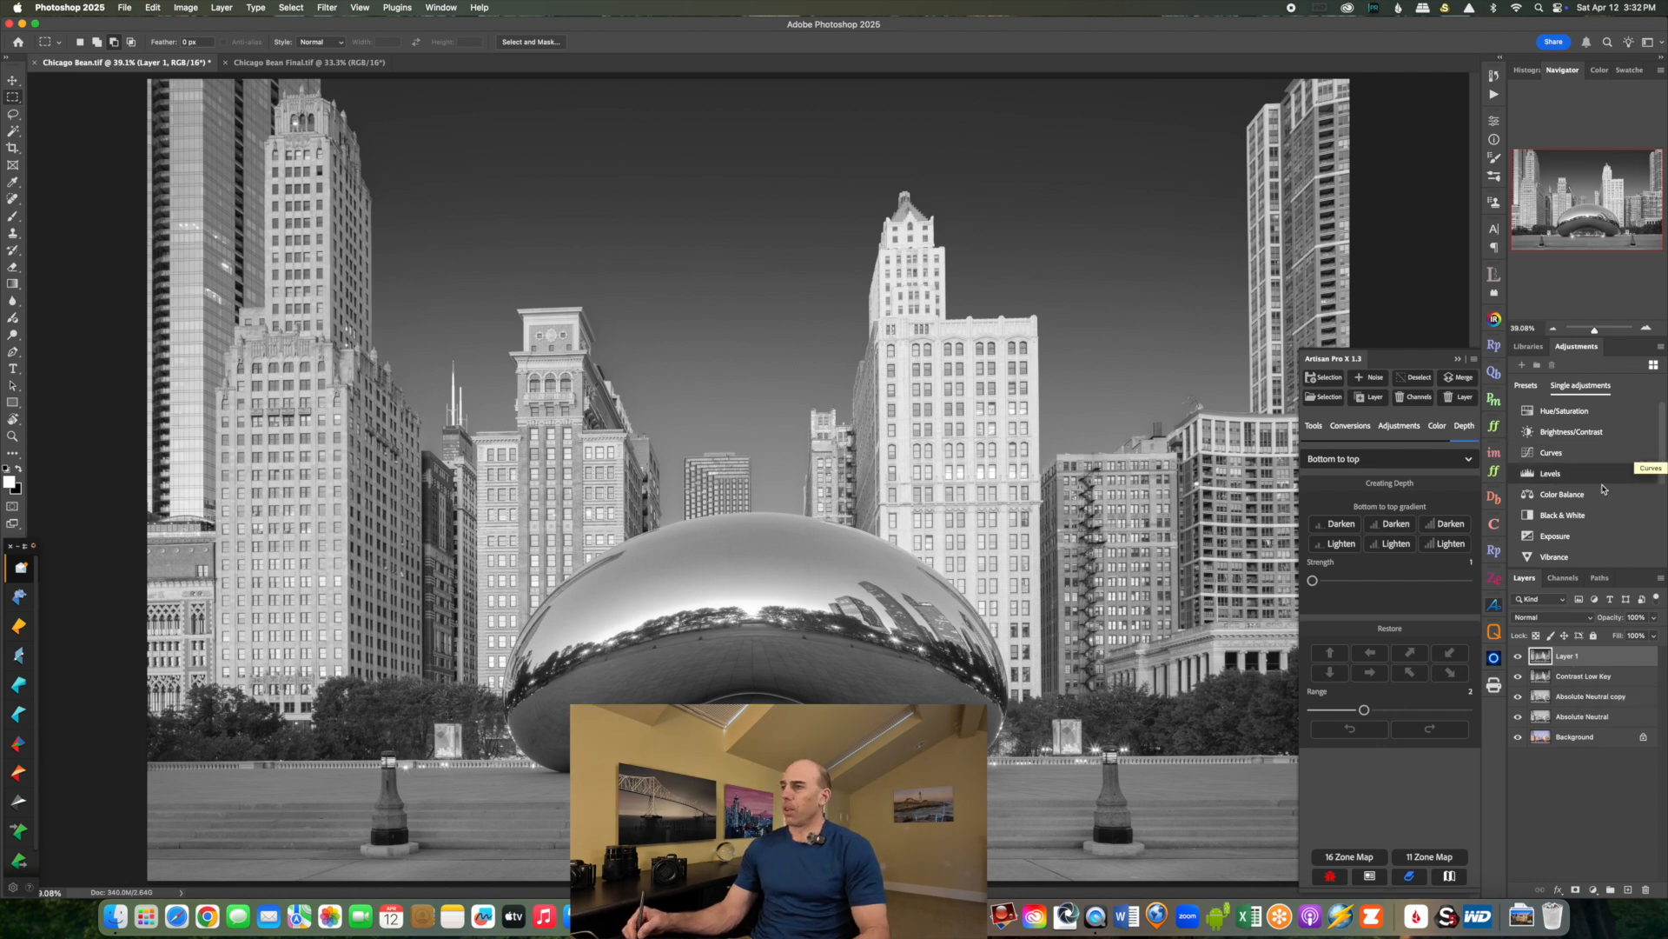
click(1324, 396)
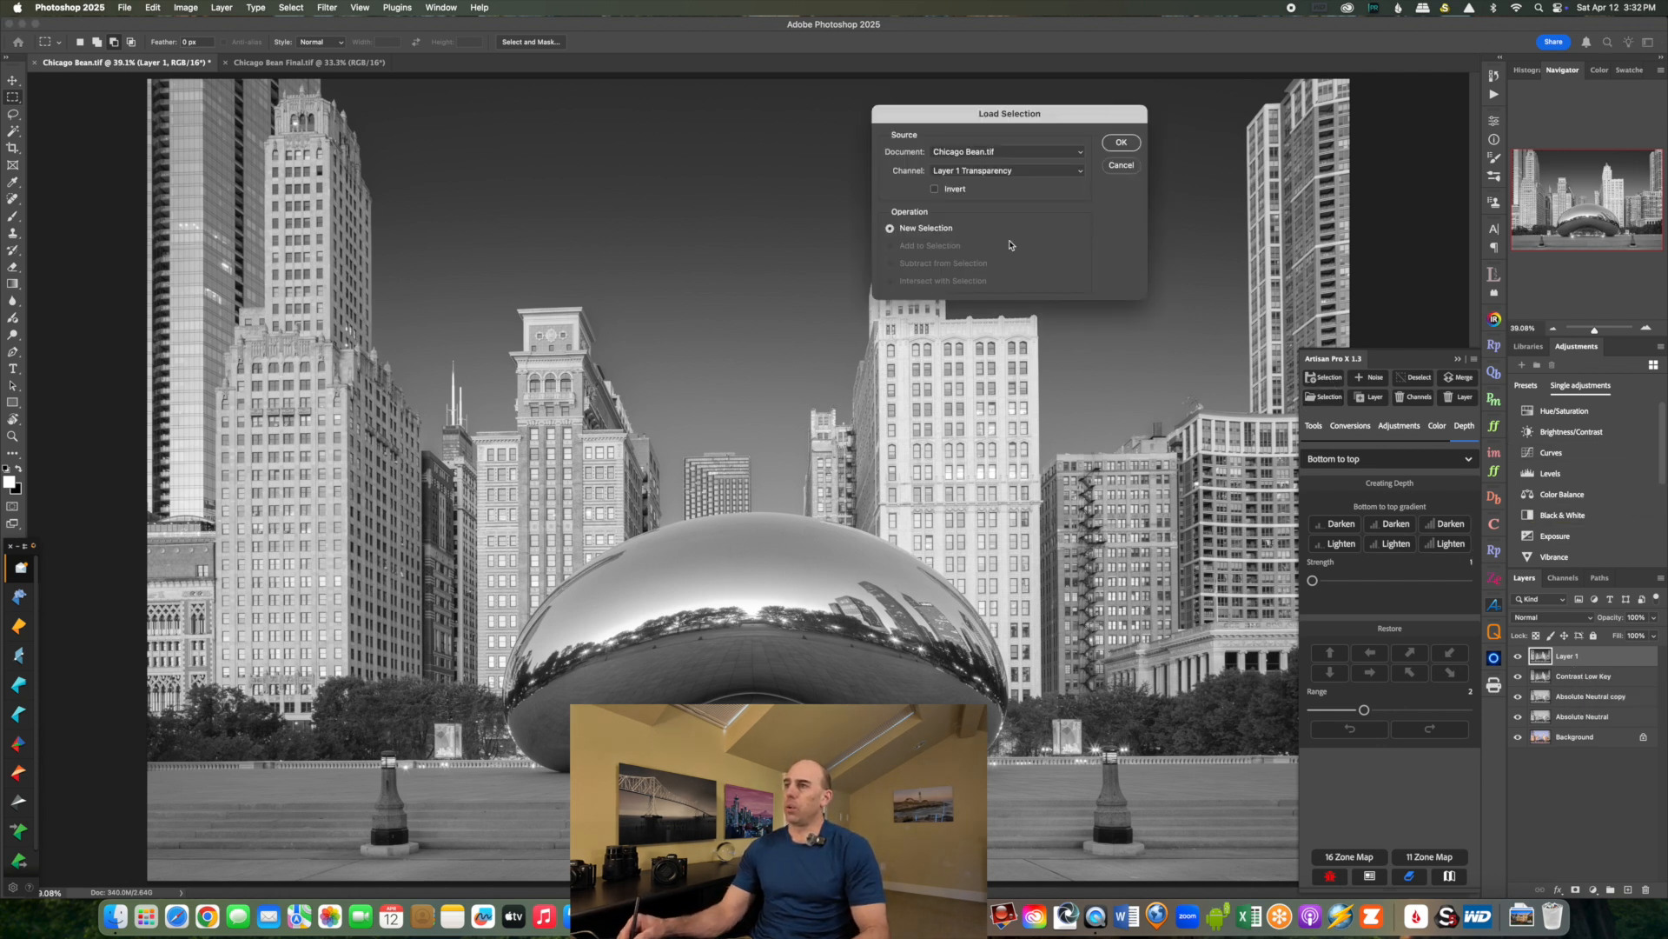
click(1013, 171)
click(990, 333)
click(1120, 151)
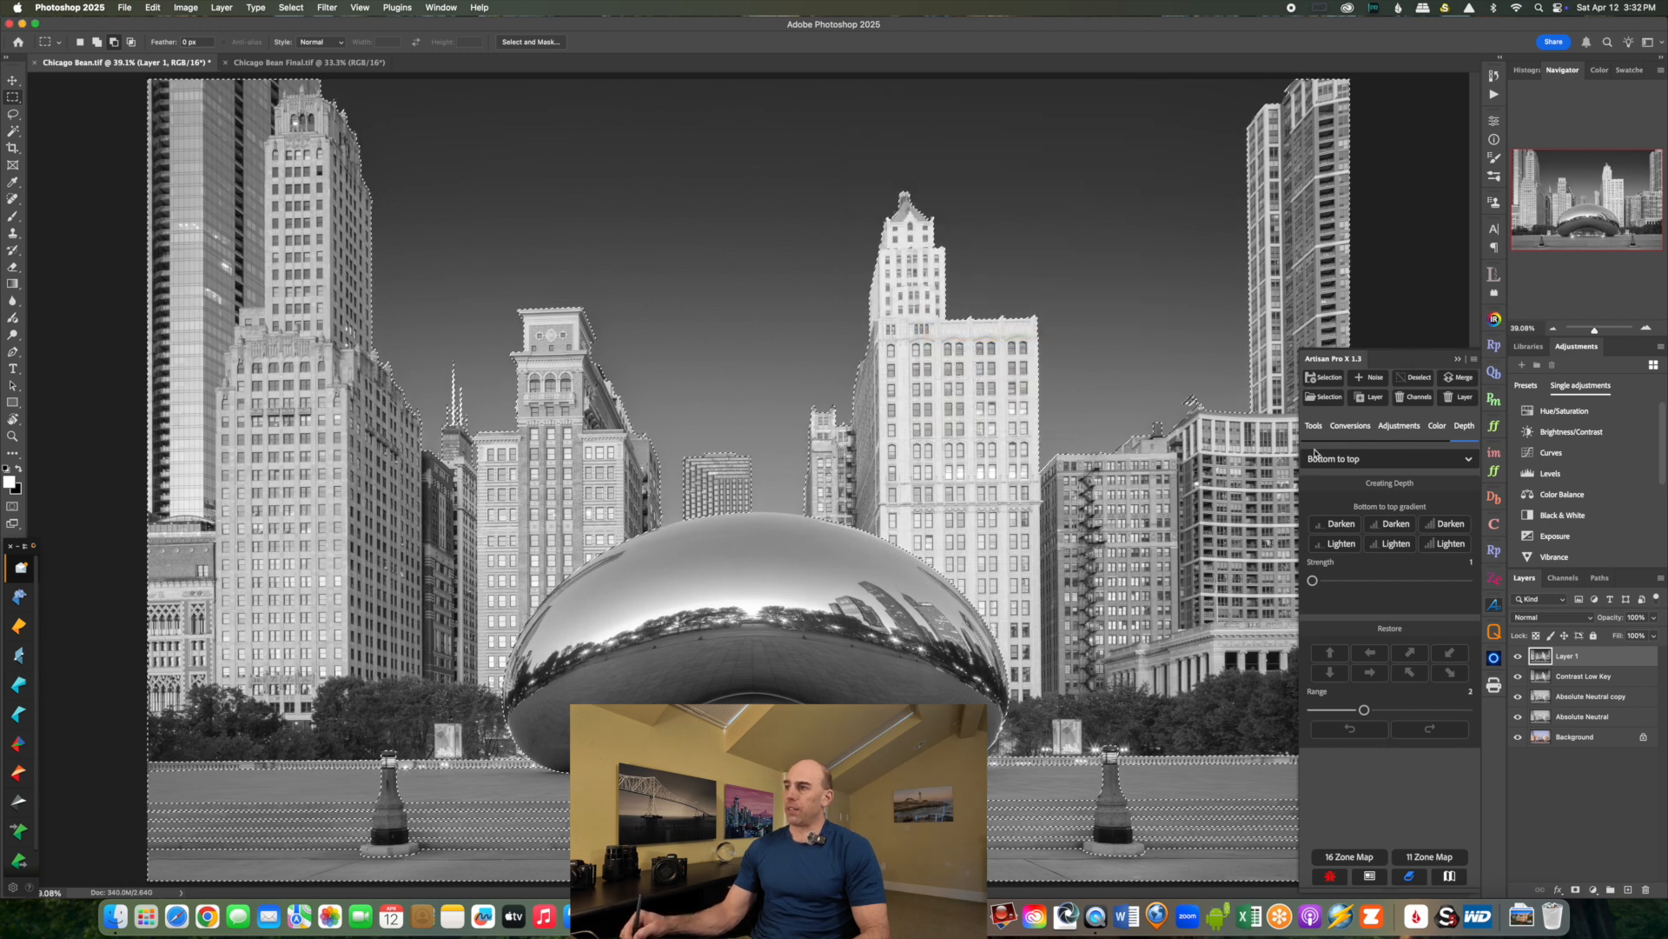
Intersect the buildings and sidewalk selection with the Darks2 copy channel.
click(1329, 398)
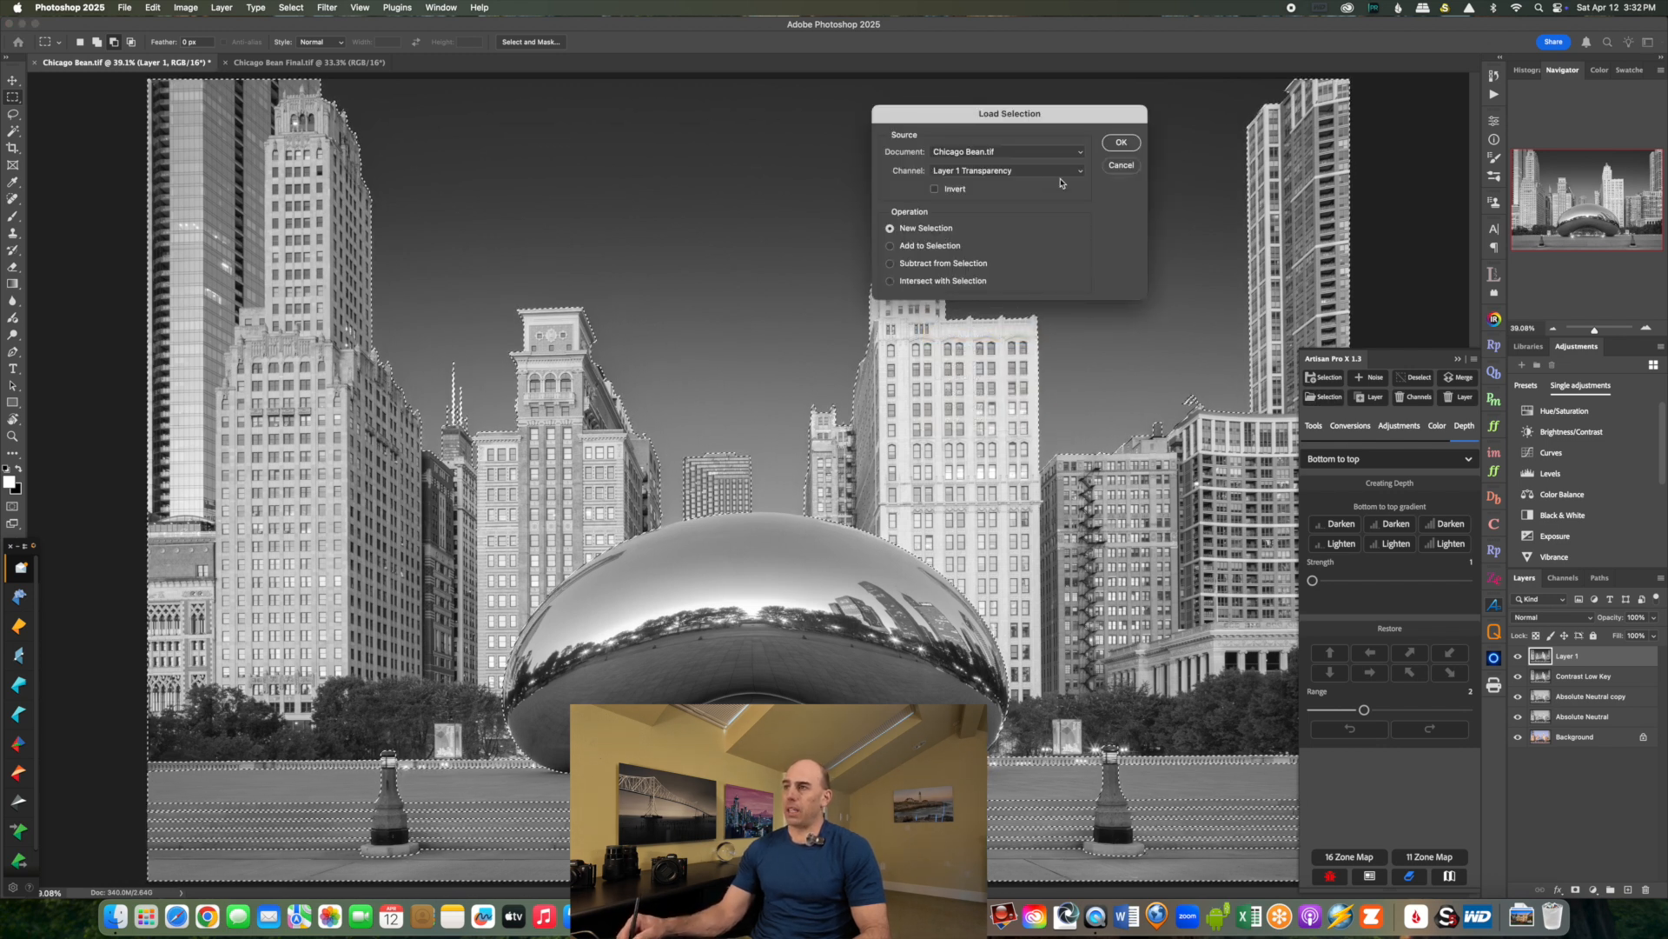
click(1034, 170)
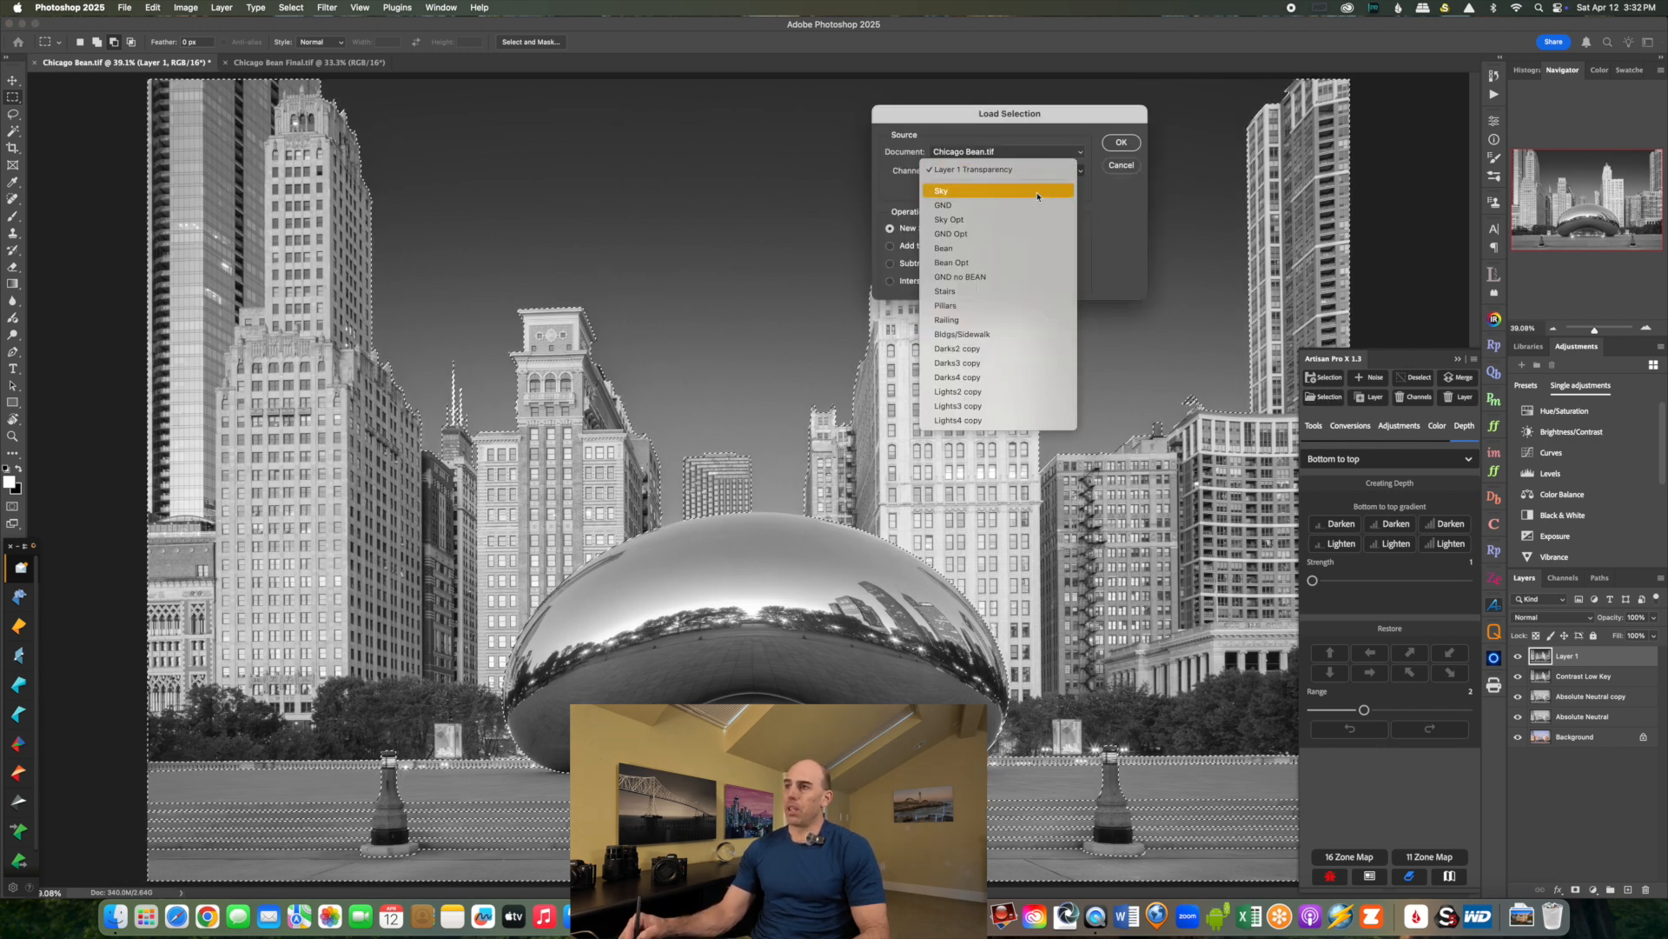
click(983, 348)
click(944, 282)
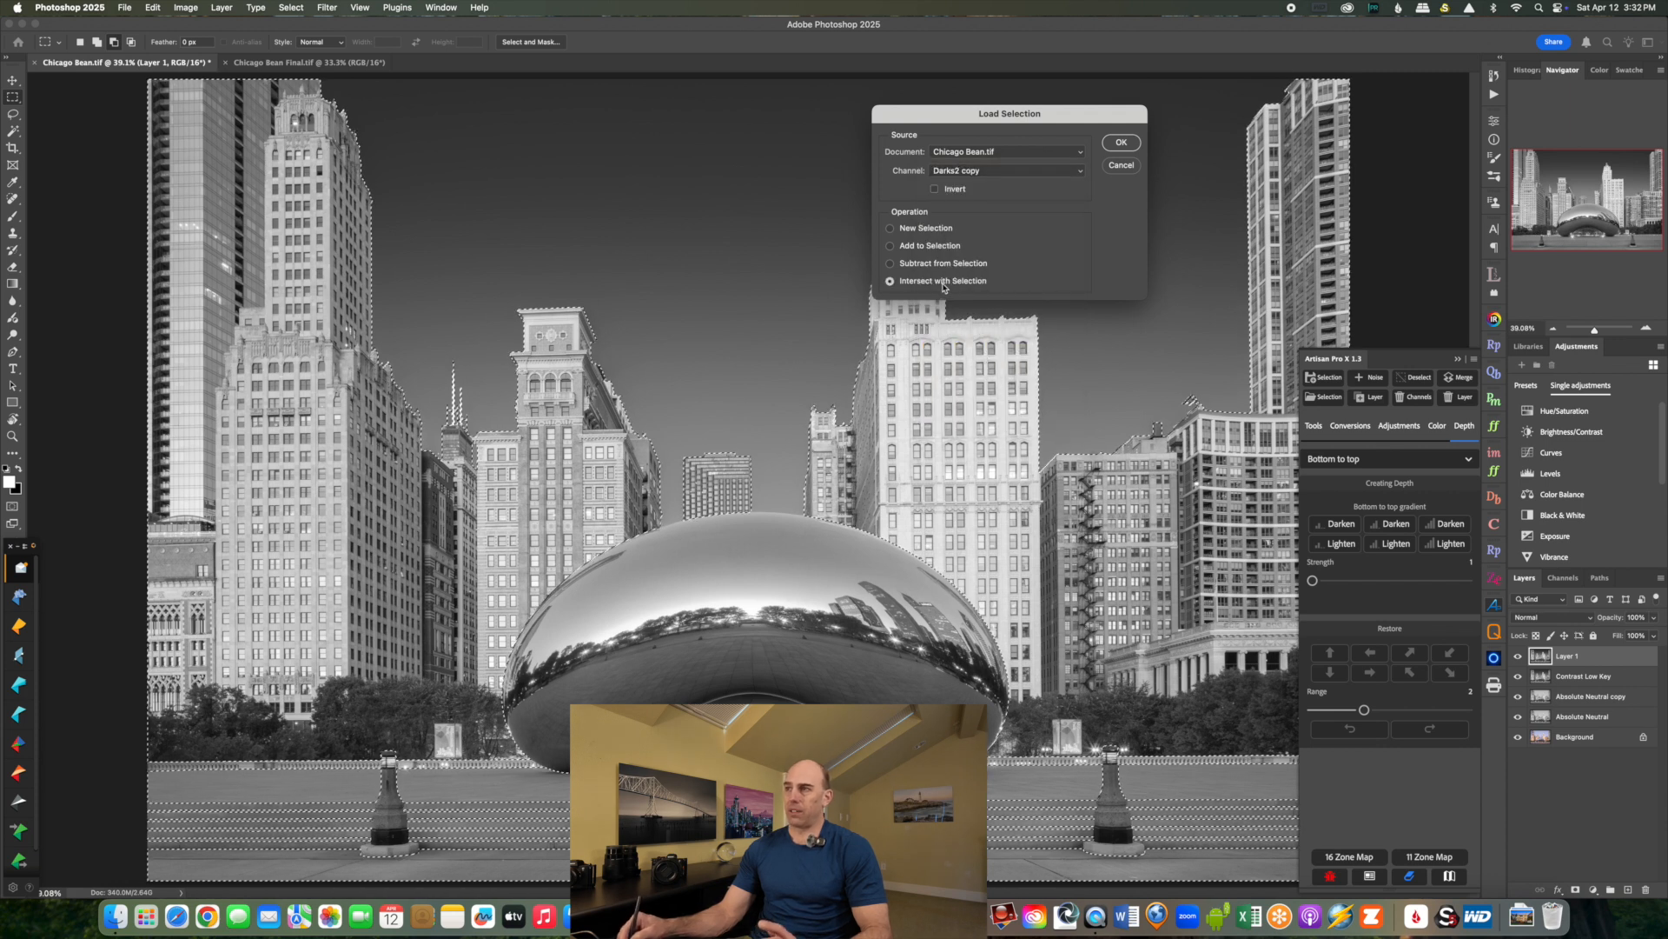
click(1122, 143)
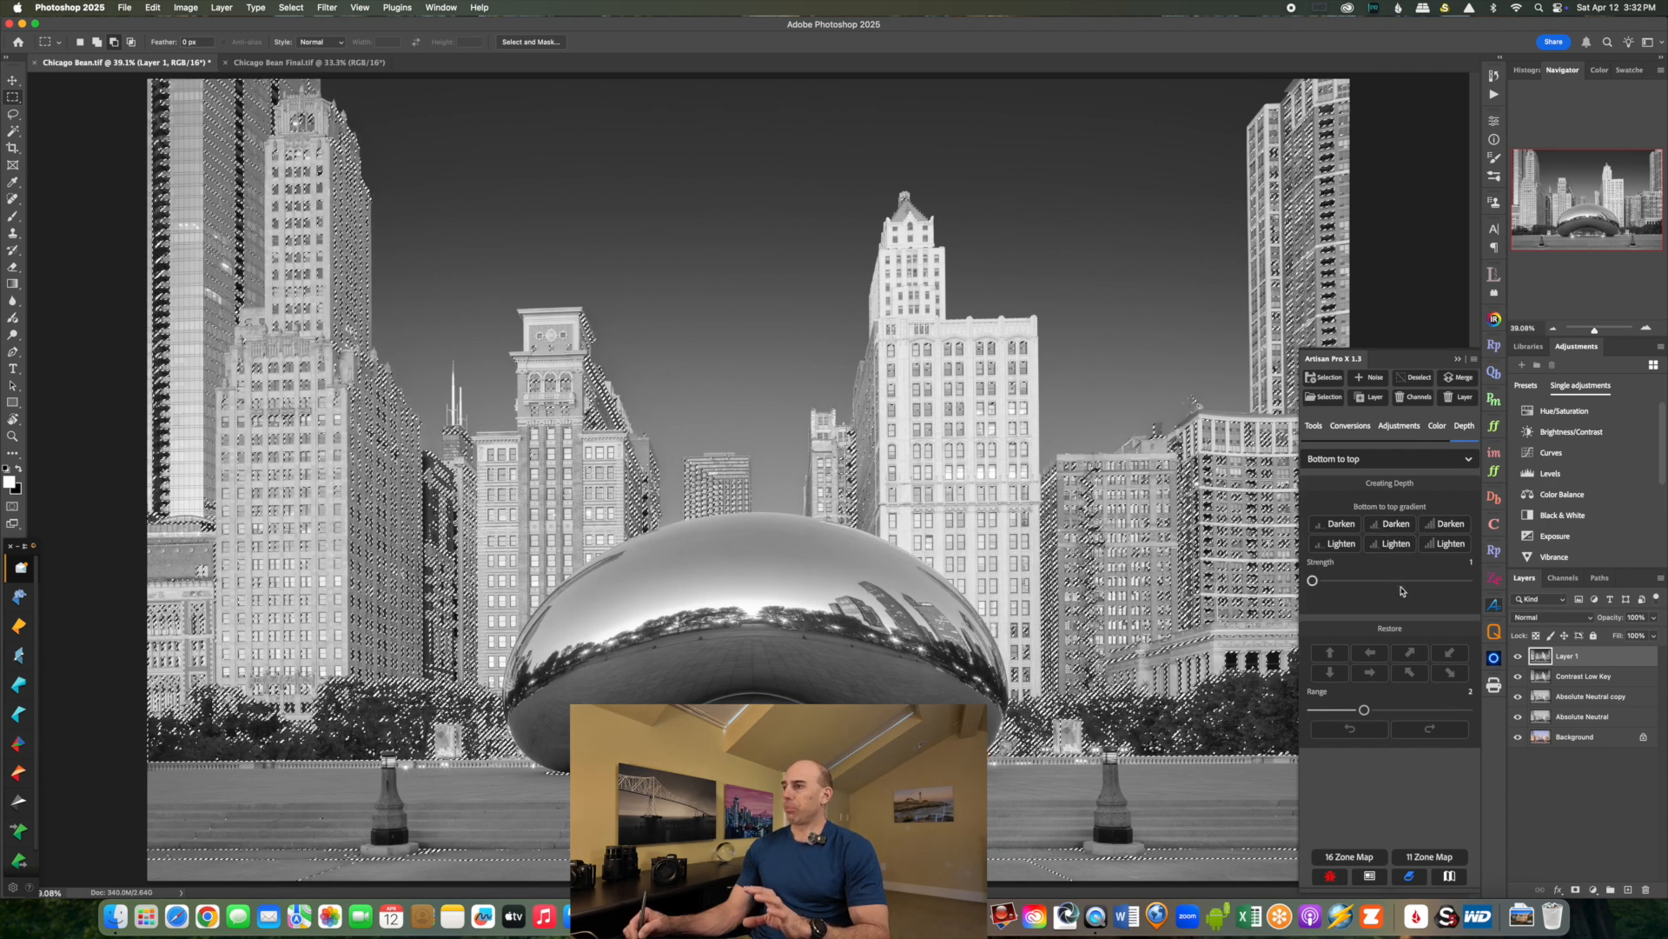
Darken the selected shadow areas of the buildings and sidewalk with the selective Pro Adjustments at strength 2.
click(1315, 426)
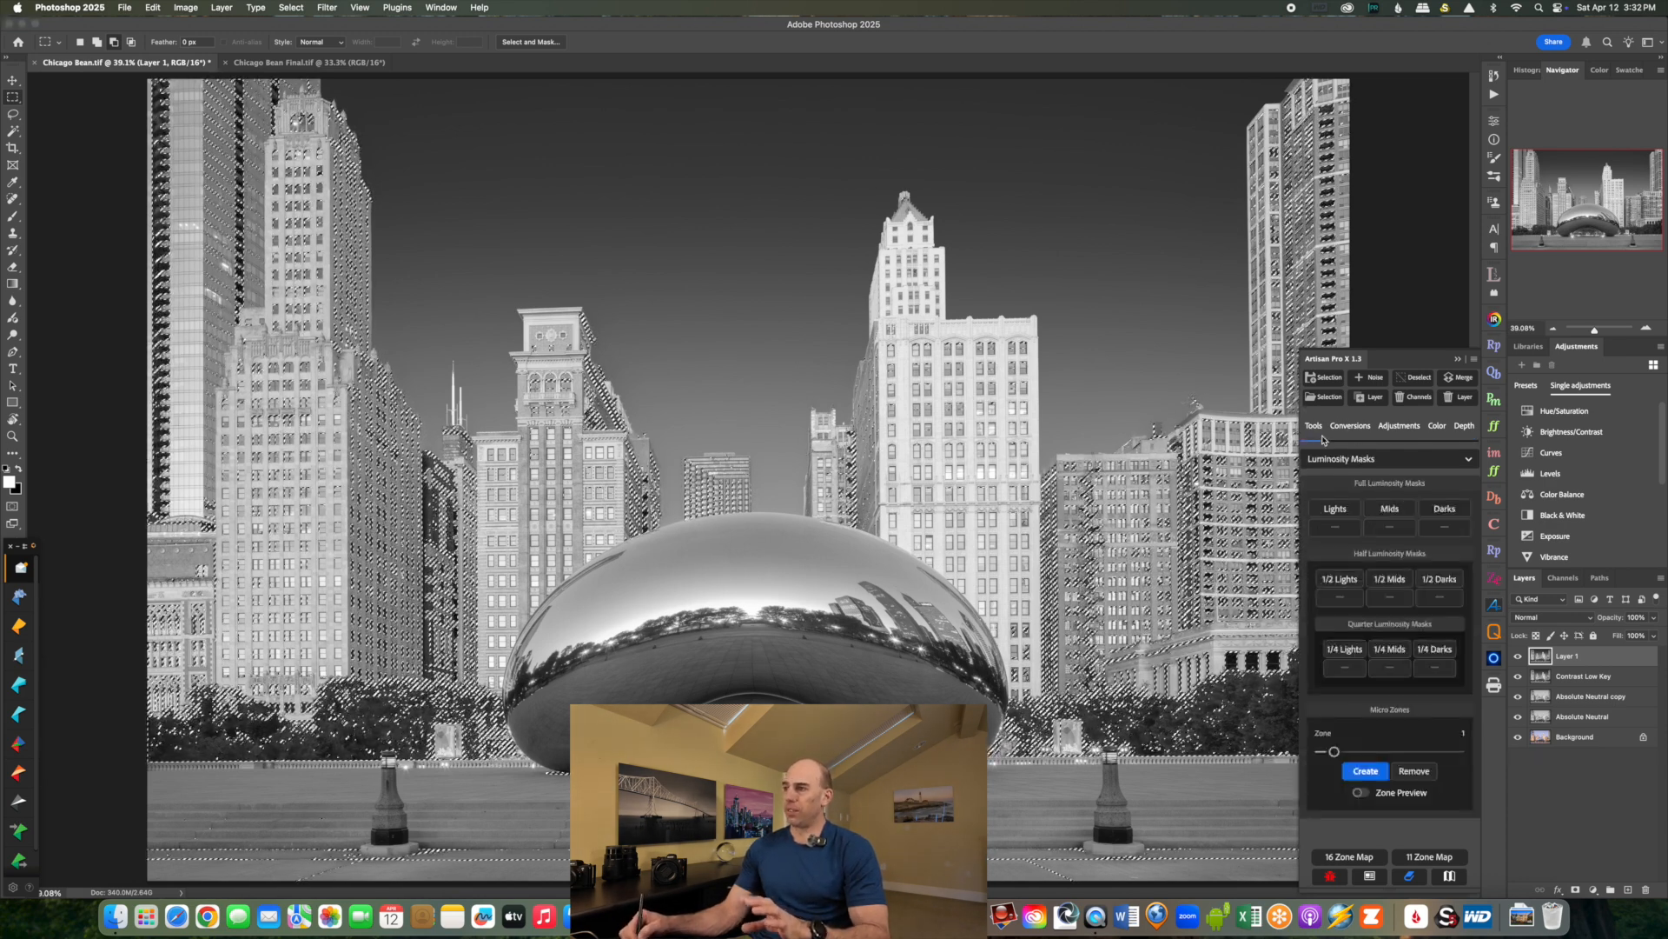
click(1362, 460)
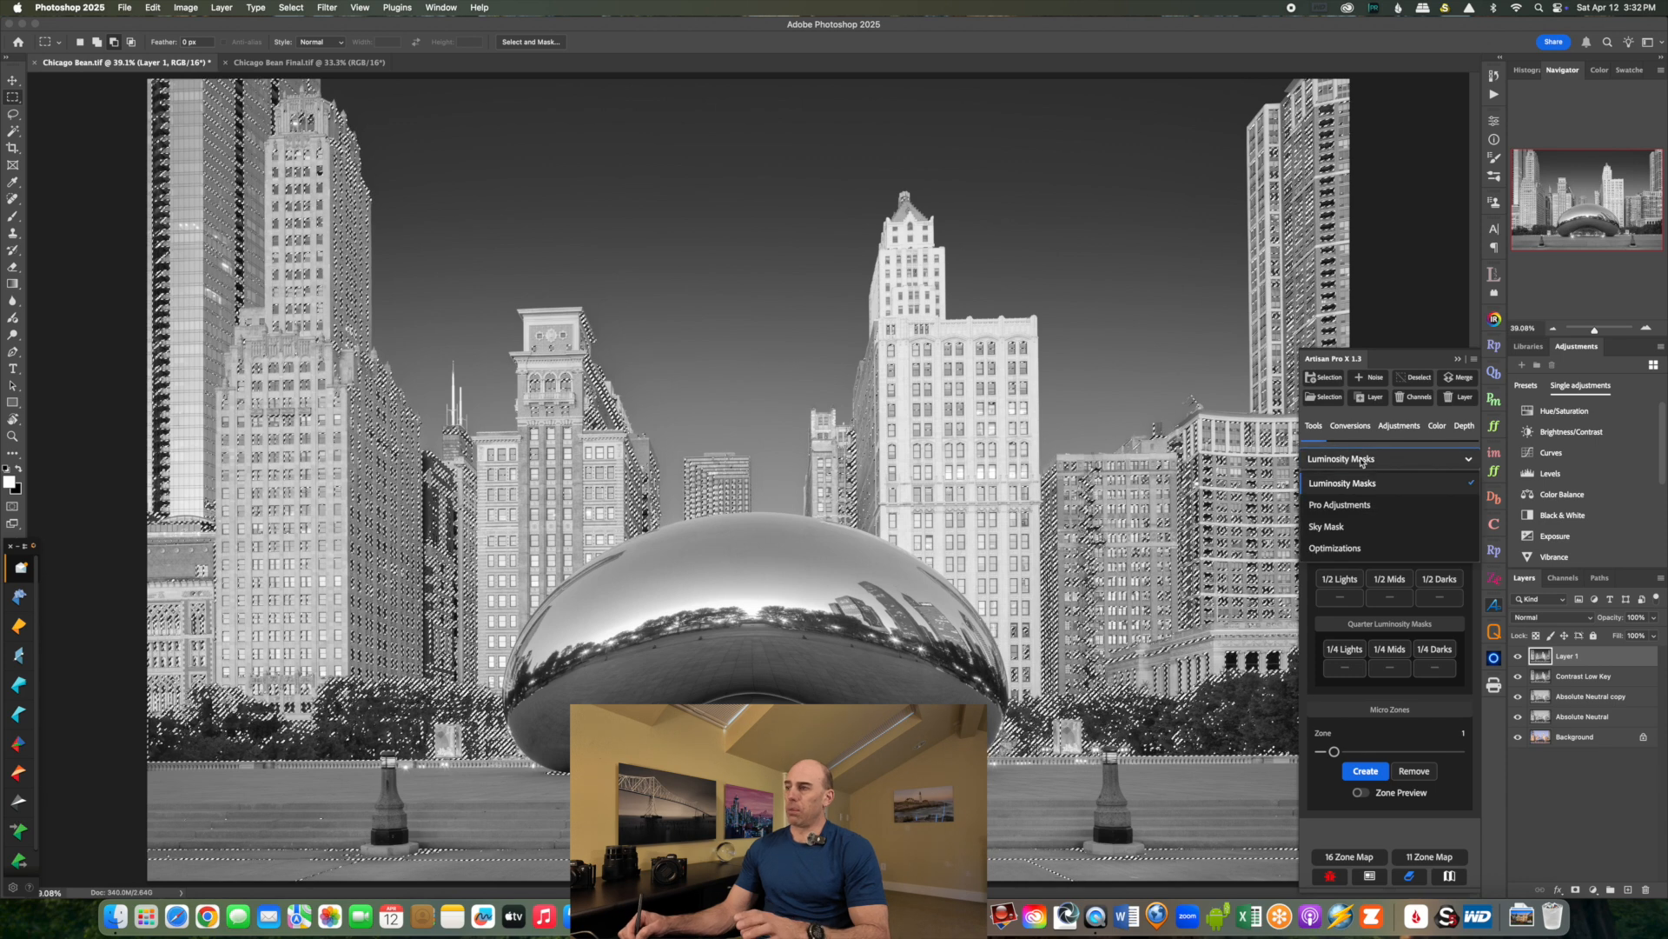
click(1355, 504)
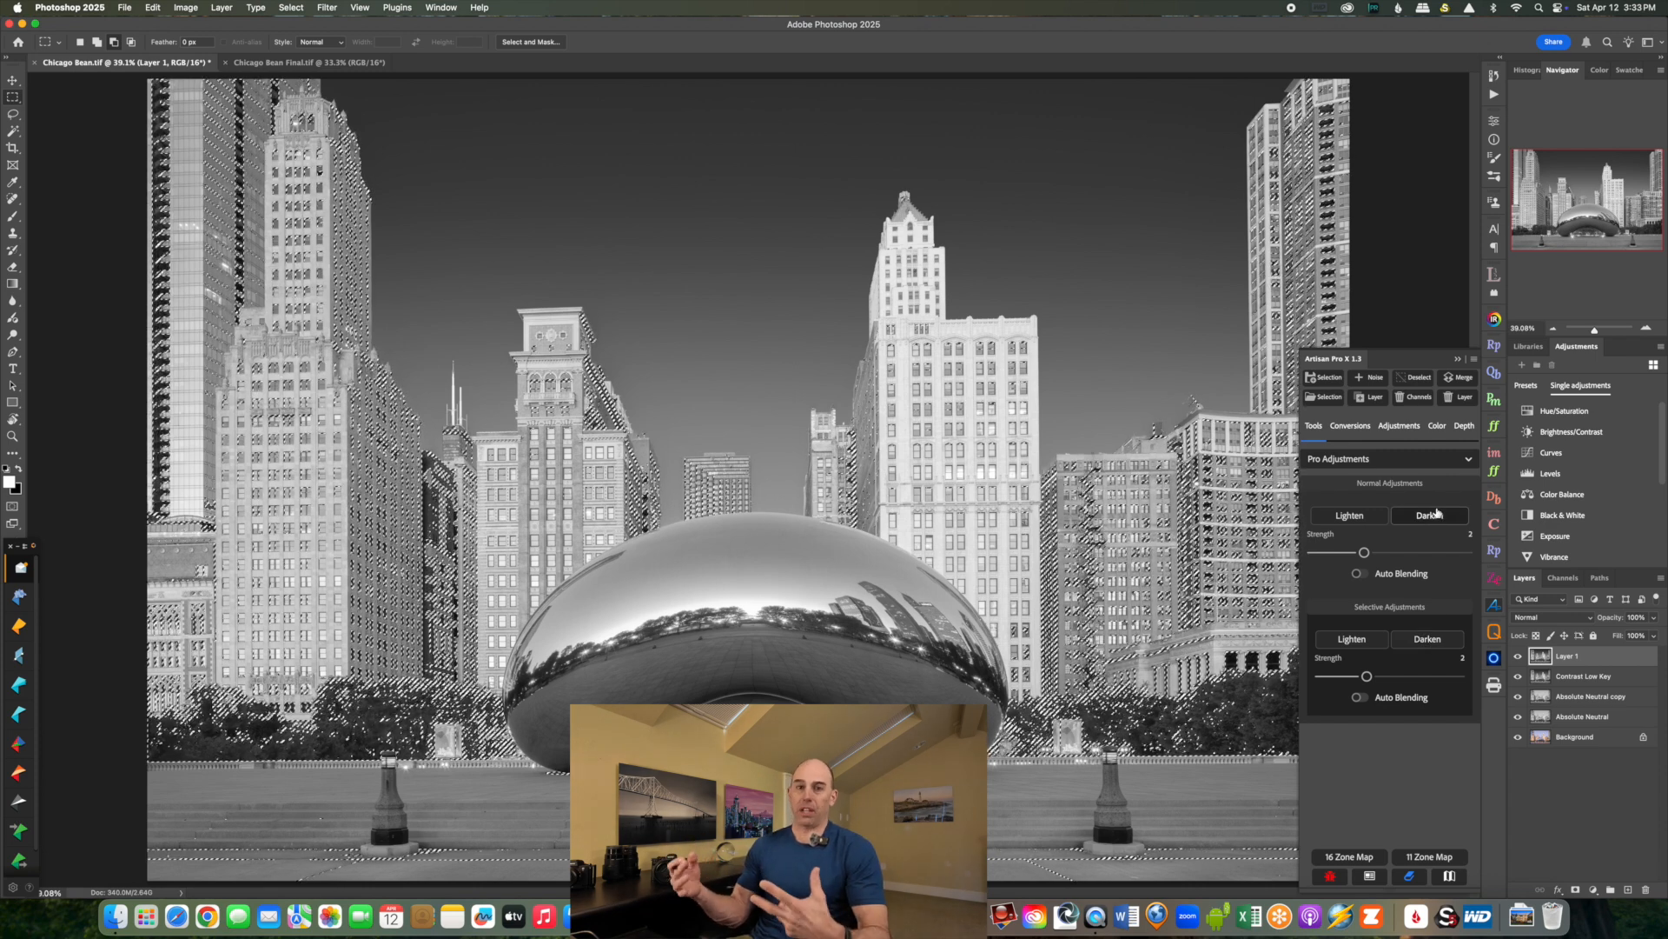
click(1426, 641)
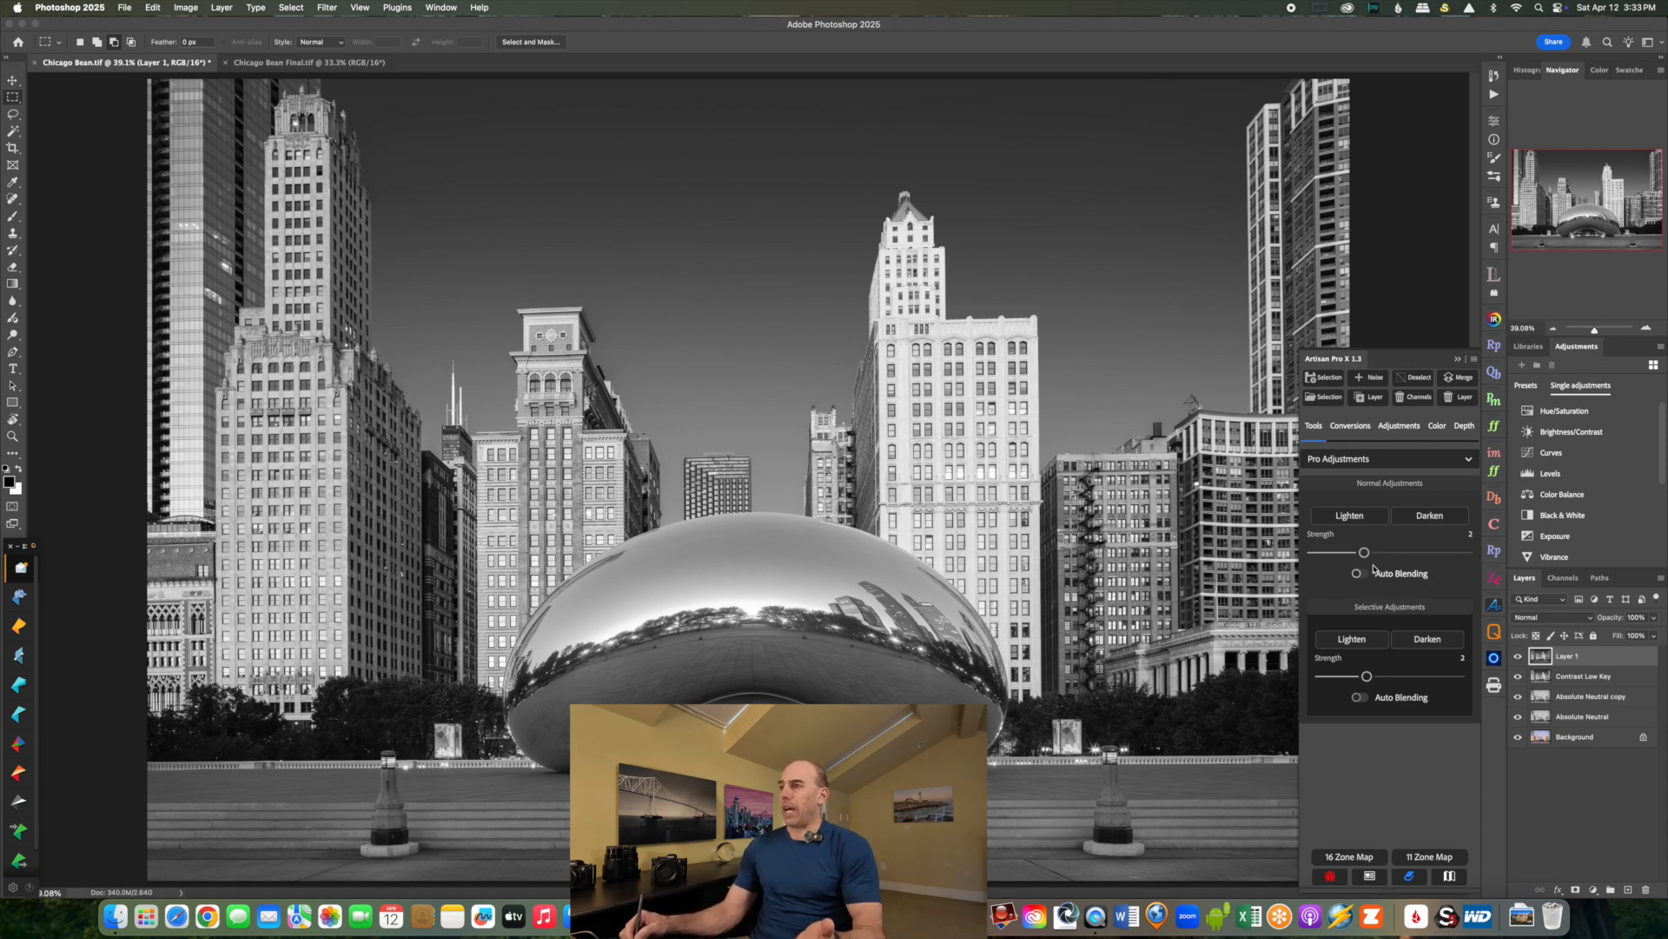
Examine the Darks4 copy and Darks3 copy channel masks, and return to the RGB composite and layers.
click(1563, 578)
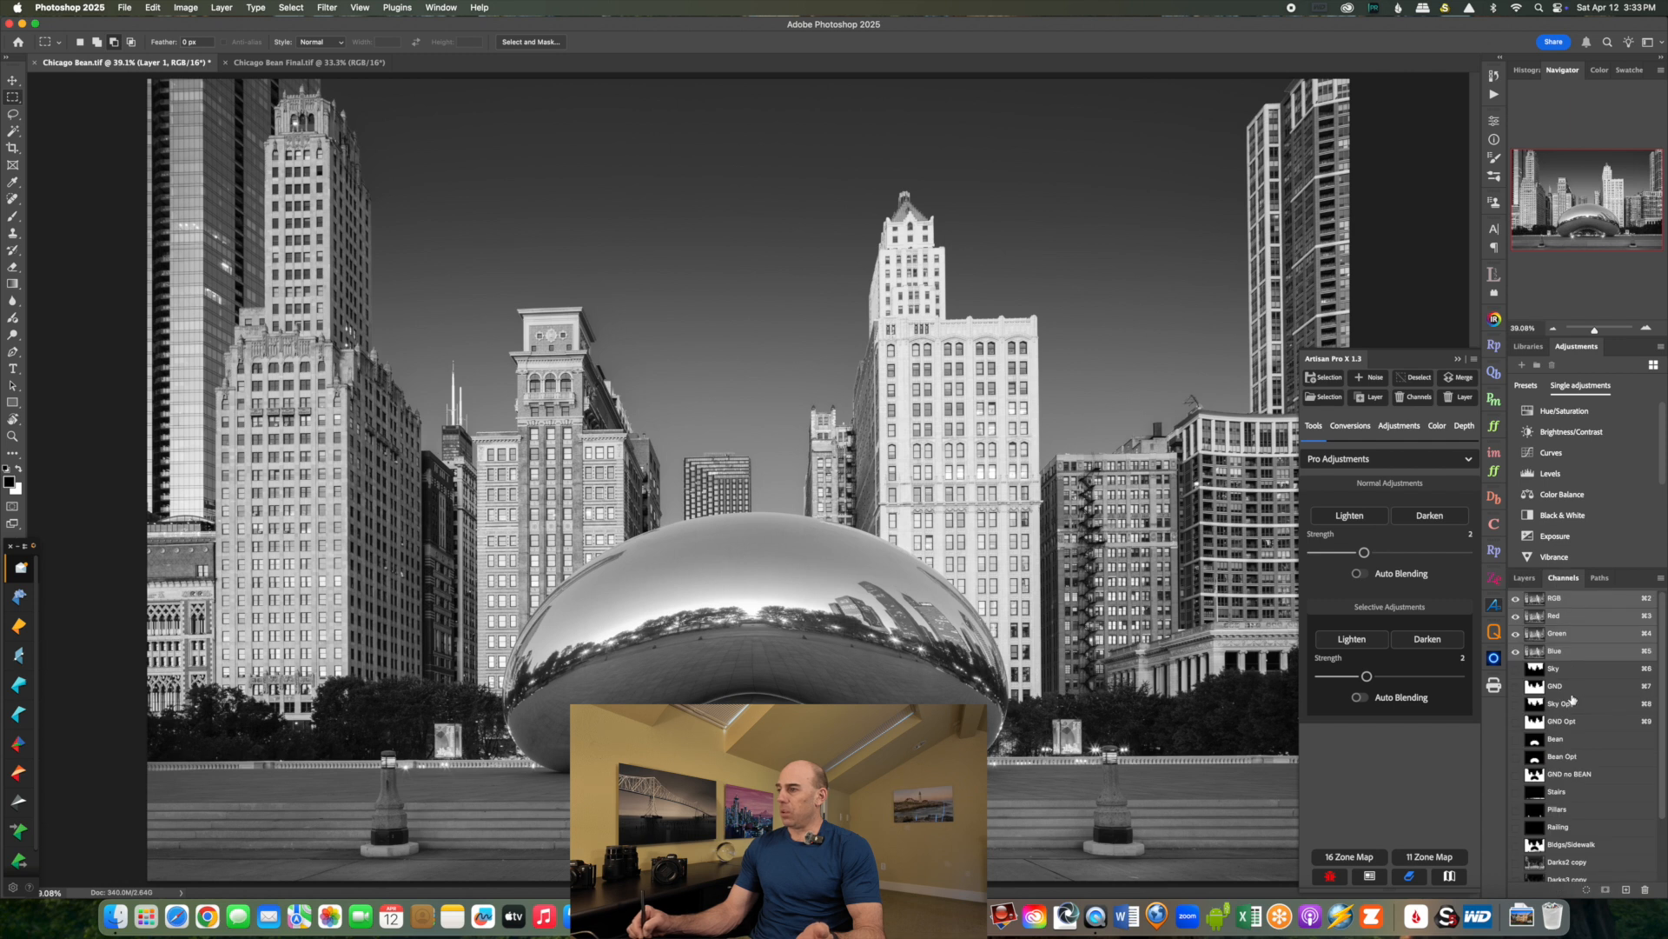
scroll(1582, 765, down, 3)
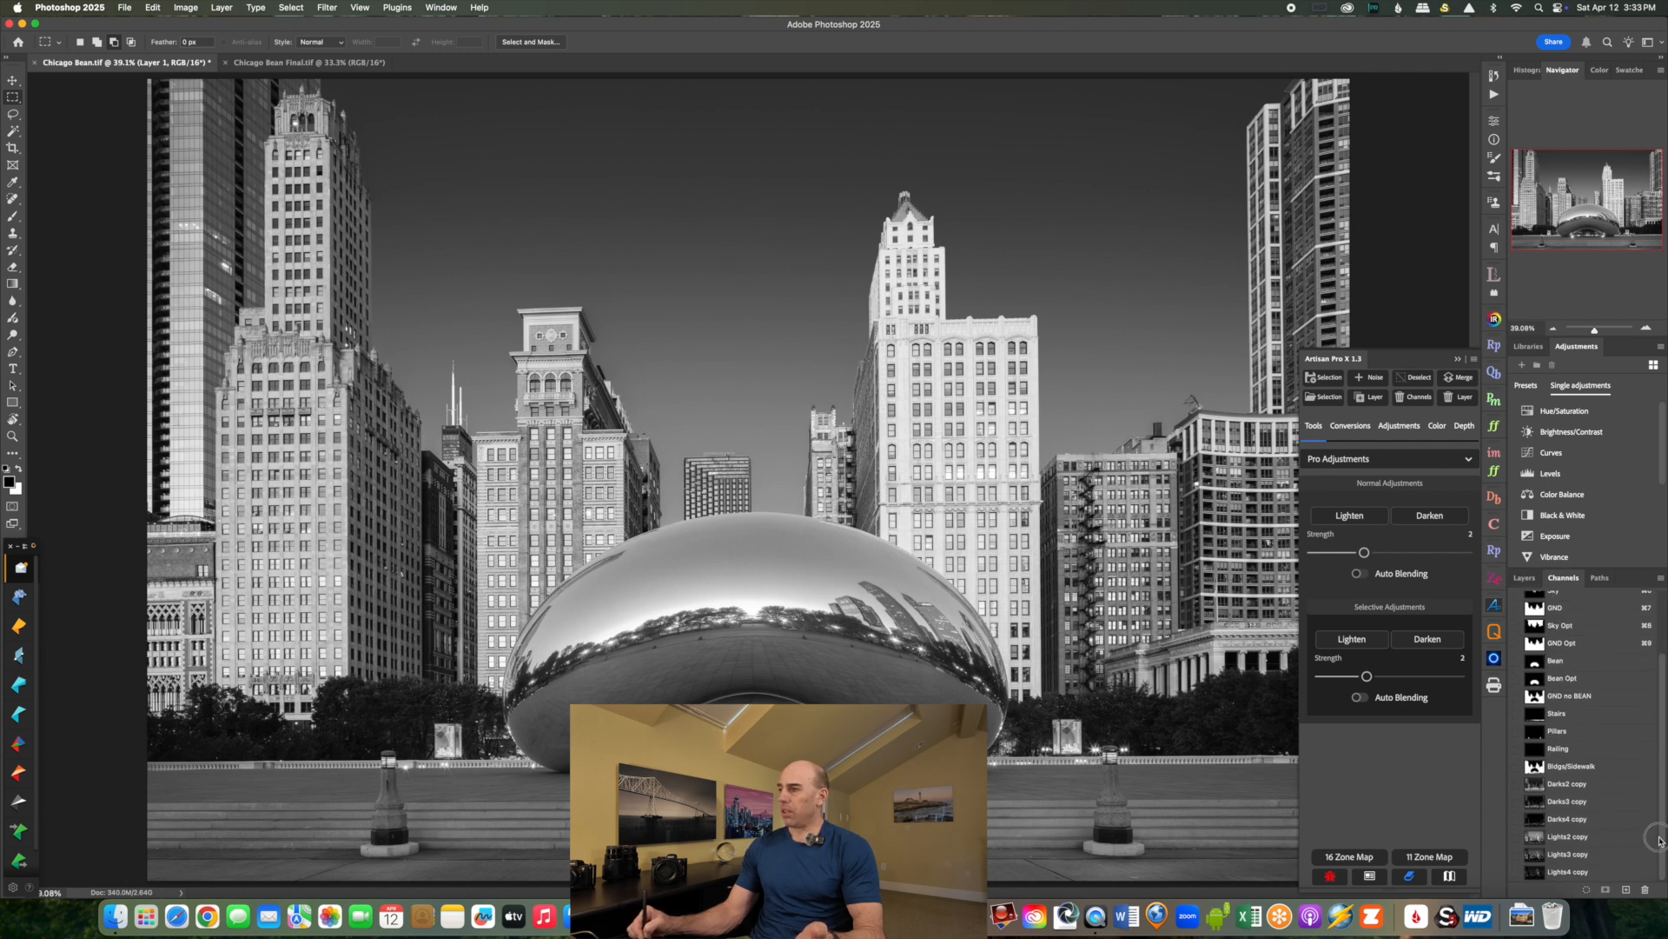
click(1568, 819)
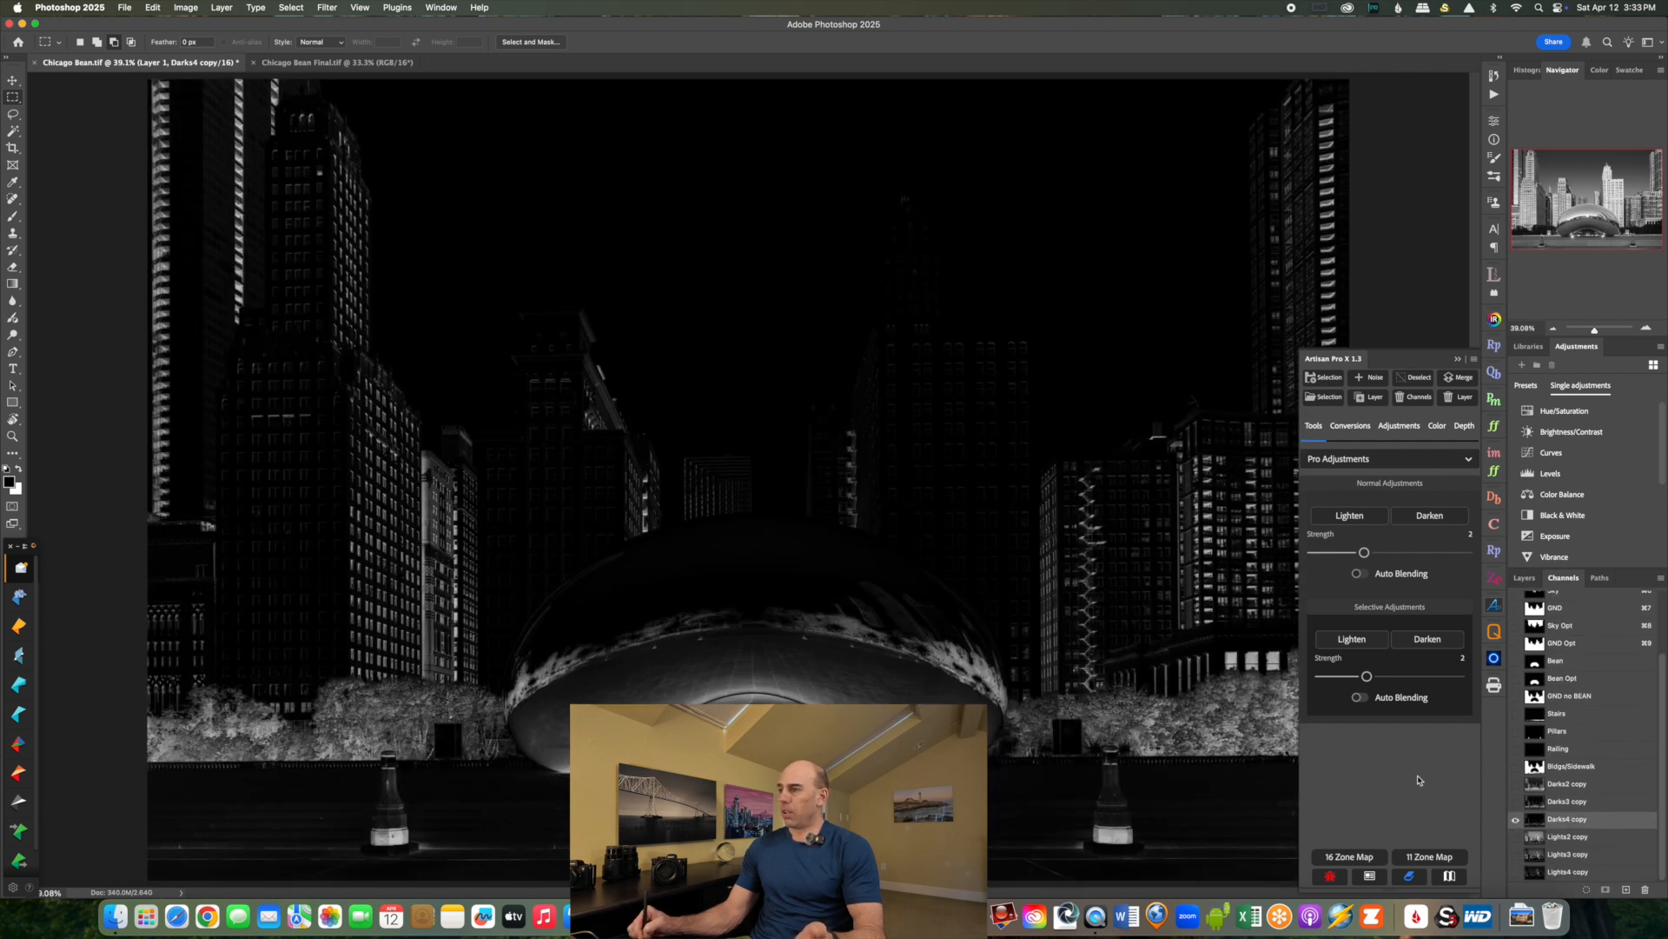
click(1561, 801)
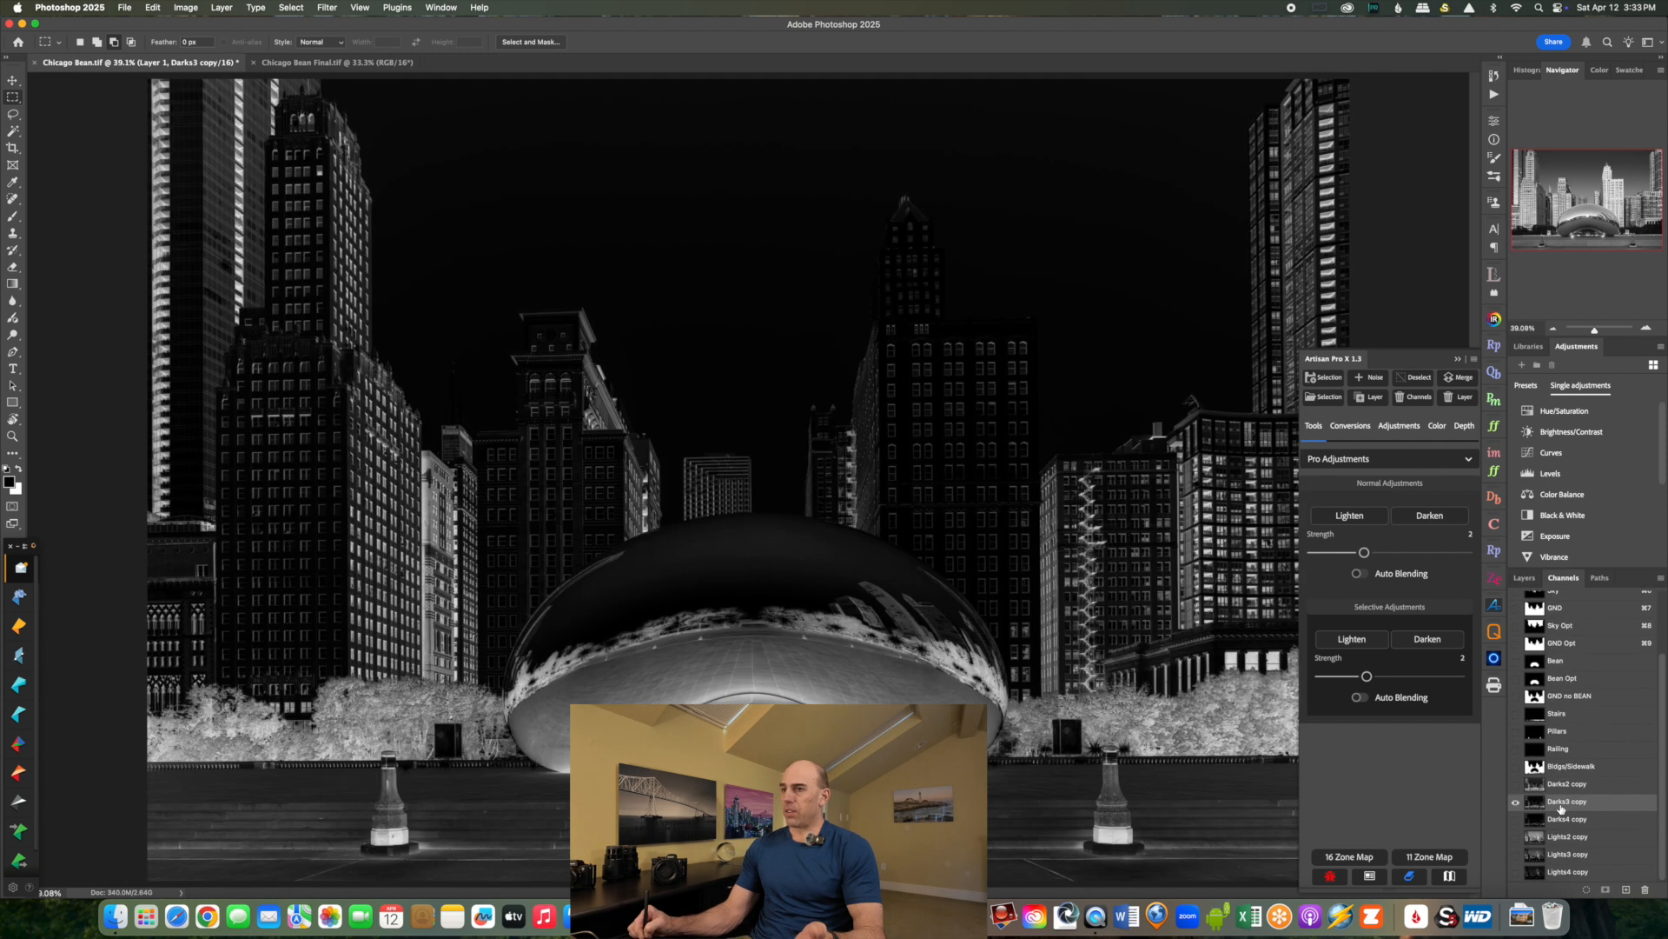
click(1542, 819)
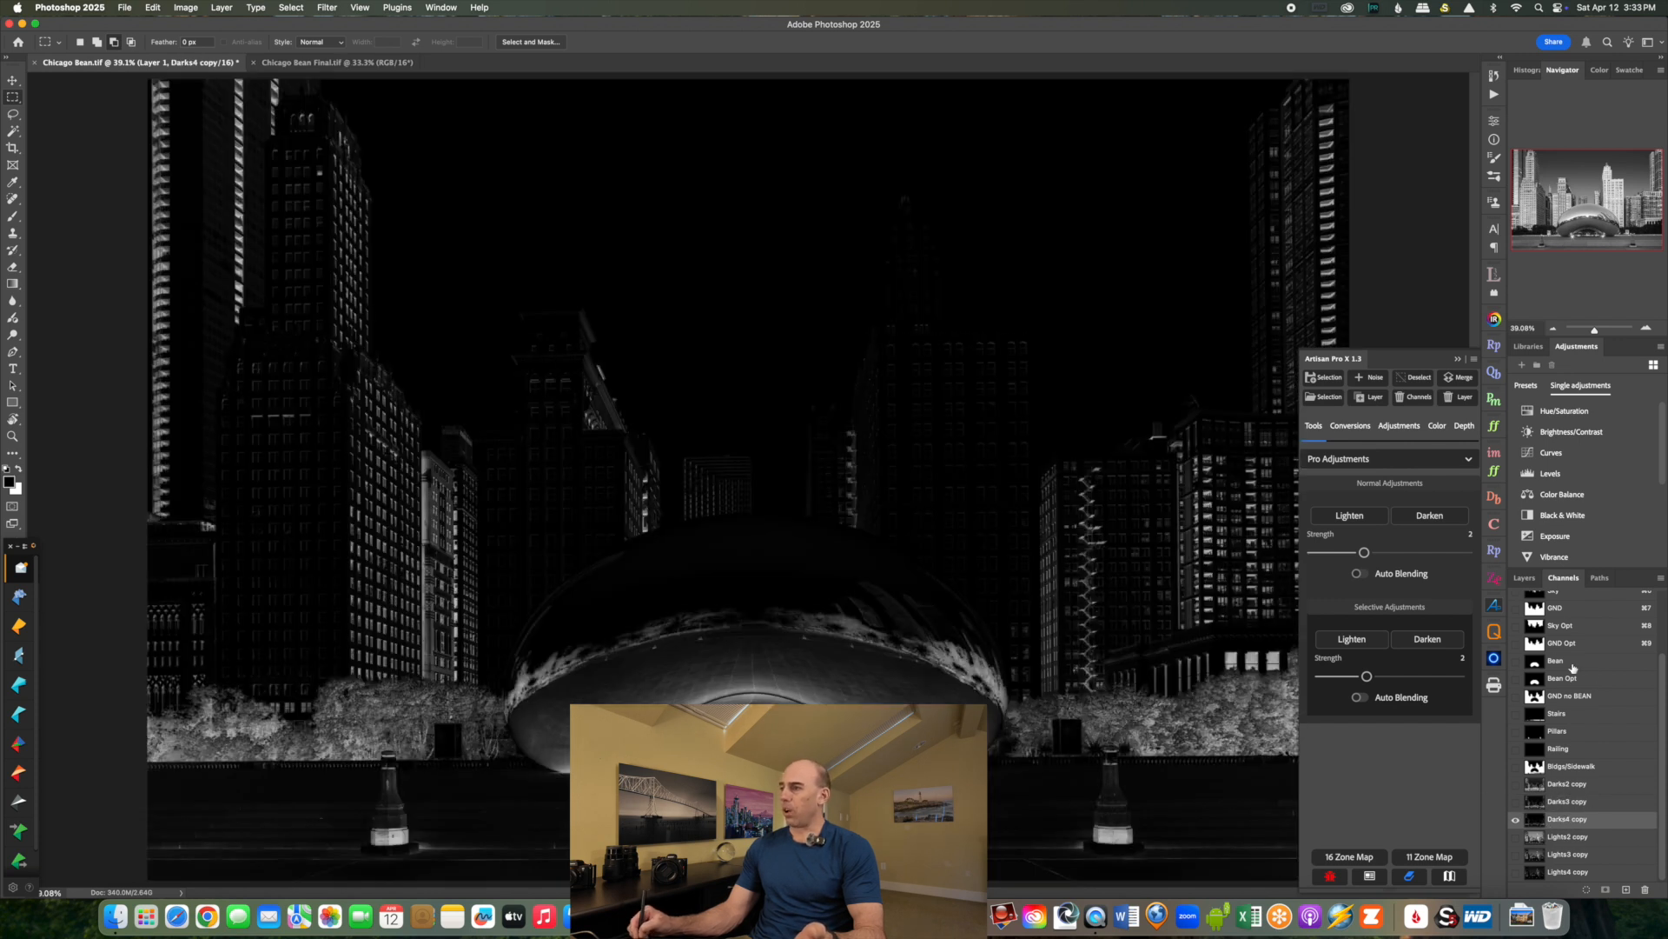
drag(1663, 724, 1659, 610)
click(1574, 599)
click(1523, 579)
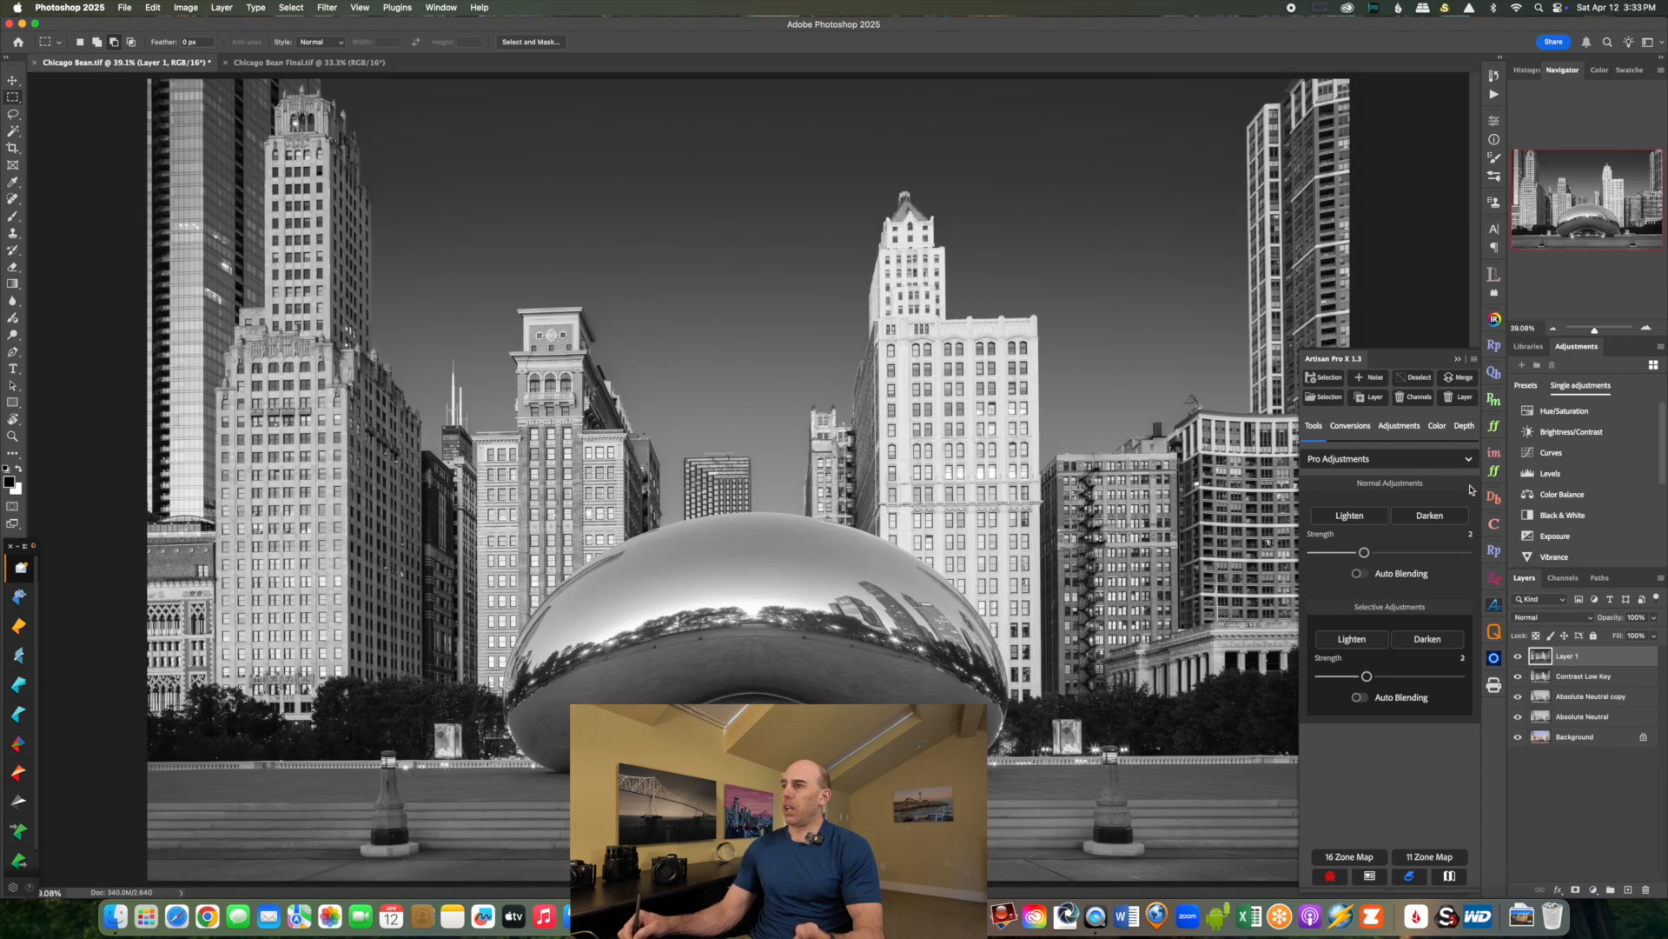
Load the Bldgs/Sidewalk channel as a new selection and intersect it with the Darks2 copy channel.
click(1326, 399)
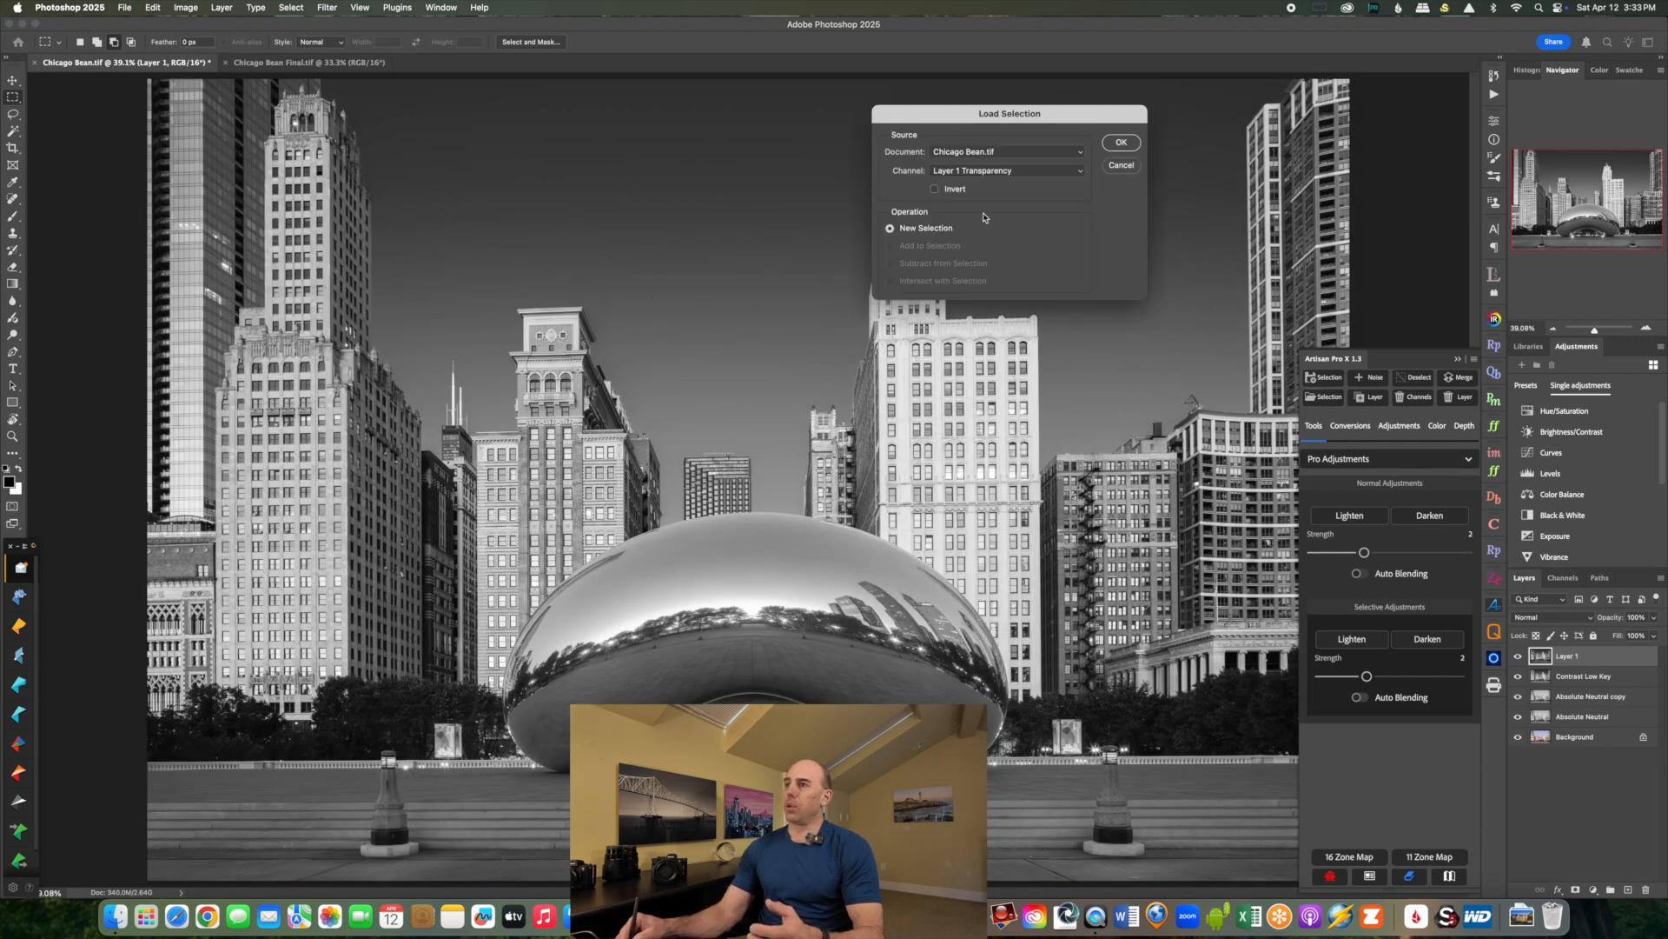
click(994, 168)
click(990, 336)
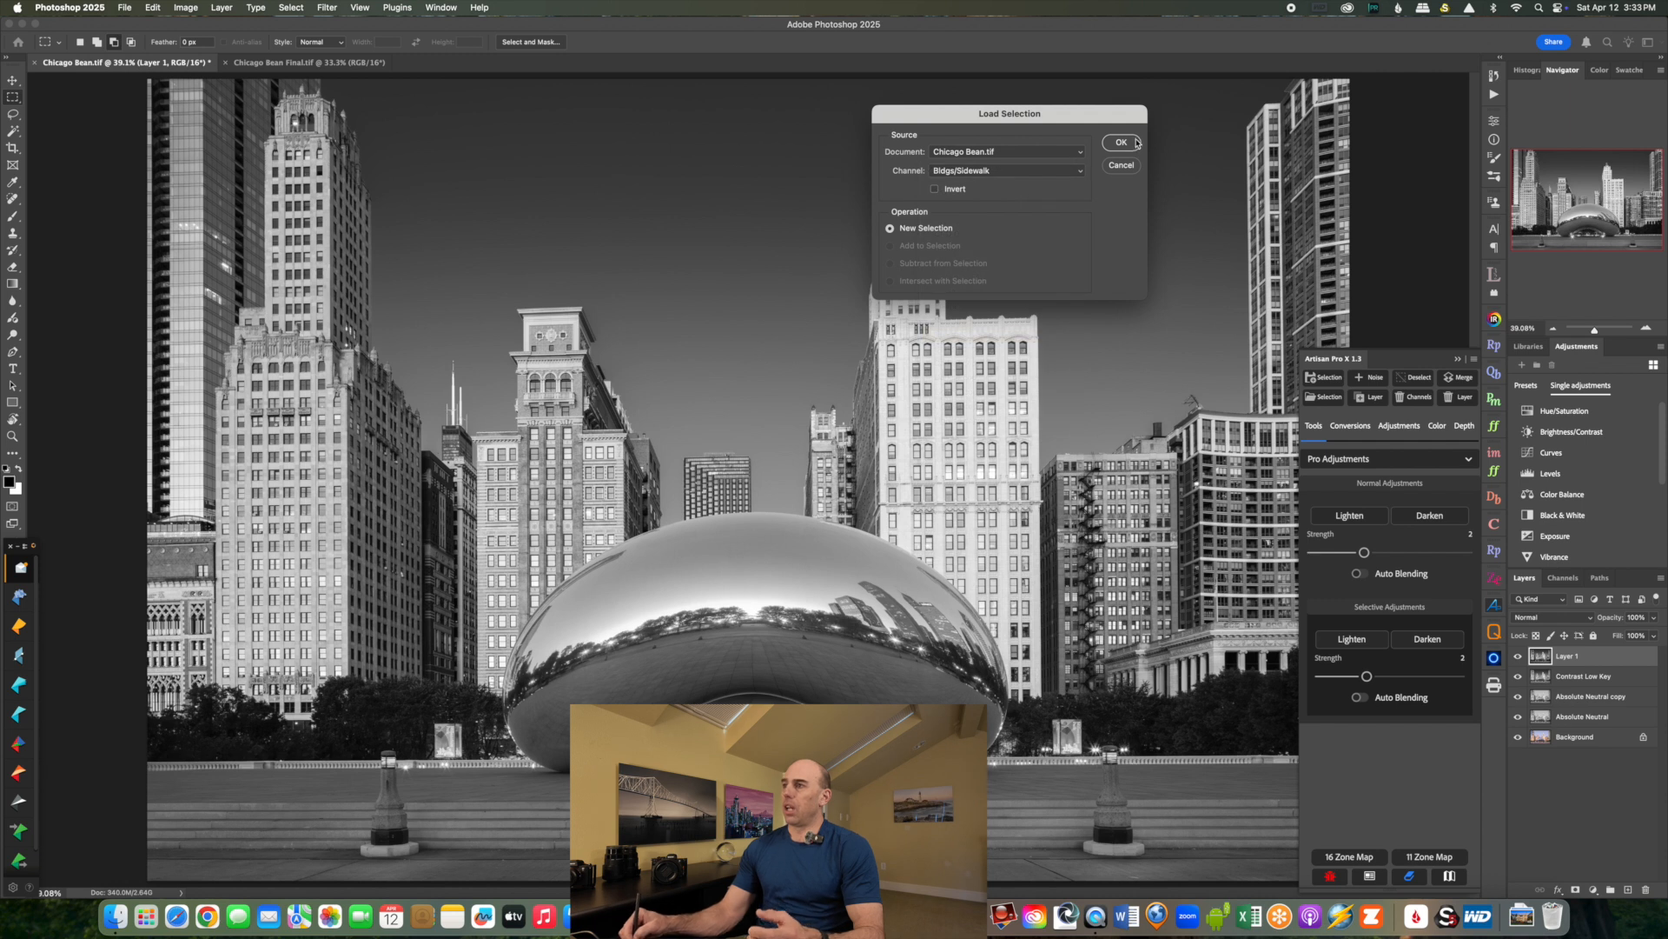
click(1121, 142)
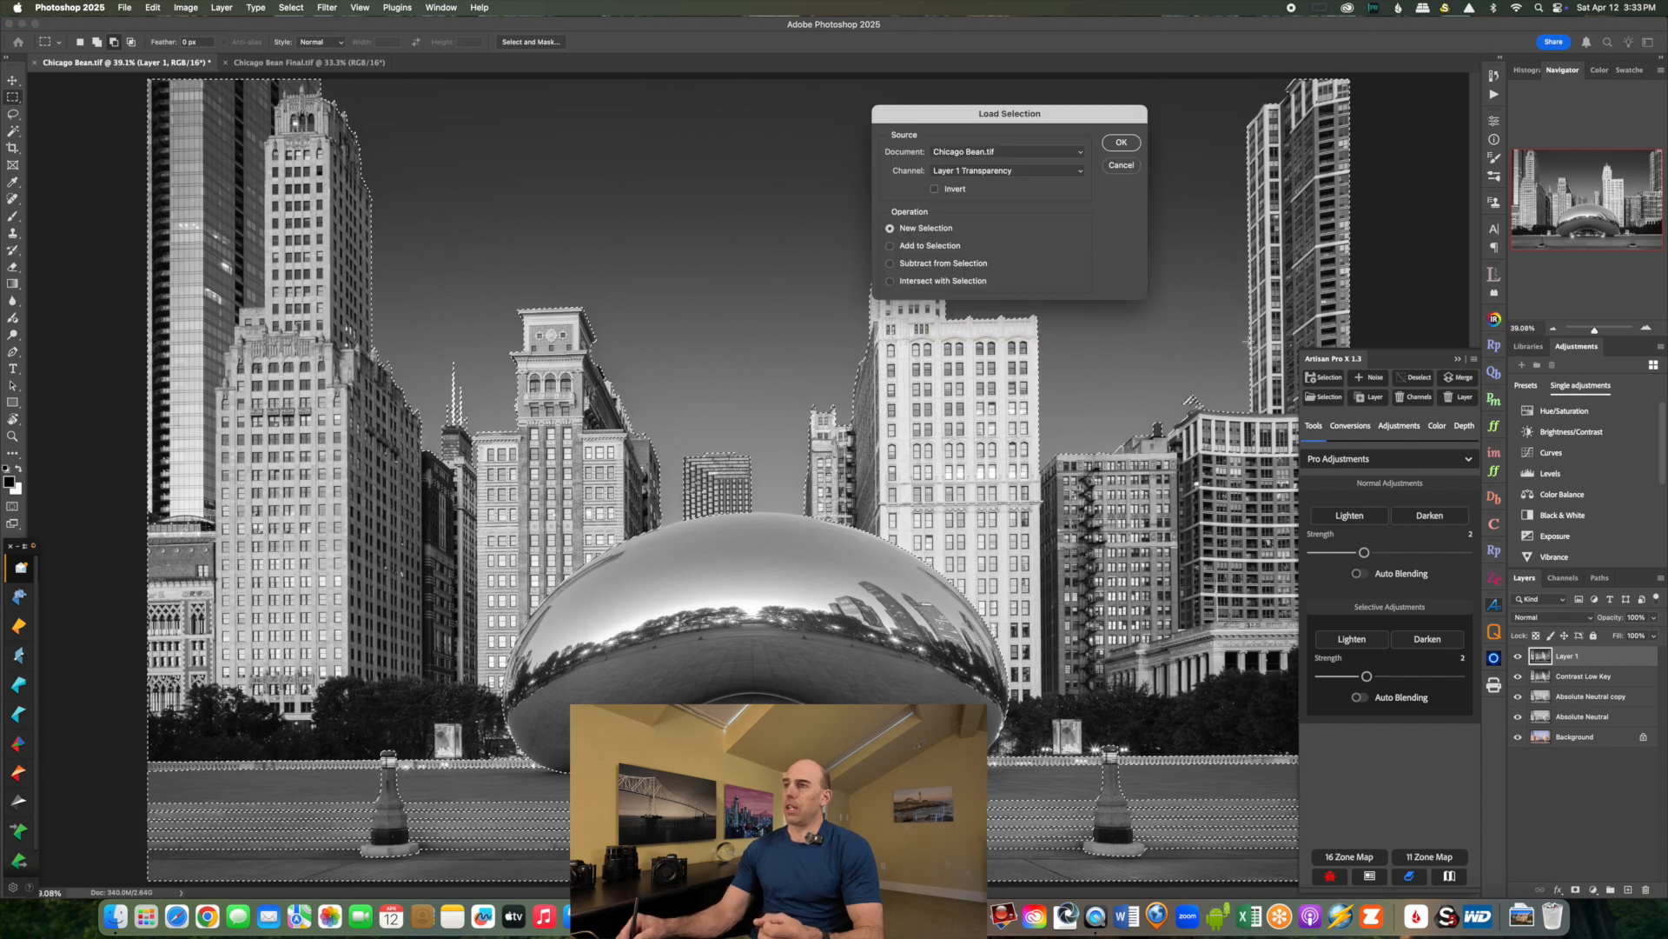
click(999, 170)
click(965, 349)
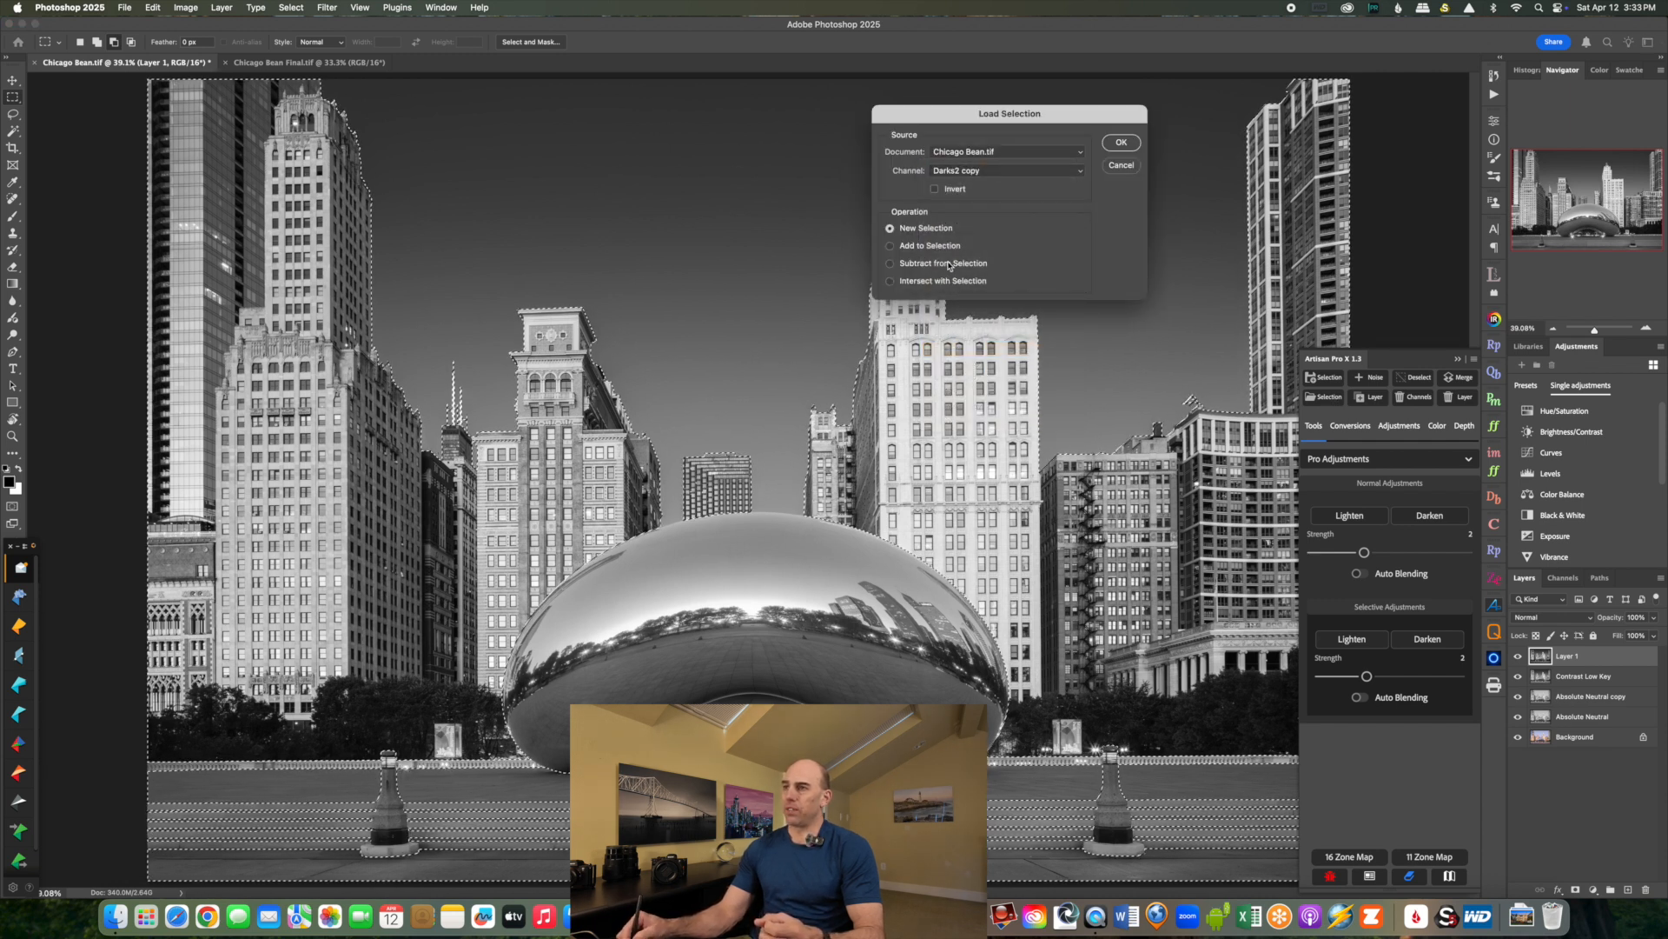
click(1122, 145)
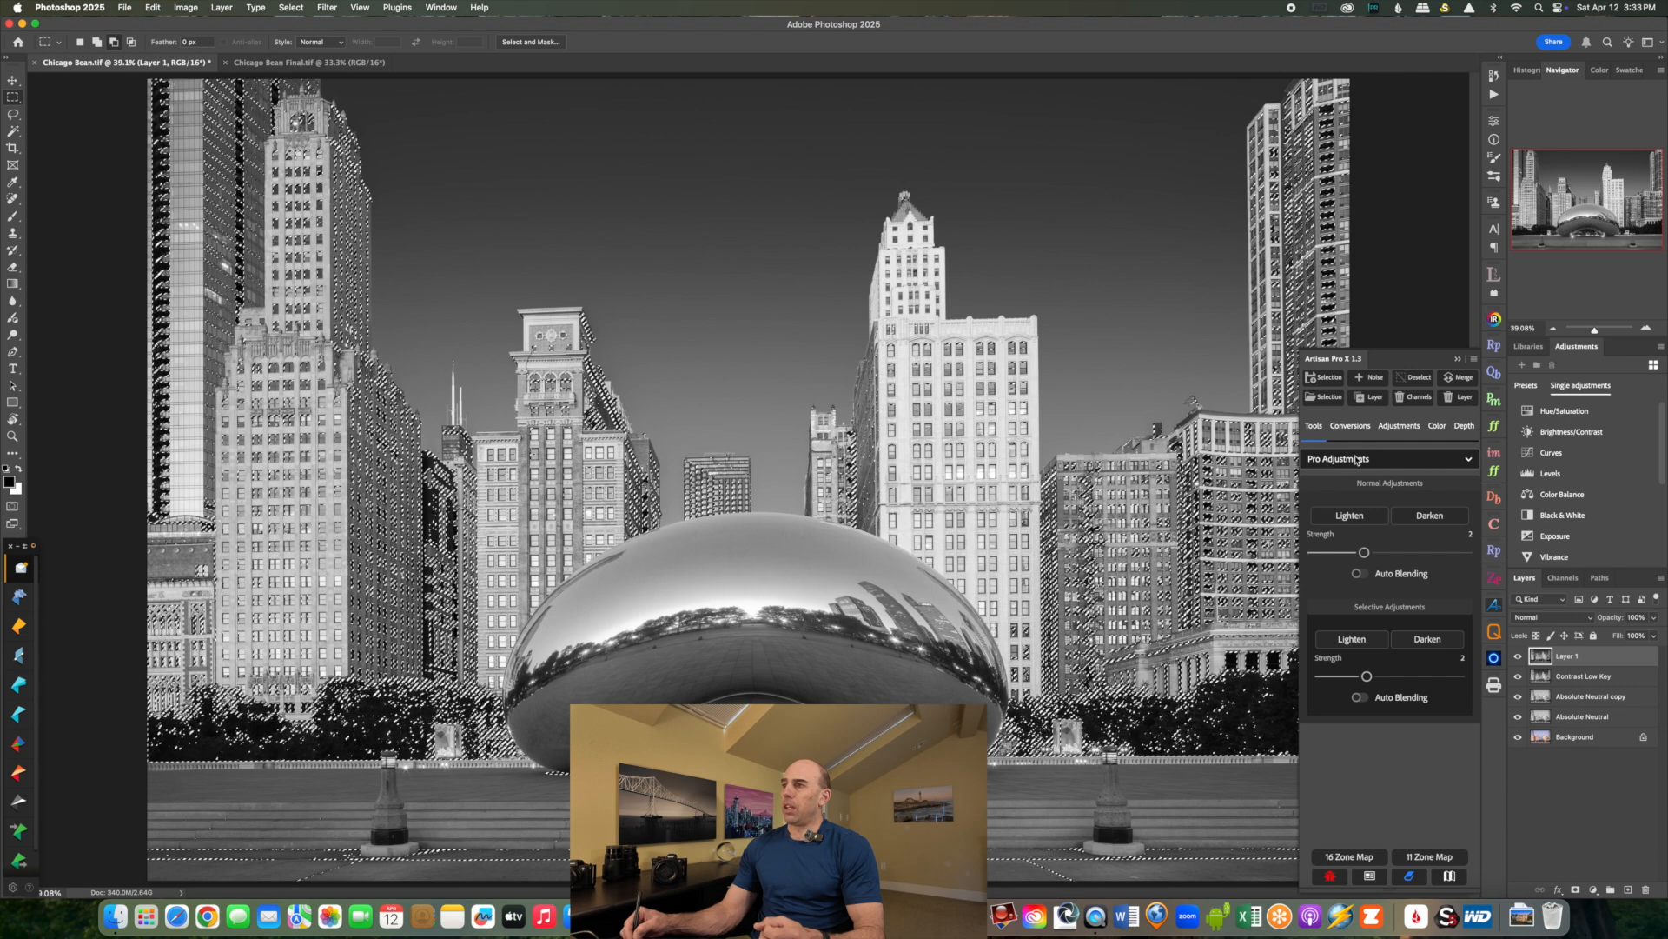
Subtract the Darks4 copy channel from the buildings and sidewalk selection, and repeat the subtraction.
click(1013, 170)
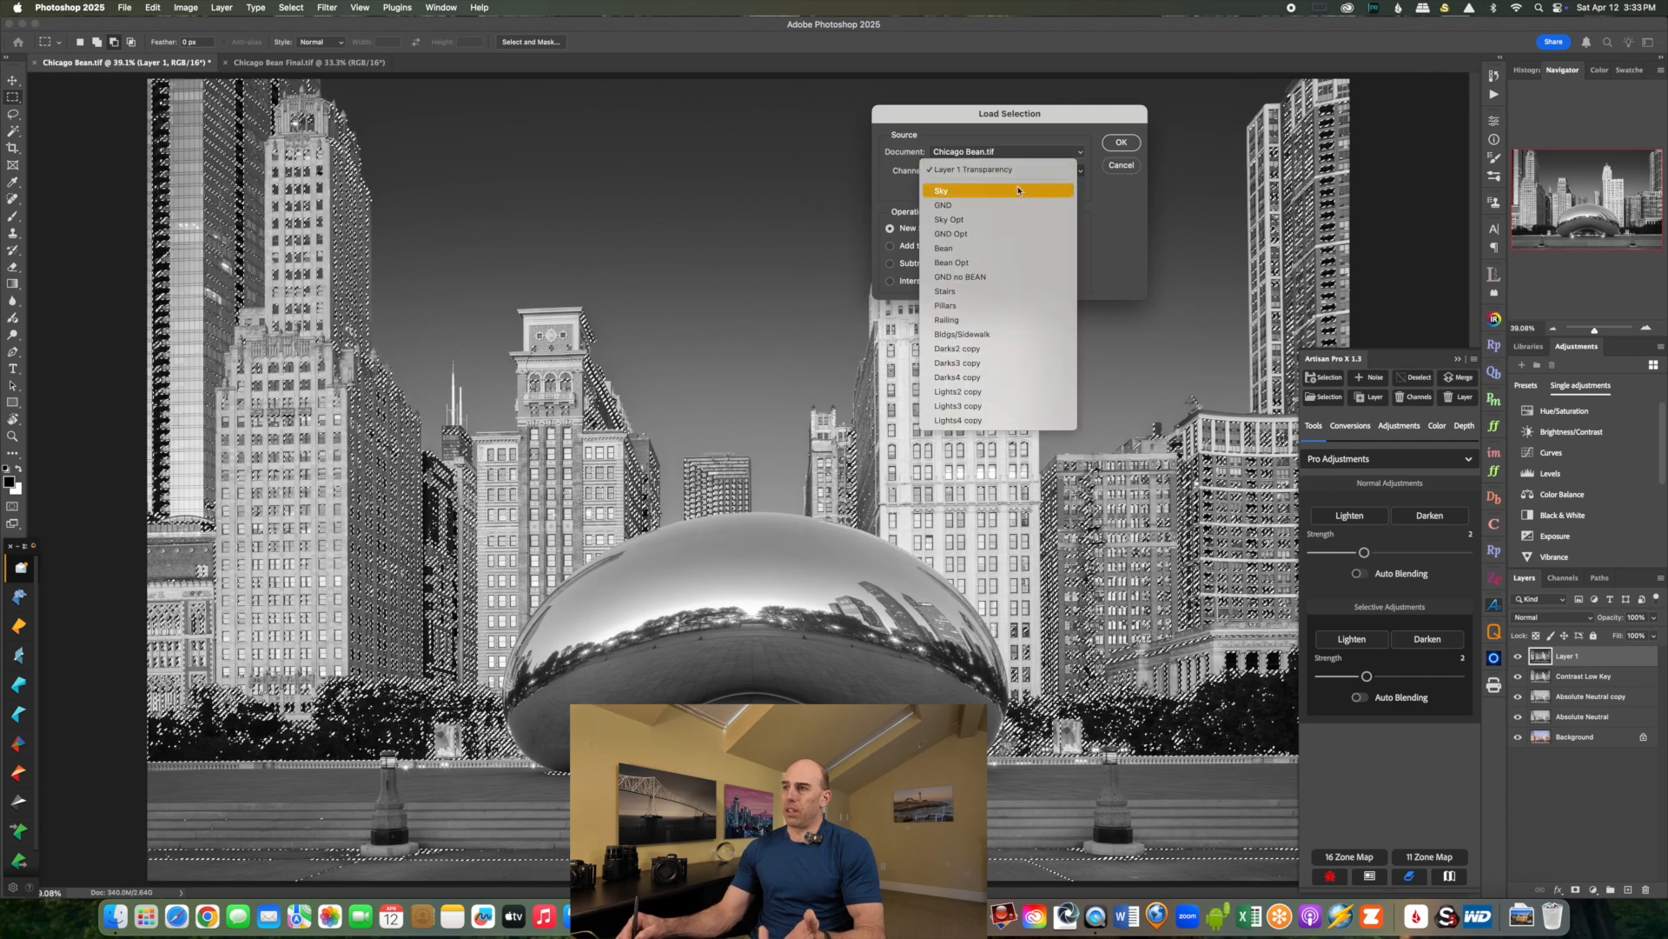
click(965, 377)
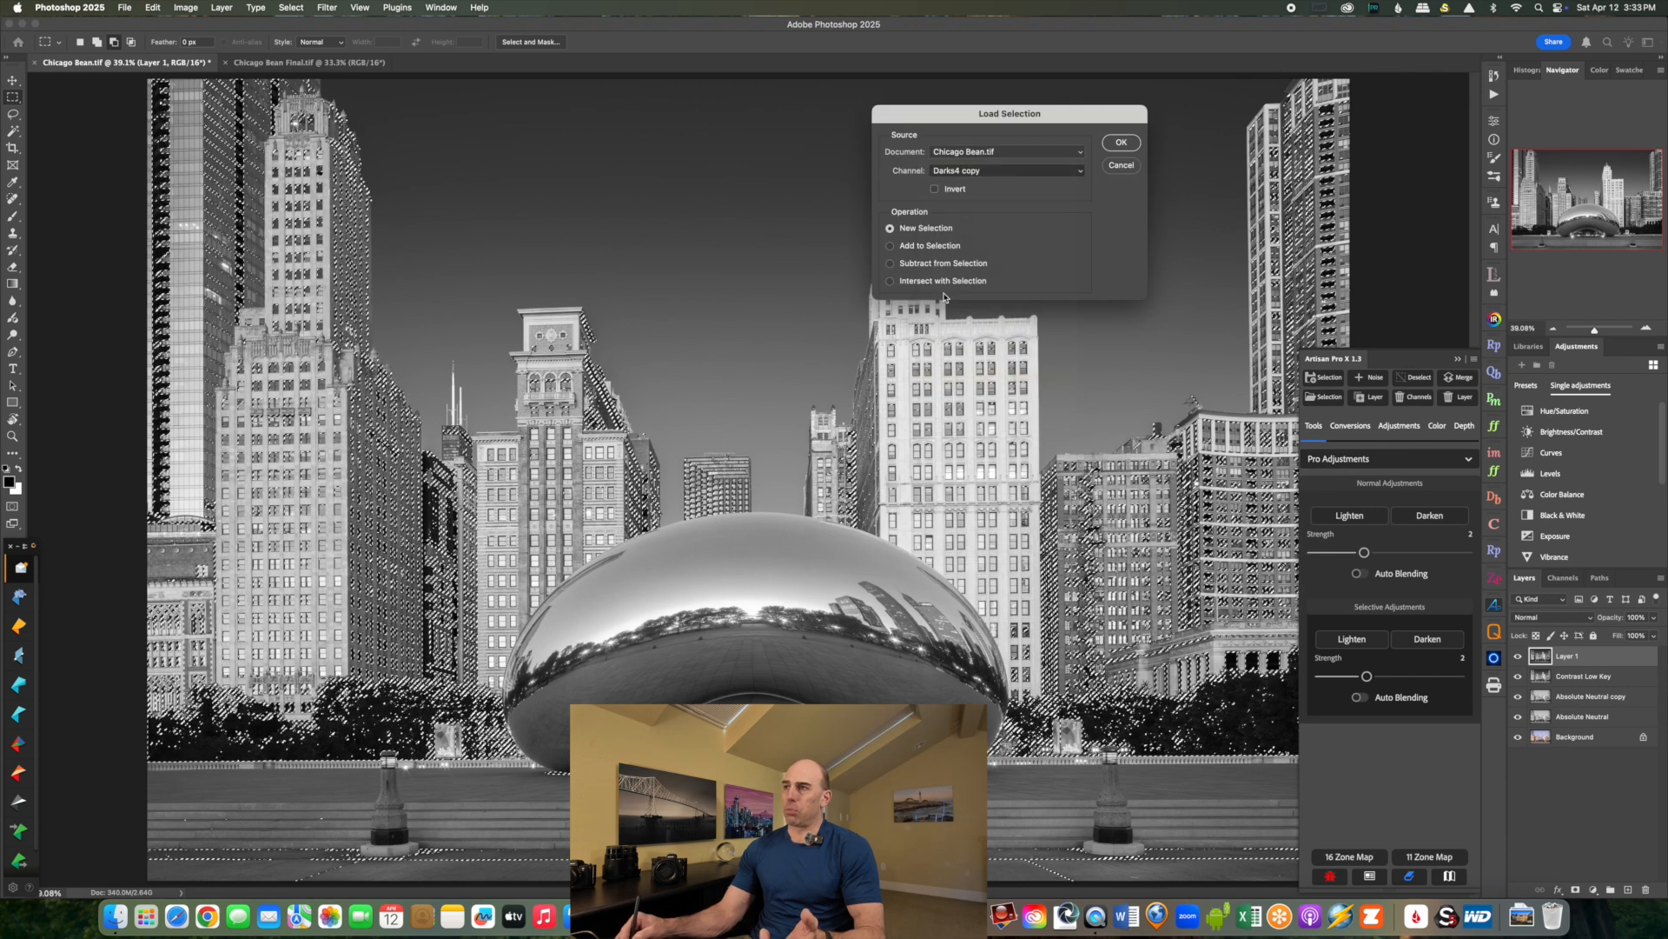
click(1118, 146)
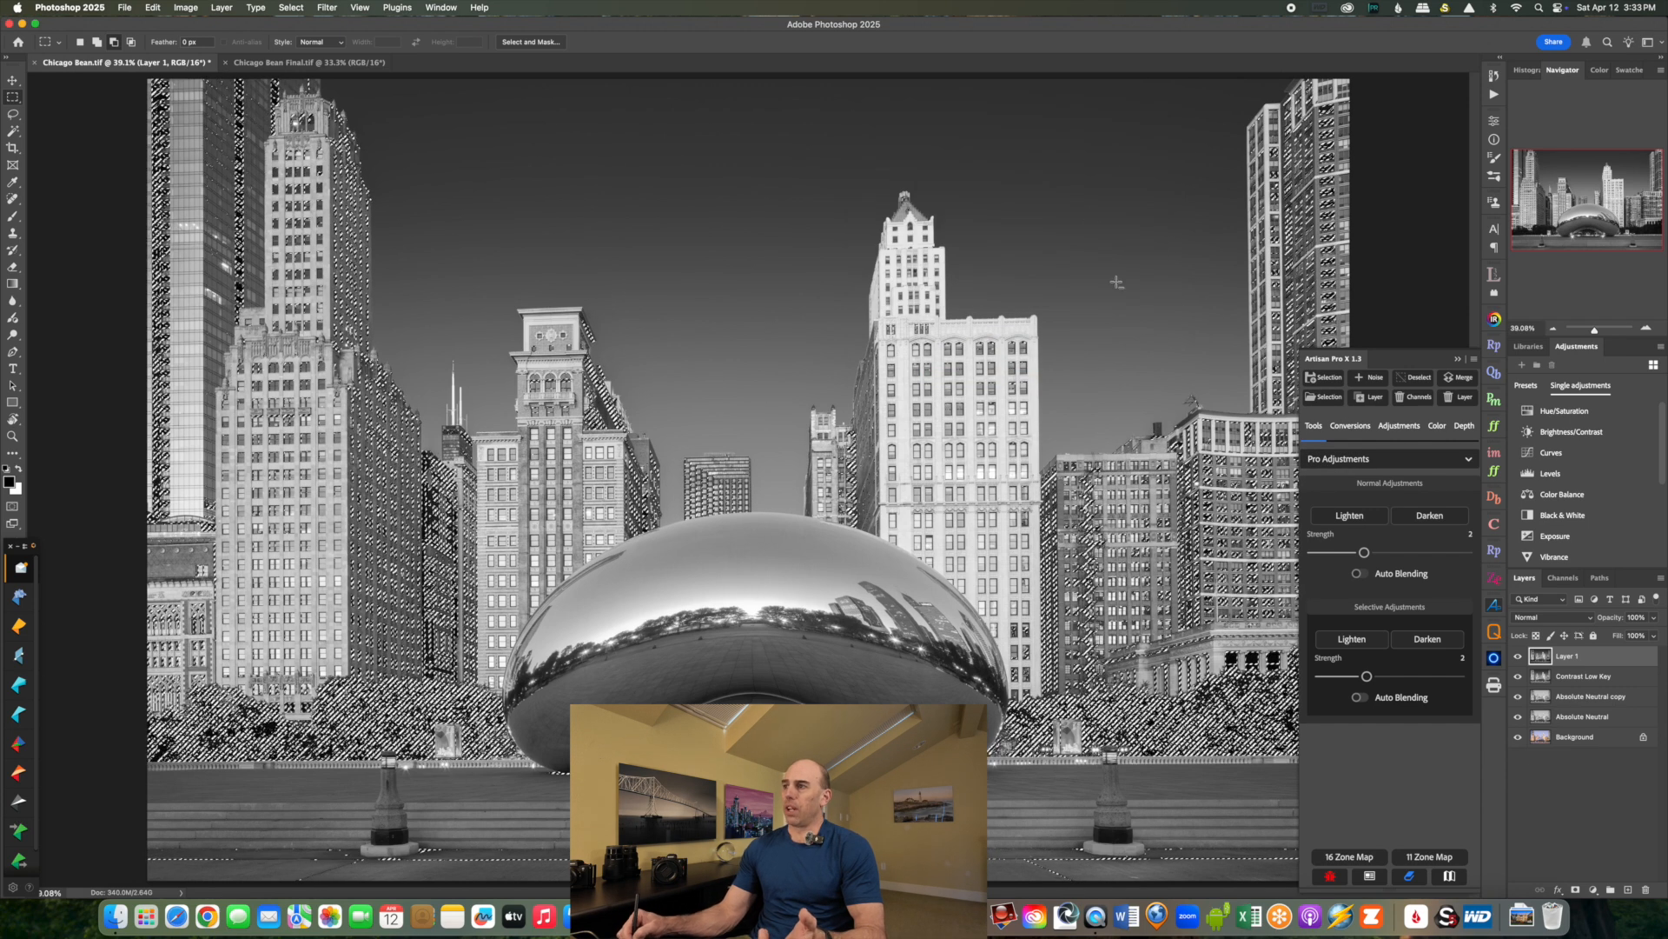
click(965, 171)
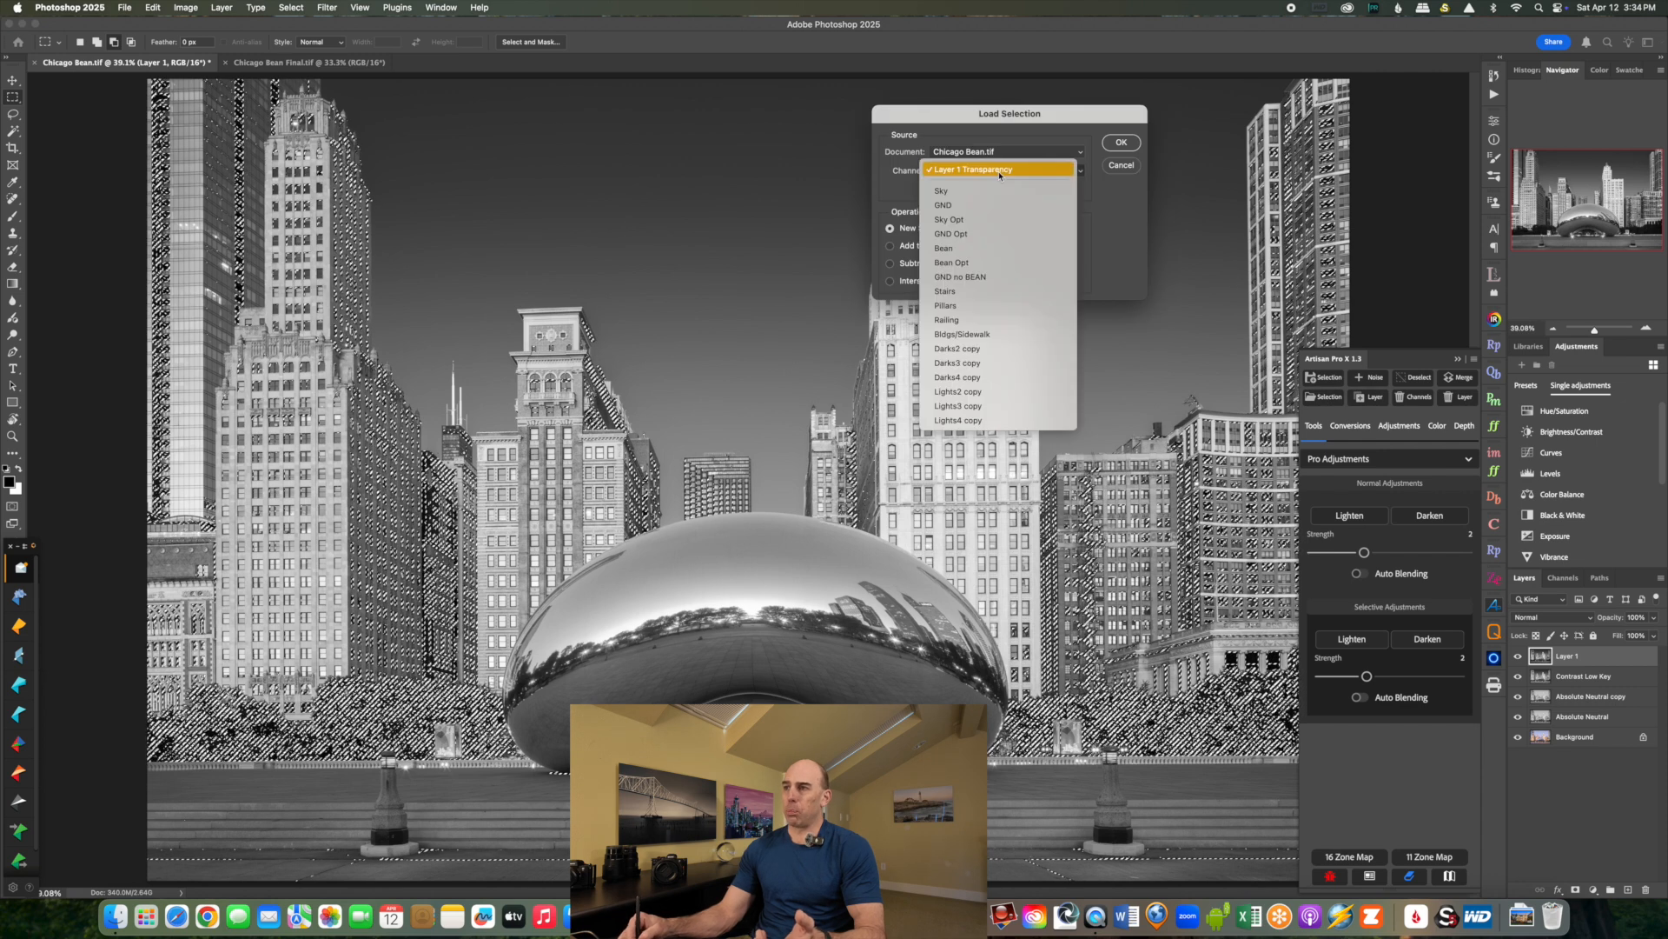
click(960, 376)
click(895, 263)
key(Return)
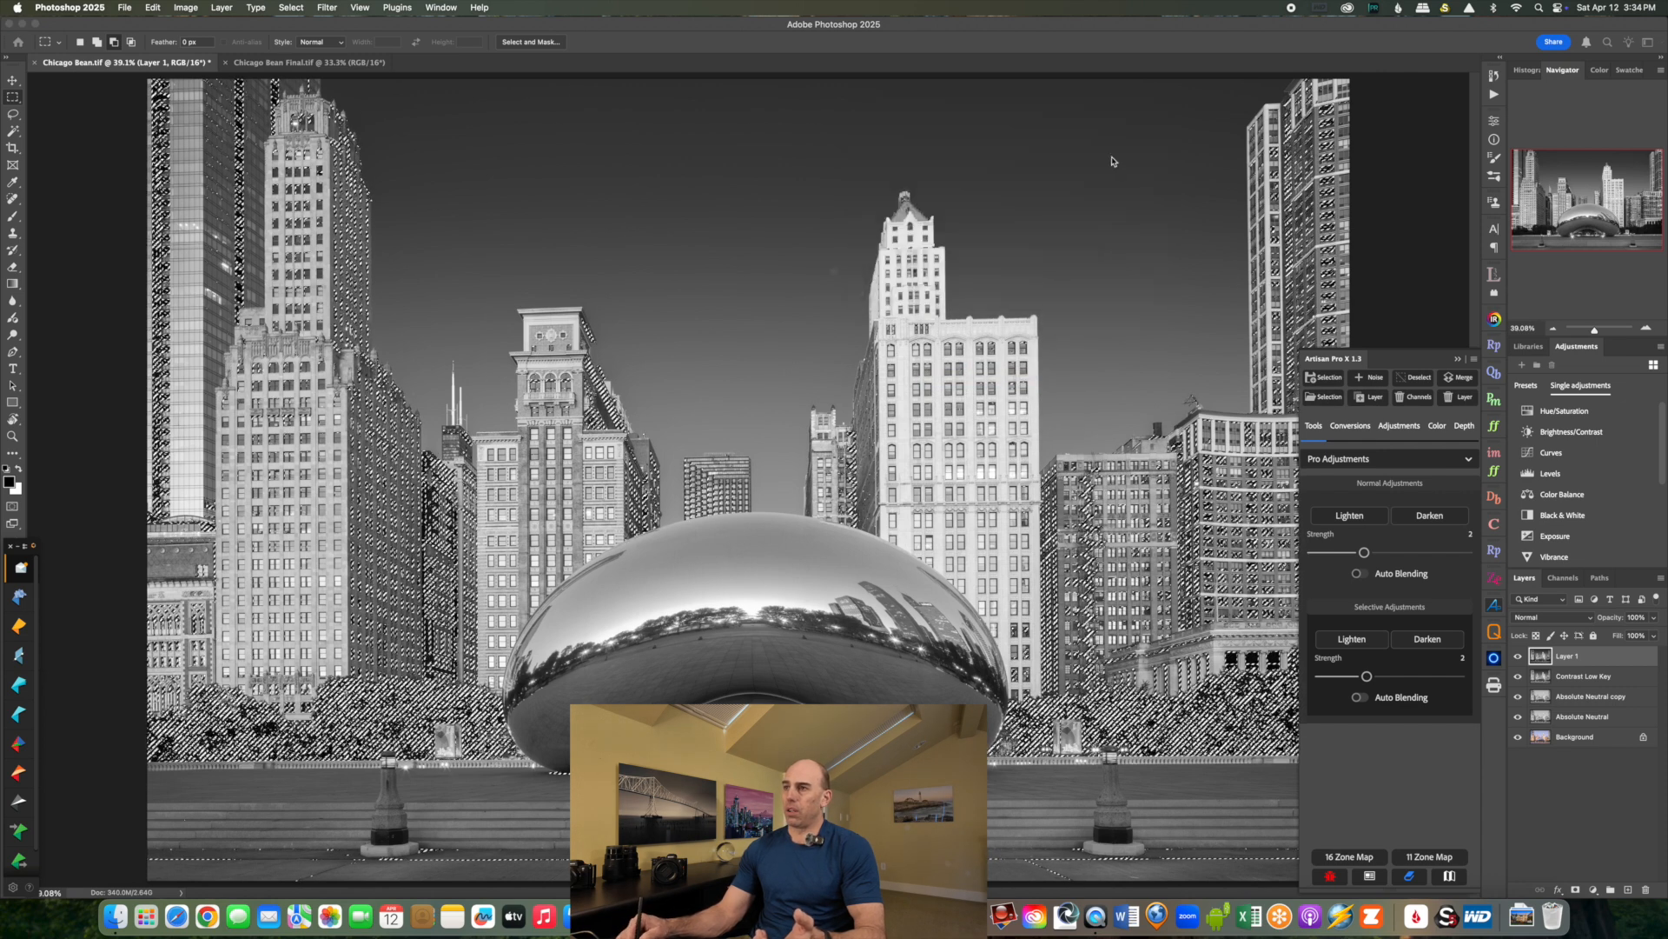
click(834, 320)
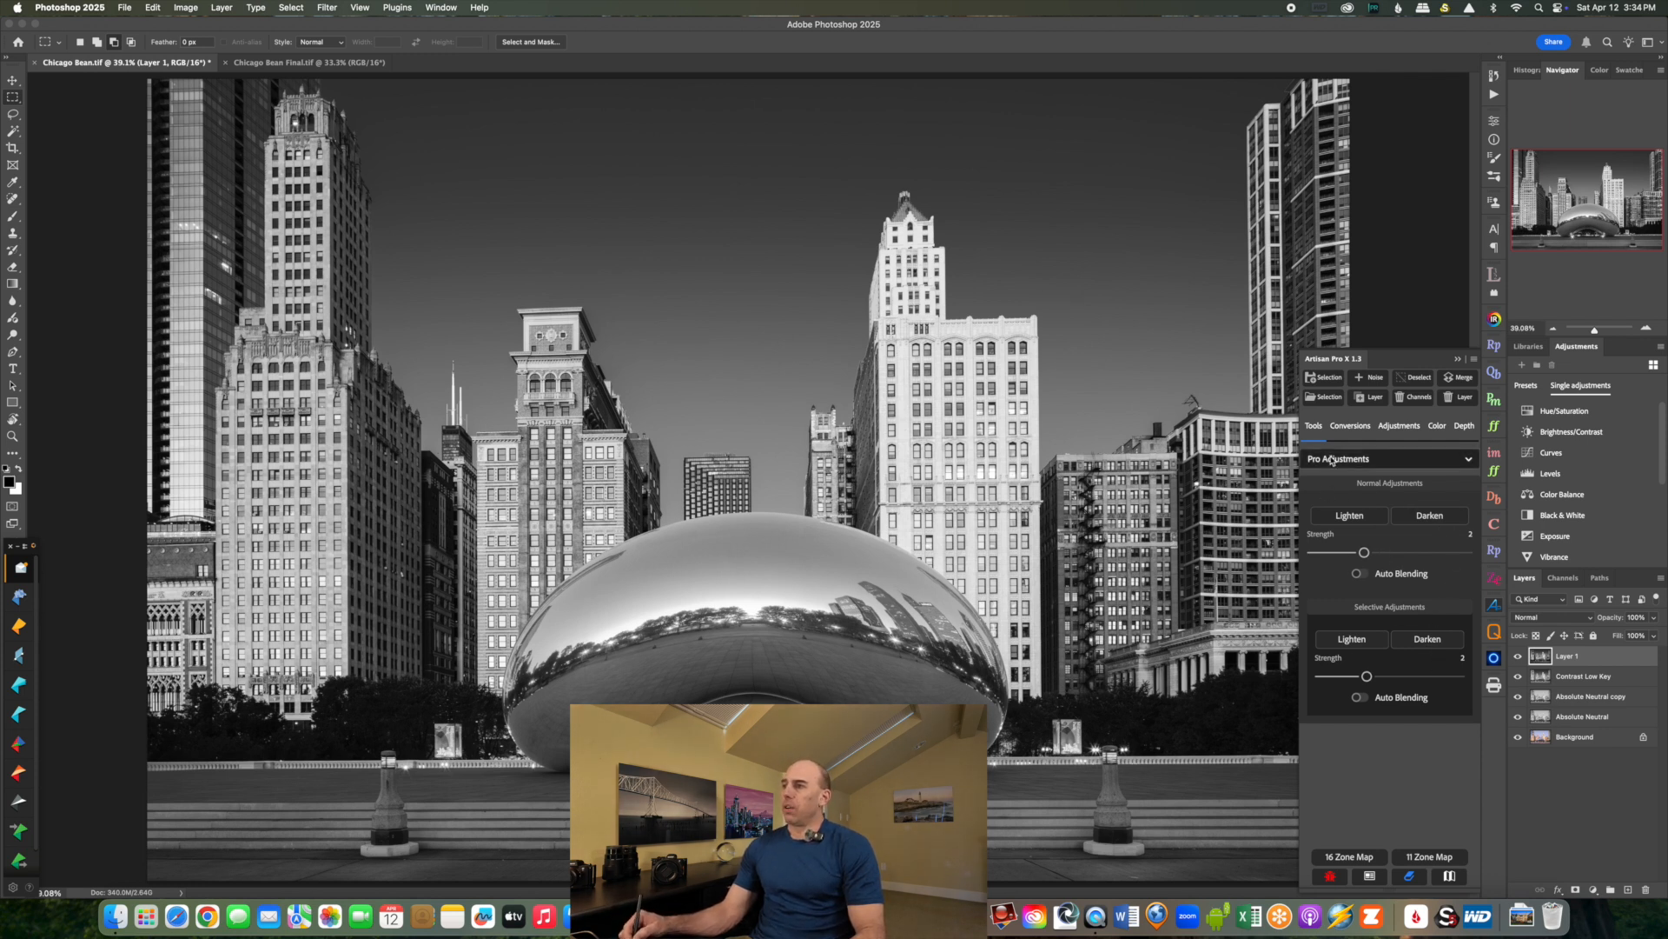
Load the Stairs channel as a new selection and intersect it with the Lights2 copy channel.
click(1335, 399)
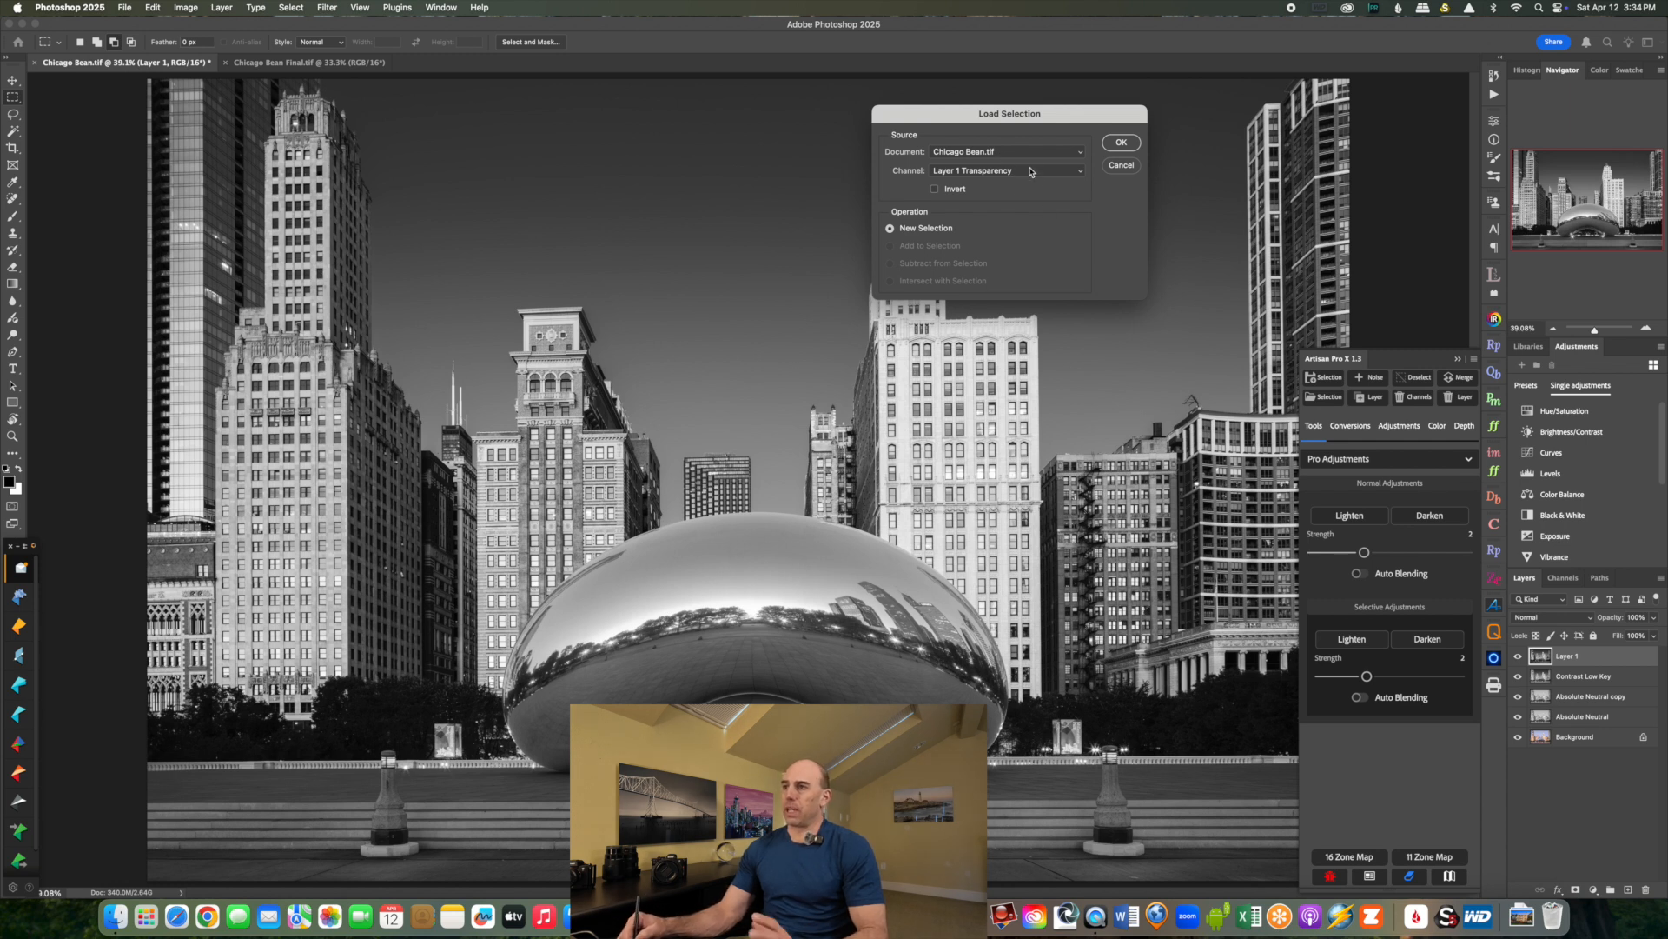
click(1031, 172)
click(961, 294)
click(1123, 145)
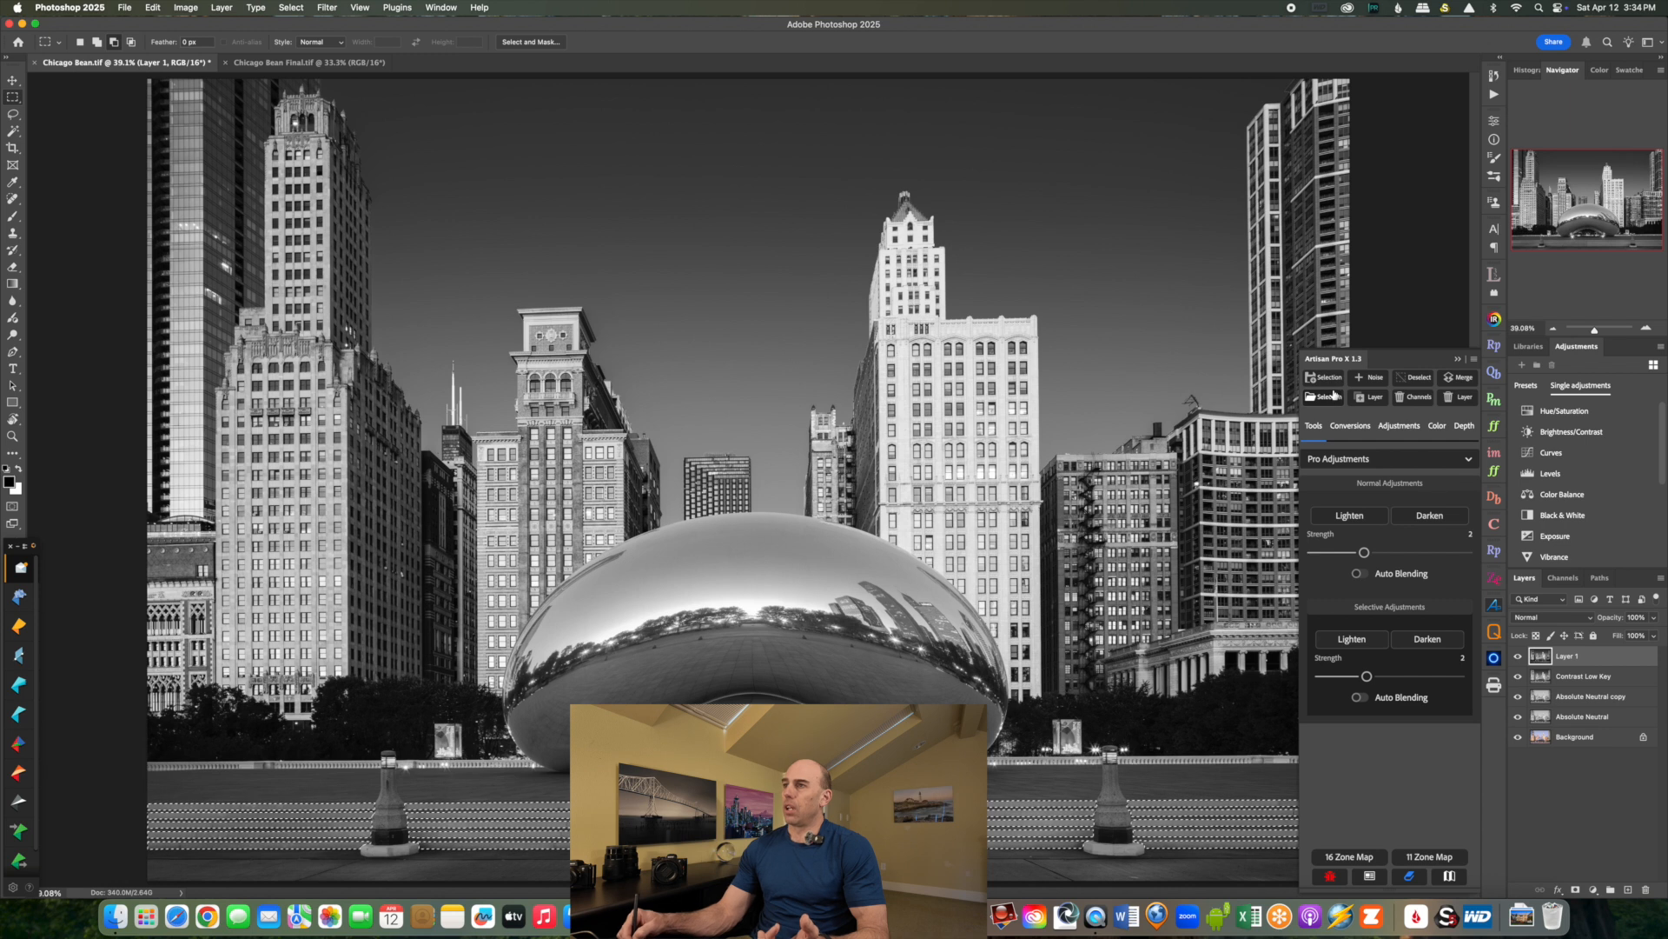
click(1011, 170)
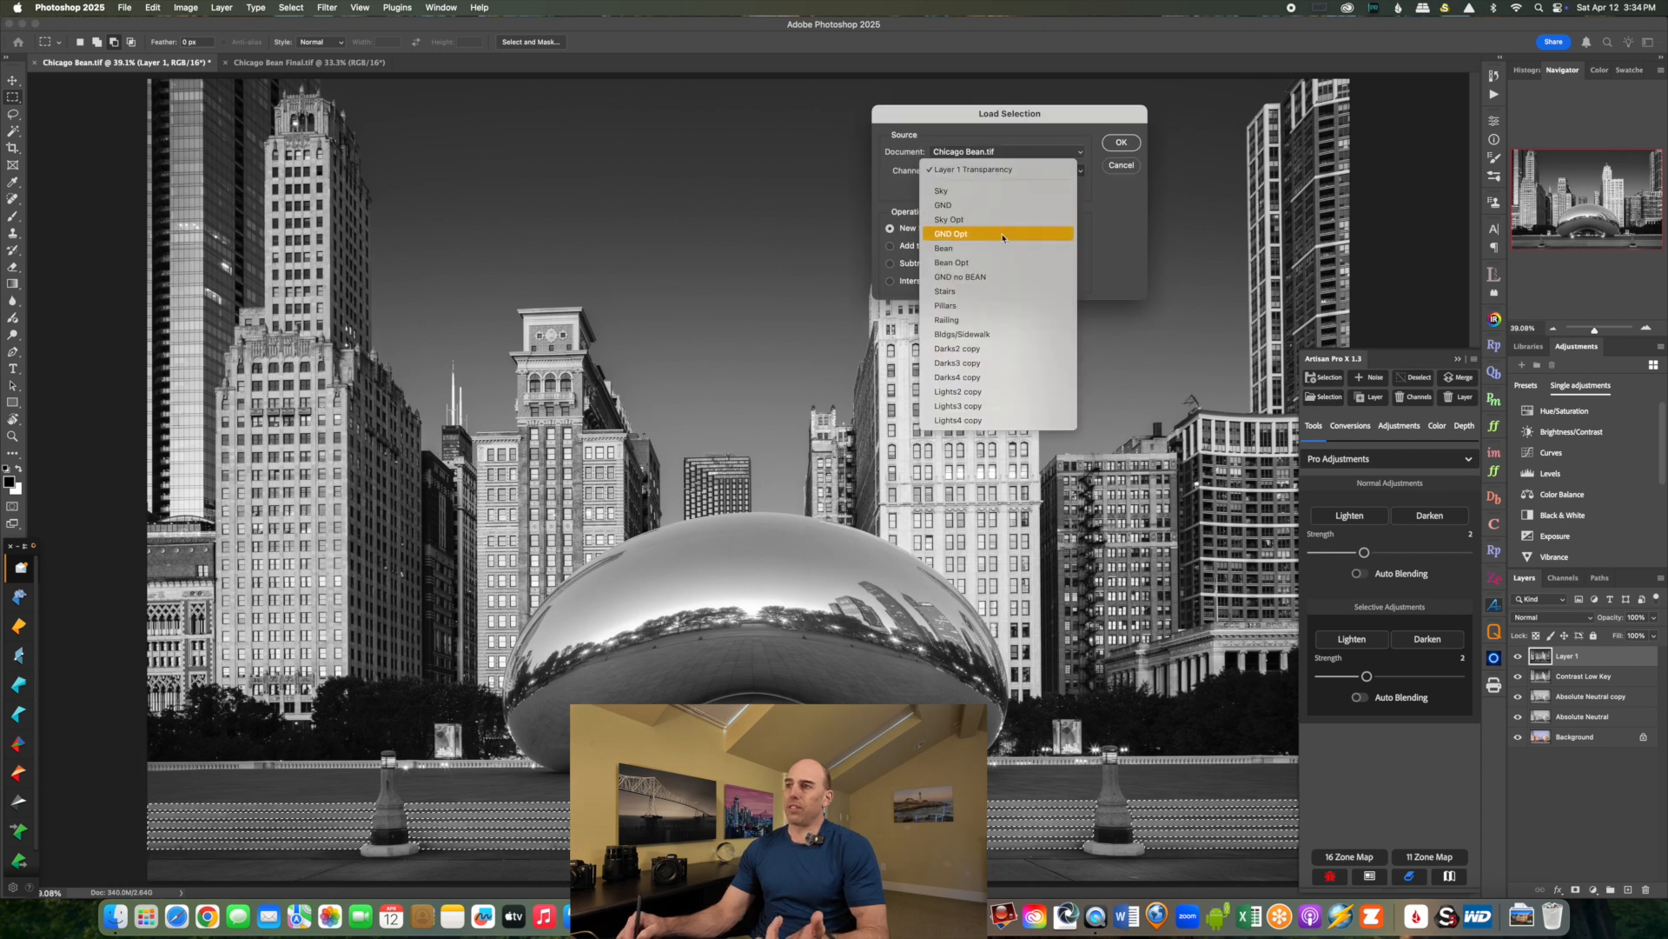
click(966, 392)
click(890, 281)
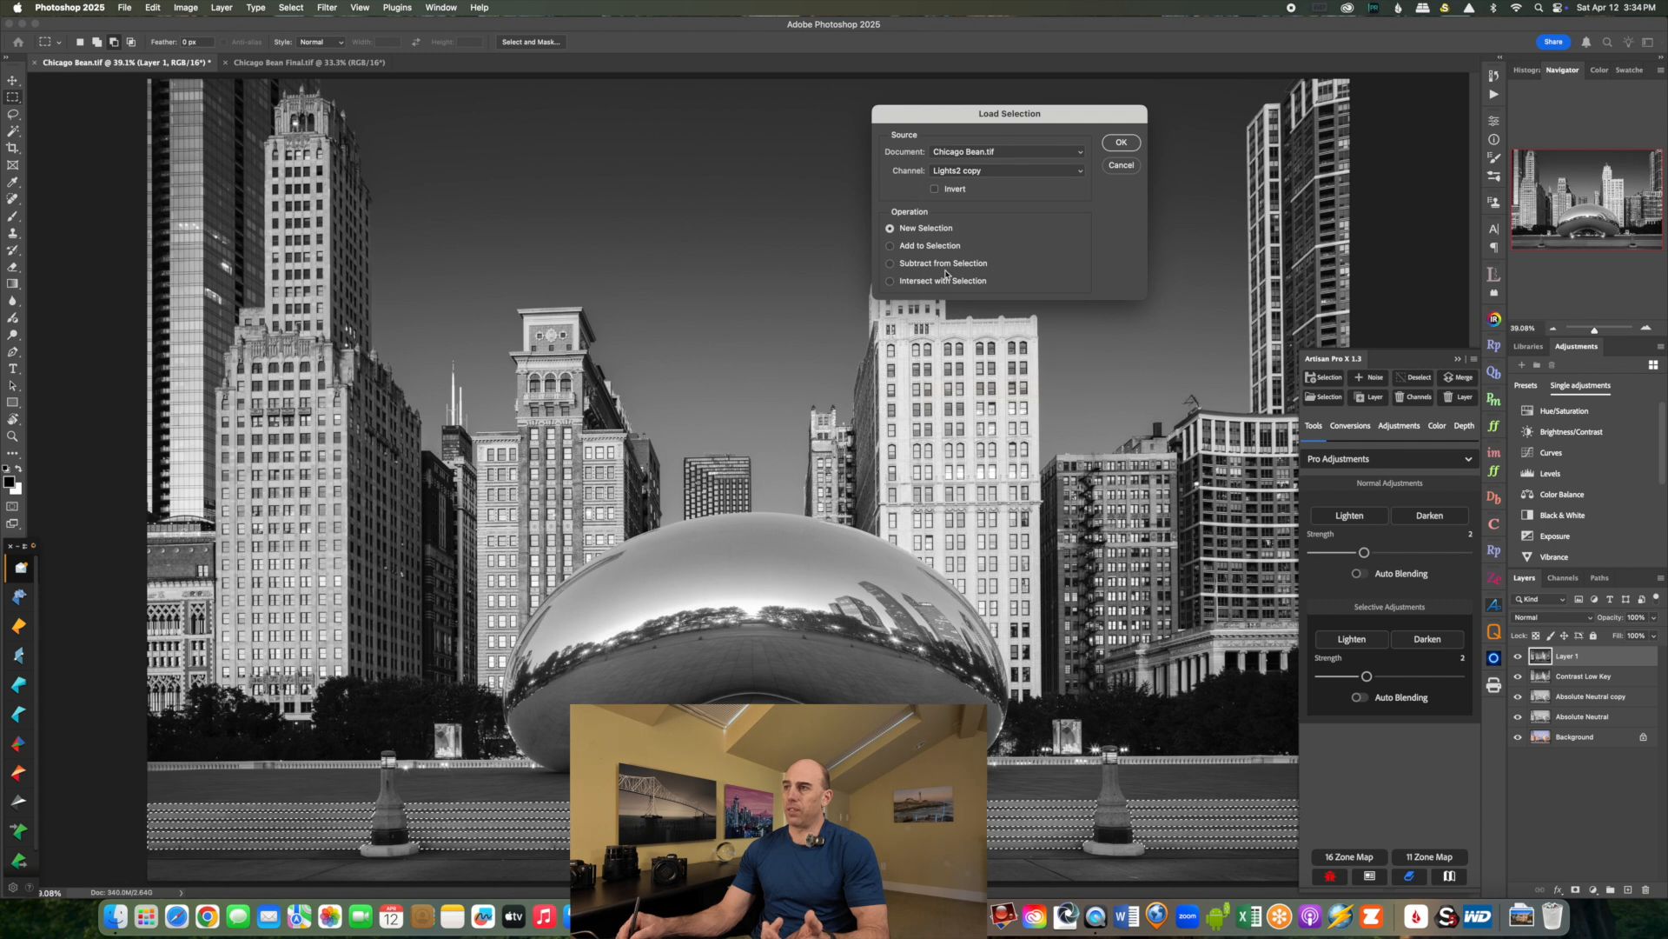
click(1127, 148)
click(833, 321)
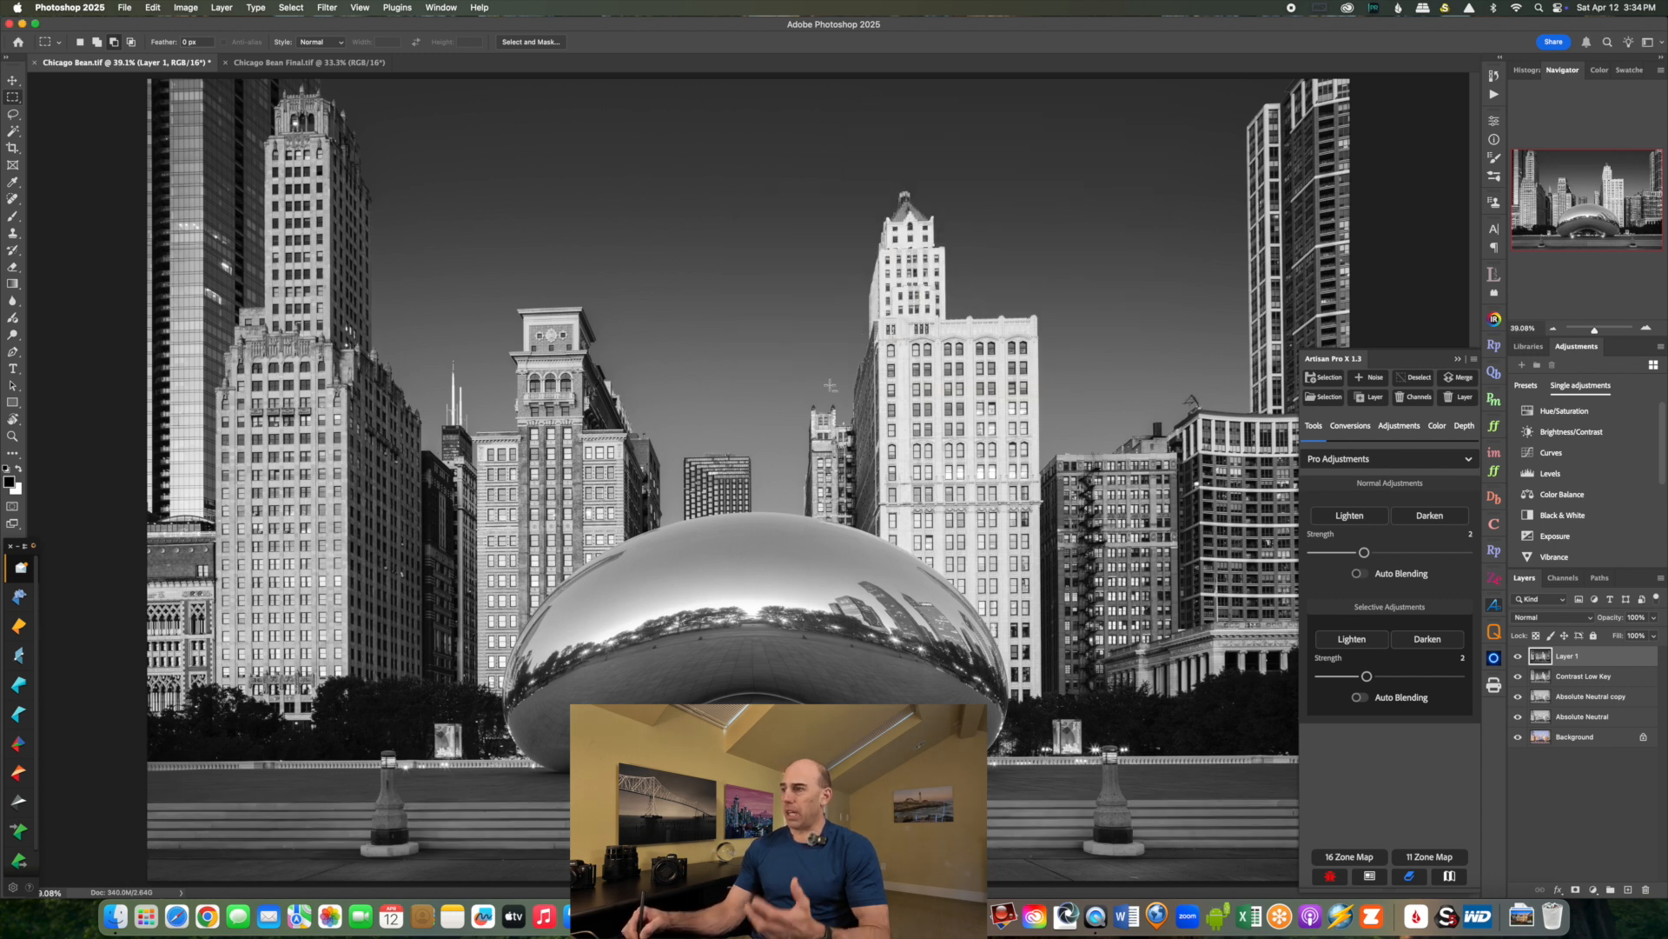
Lighten the selected highlights of the stairs with the selective adjustment at strength 2 and inspect the steps up close.
click(1353, 639)
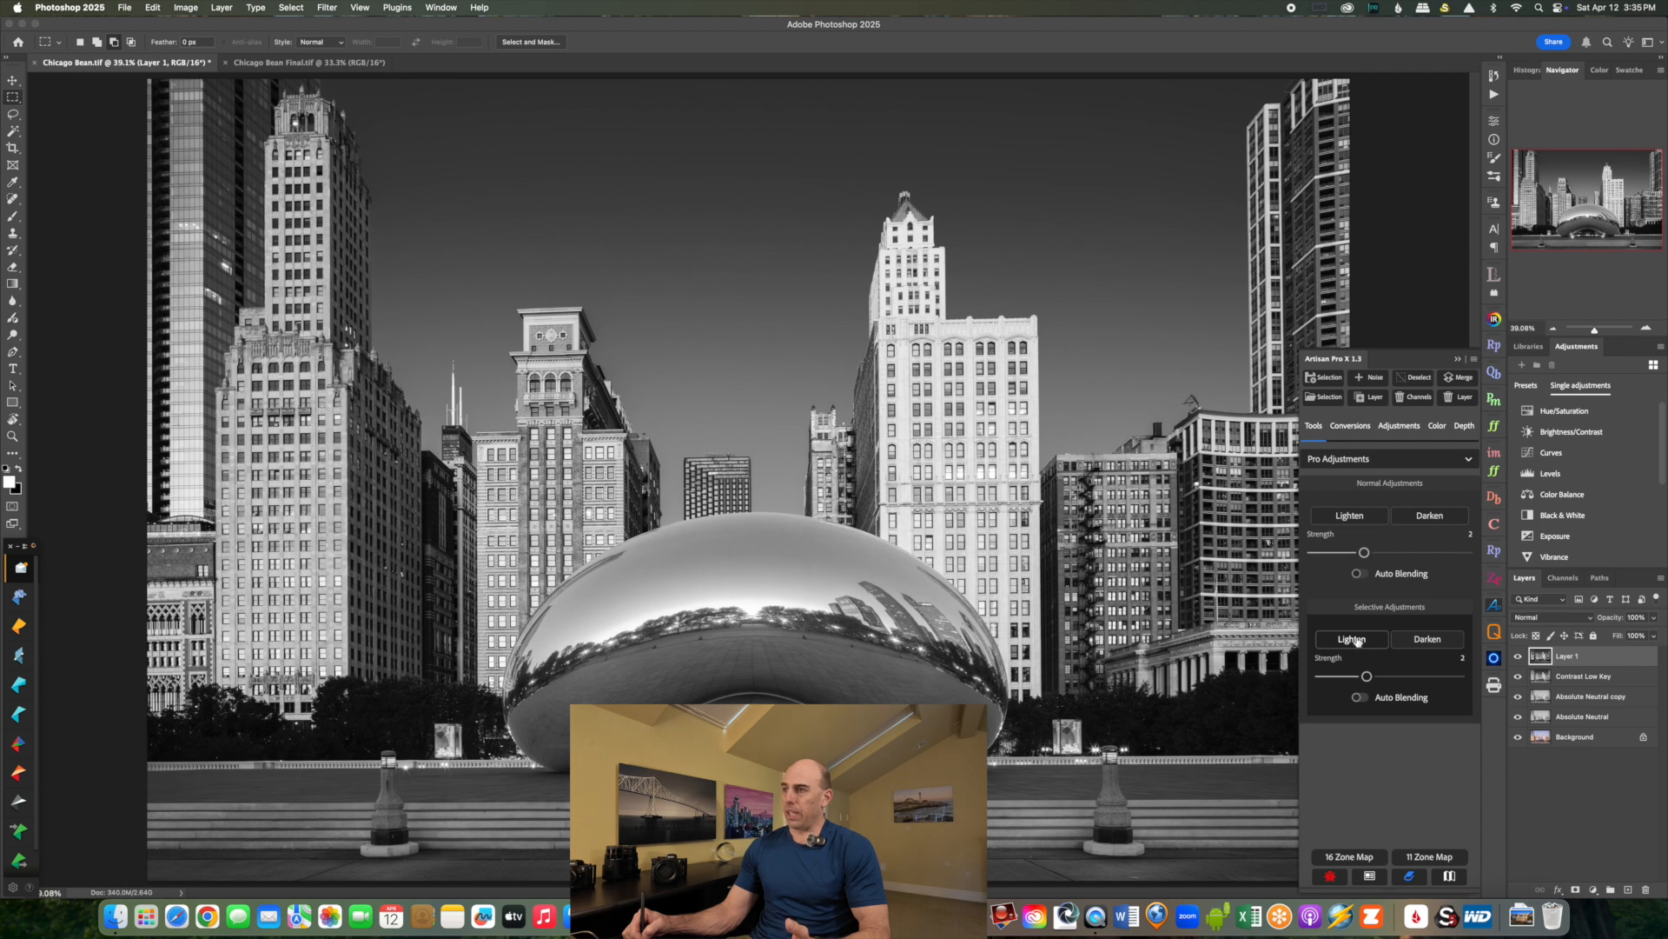
drag(1602, 328, 1610, 330)
drag(1582, 227, 1562, 253)
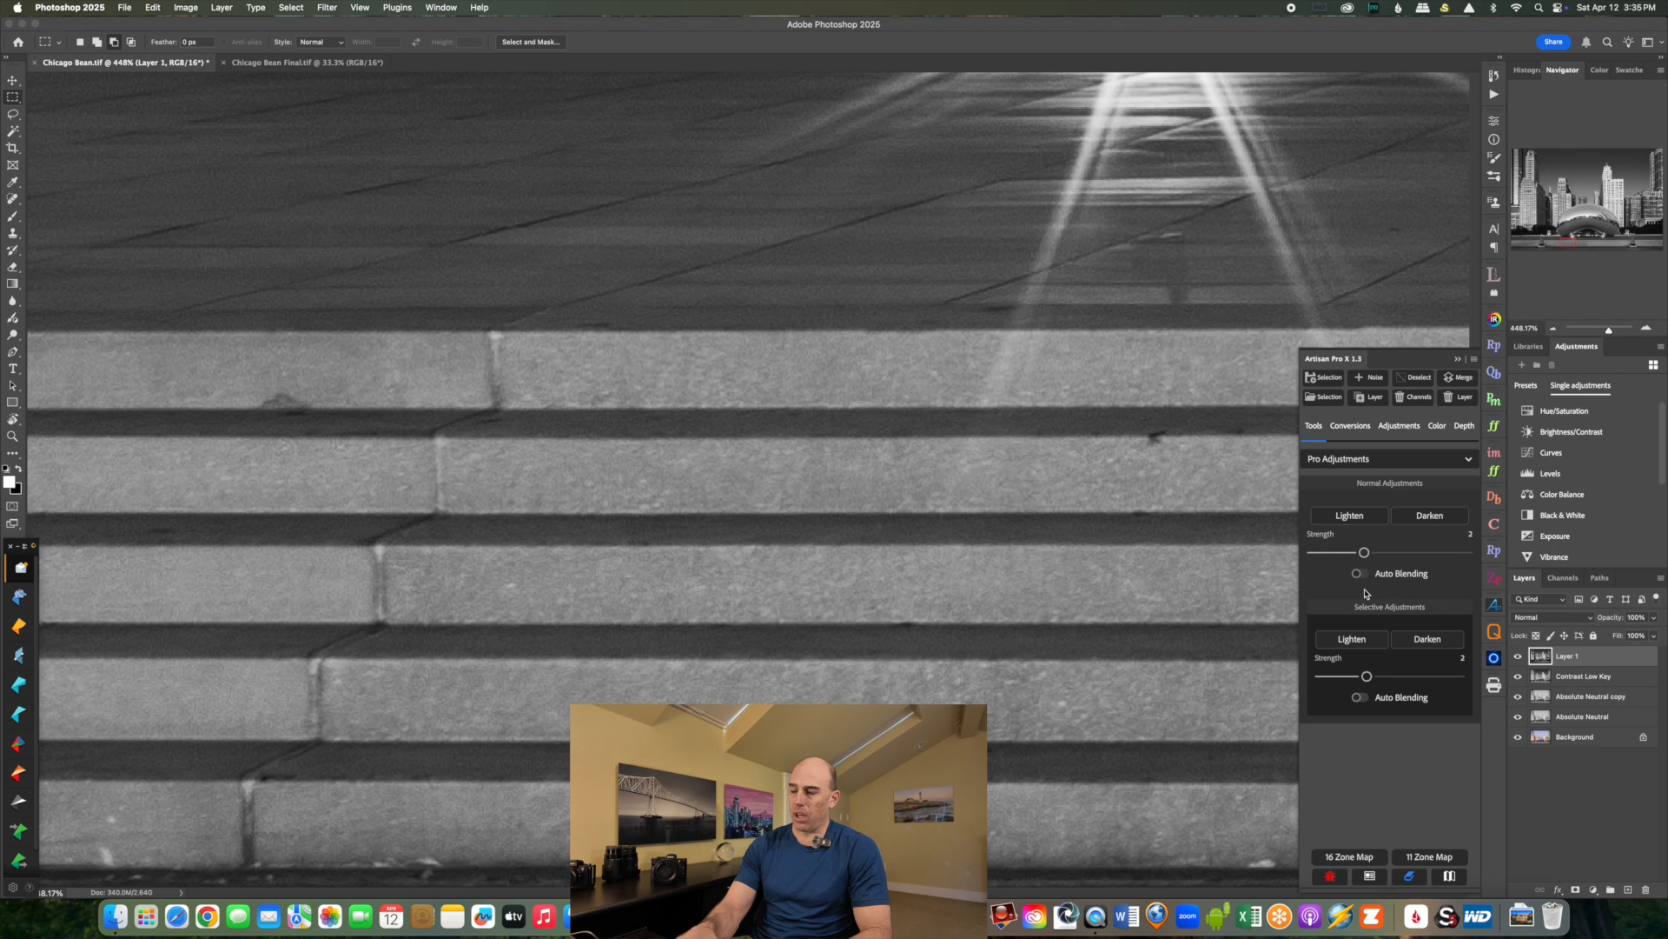
key(super+0)
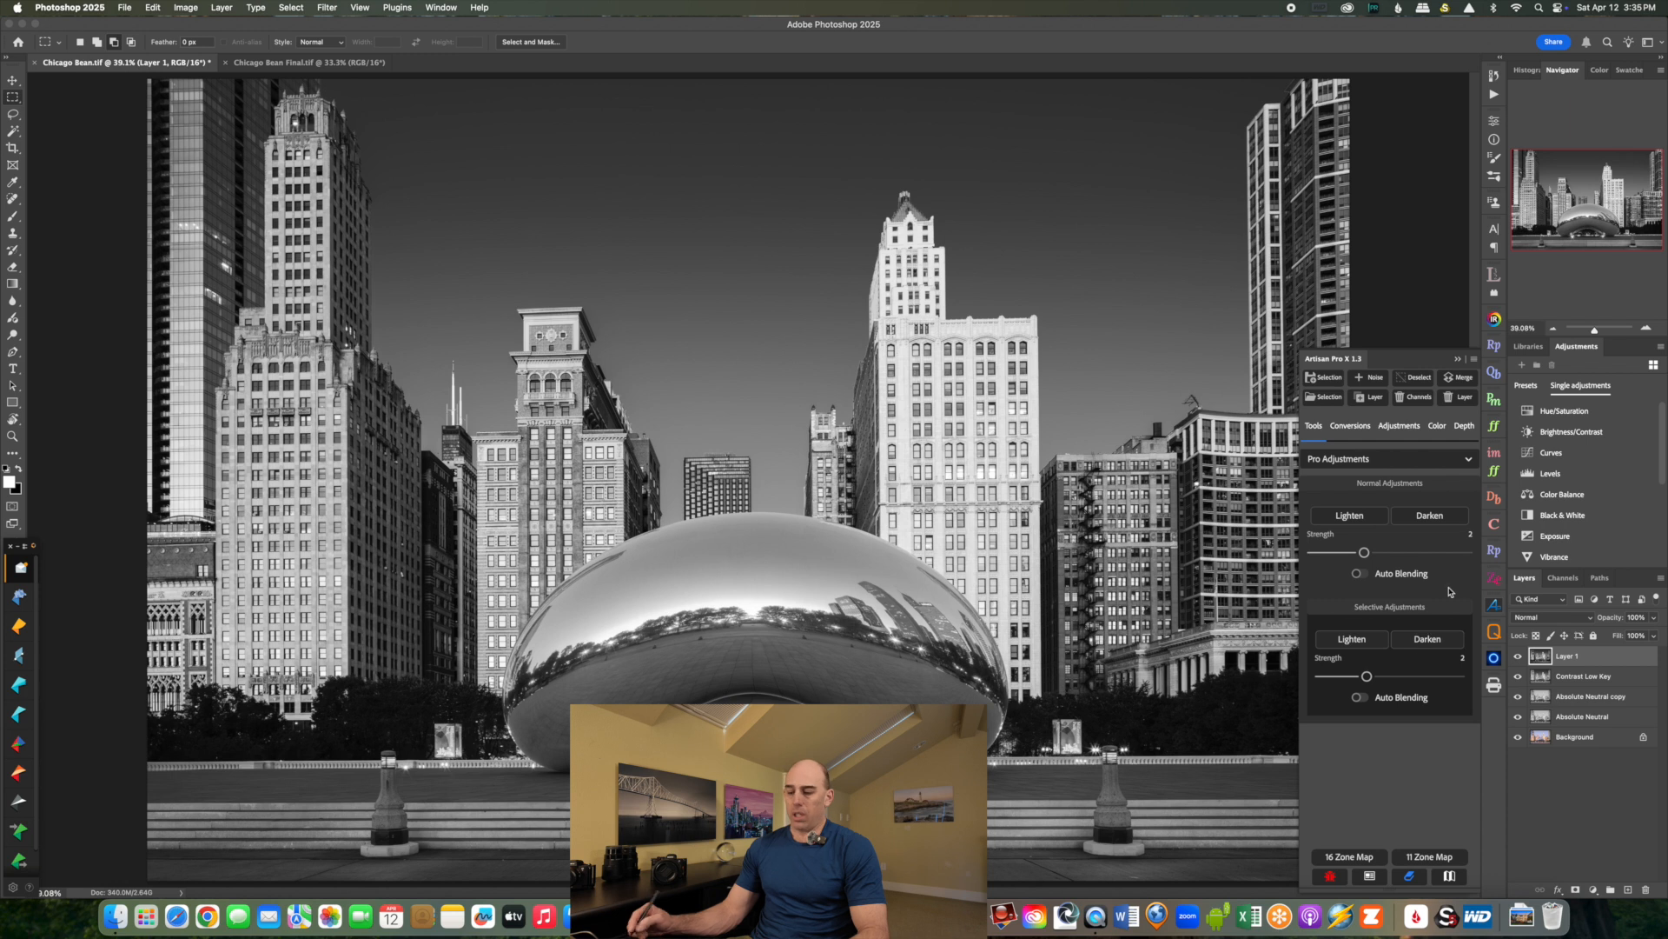
Stamp all visible layers into a new layer and load the Pillars channel as a new selection.
key(alt+shift+super+e)
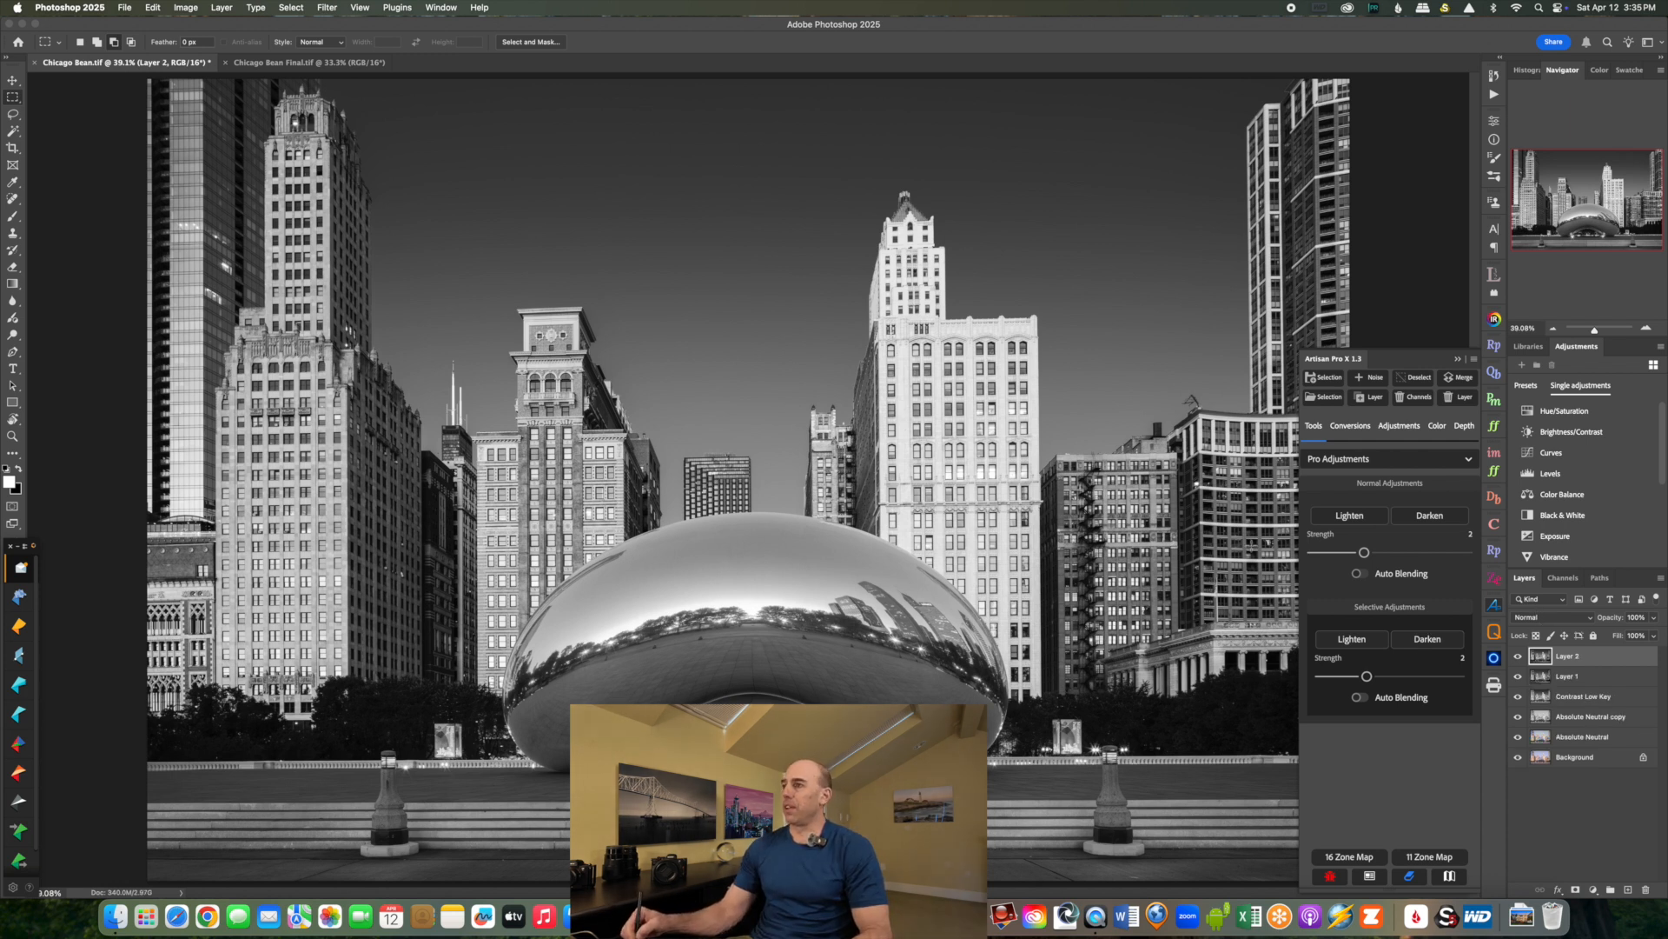
click(1323, 396)
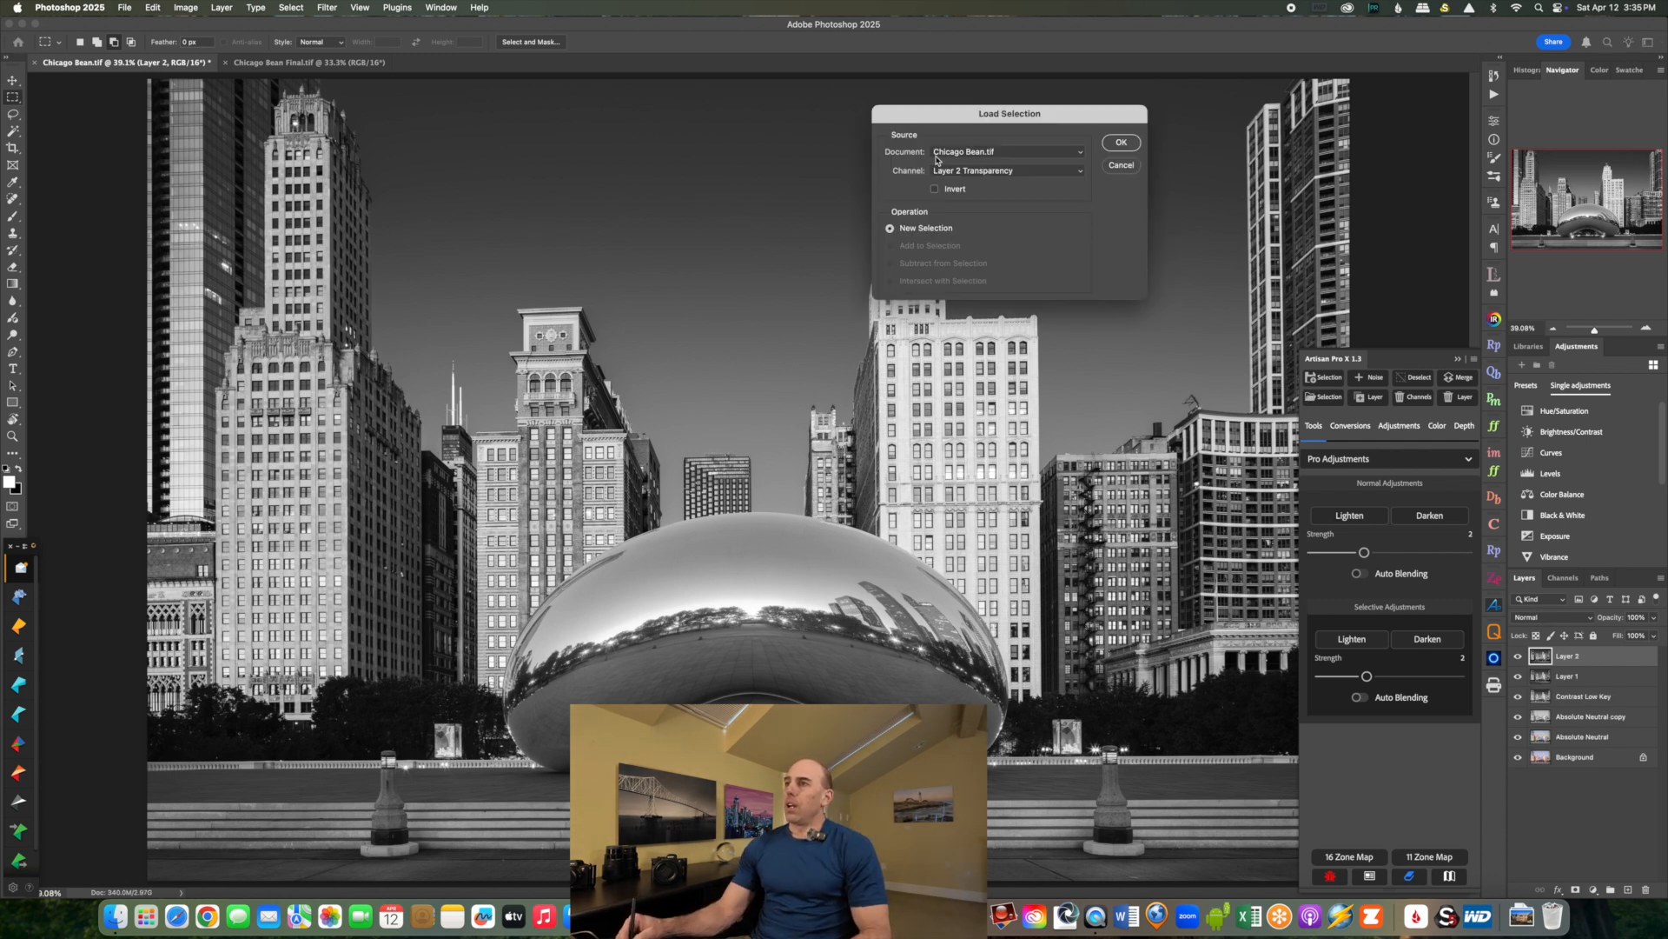
click(978, 170)
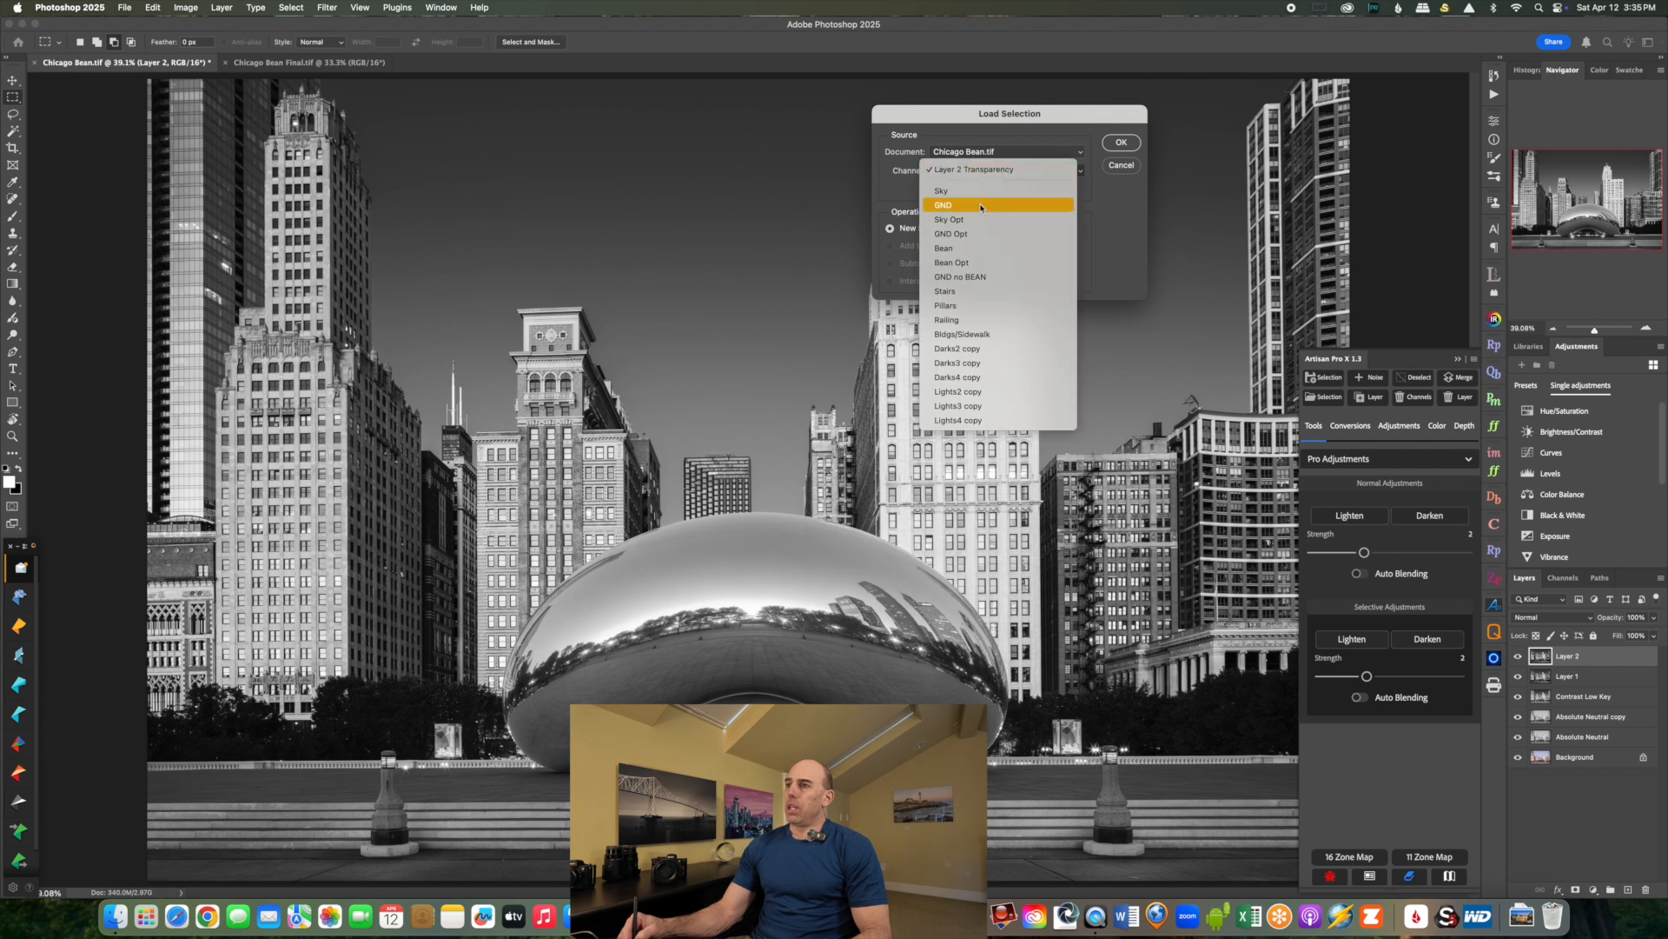
click(957, 306)
click(1121, 143)
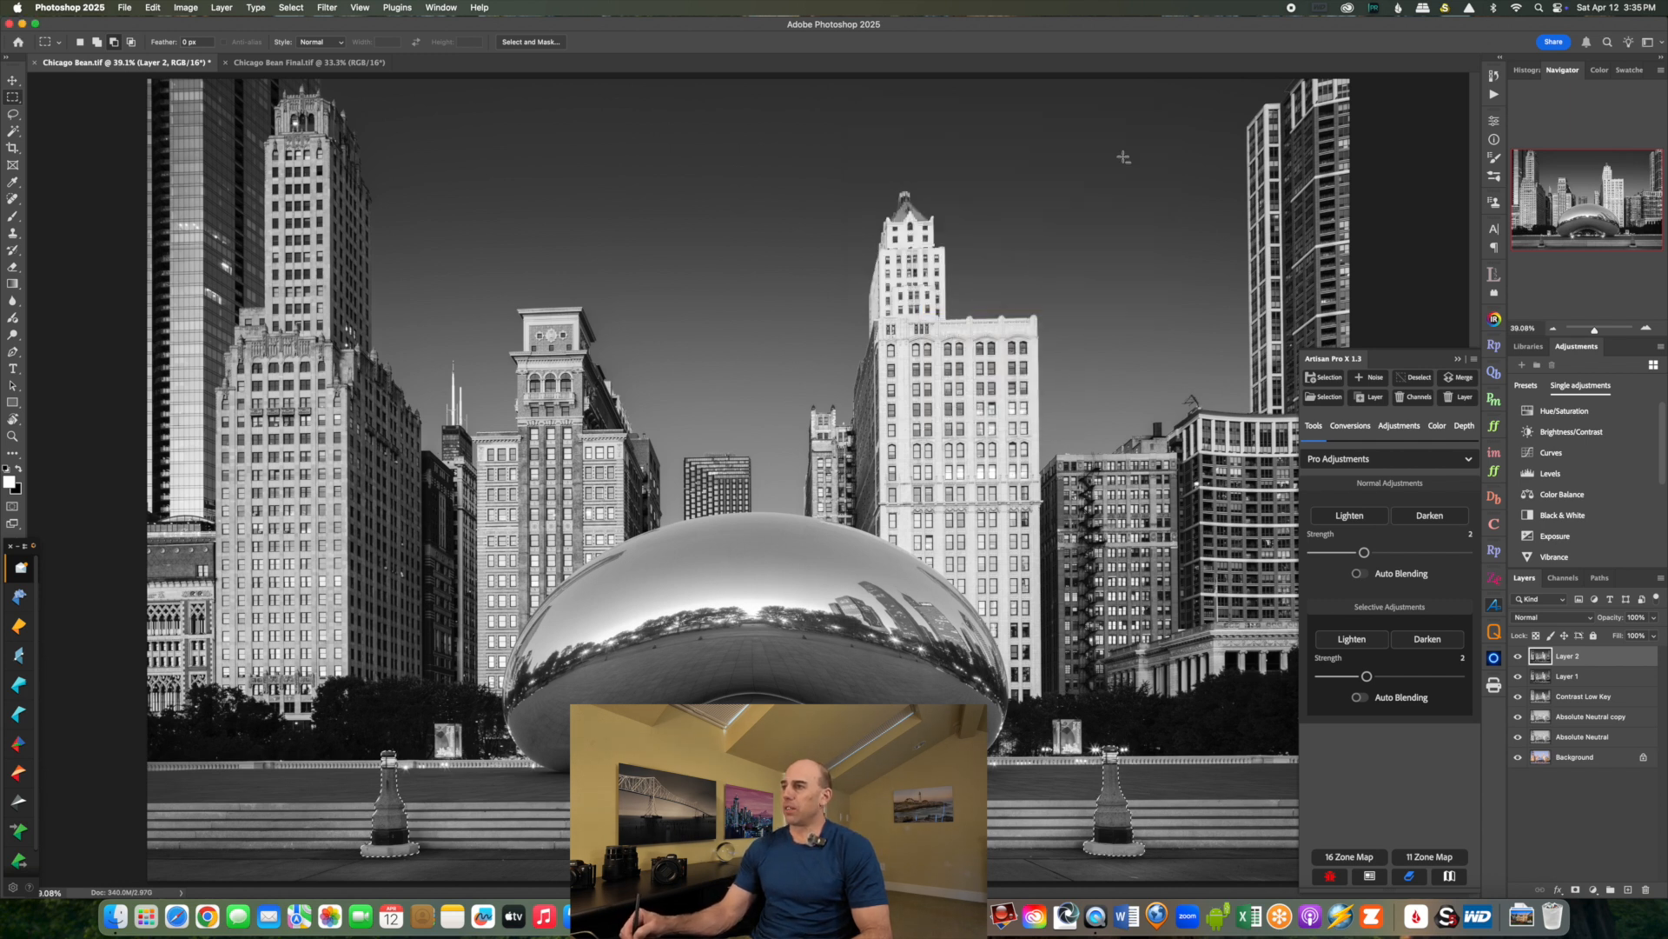
Intersect the pillars selection with the Lights2 copy channel.
click(1322, 396)
click(978, 170)
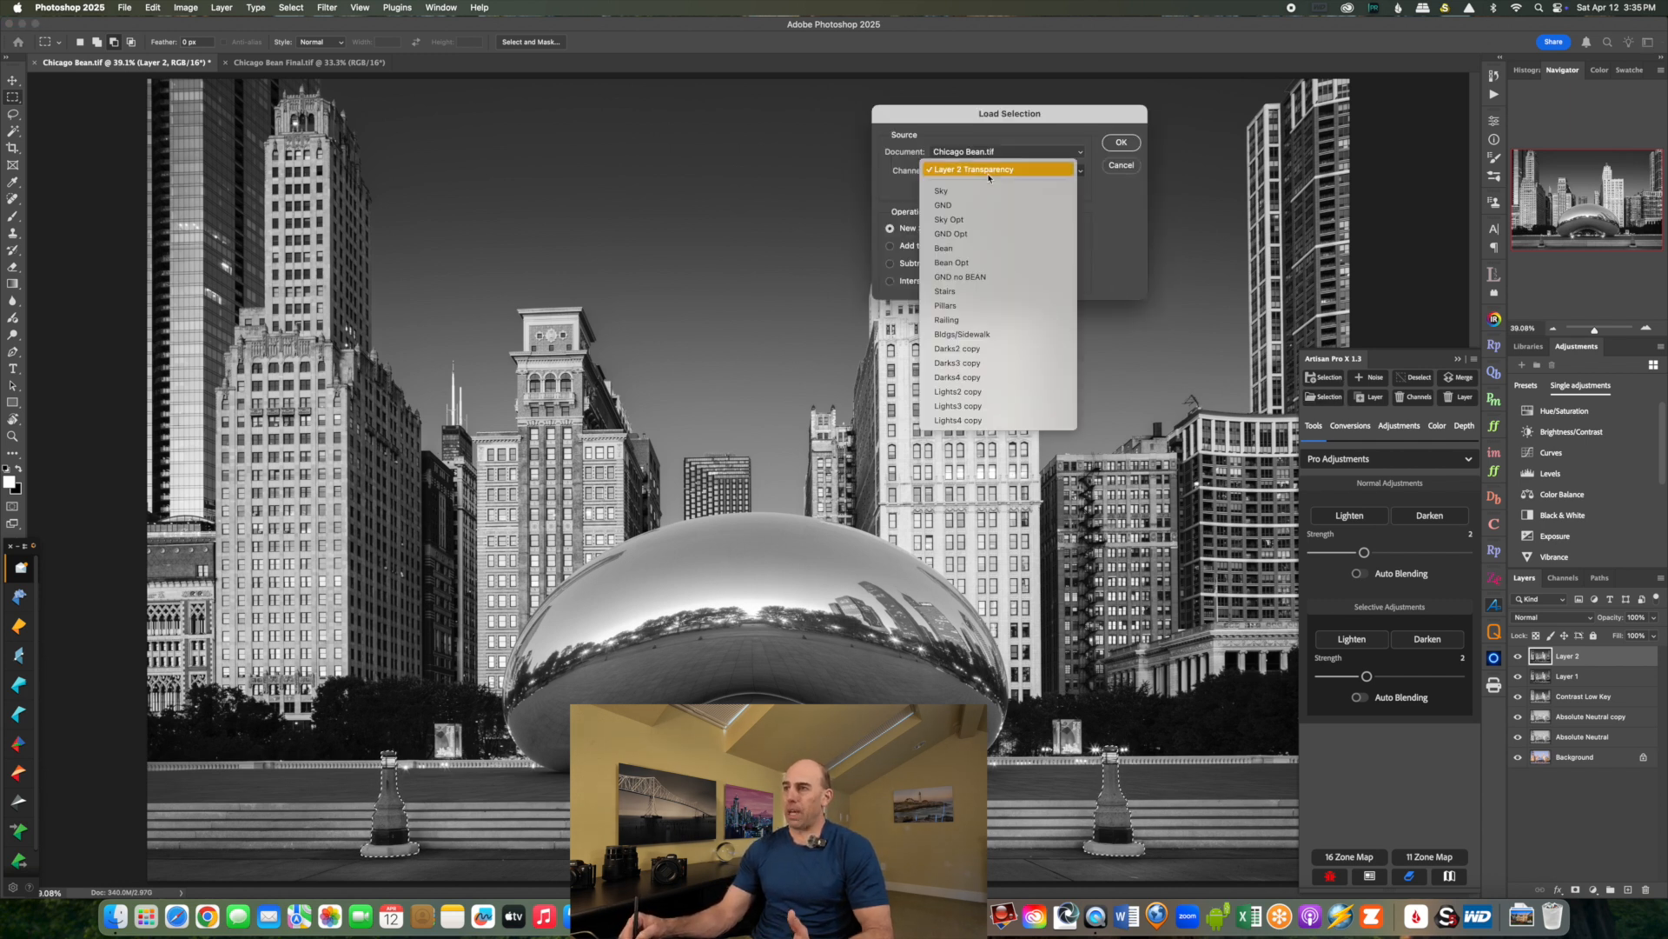
click(960, 376)
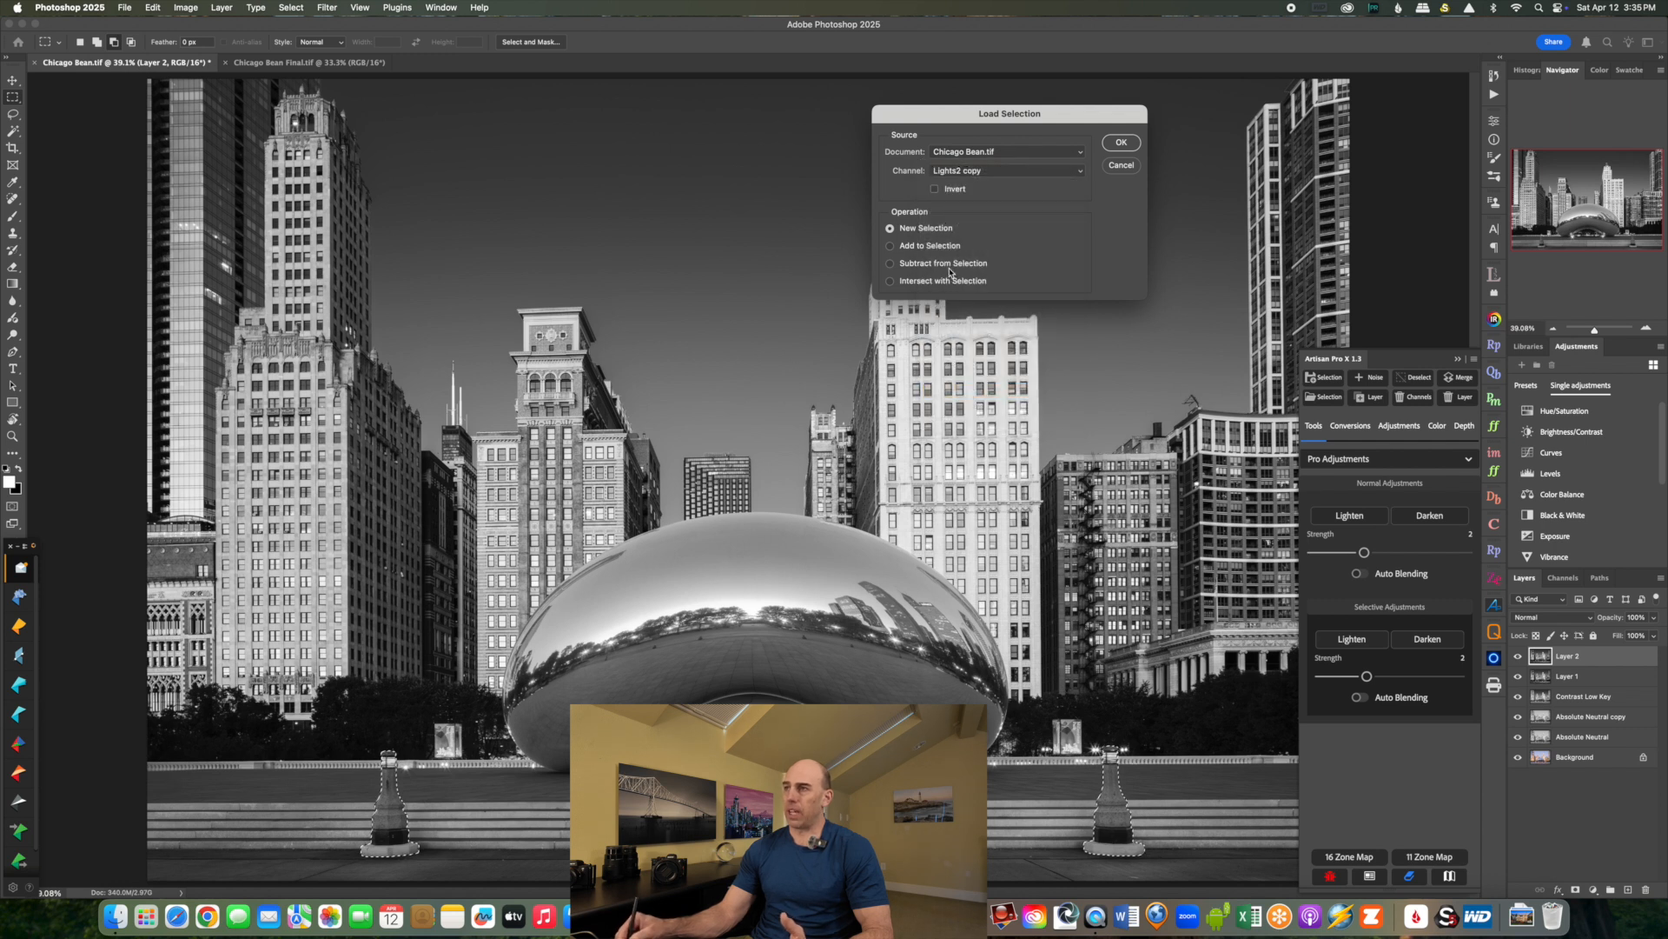
click(1121, 142)
Lighten the selected highlights of the pillars with the selective adjustment and set its strength to 3.
click(1360, 641)
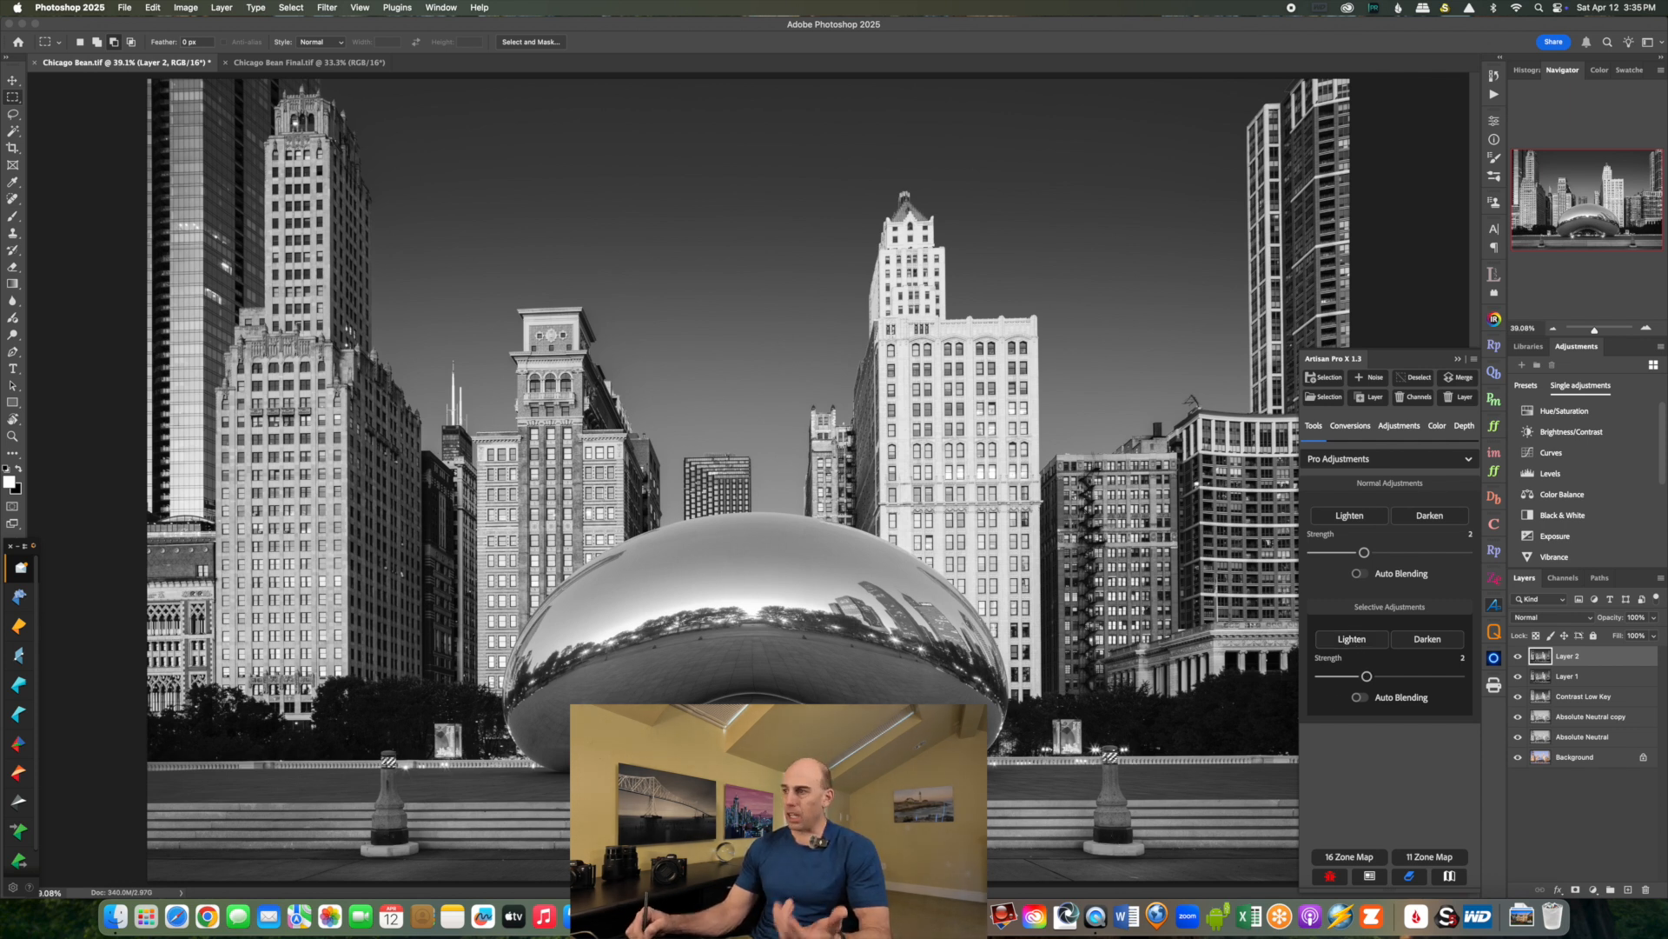
click(1351, 635)
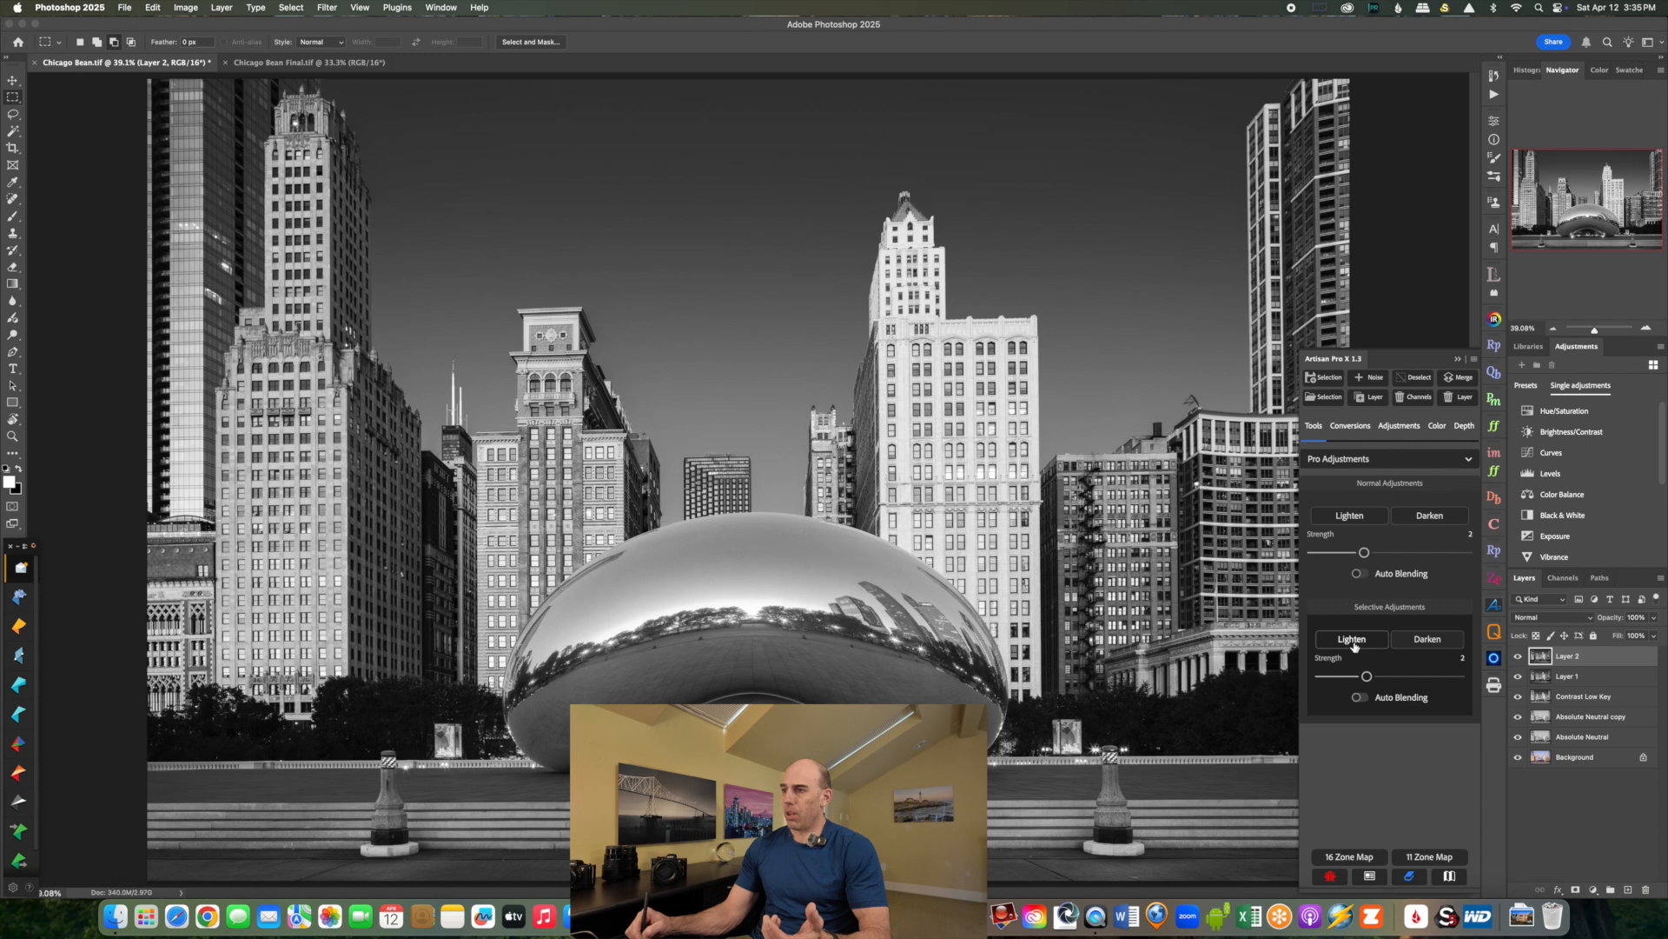
click(1353, 639)
click(1406, 677)
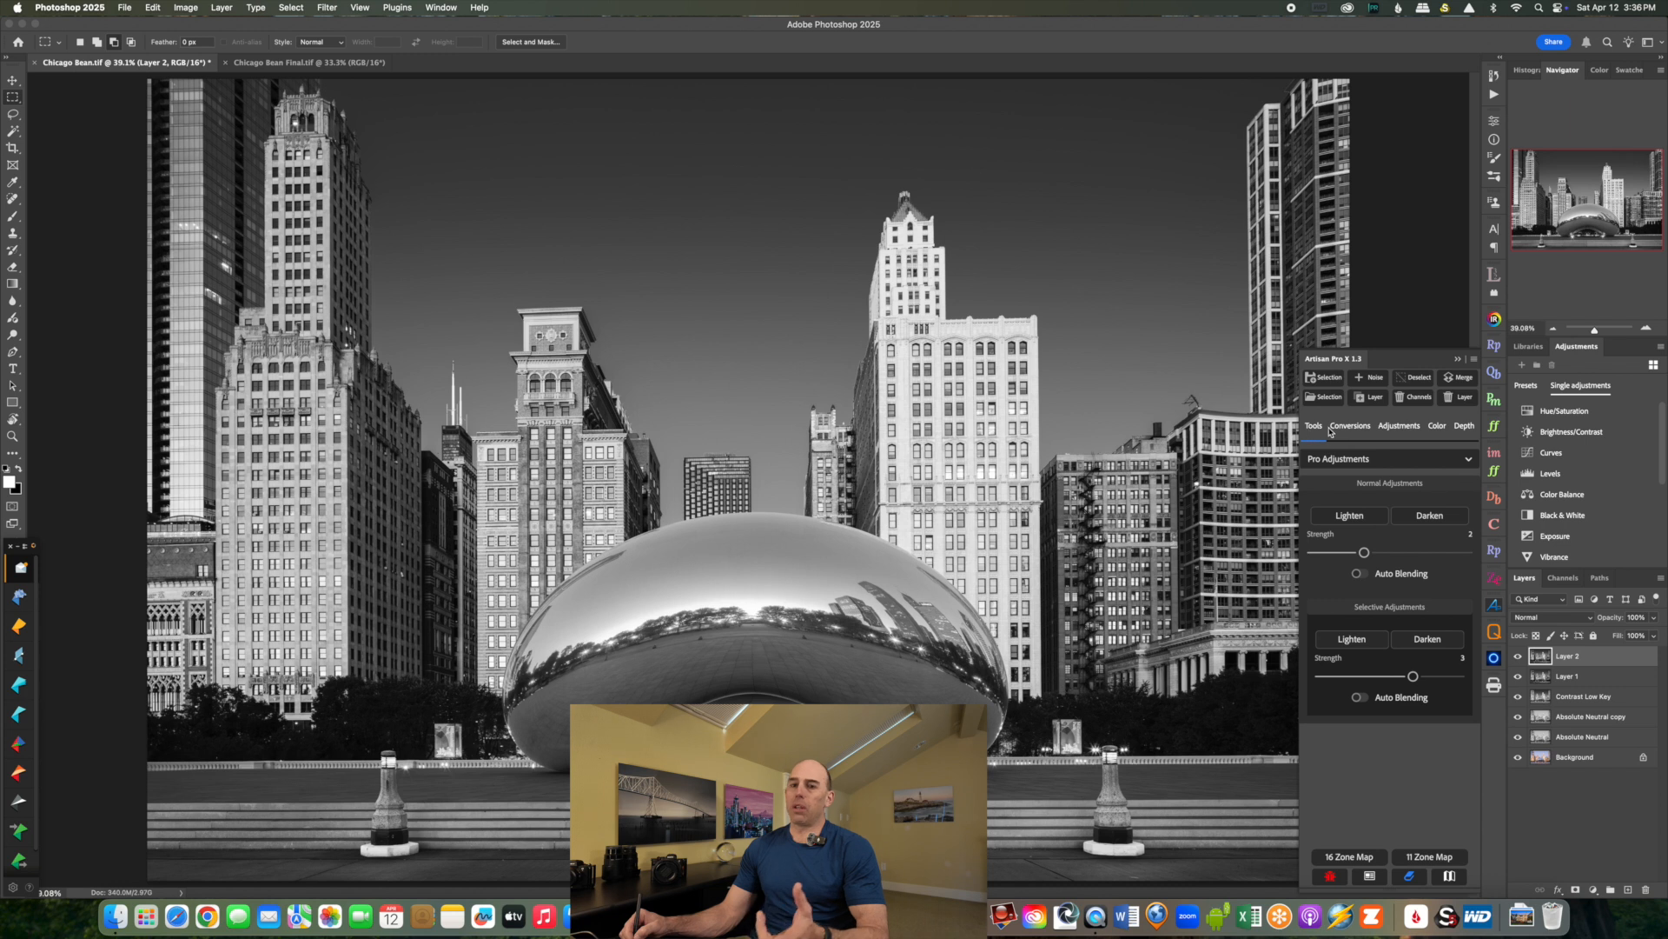
Load the Bean Opt channel as a new selection.
click(1324, 377)
click(1050, 172)
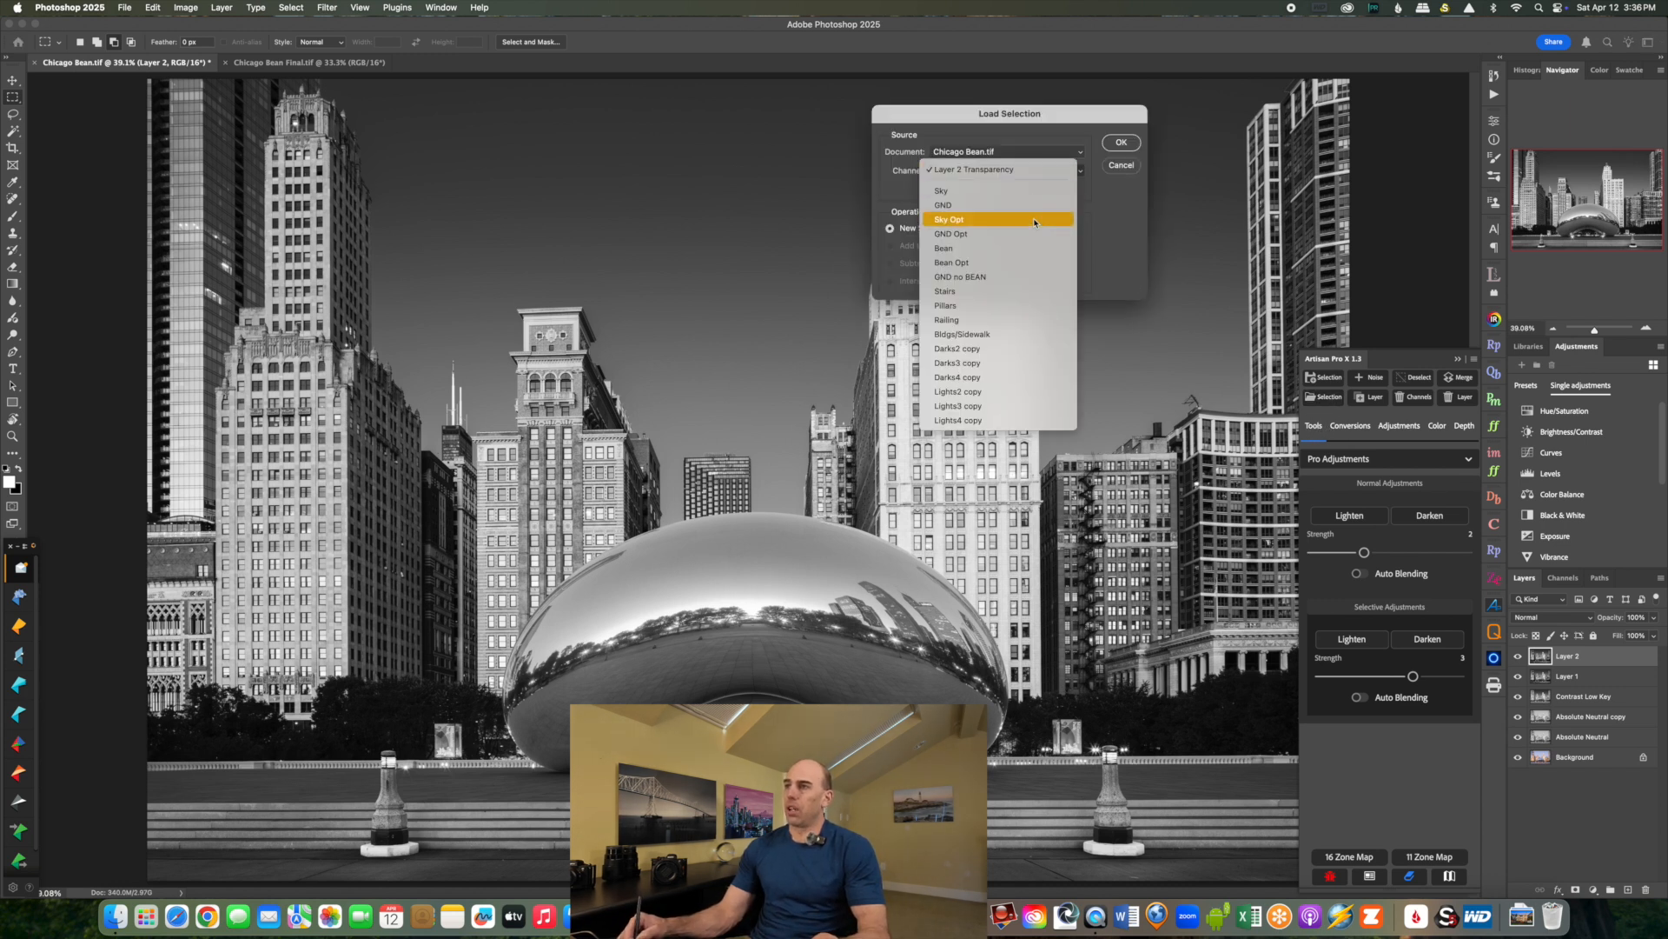
click(975, 263)
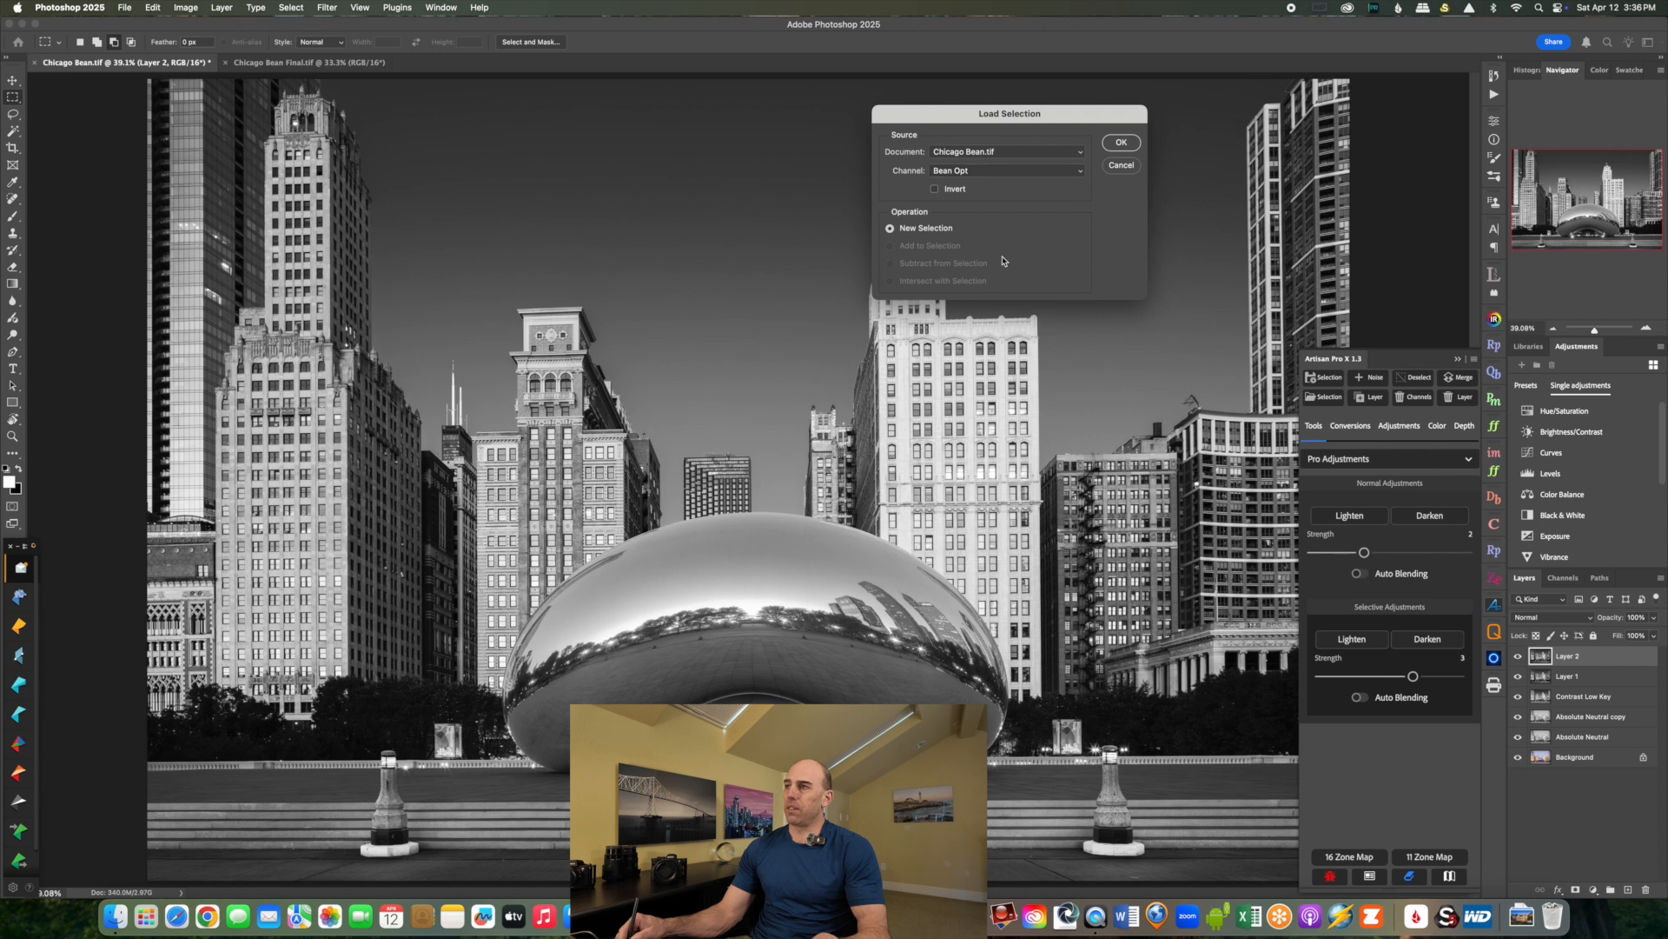
click(1121, 142)
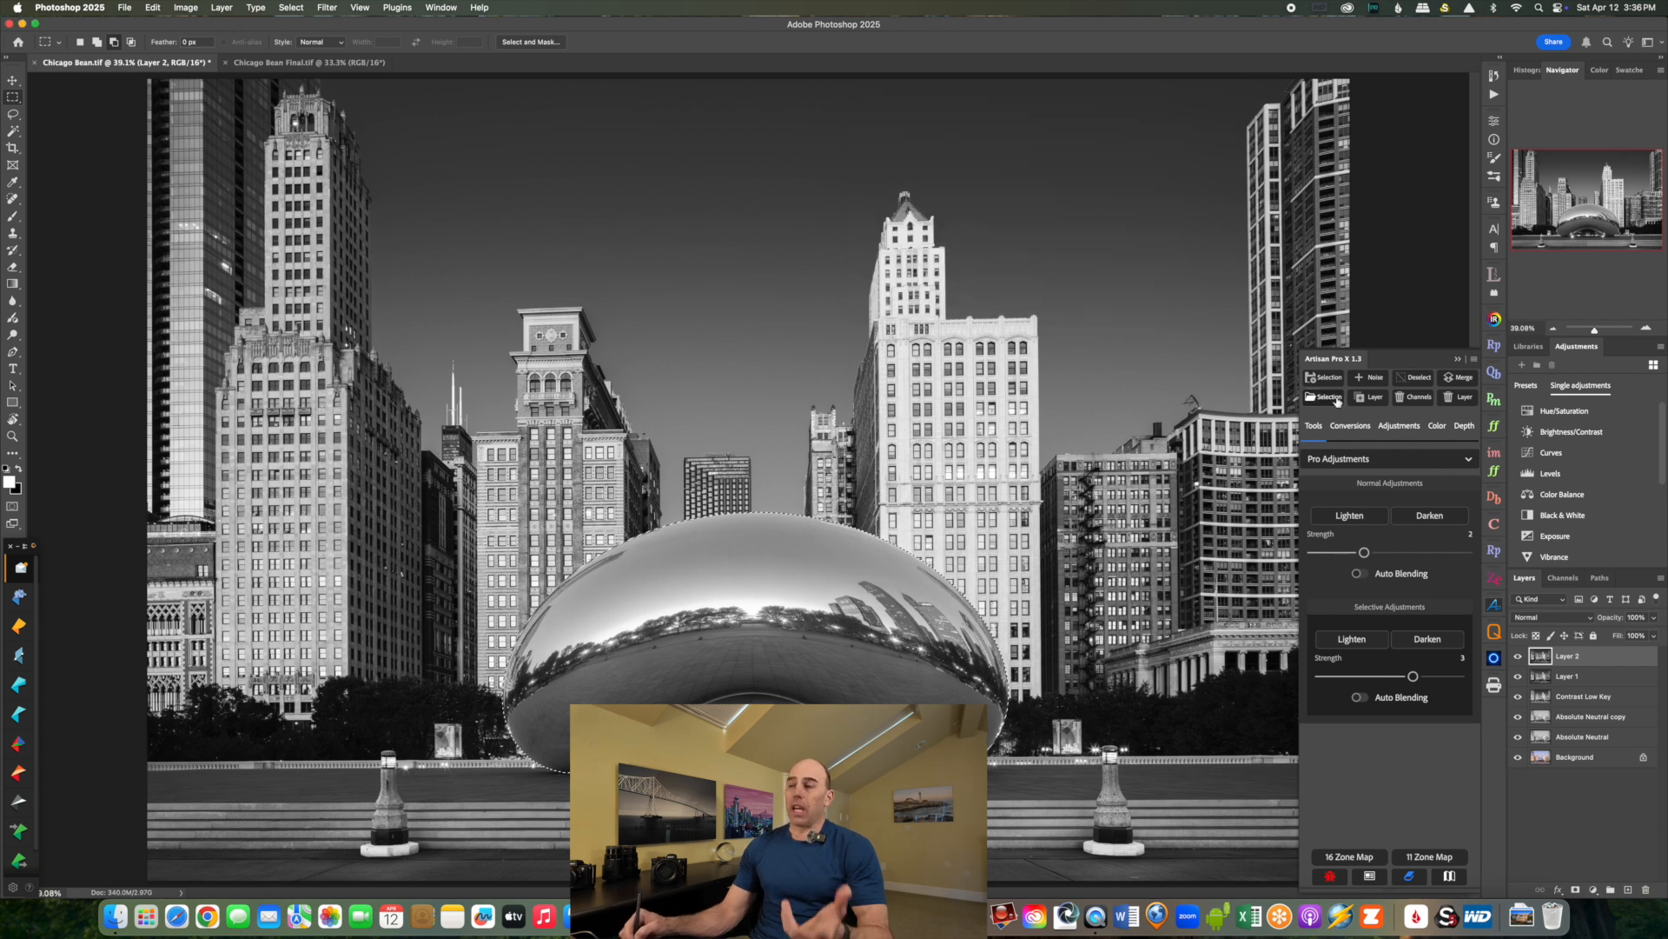
Examine the Darks3 copy and Darks2 copy channels within the bean selection, and return to the RGB composite and the layers.
click(1330, 398)
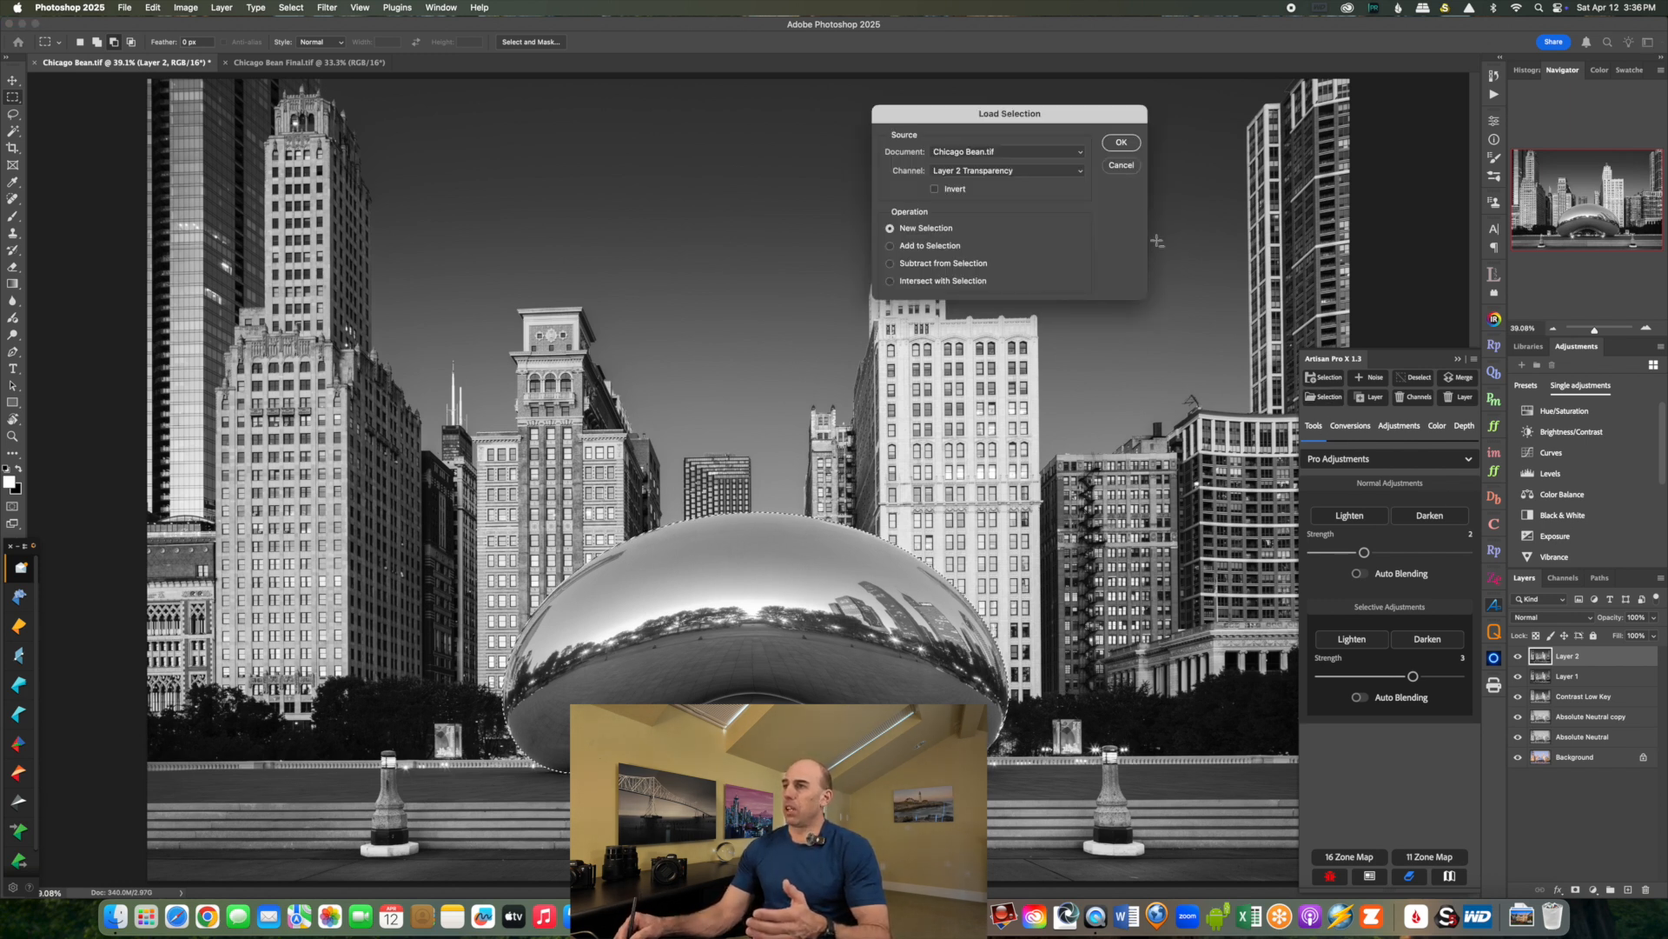
click(1123, 166)
click(1564, 580)
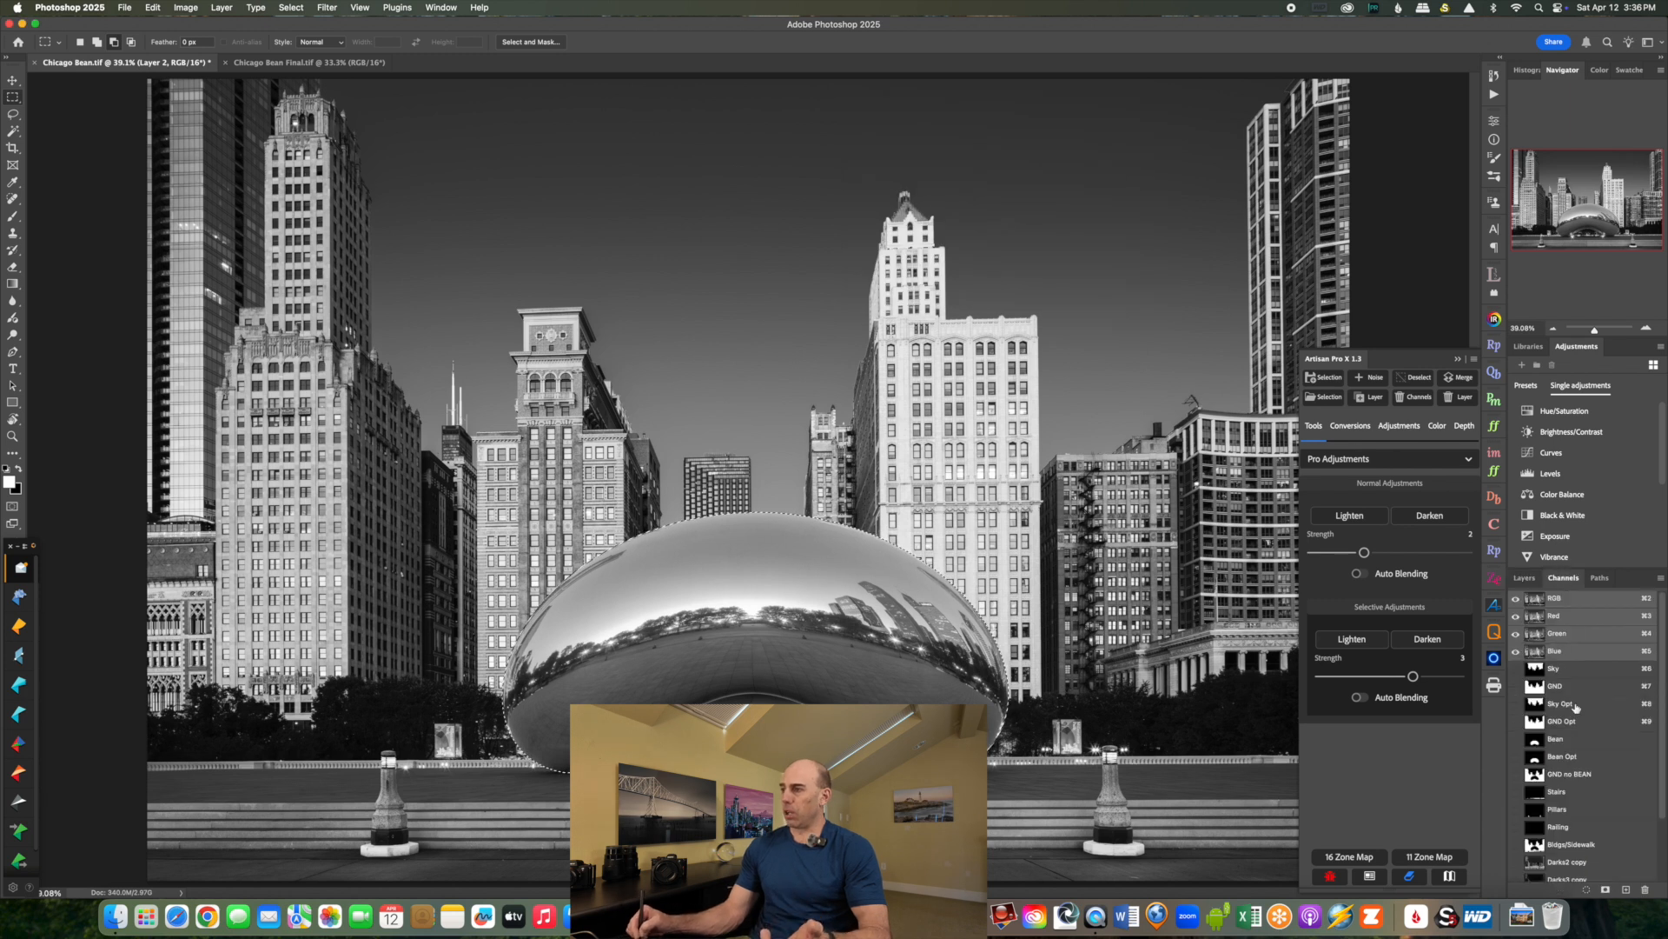
scroll(1609, 861, down, 5)
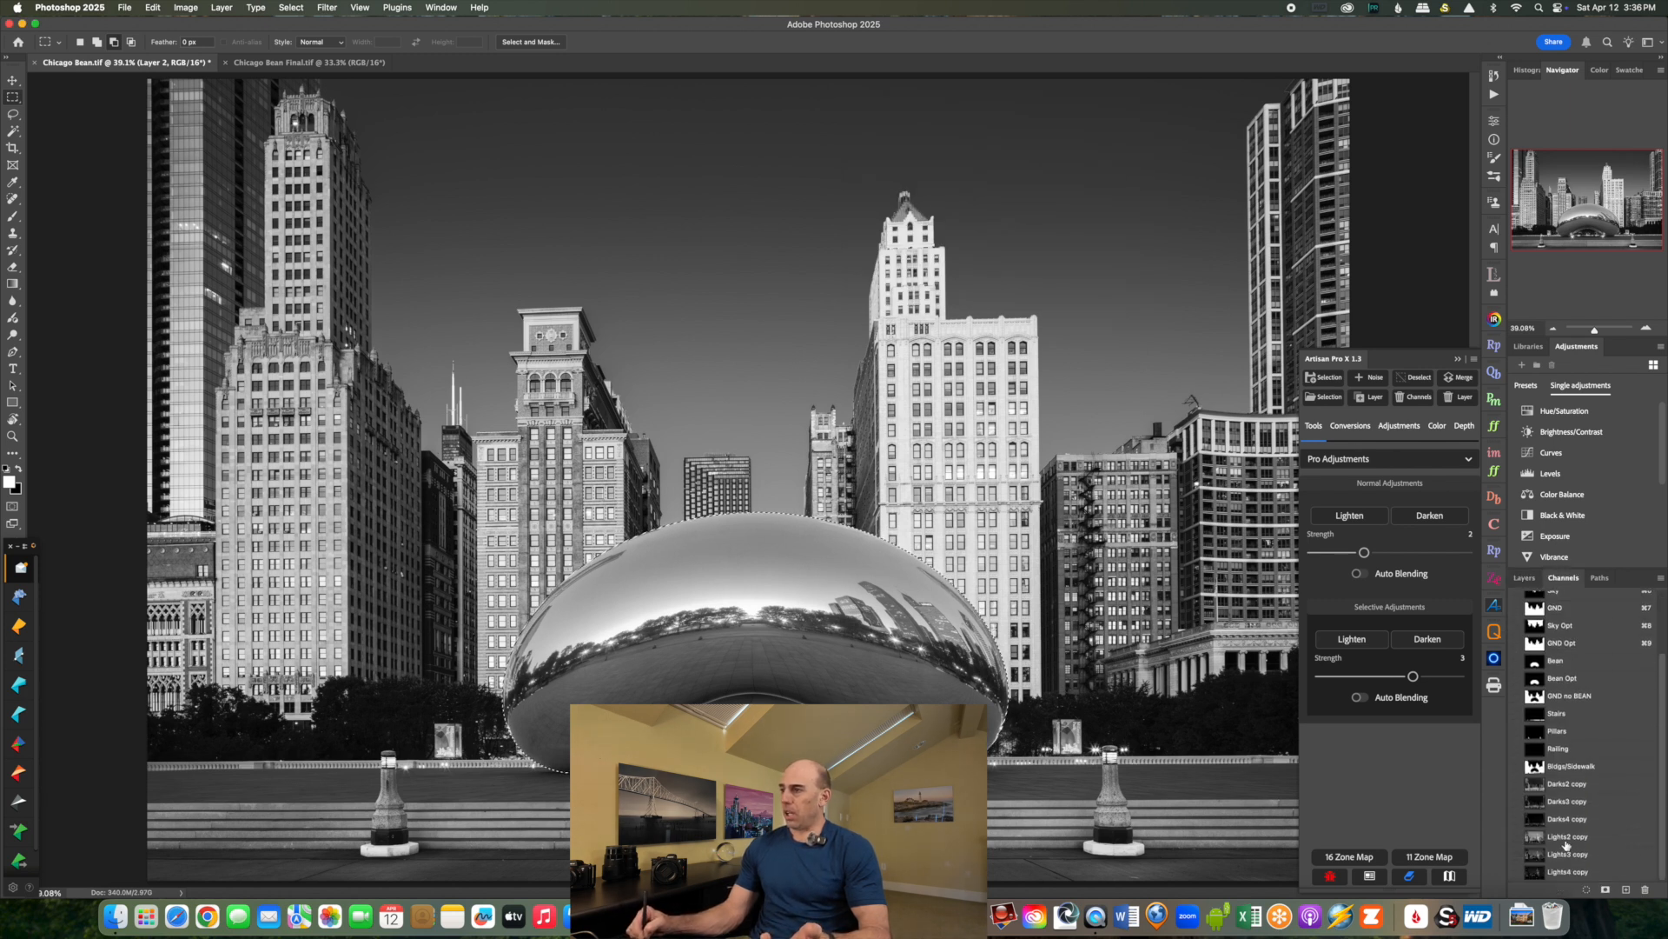
click(1571, 803)
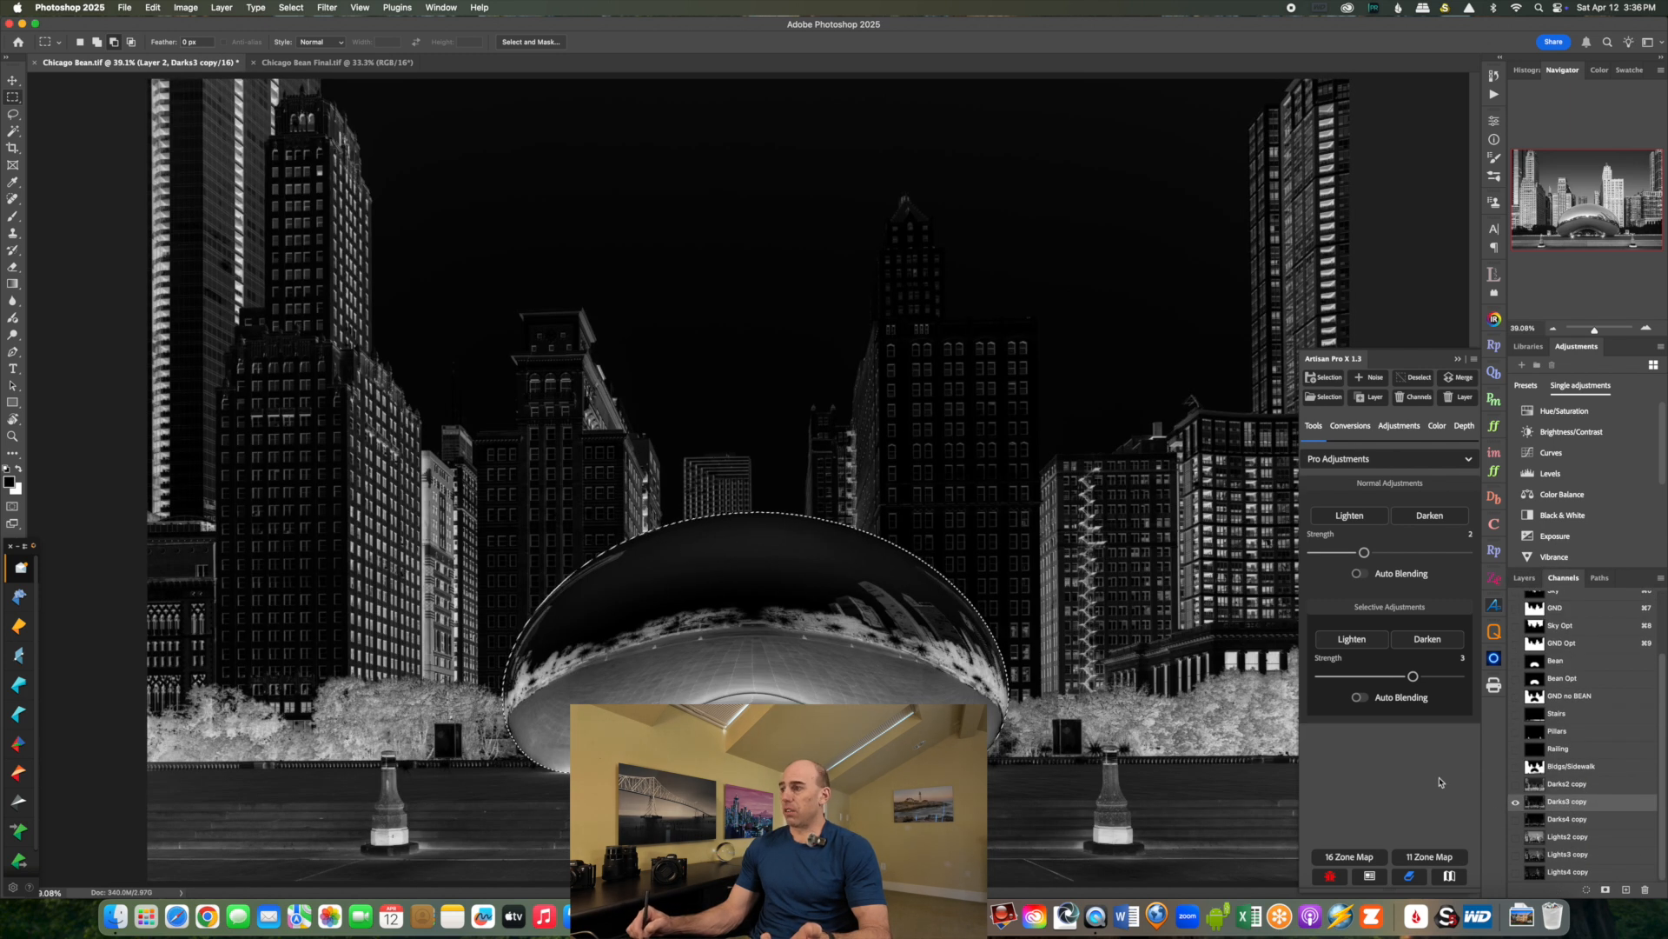
click(1561, 786)
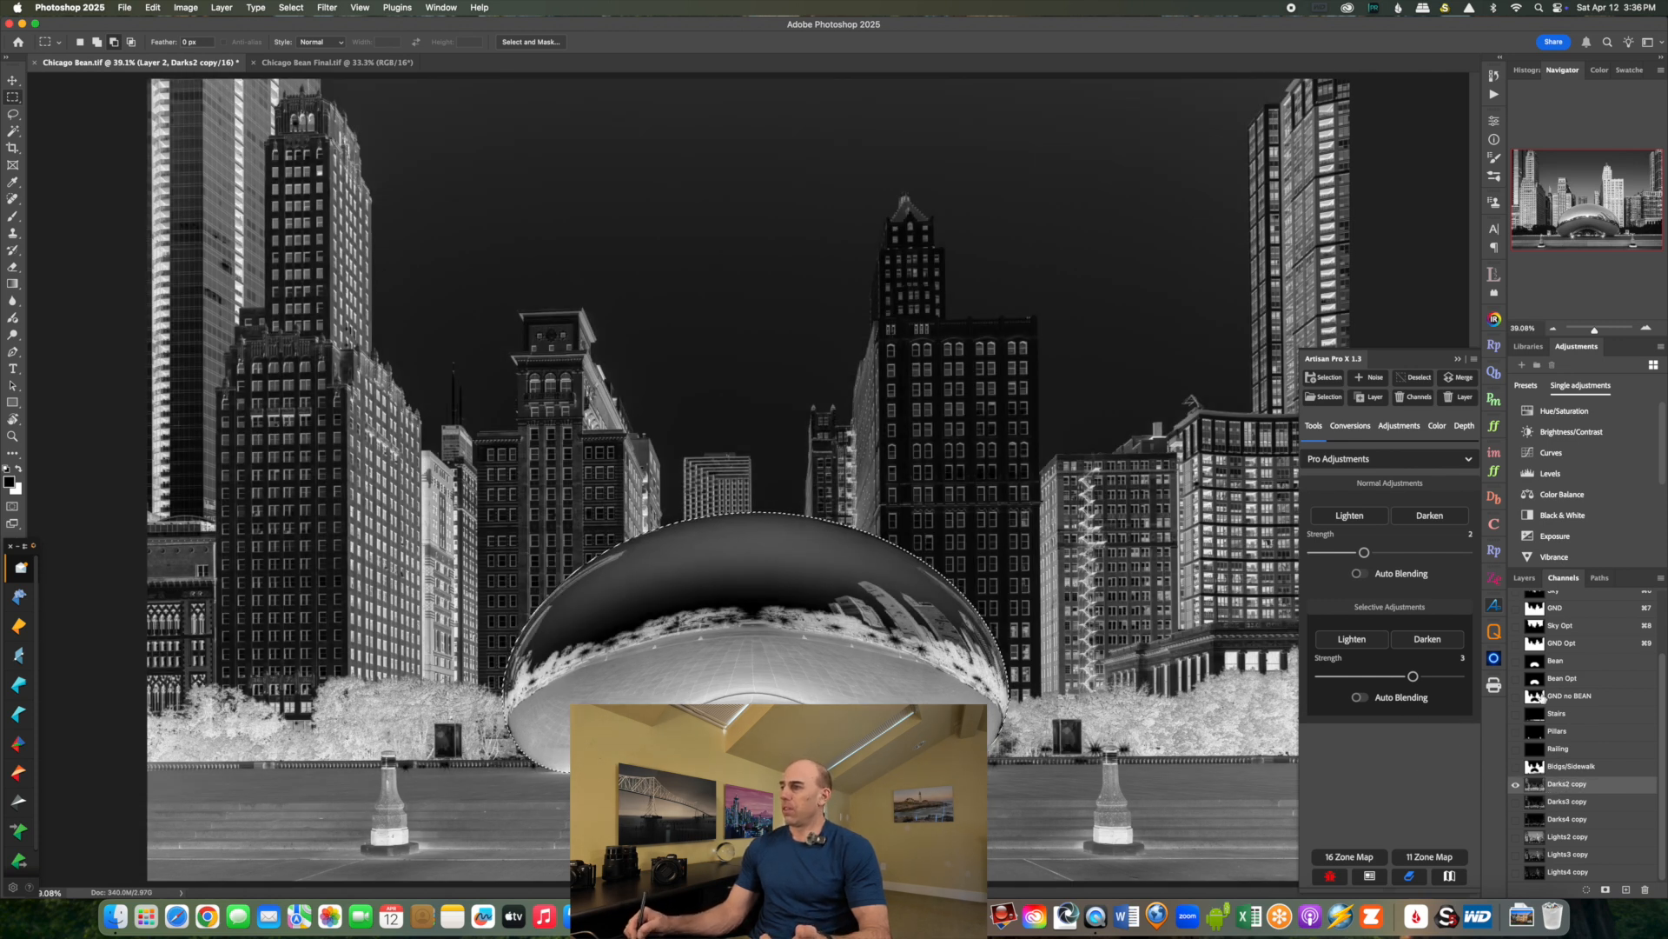
drag(1663, 691, 1597, 598)
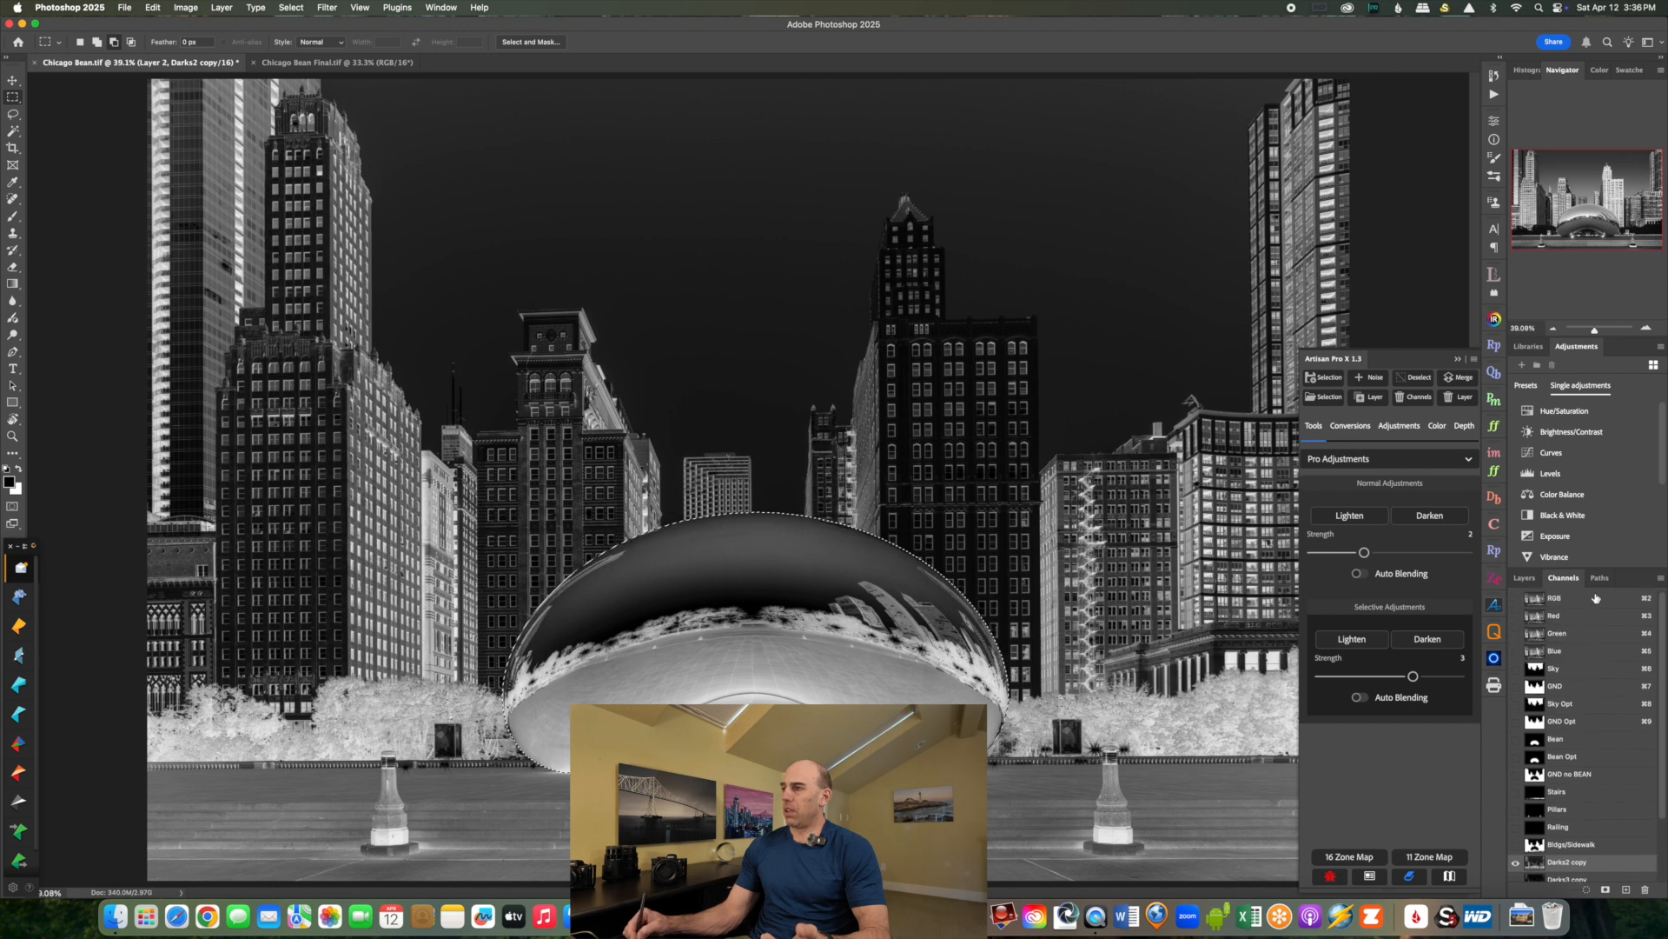
click(1538, 597)
click(1524, 577)
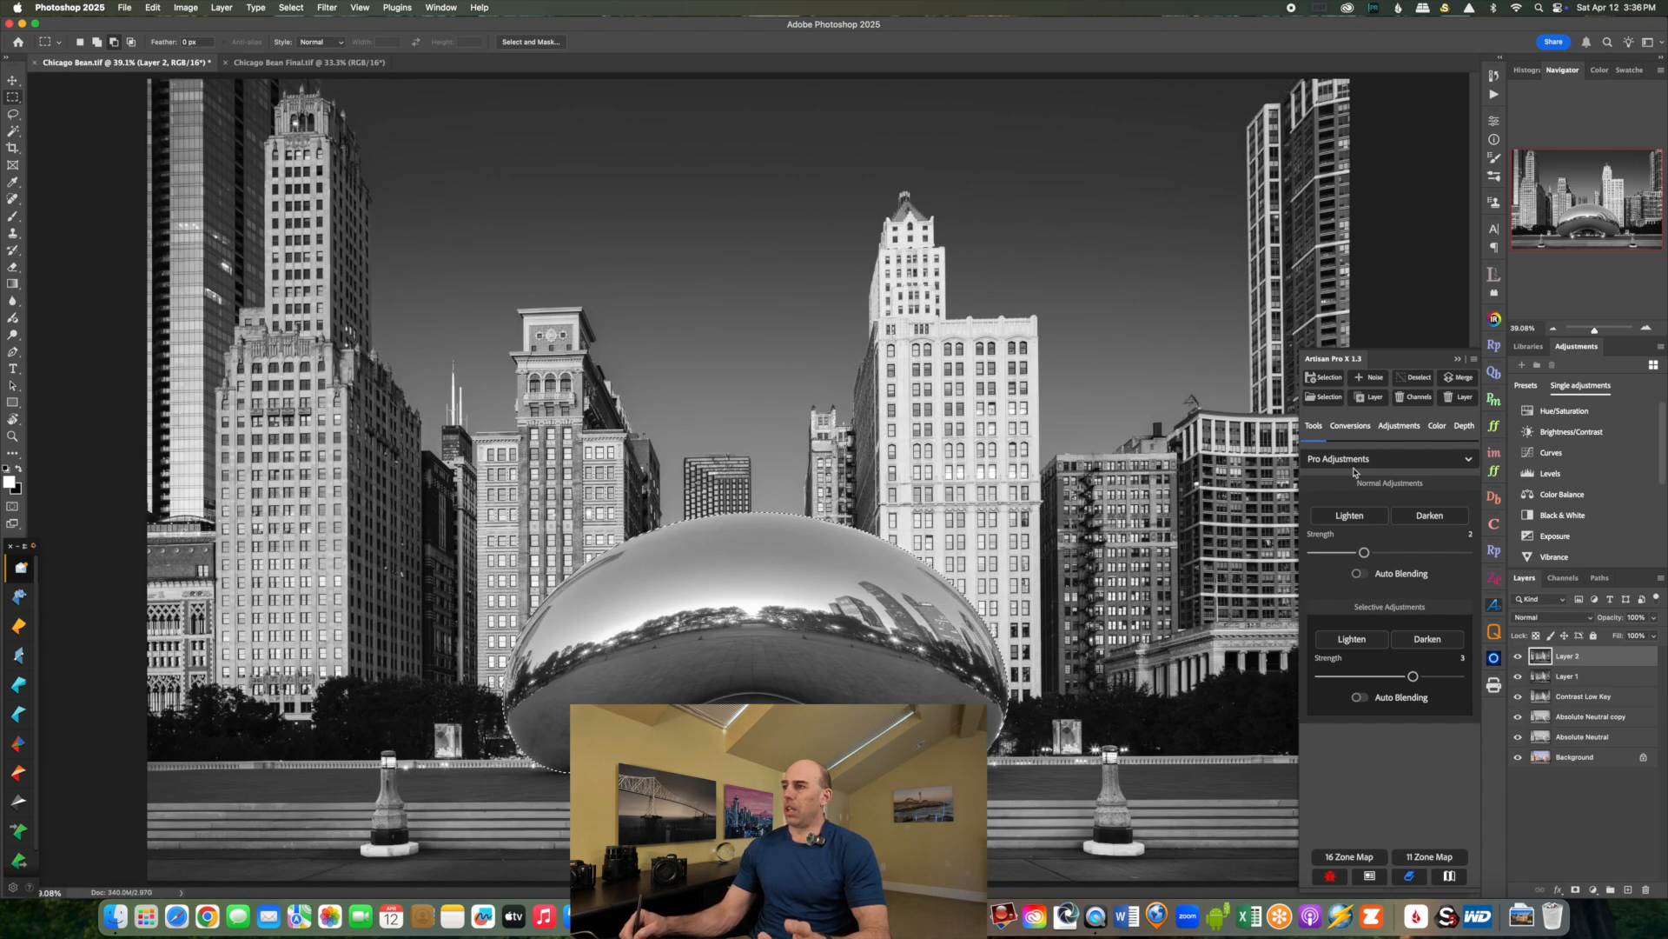
Intersect the bean selection with the Darks2 copy channel and darken it with the selective adjustment at strength 2.
click(1324, 396)
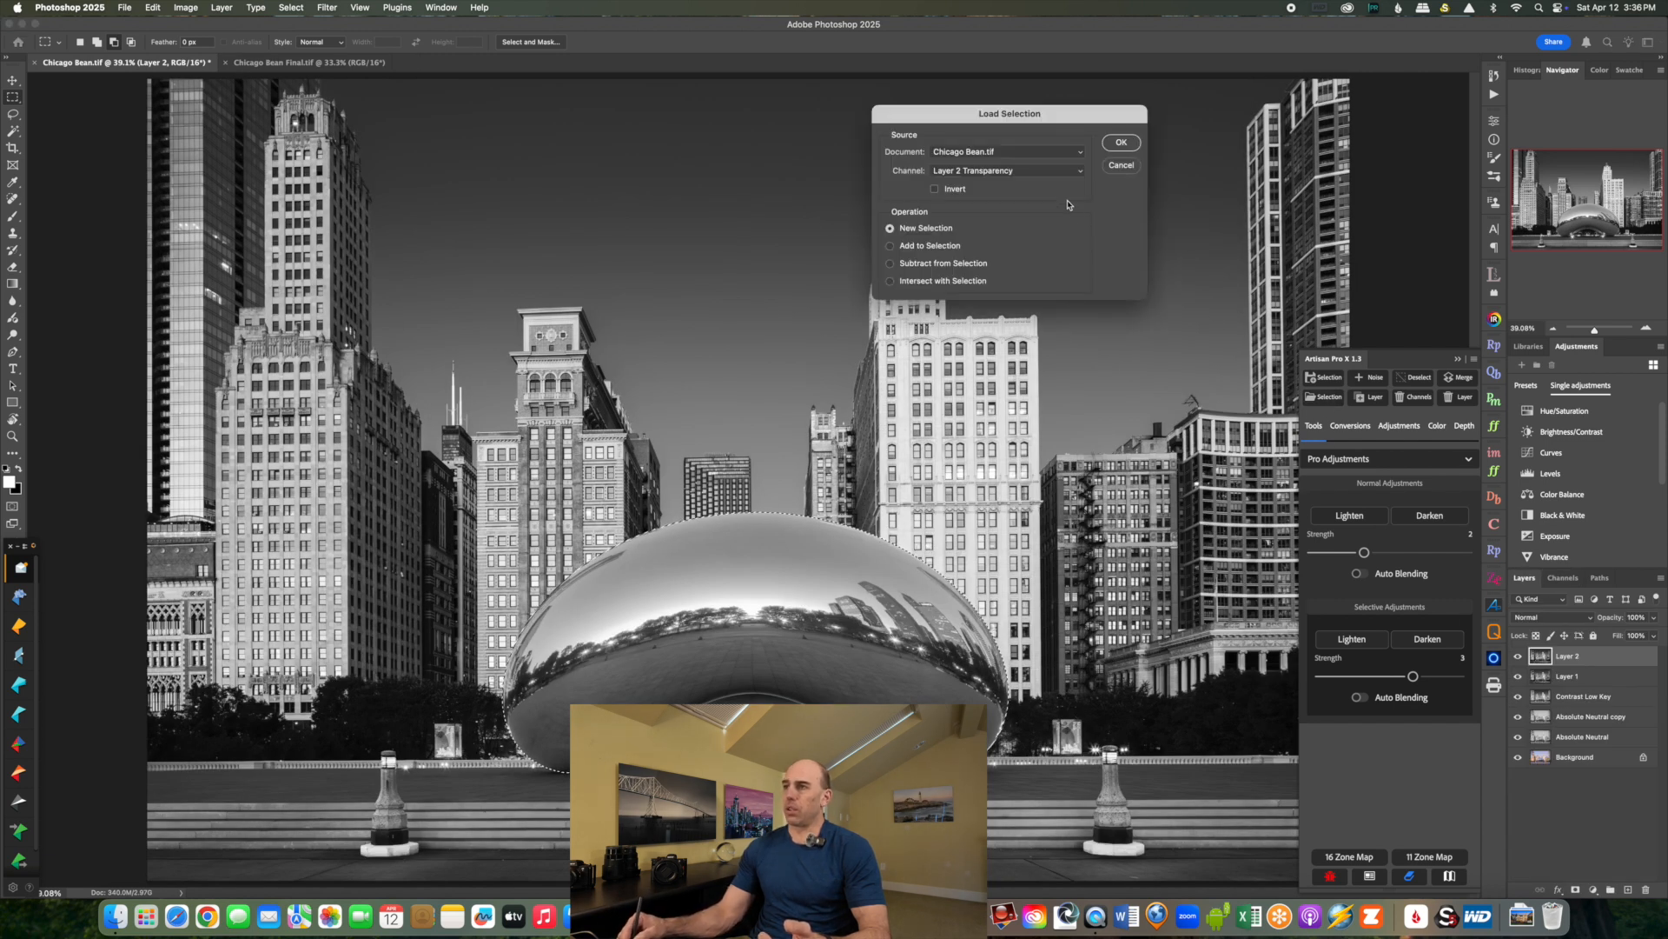
click(1061, 172)
click(982, 348)
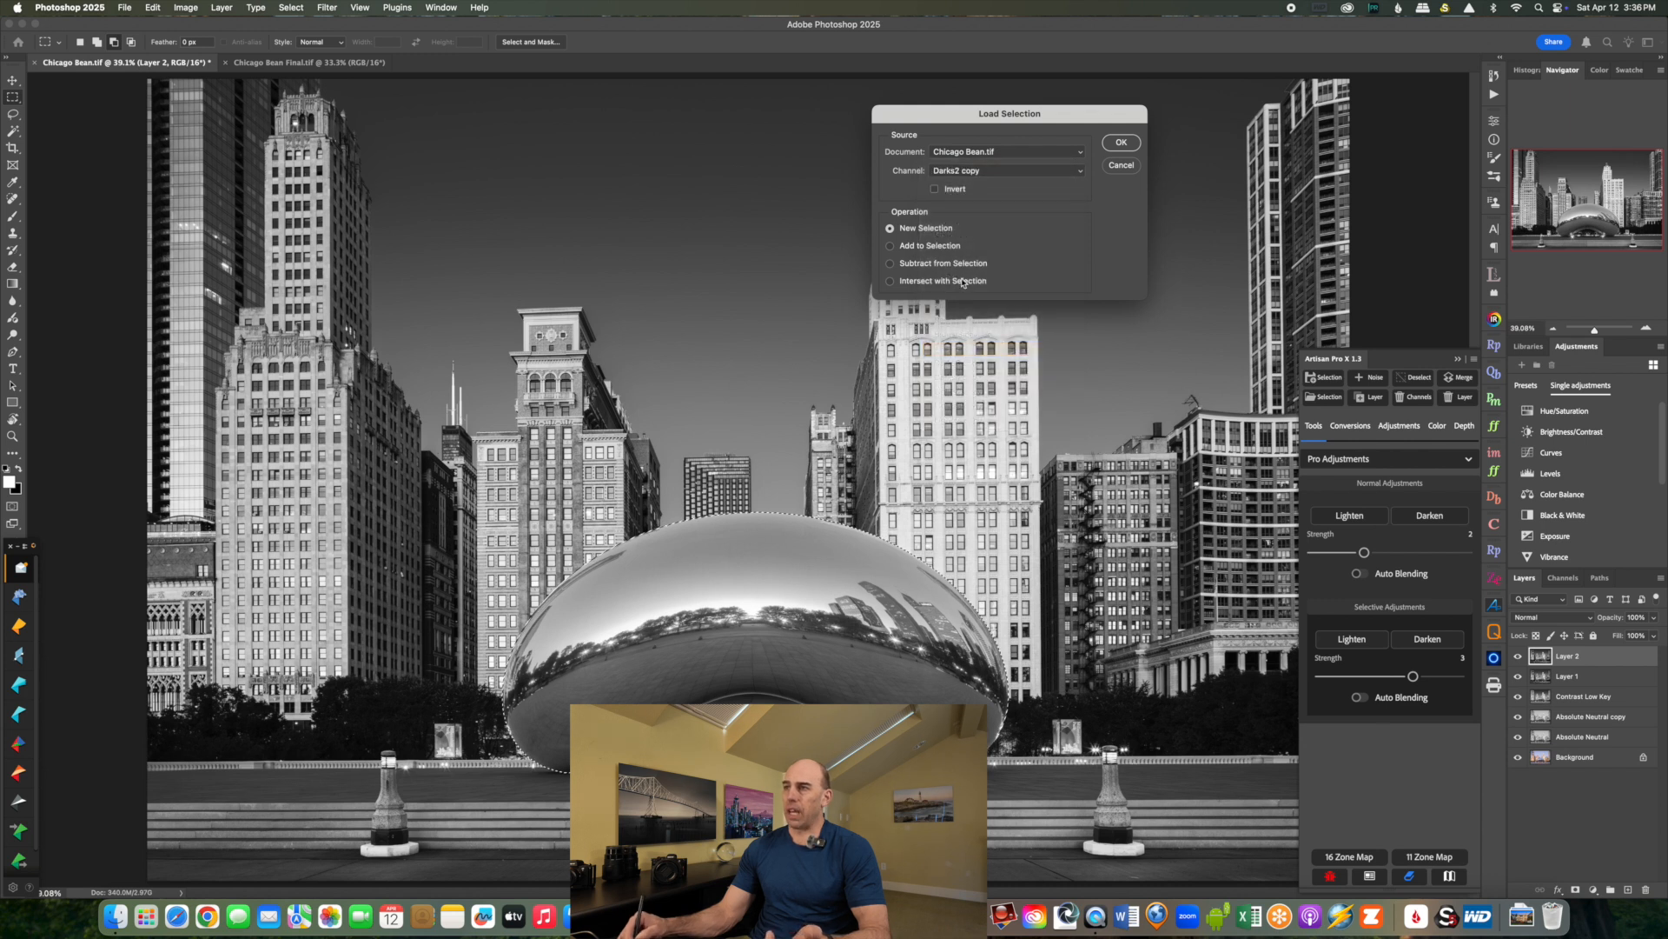
key(Return)
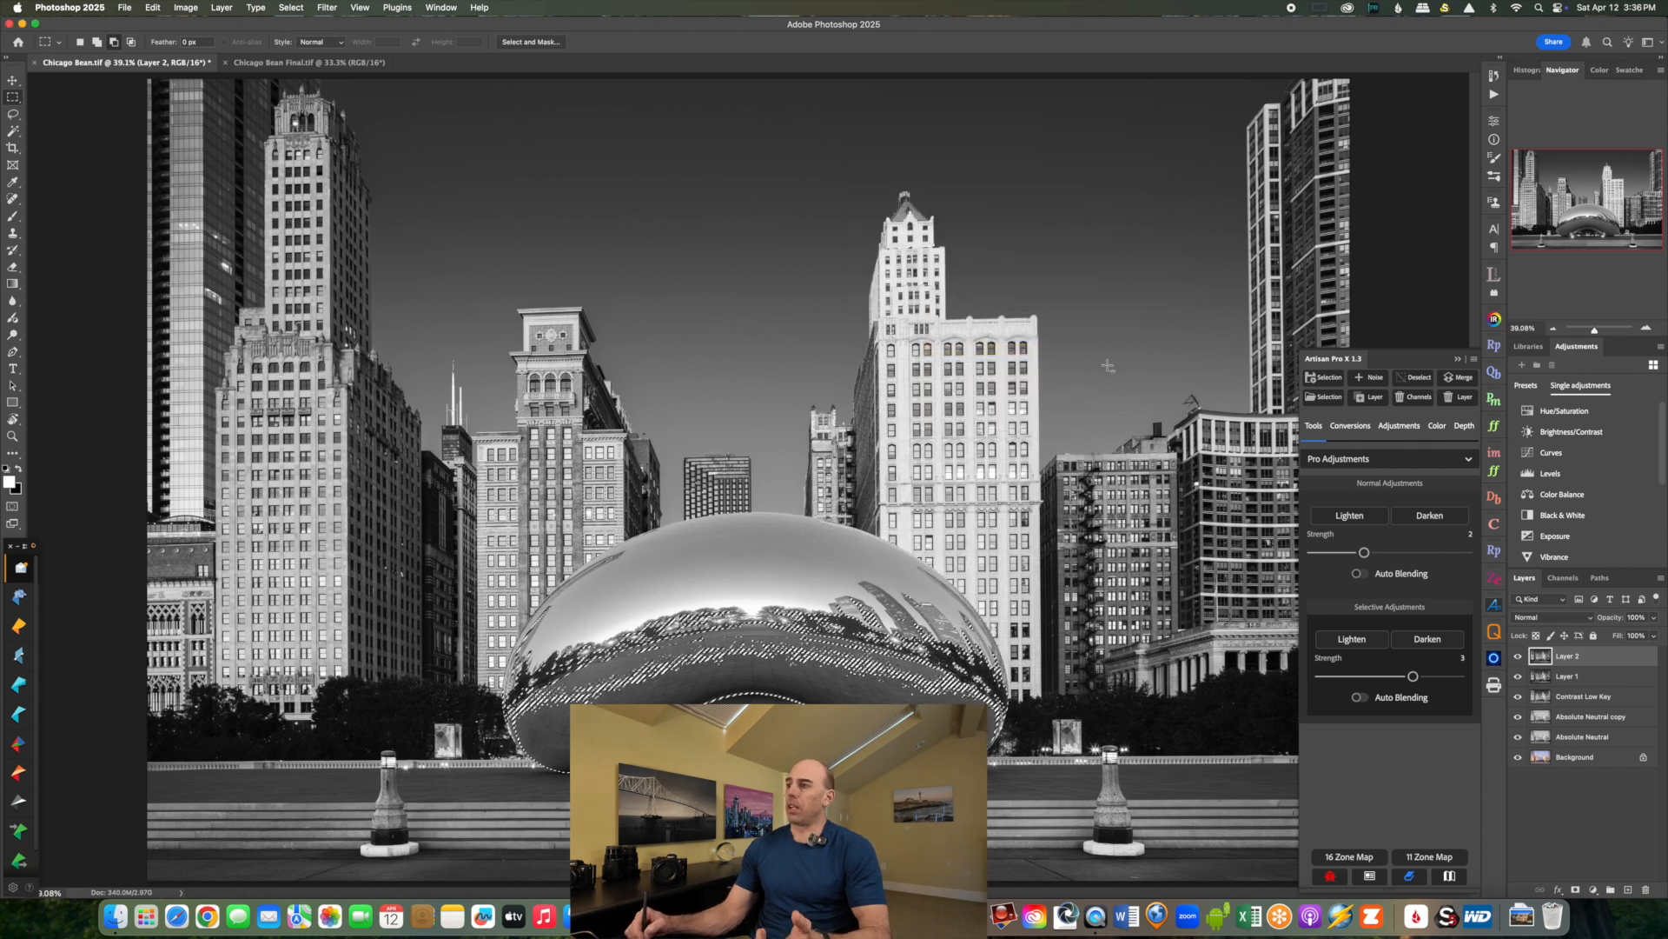
drag(1413, 676, 1367, 676)
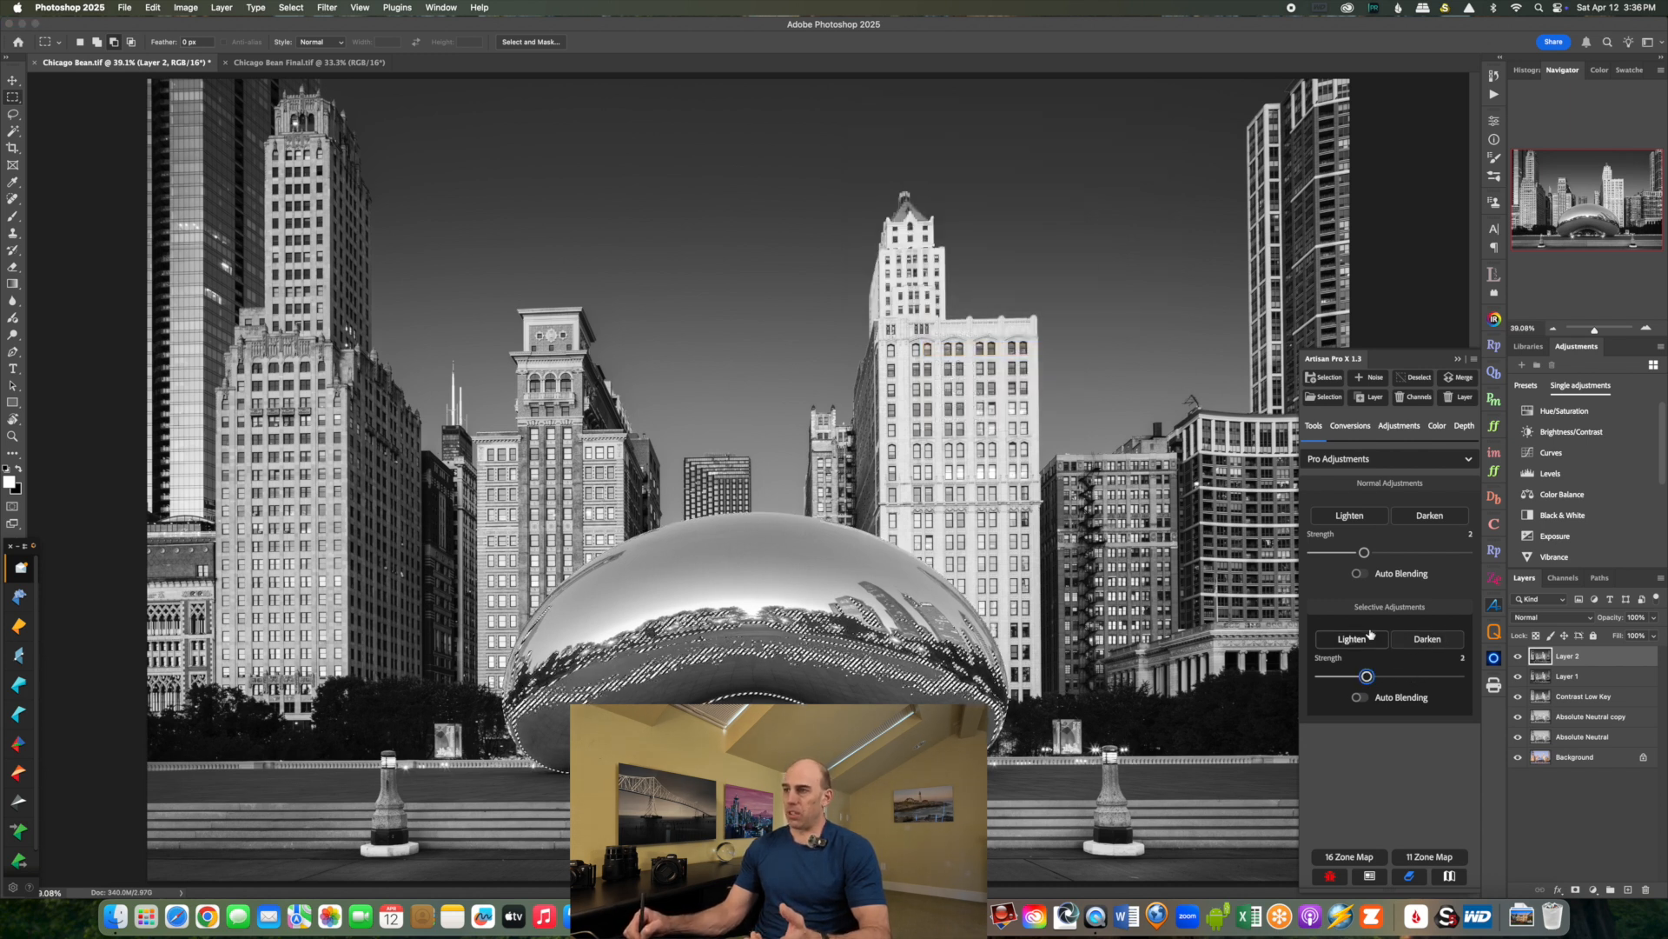
click(1428, 640)
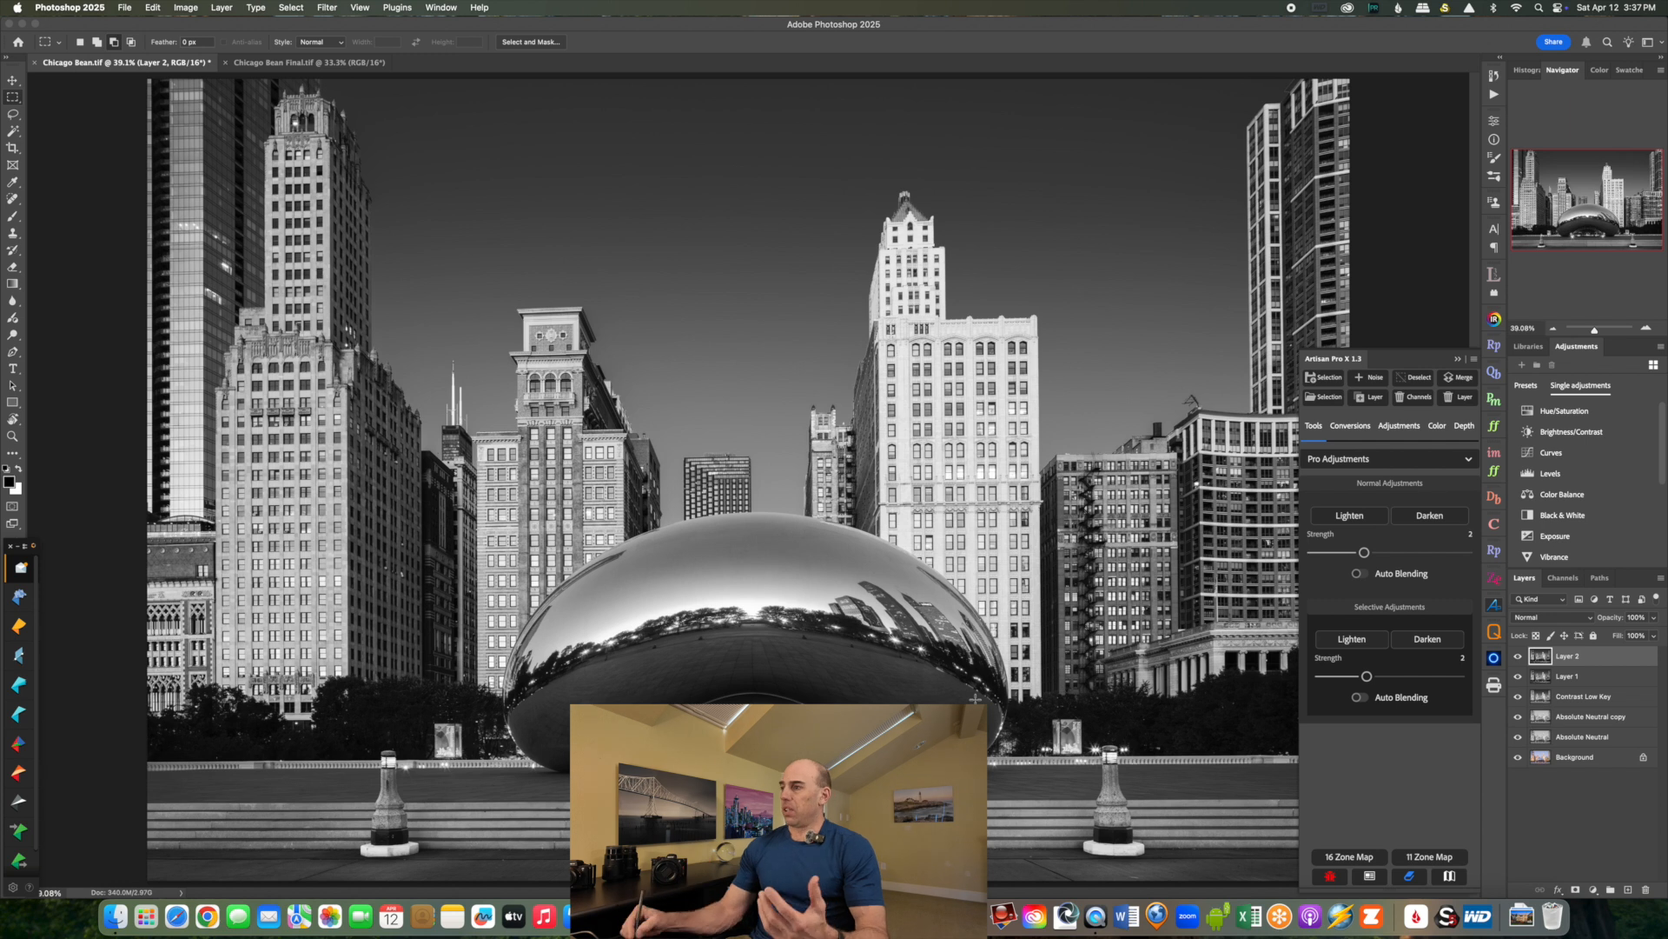
Hide the layers above Absolute Neutral and add a contrast-increasing Curves adjustment directly over that layer.
drag(1519, 657, 1519, 720)
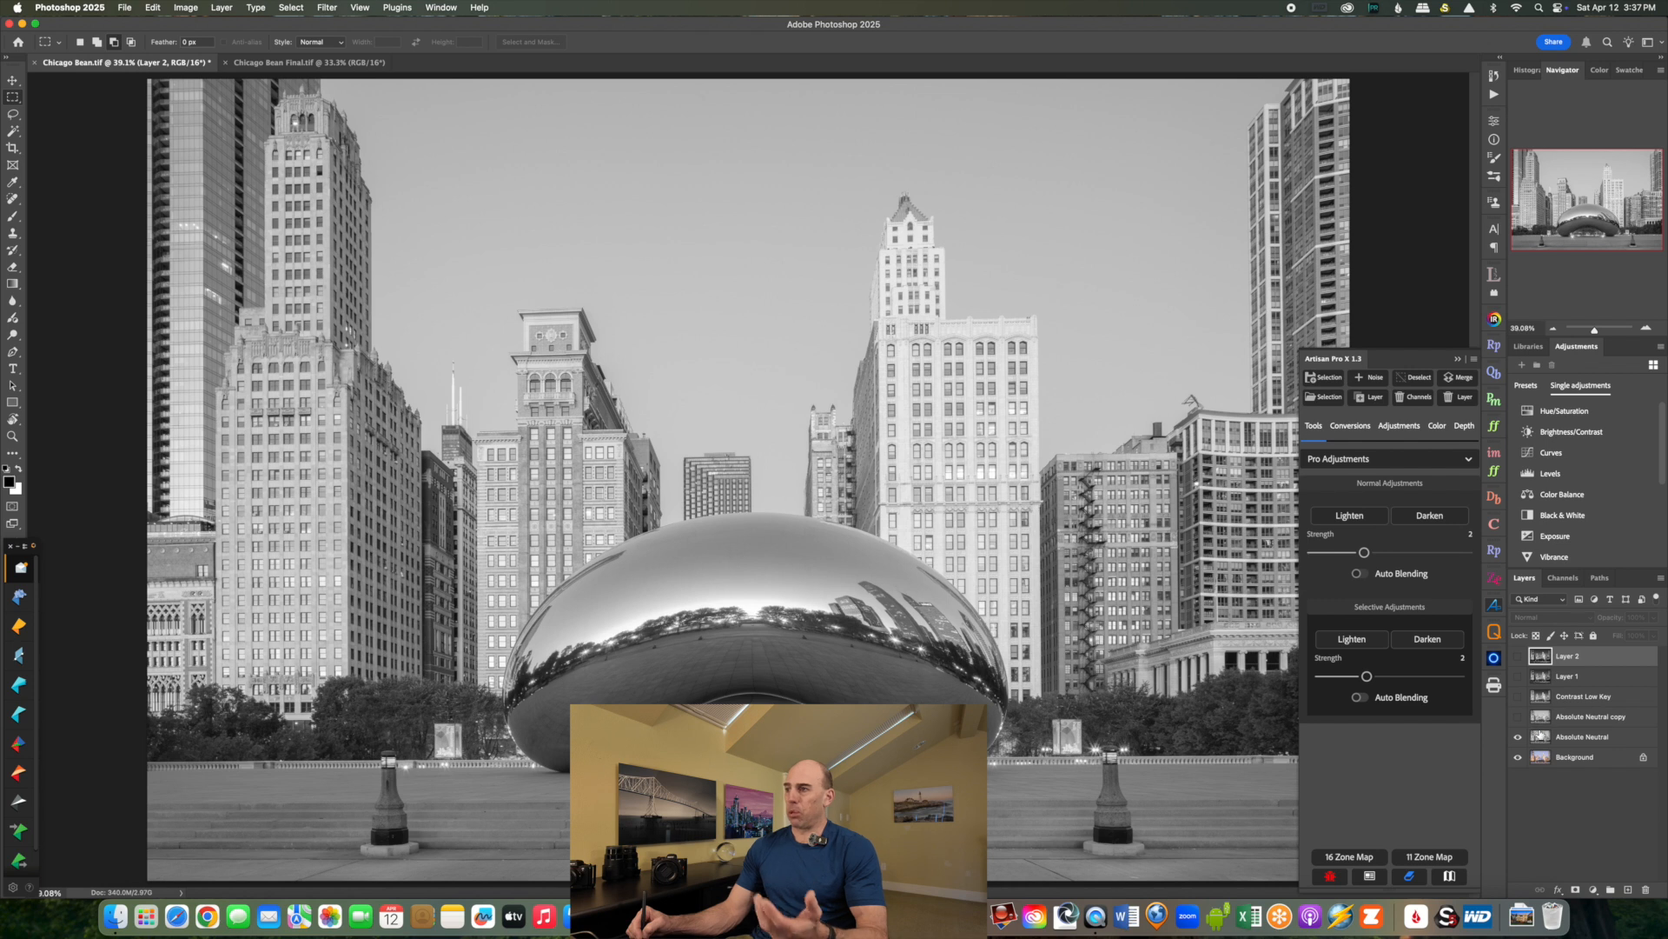
click(1541, 738)
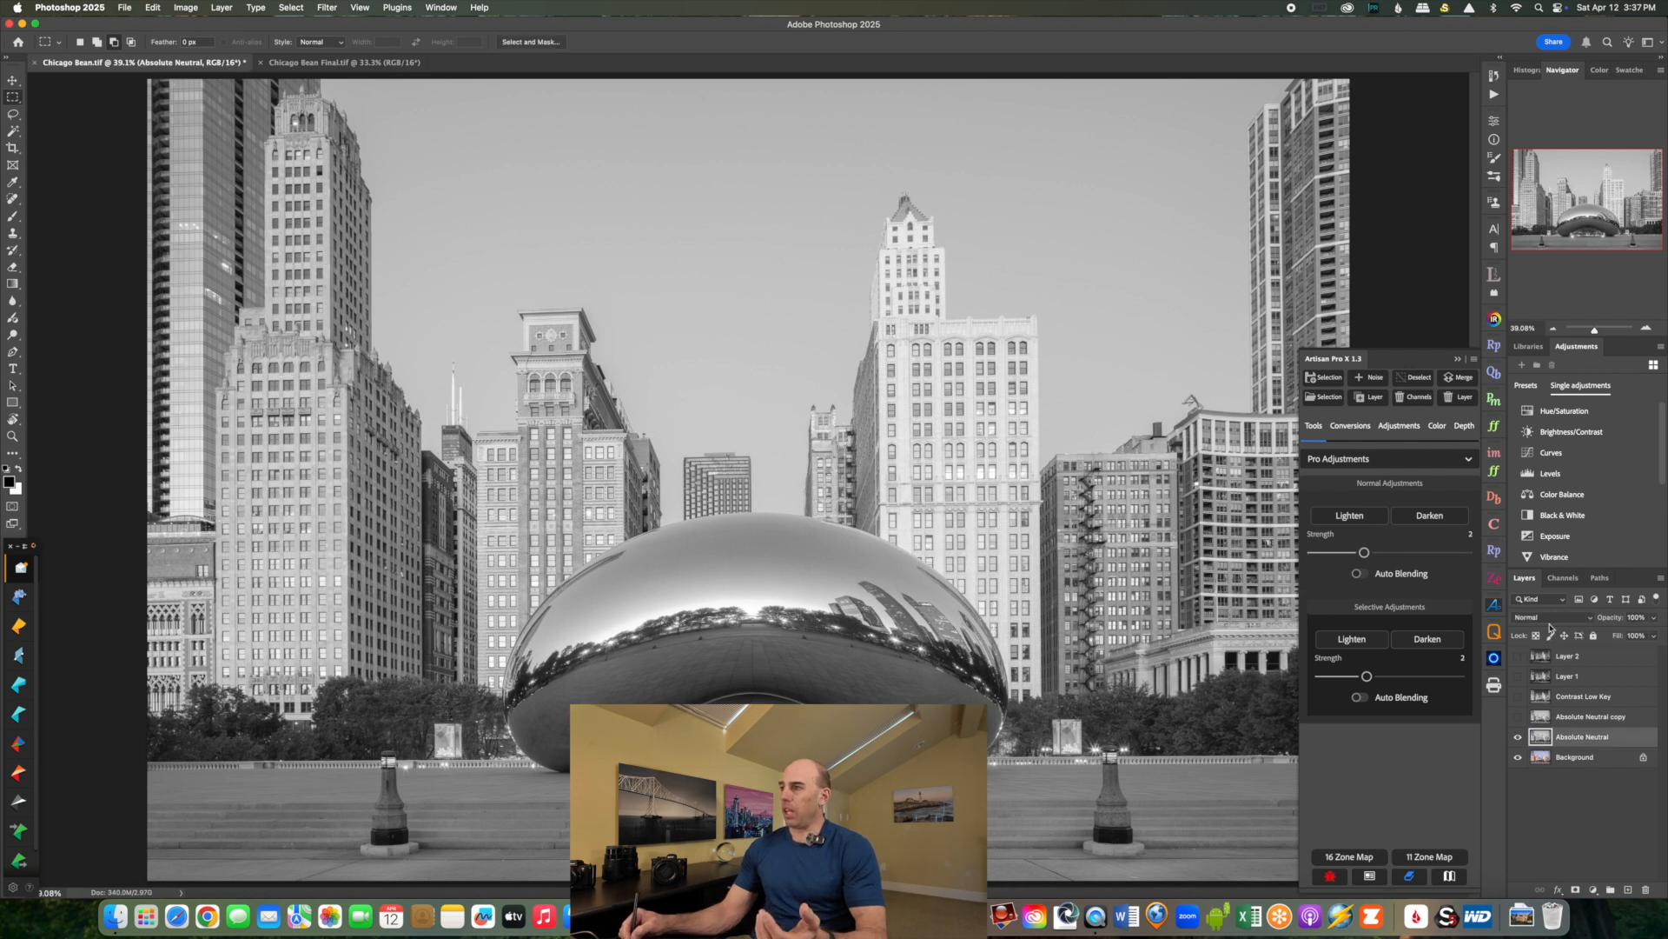
click(1560, 459)
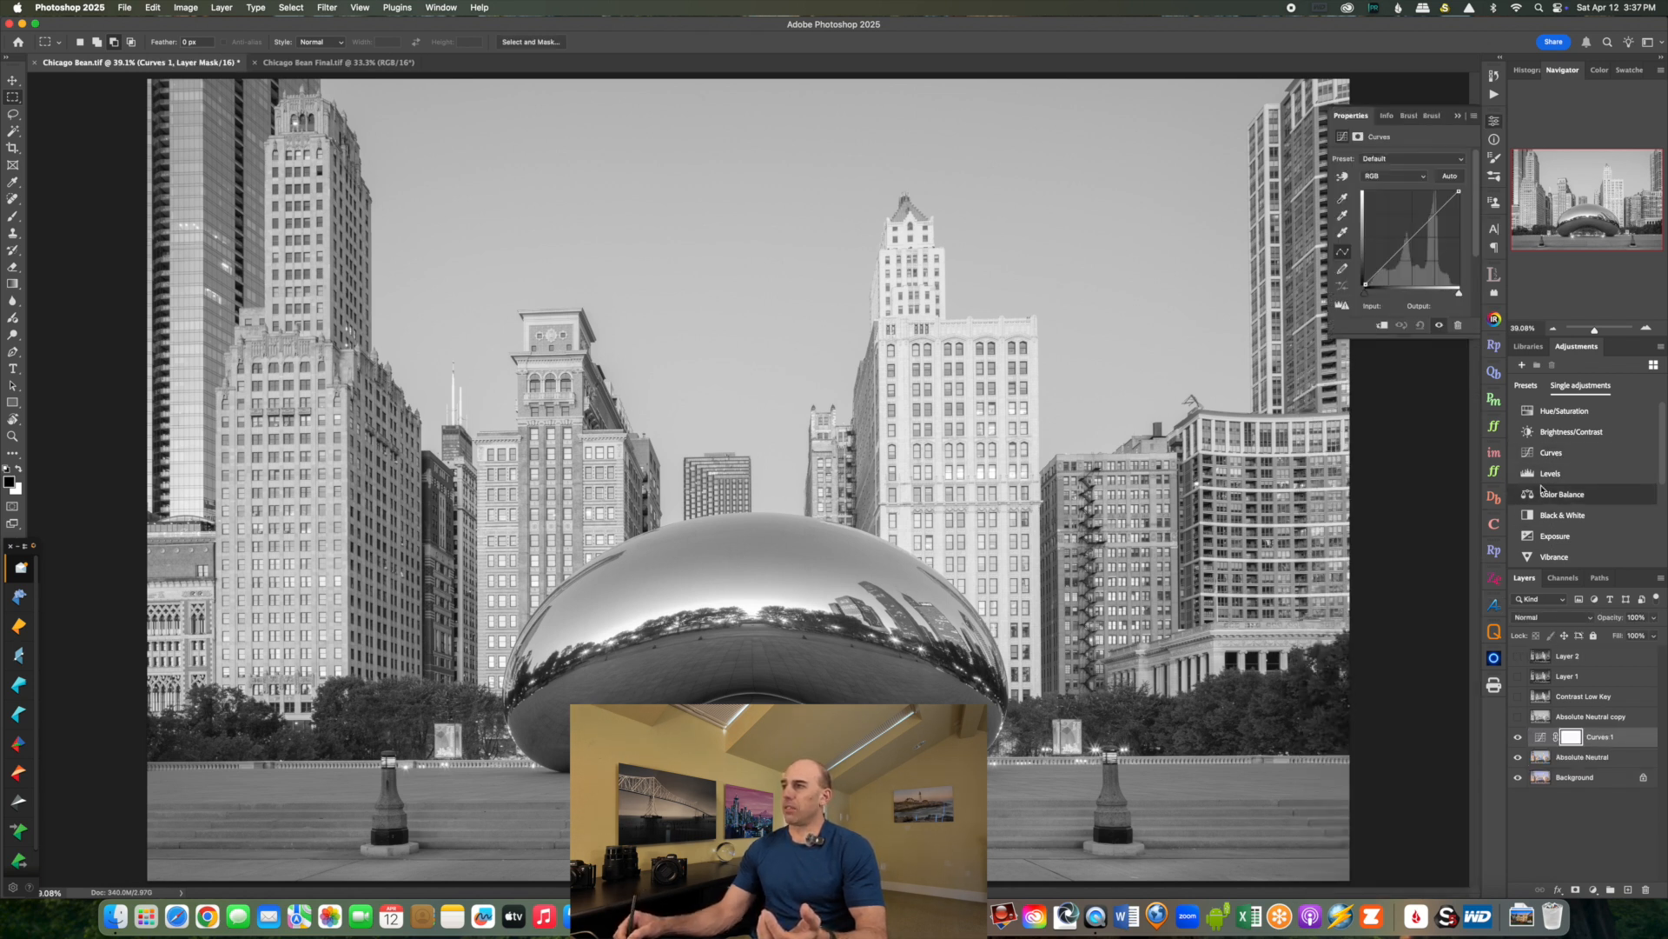
drag(1391, 263, 1434, 211)
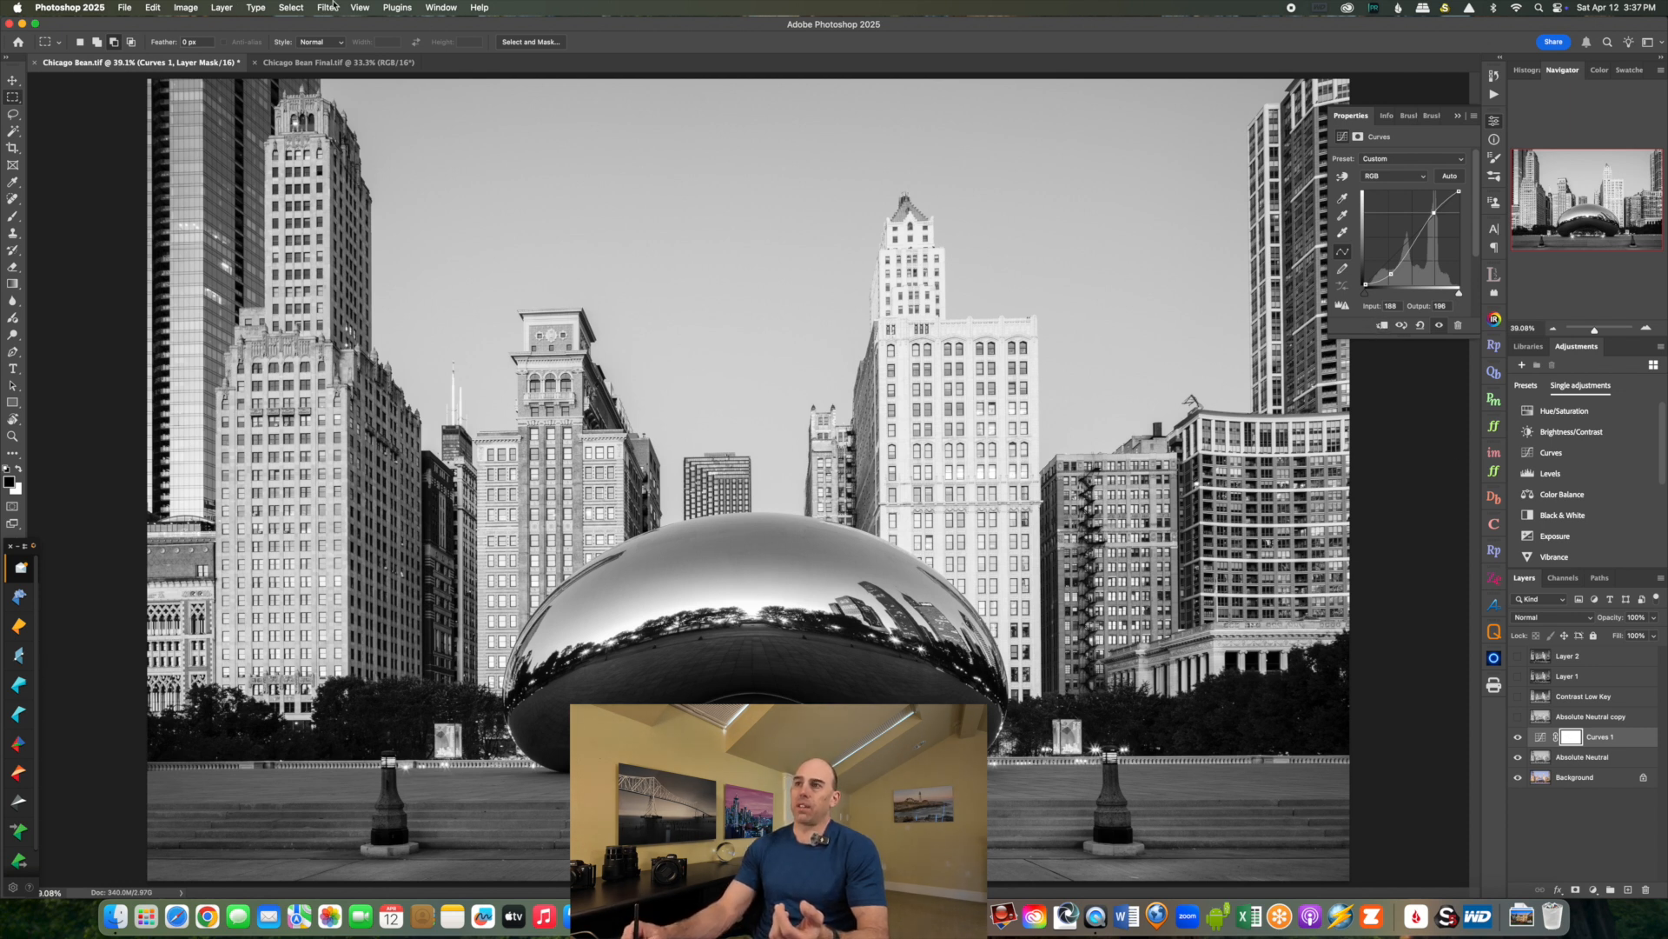
Select the sky automatically and try darkening it with a second Curves adjustment masked to that selection.
click(292, 8)
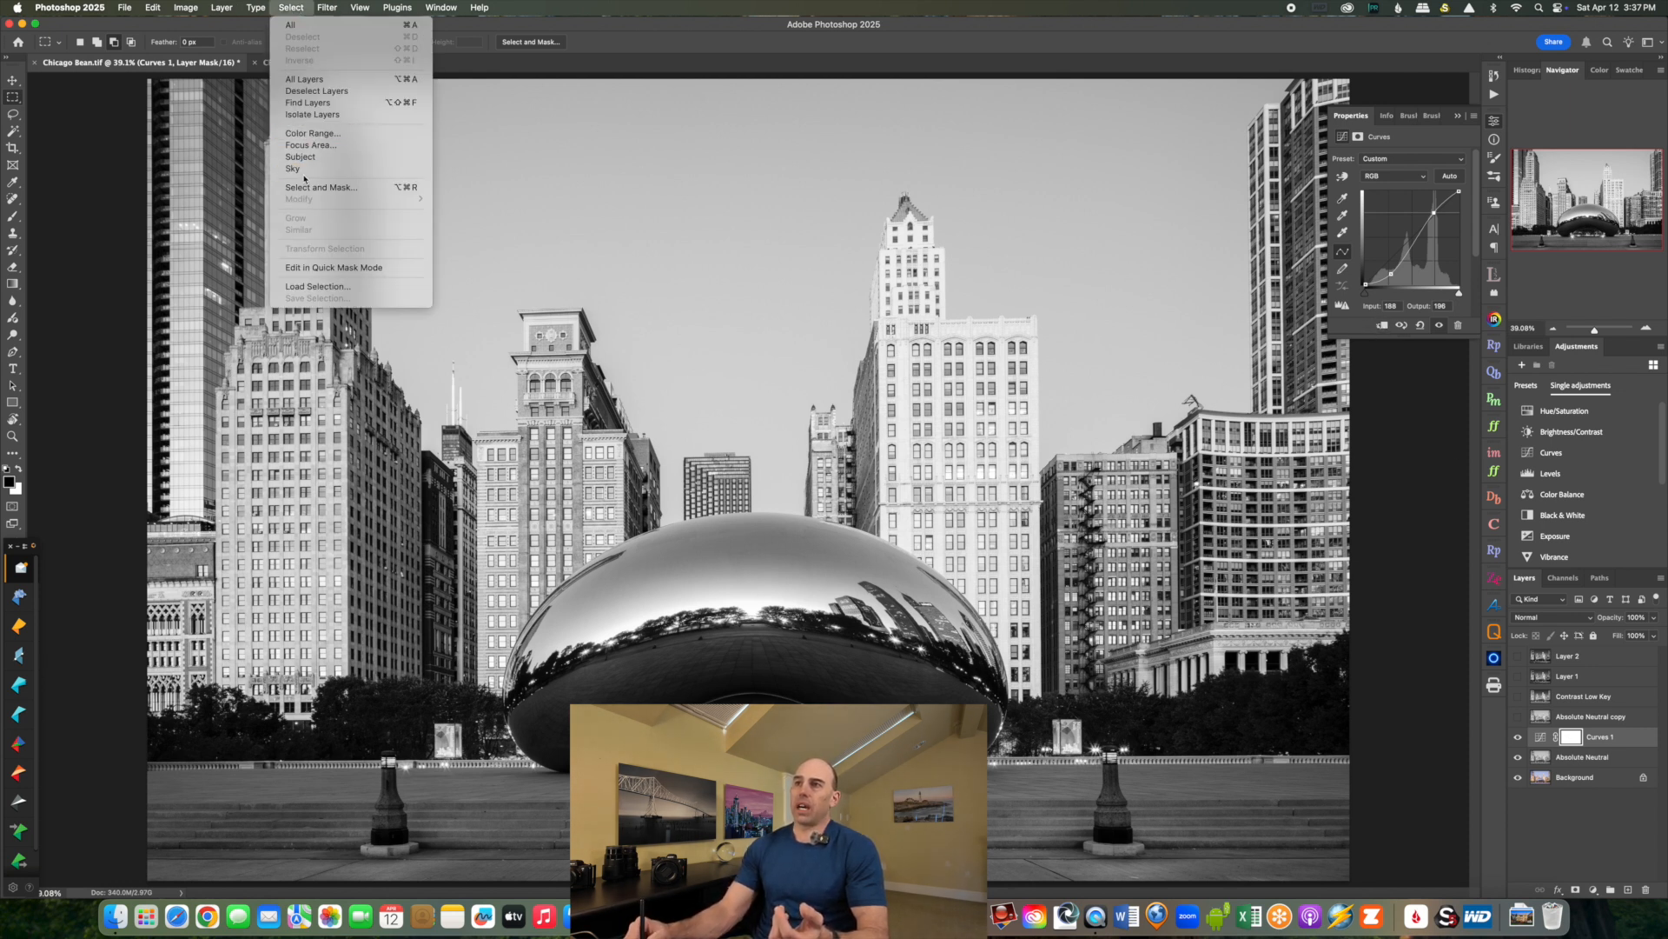
click(331, 169)
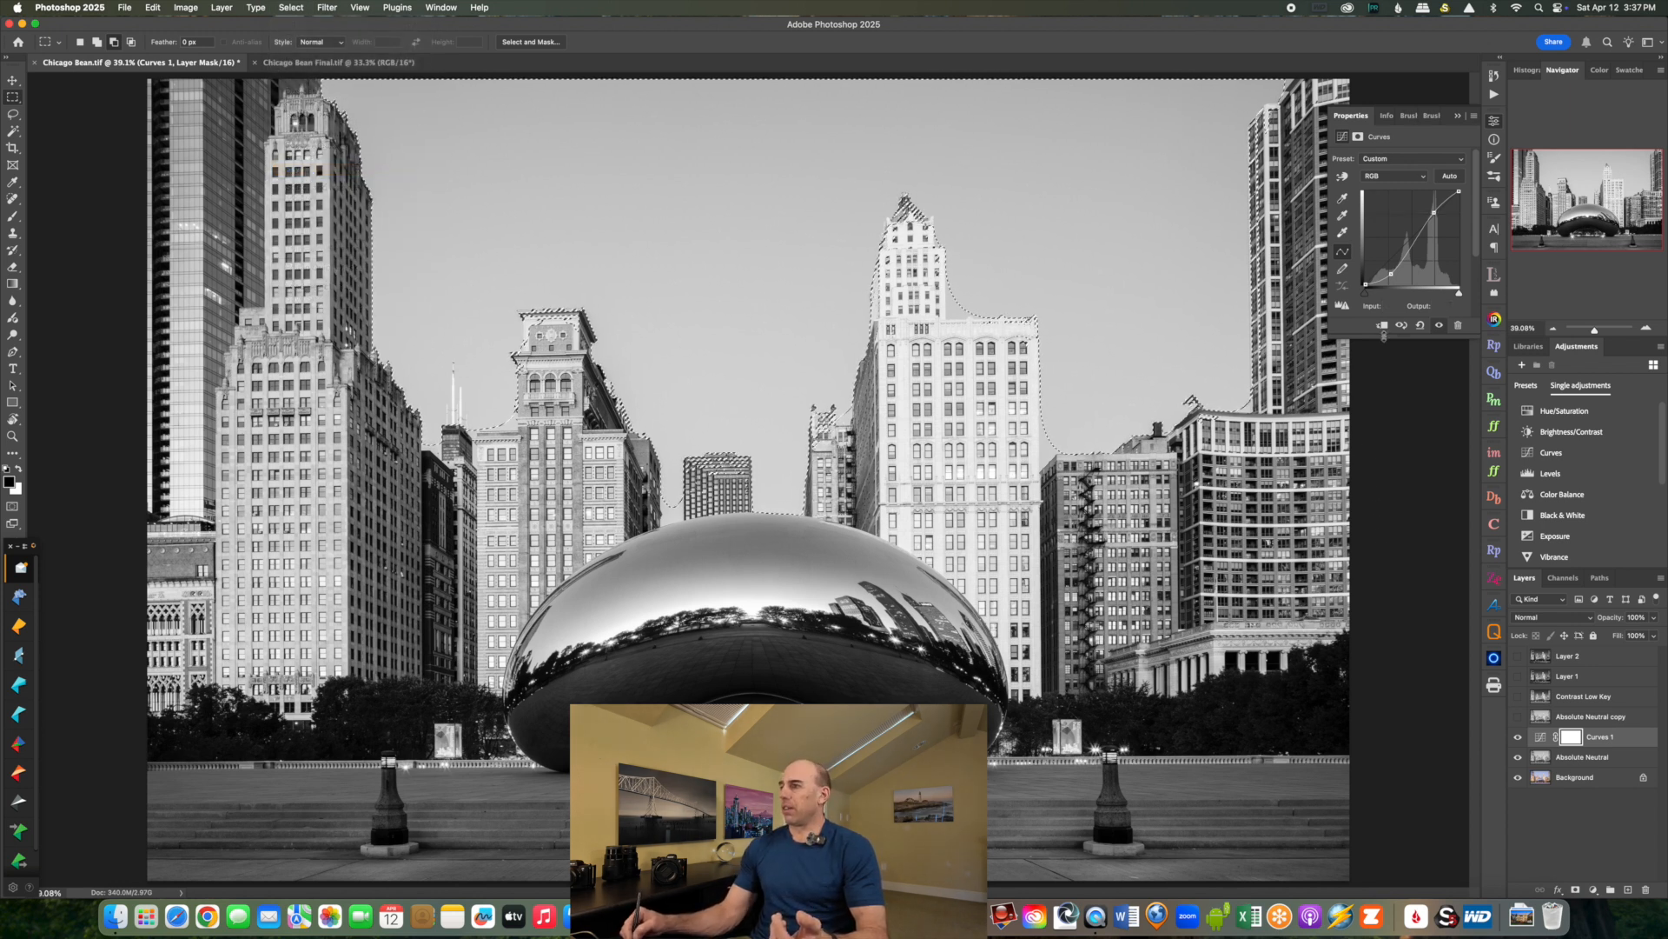
click(1552, 454)
mouse_move(1423, 228)
mouse_down()
mouse_move(1433, 268)
mouse_move(1432, 235)
mouse_up()
Delete both trial Curves adjustments and show the hidden upper layers again.
click(1458, 325)
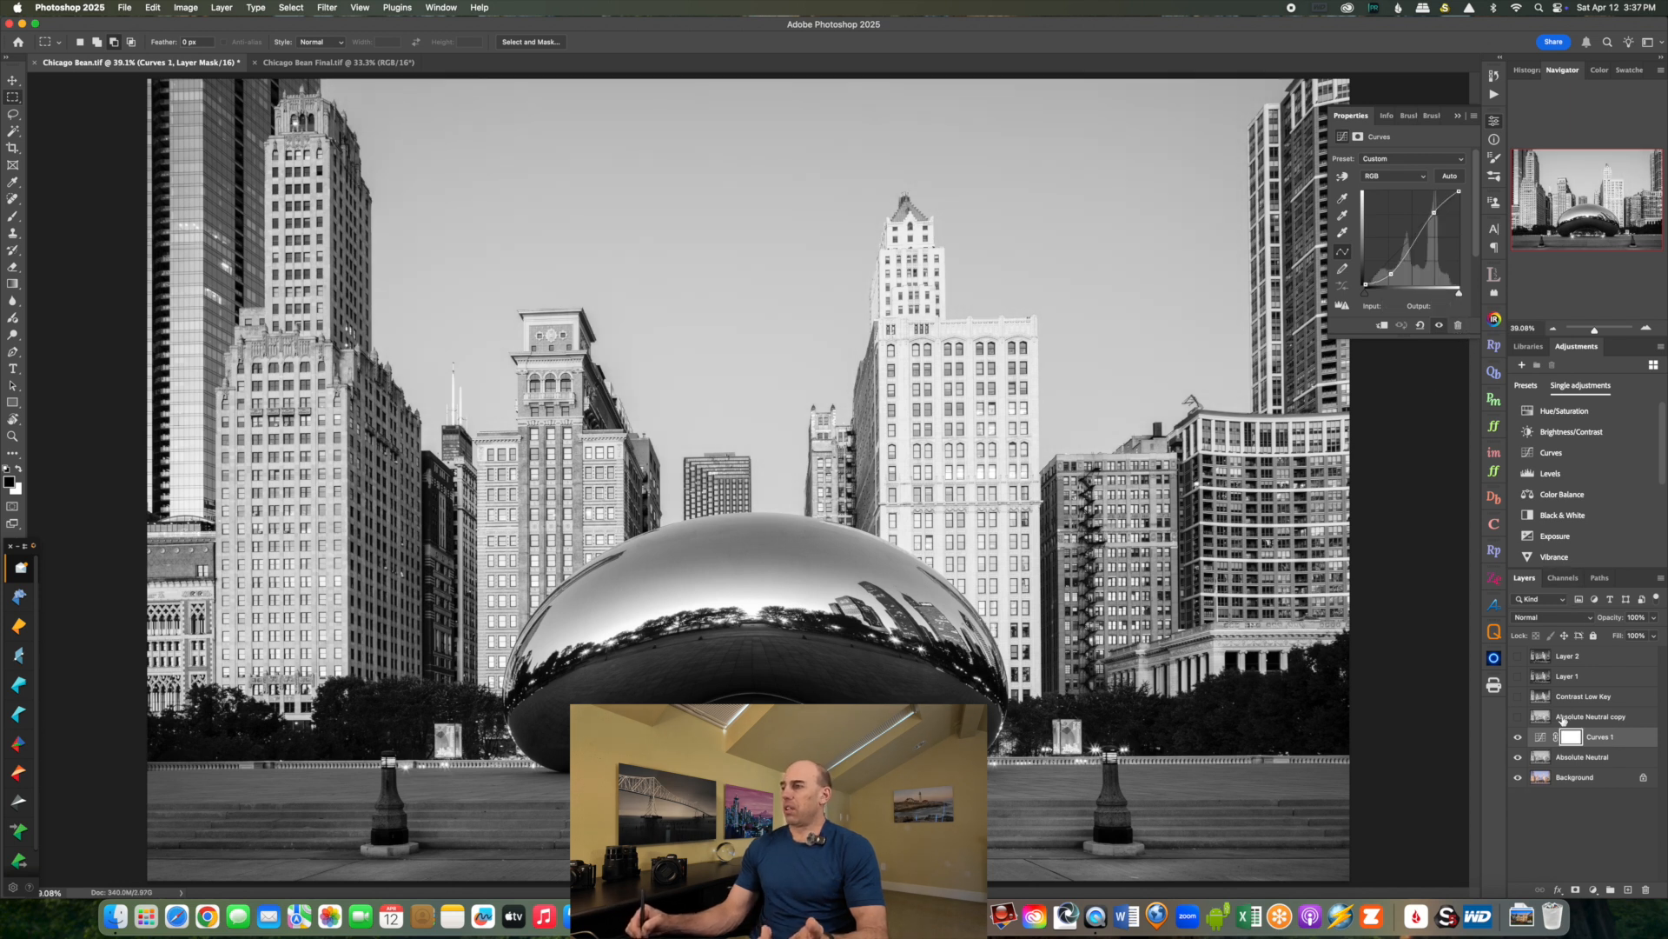
drag(1600, 741, 1645, 890)
drag(1518, 656, 1519, 716)
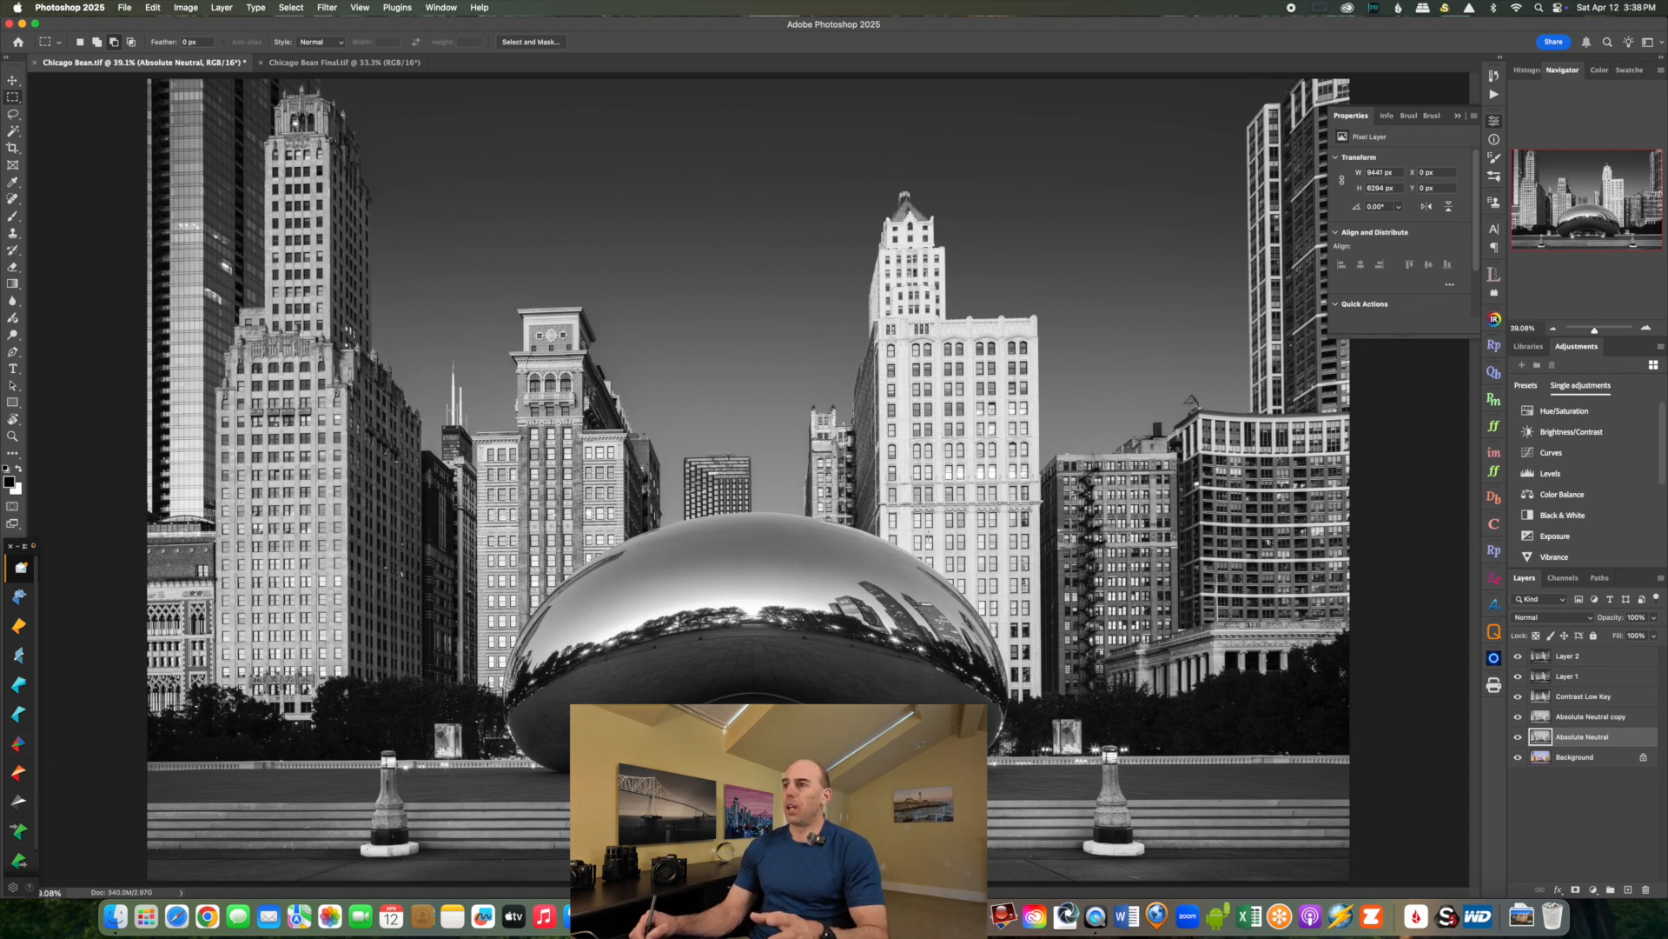
Draw a rectangular marquee of about 1600 by 4230 px around the tall white building behind the bean.
click(15, 100)
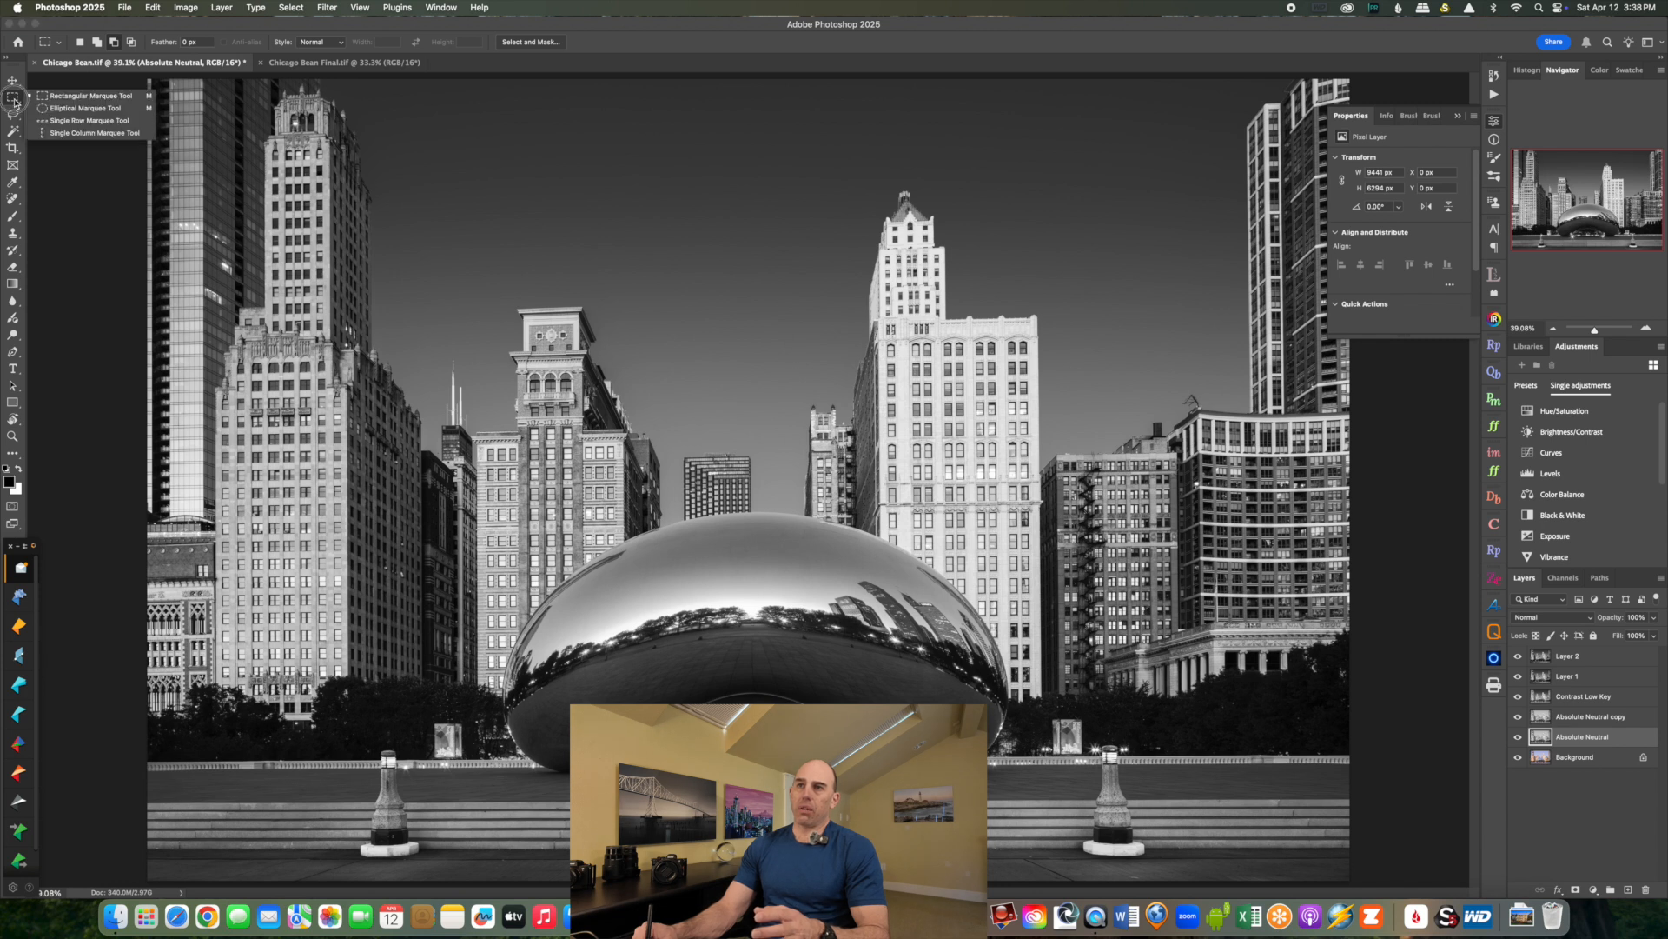
click(55, 98)
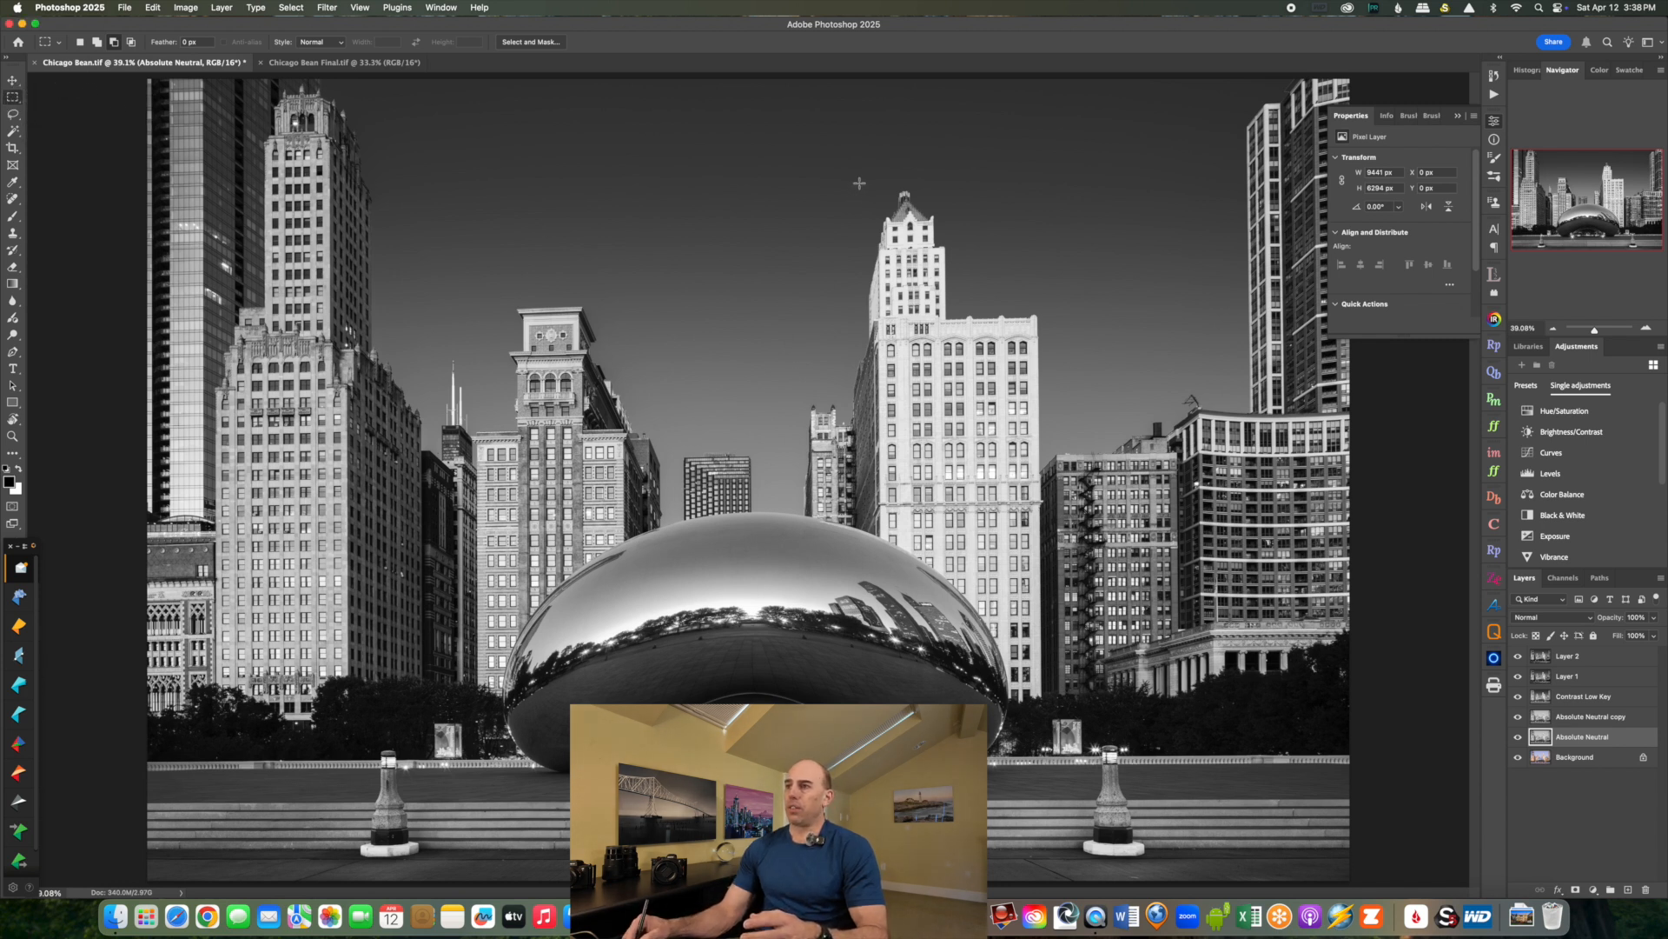
drag(840, 178, 1044, 716)
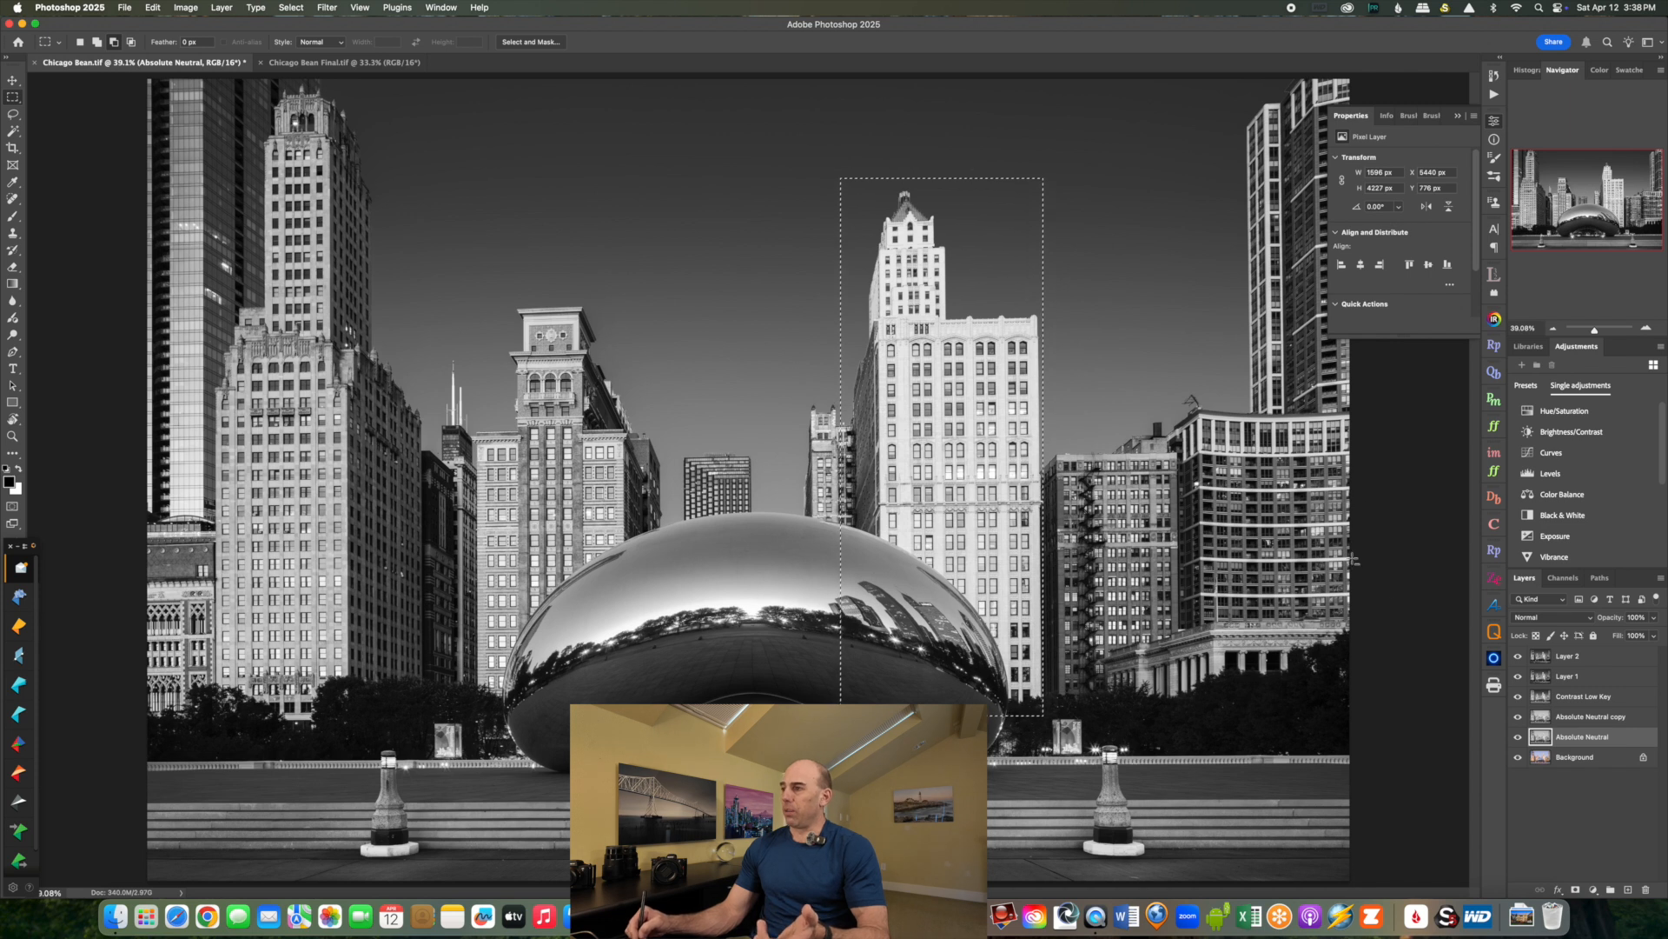
Subtract the Sky Opt channel from the rectangular selection around the tall white building.
click(1493, 610)
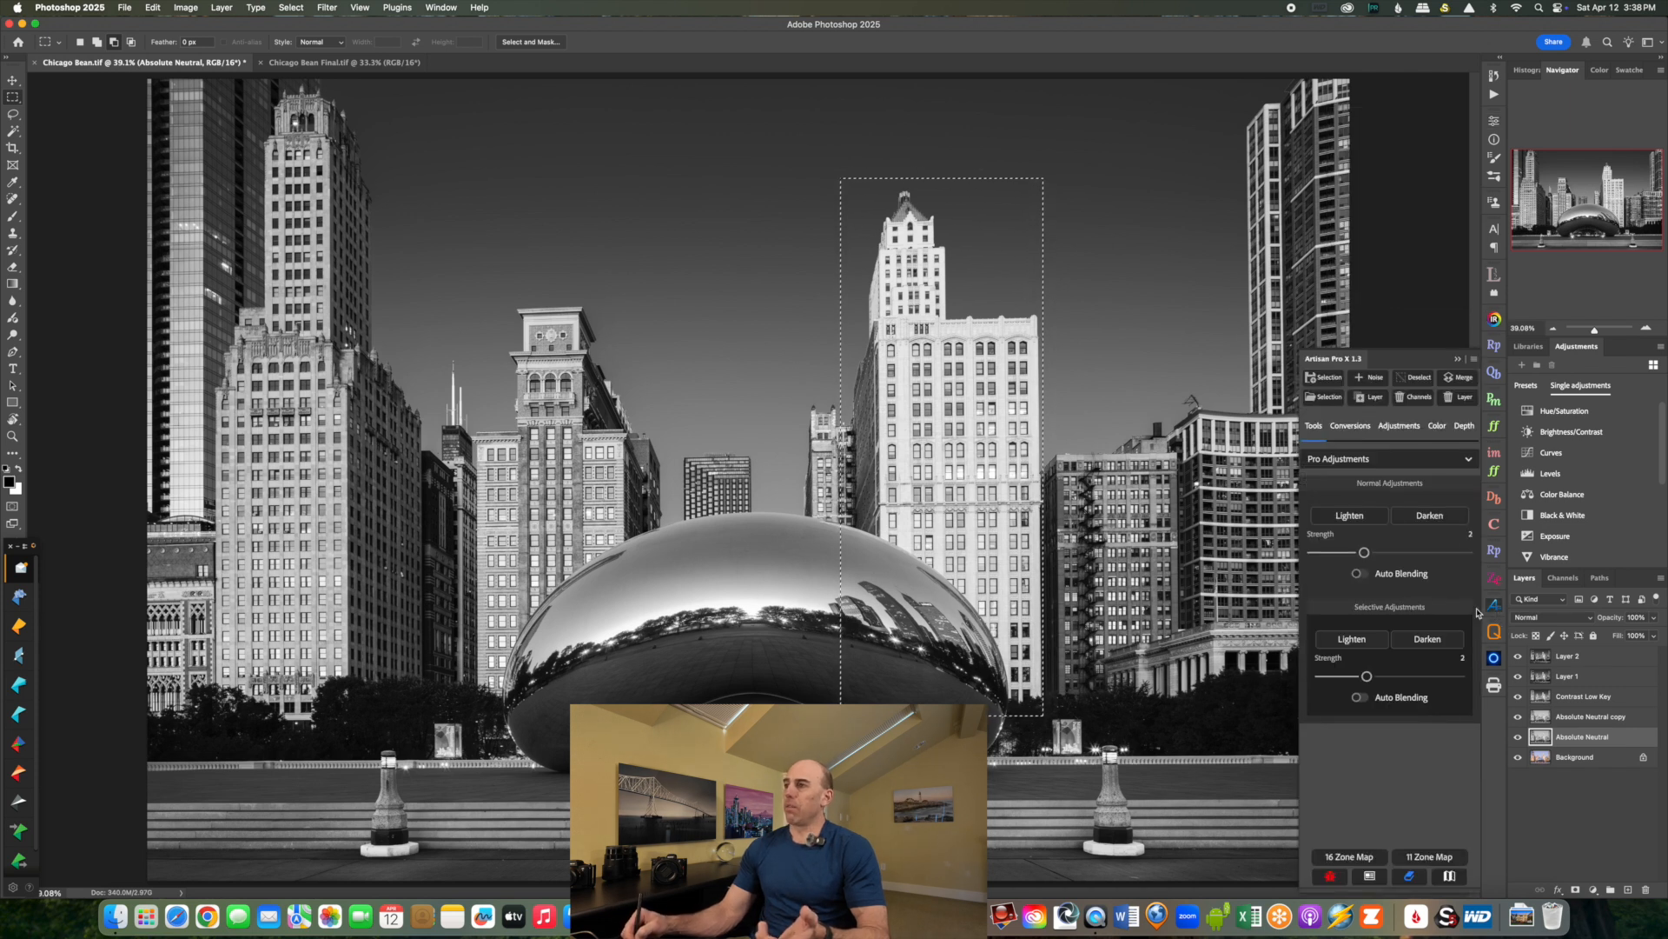
click(1328, 400)
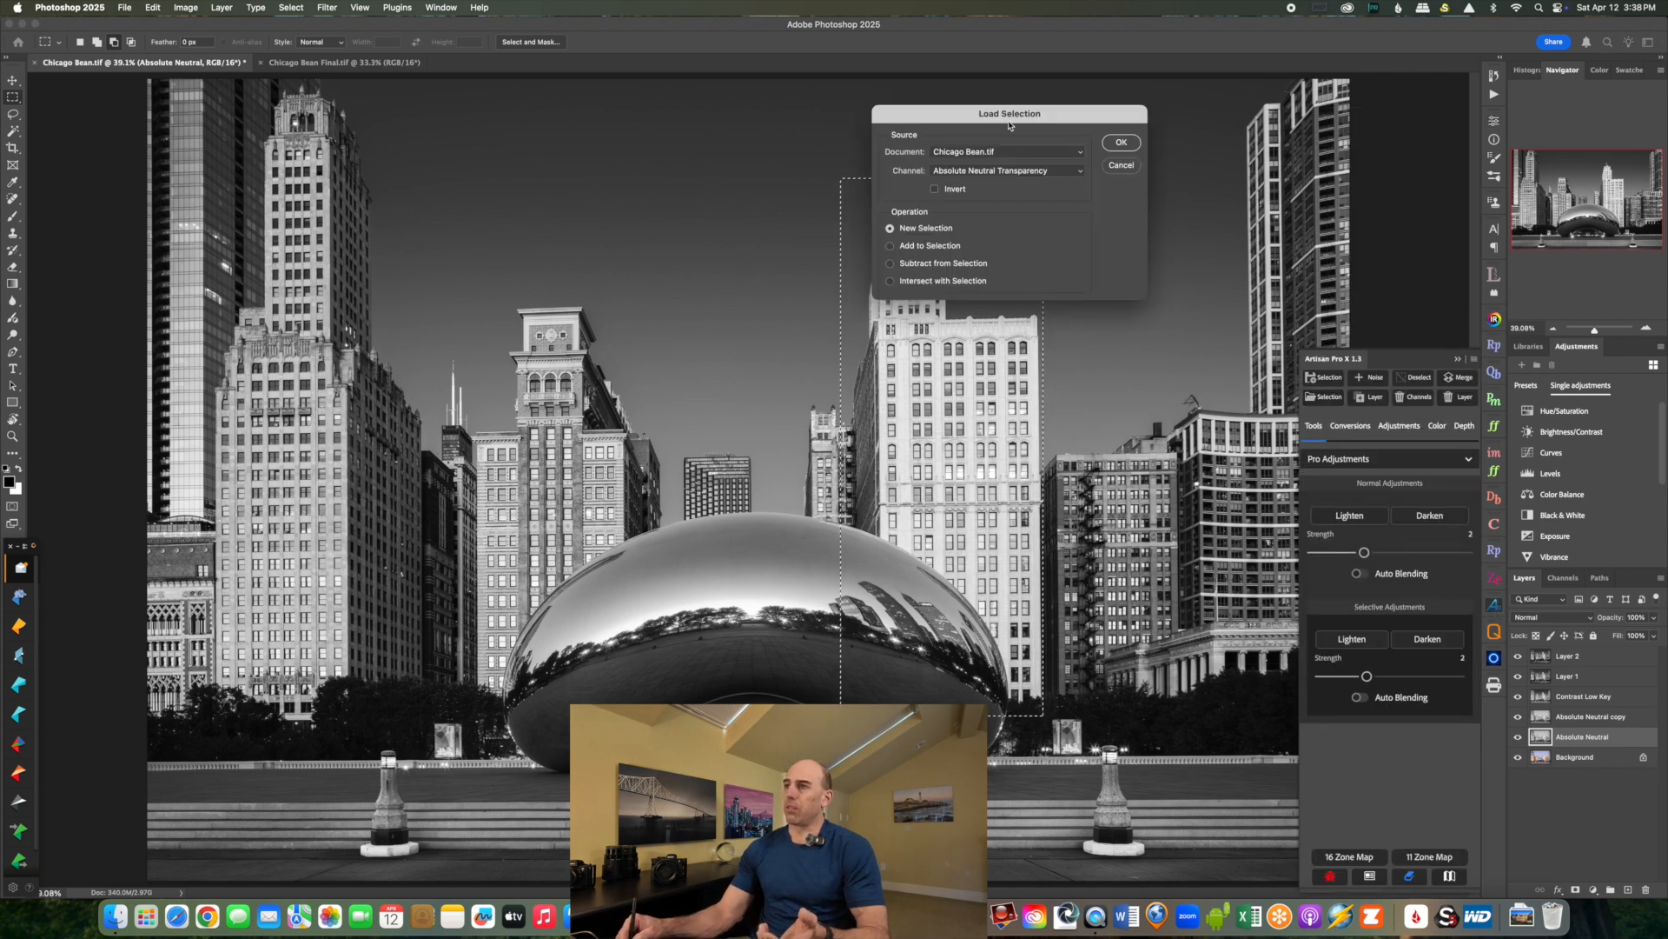
click(1011, 170)
click(971, 220)
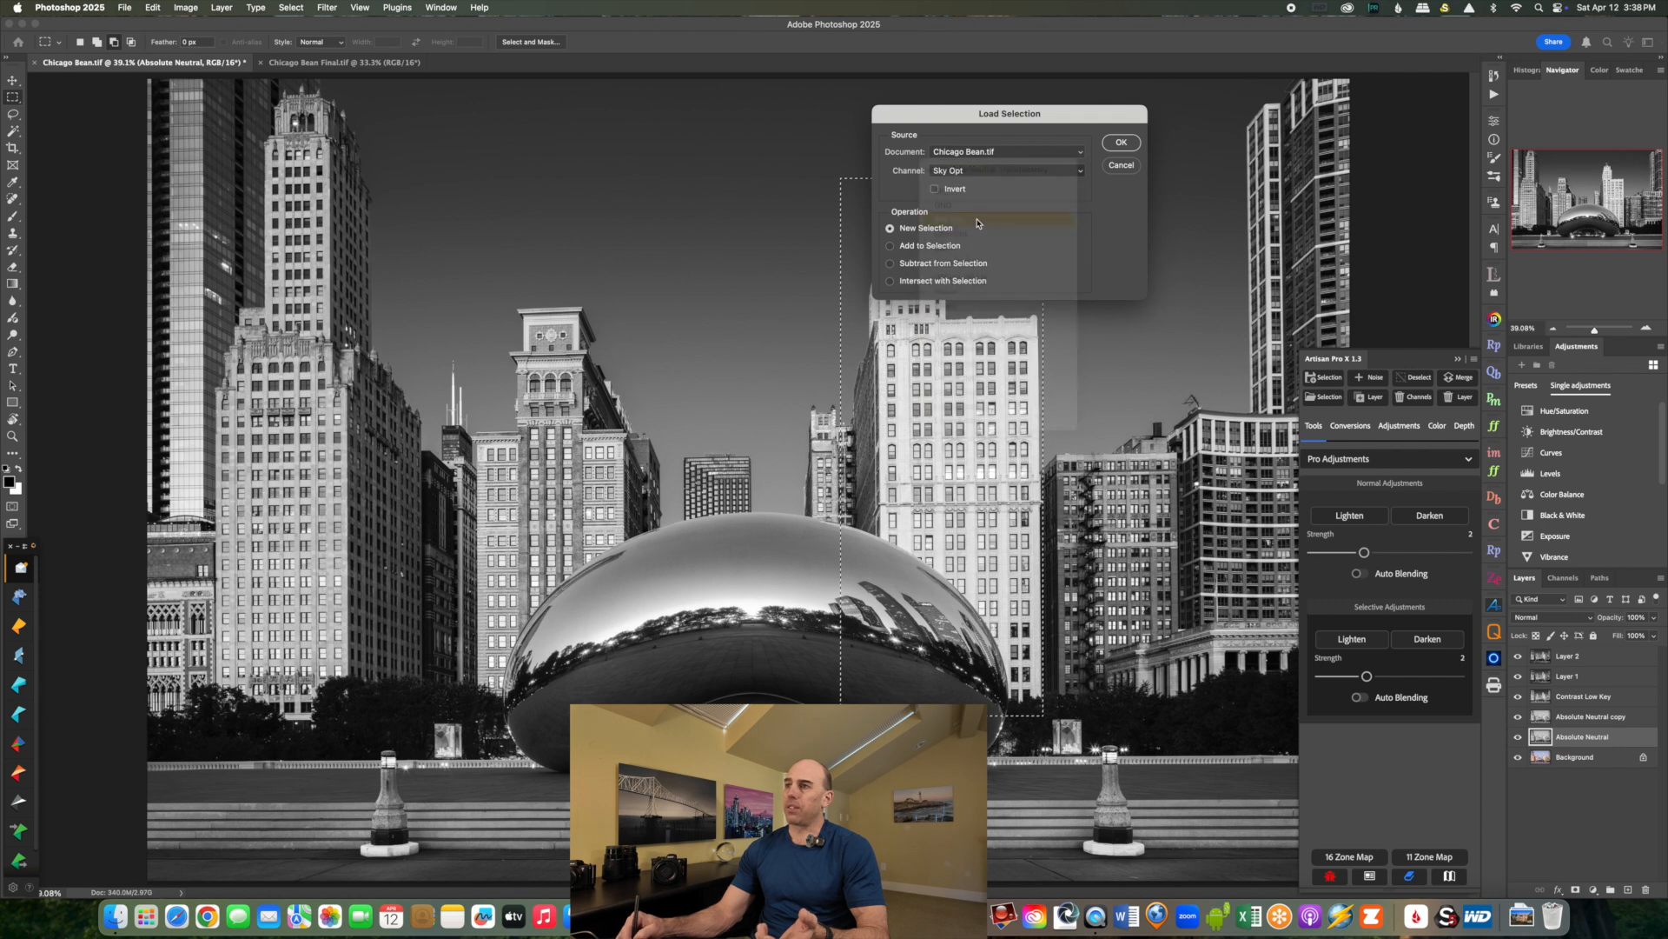
click(1121, 143)
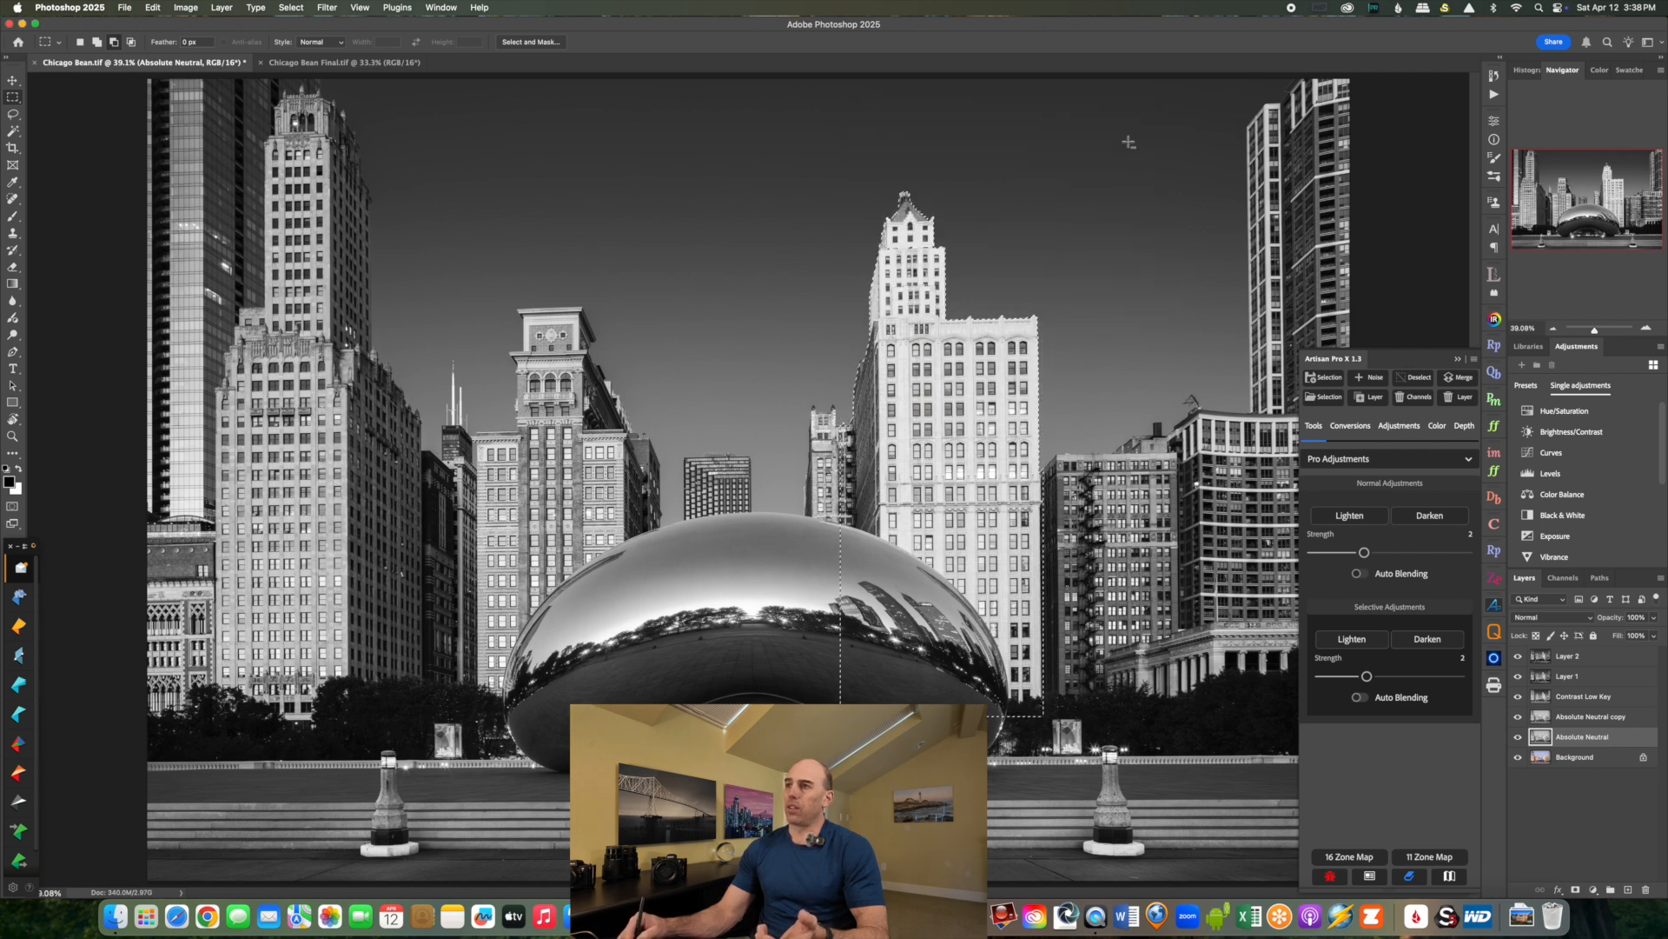
Subtract the Bean Opt channel from the current selection around the tall white building.
click(1322, 396)
click(1001, 170)
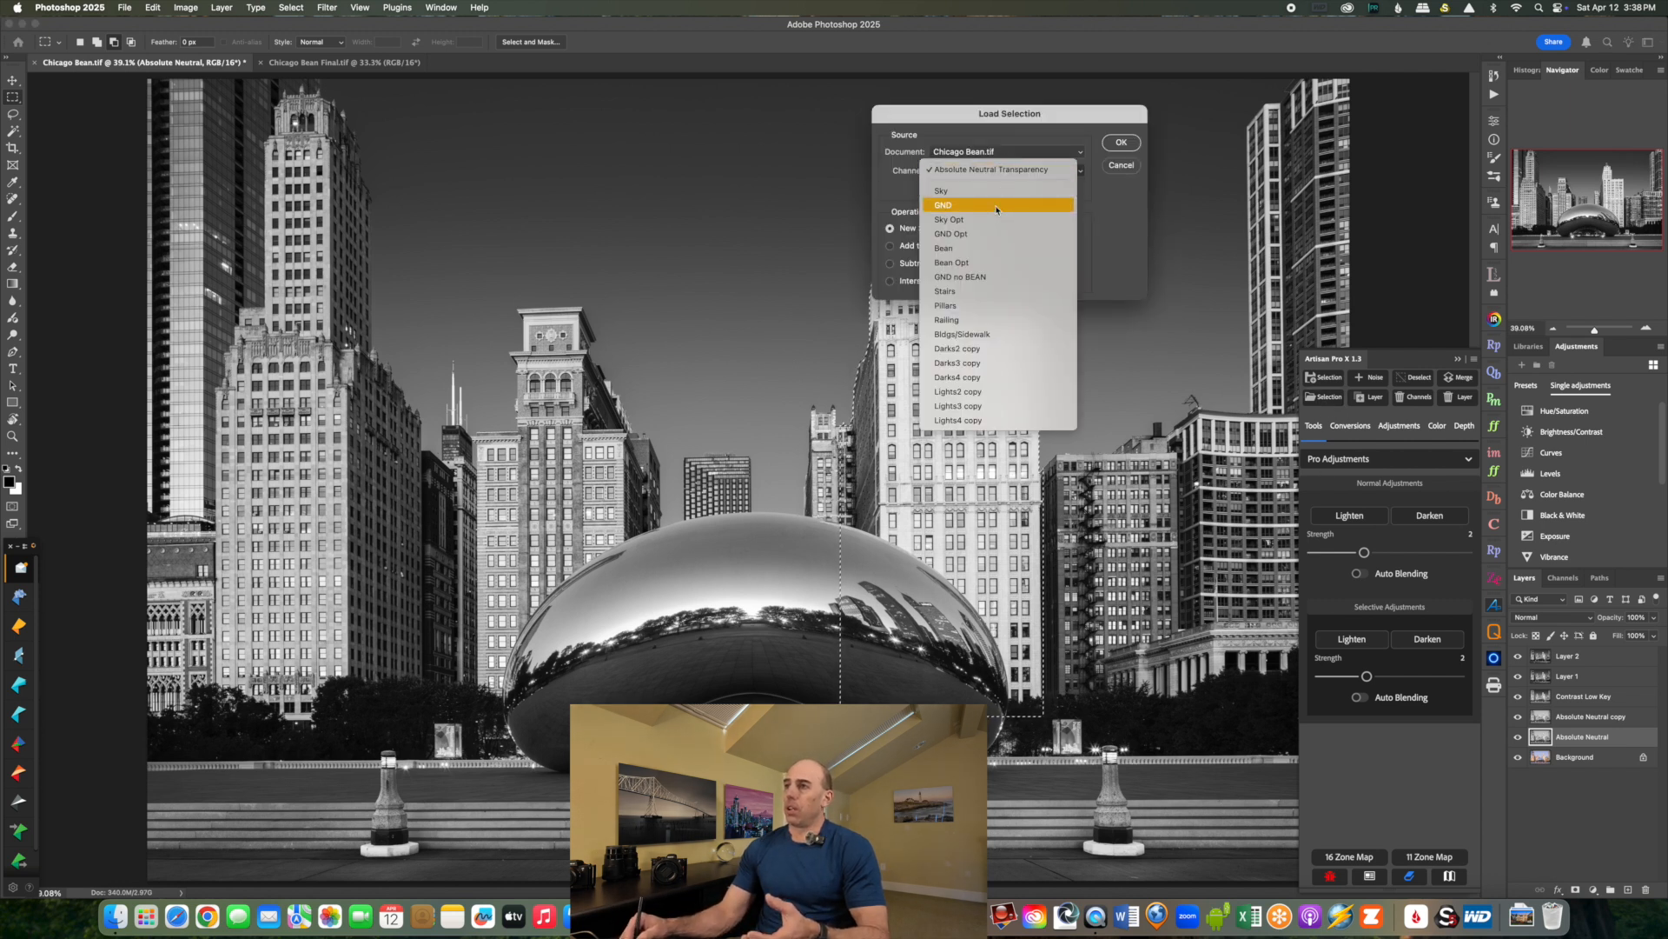
click(966, 263)
click(956, 262)
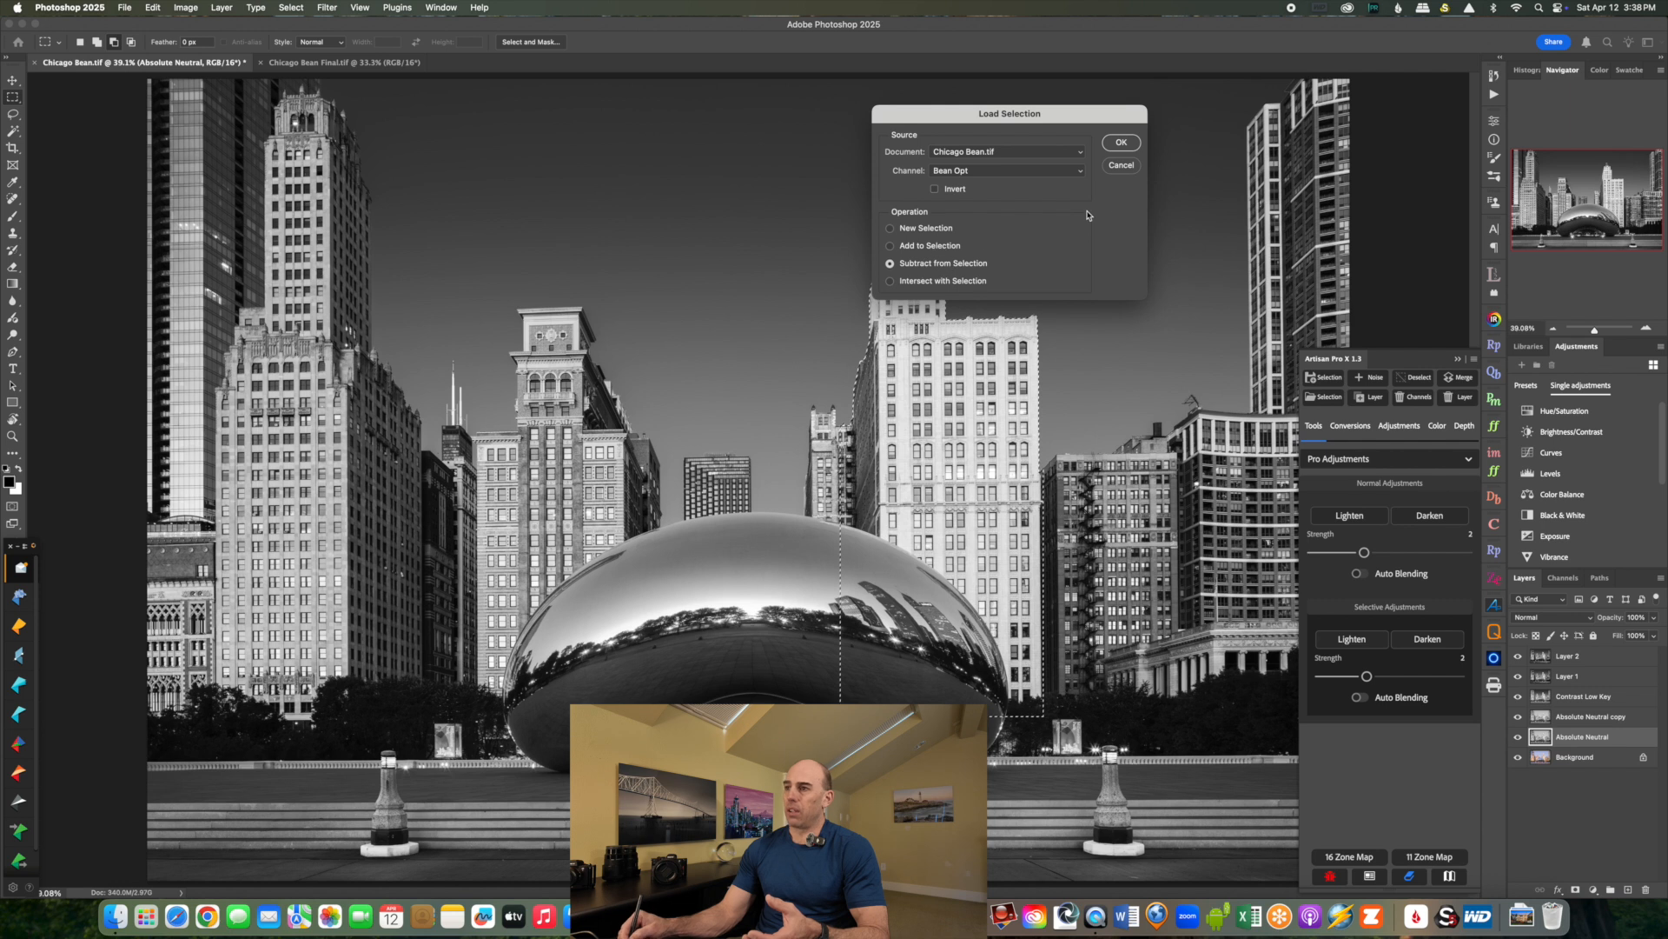
click(1121, 143)
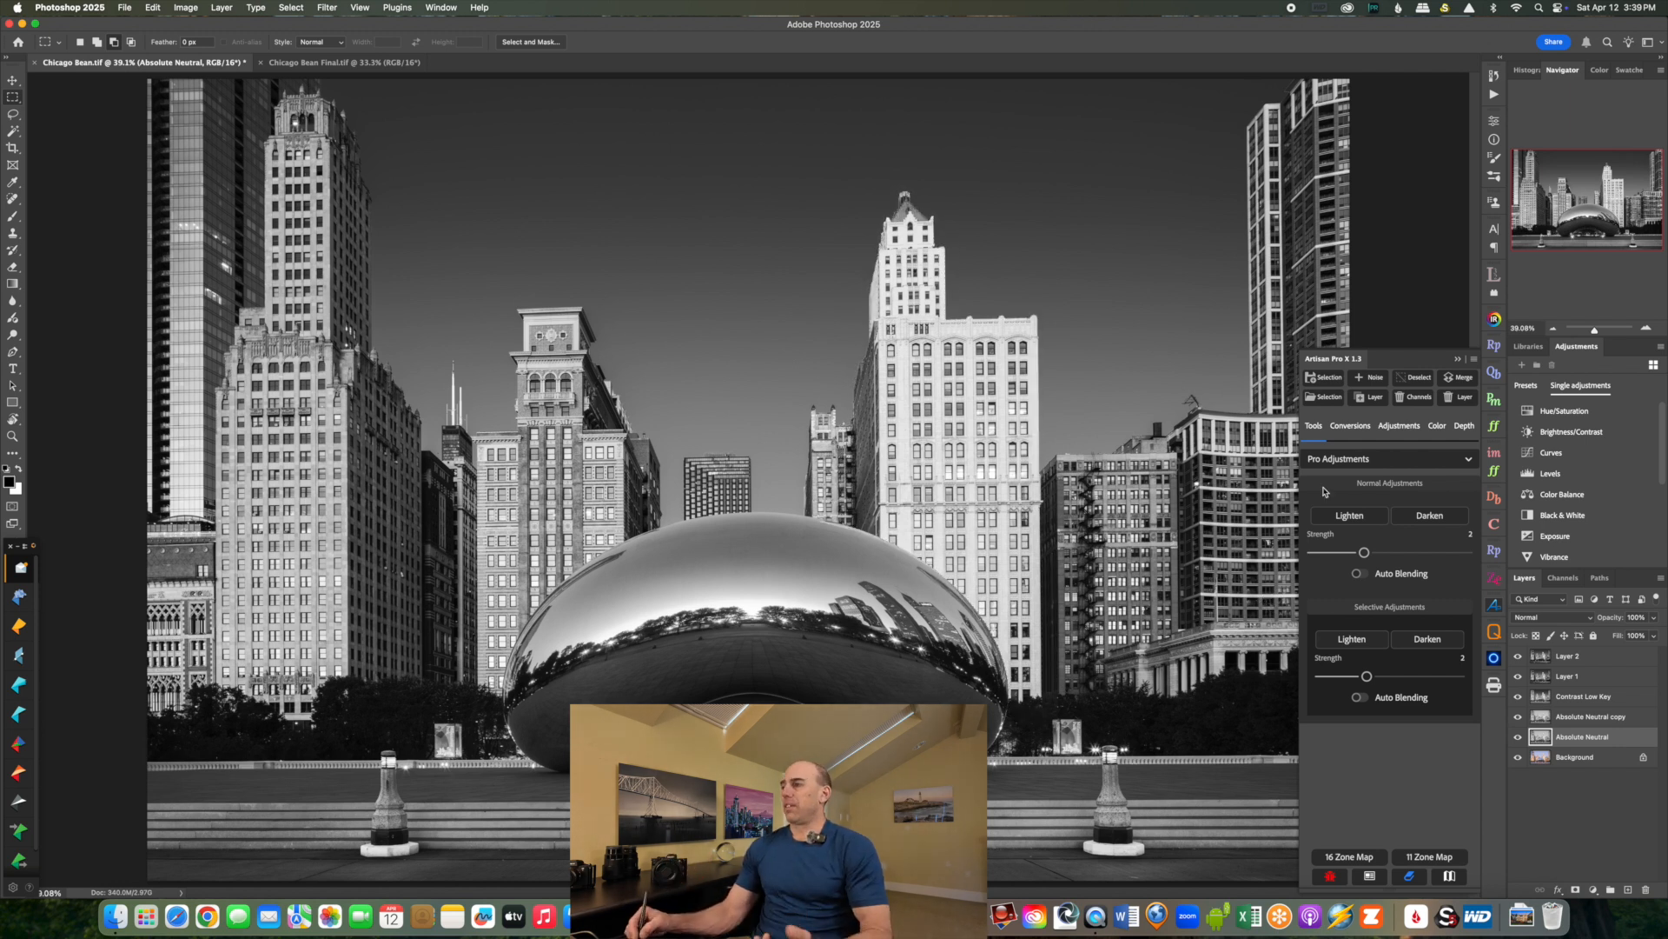
View the finished Chicago Bean Final.tif for comparison, and make Layer 2 the active layer in Chicago Bean.tif.
click(330, 63)
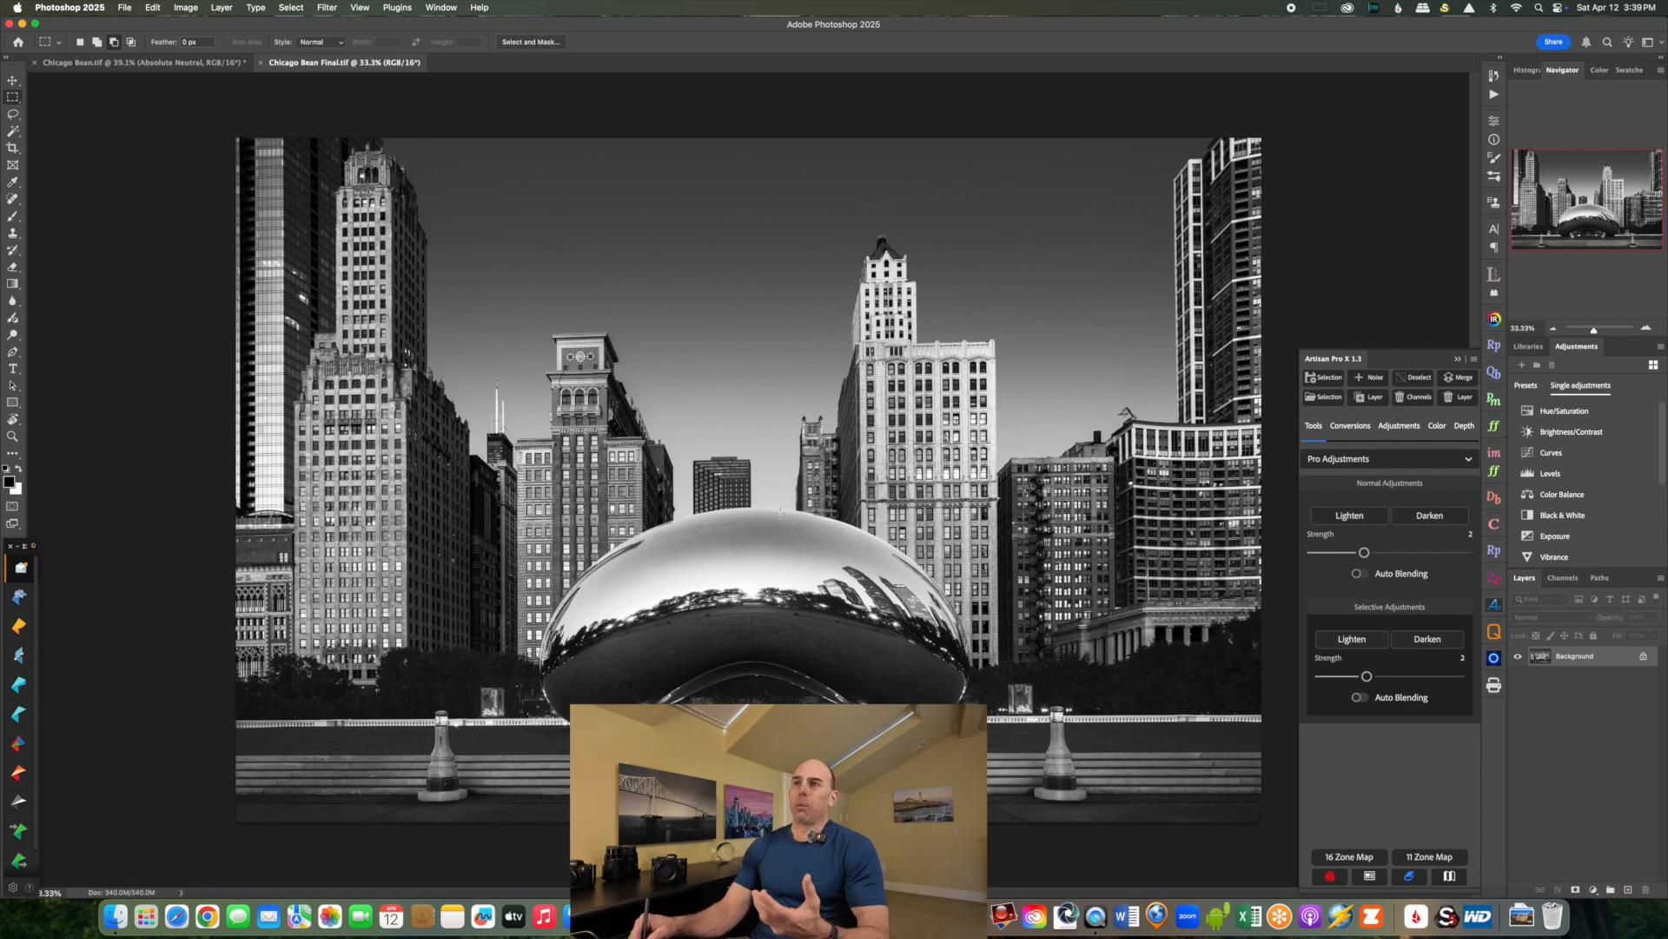
click(101, 59)
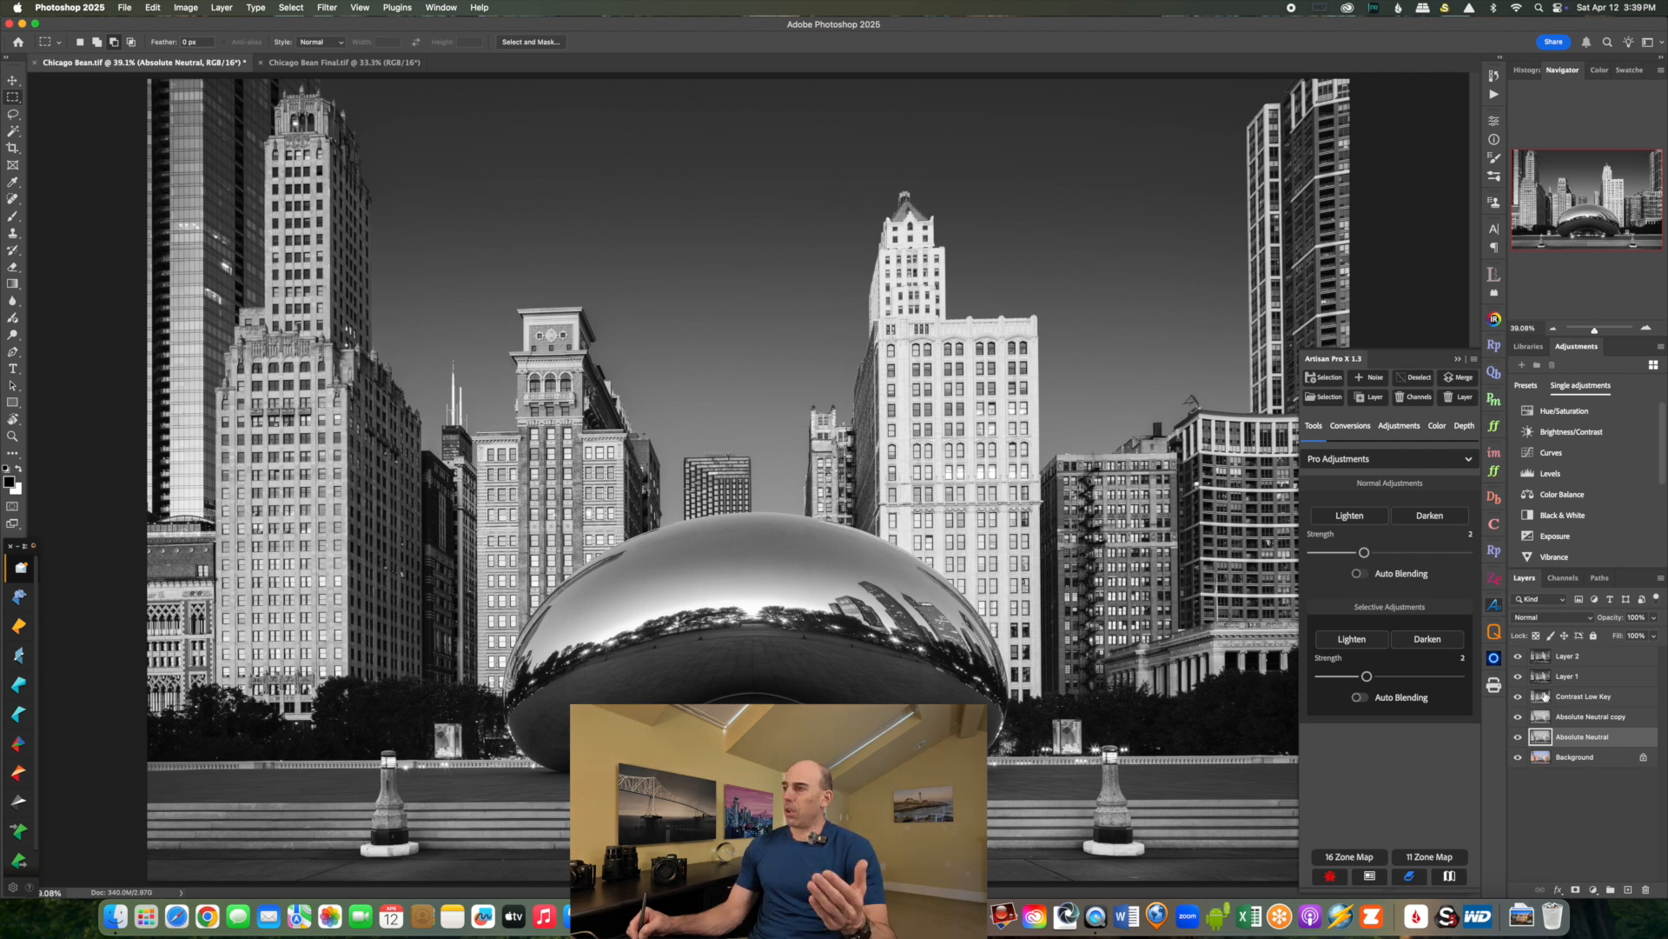
click(1560, 660)
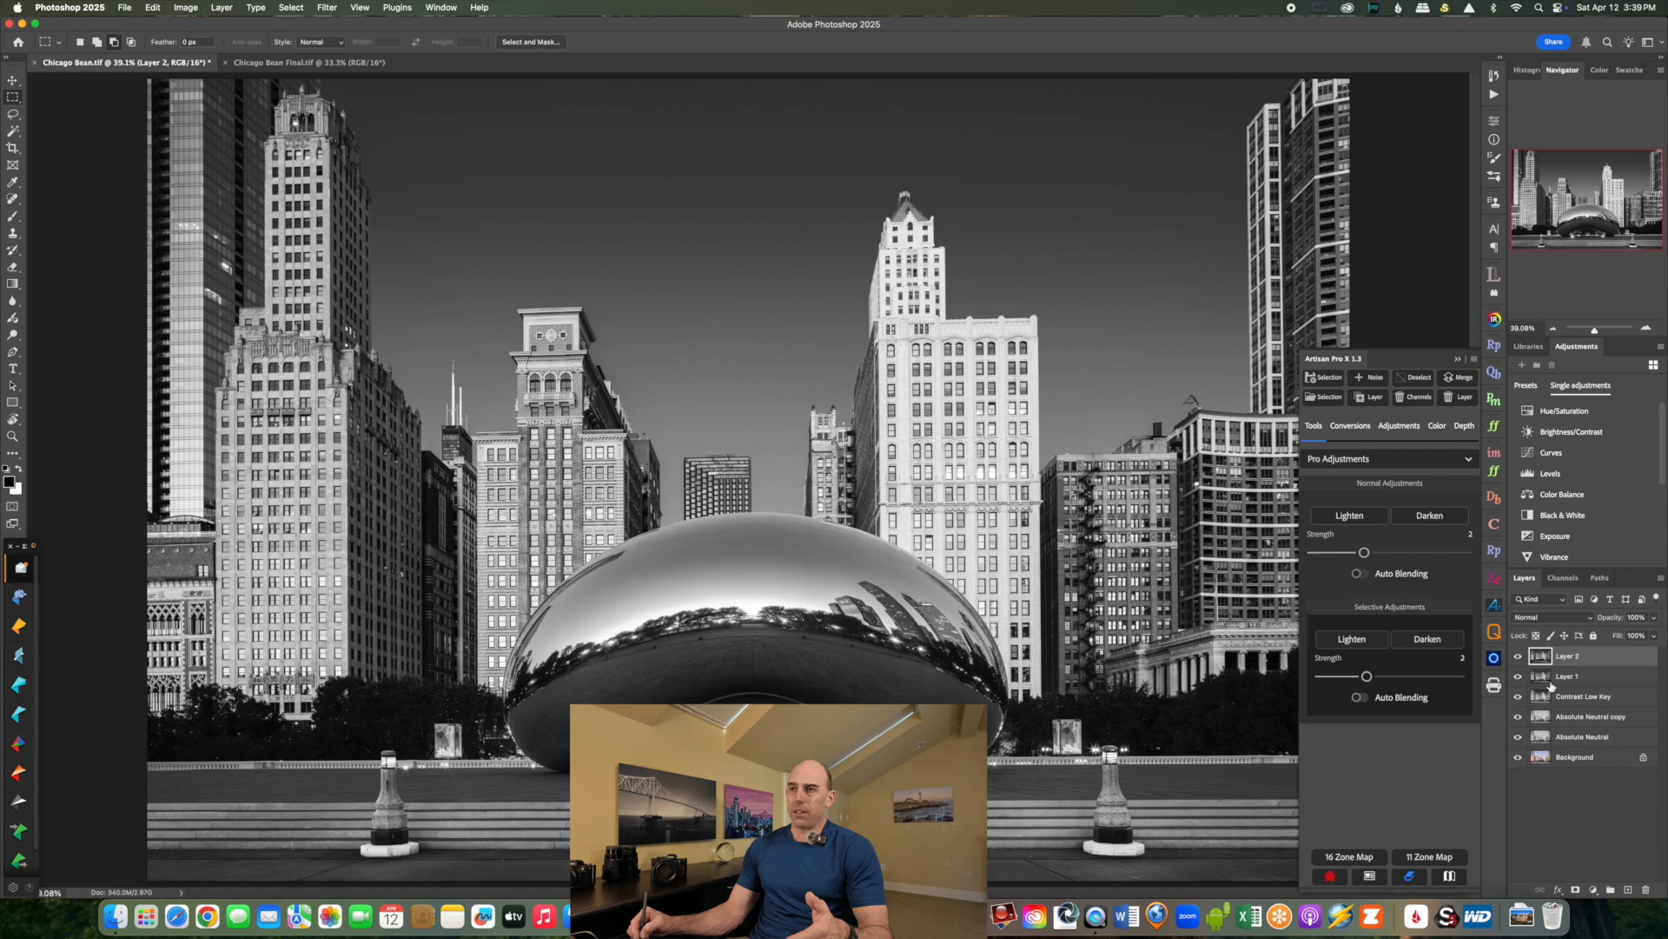